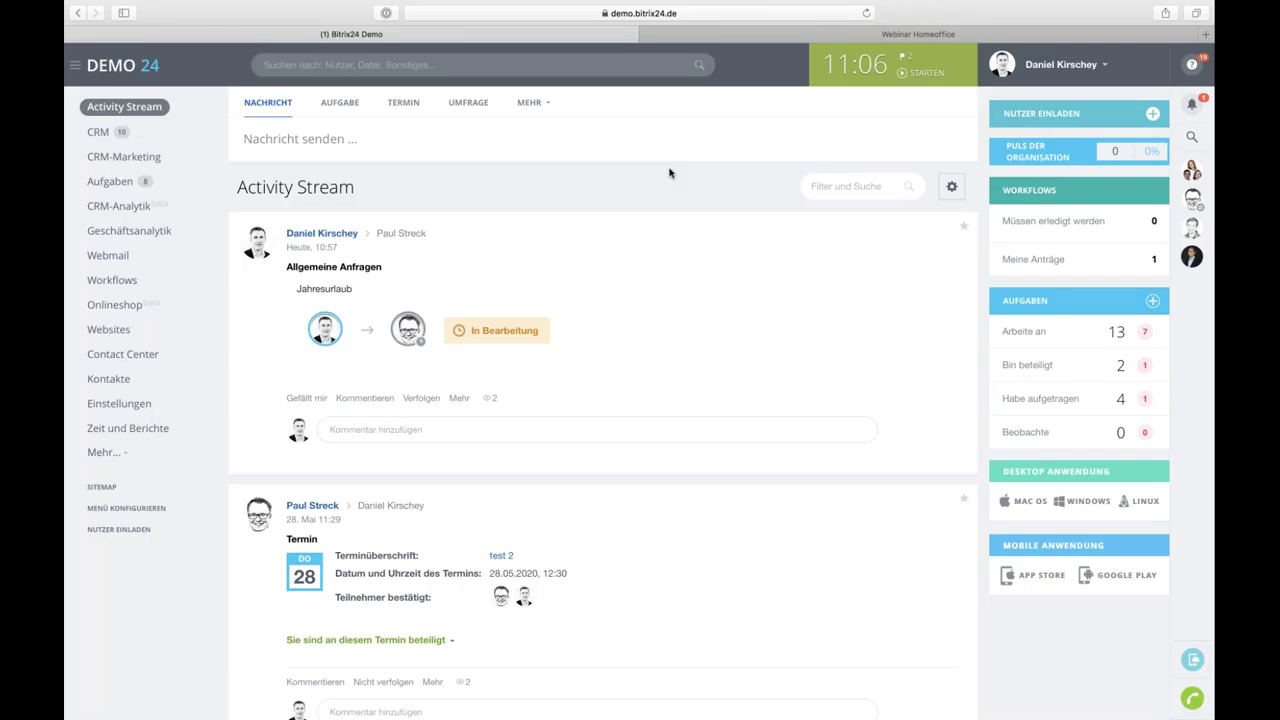
Start a new workflow from the Activity Stream and enter Urlaubsfreigabe as its name.
{"action": "left_click", "coordinate": [539, 107]}
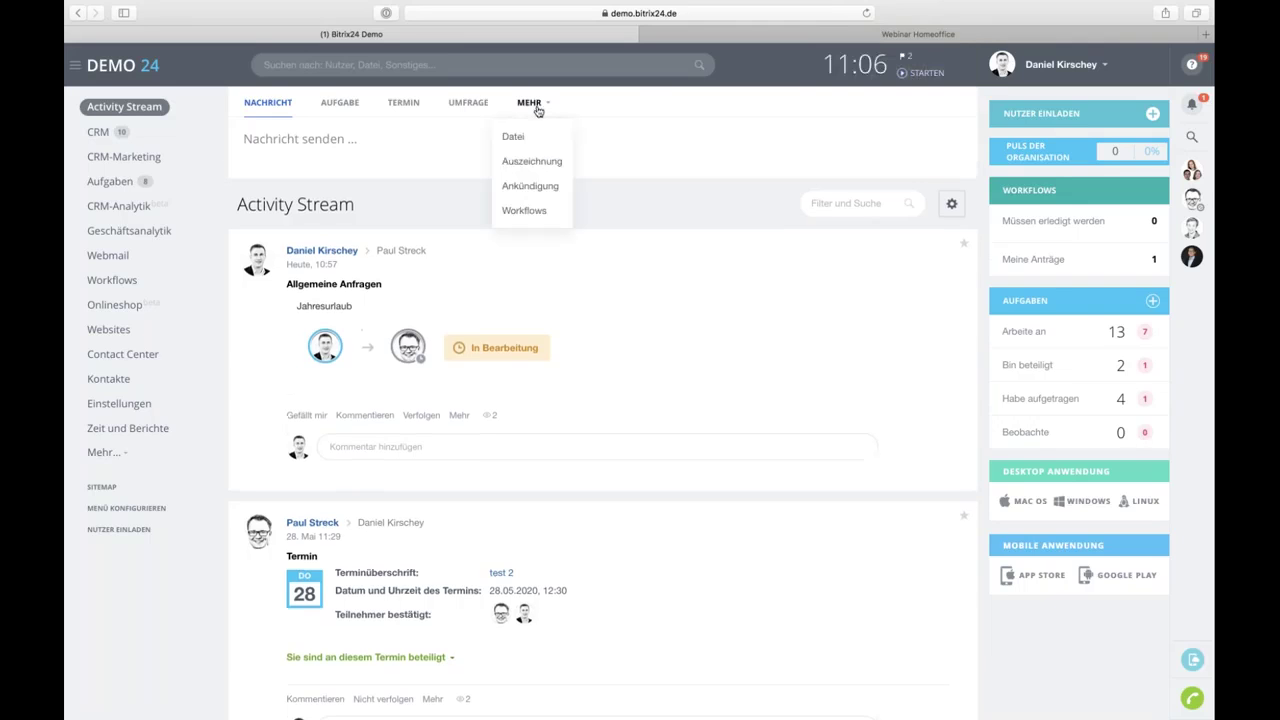
{"action": "left_click", "coordinate": [525, 211]}
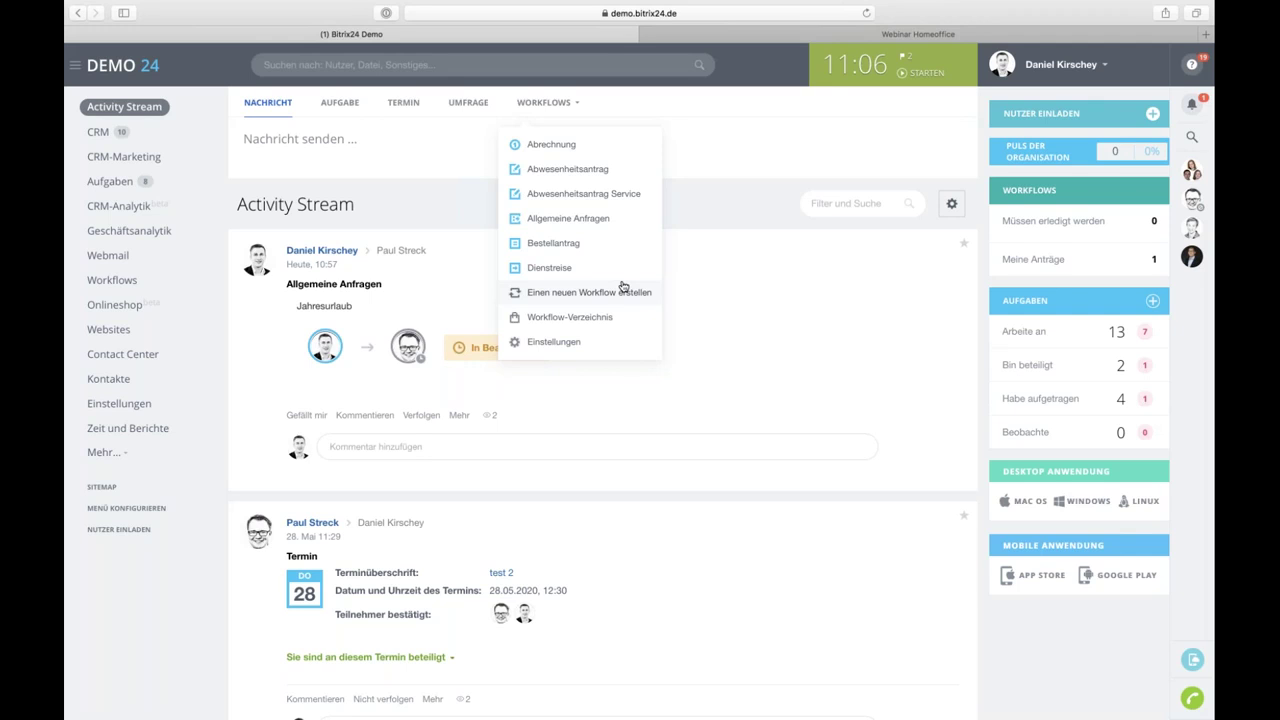
{"action": "left_click", "coordinate": [610, 296]}
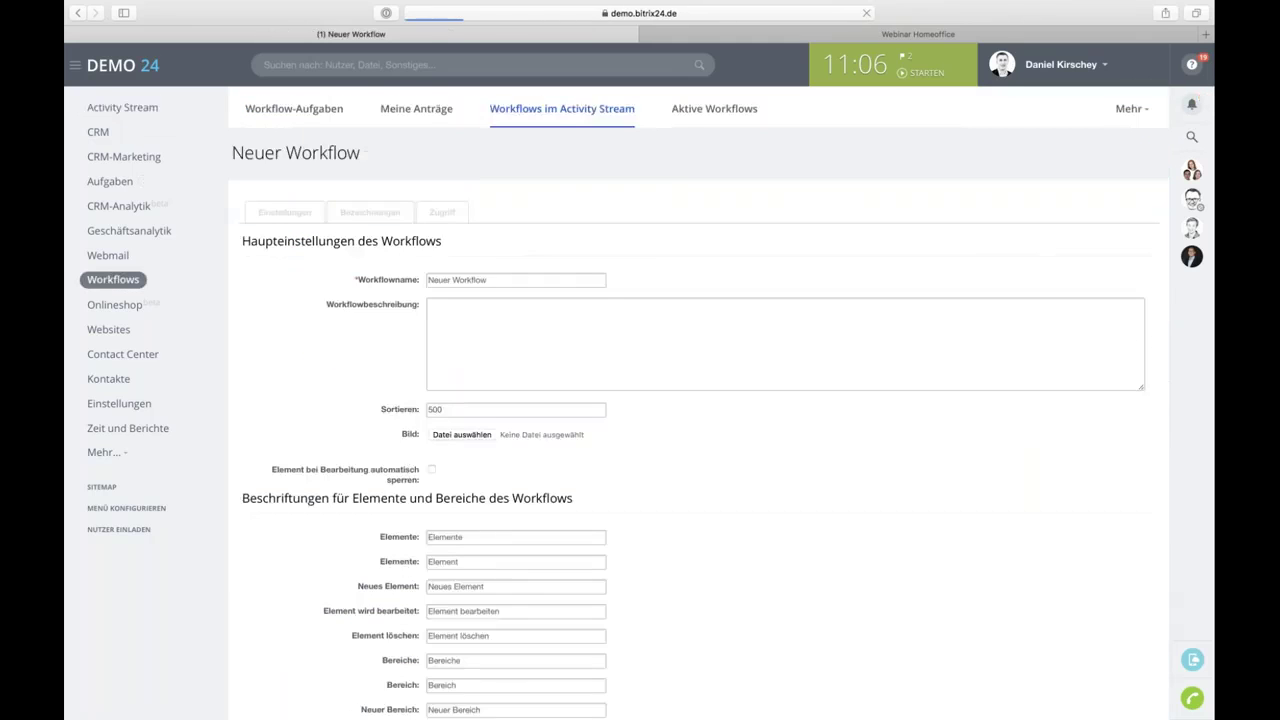
{"action": "scroll", "coordinate": [607, 306], "scroll_direction": "down", "scroll_amount": 3}
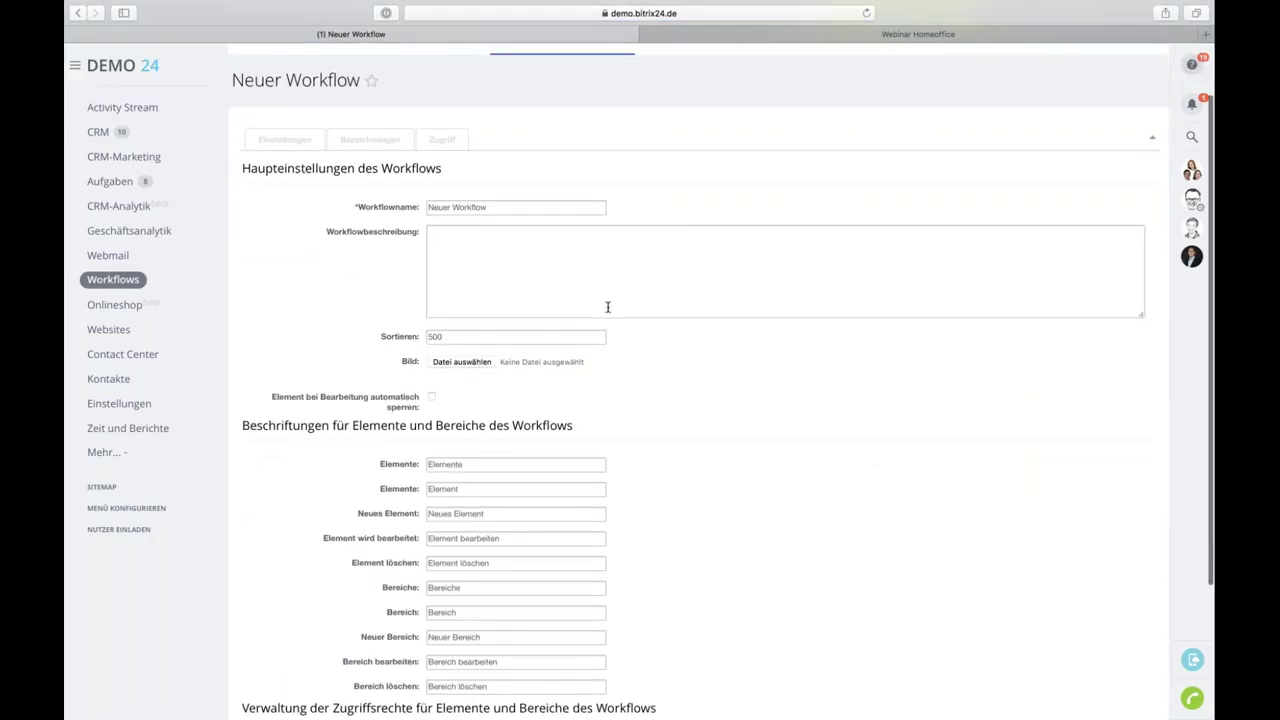
{"action": "scroll", "coordinate": [640, 380], "scroll_direction": "down", "scroll_amount": 1}
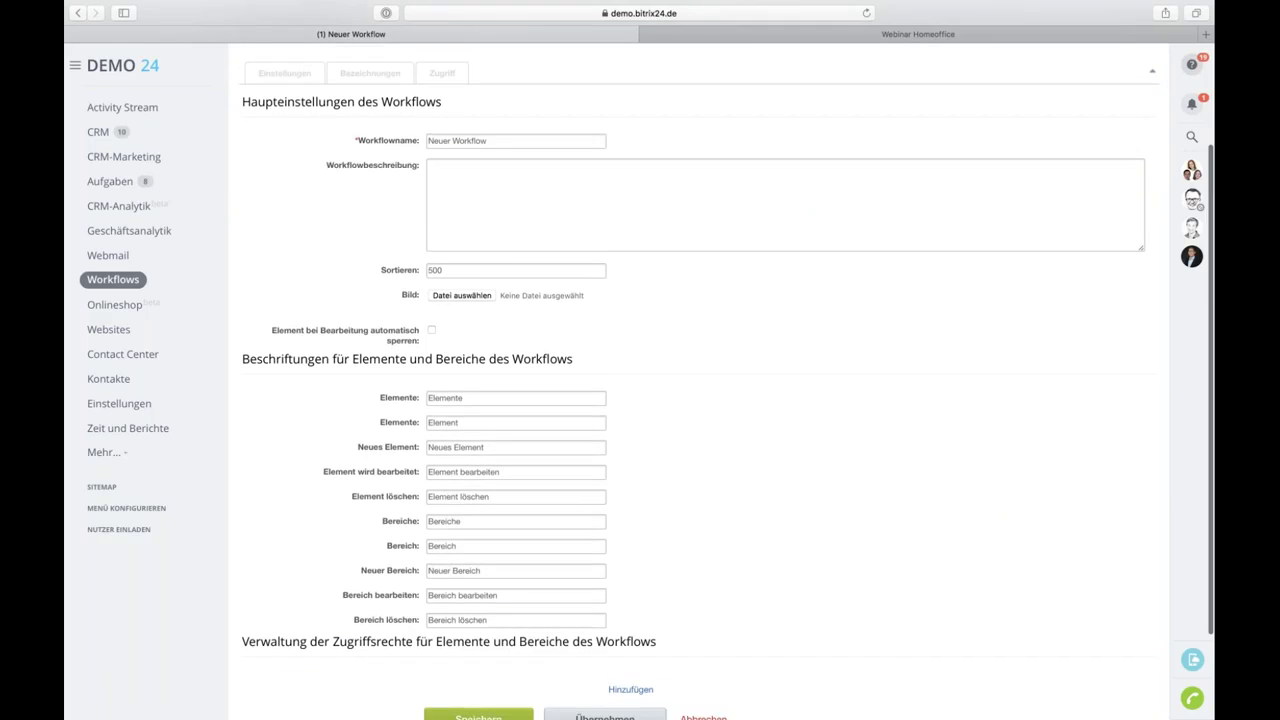
{"action": "scroll", "coordinate": [640, 380], "scroll_direction": "down", "scroll_amount": 1}
{"action": "left_click_drag", "start_coordinate": [496, 122], "coordinate": [379, 120]}
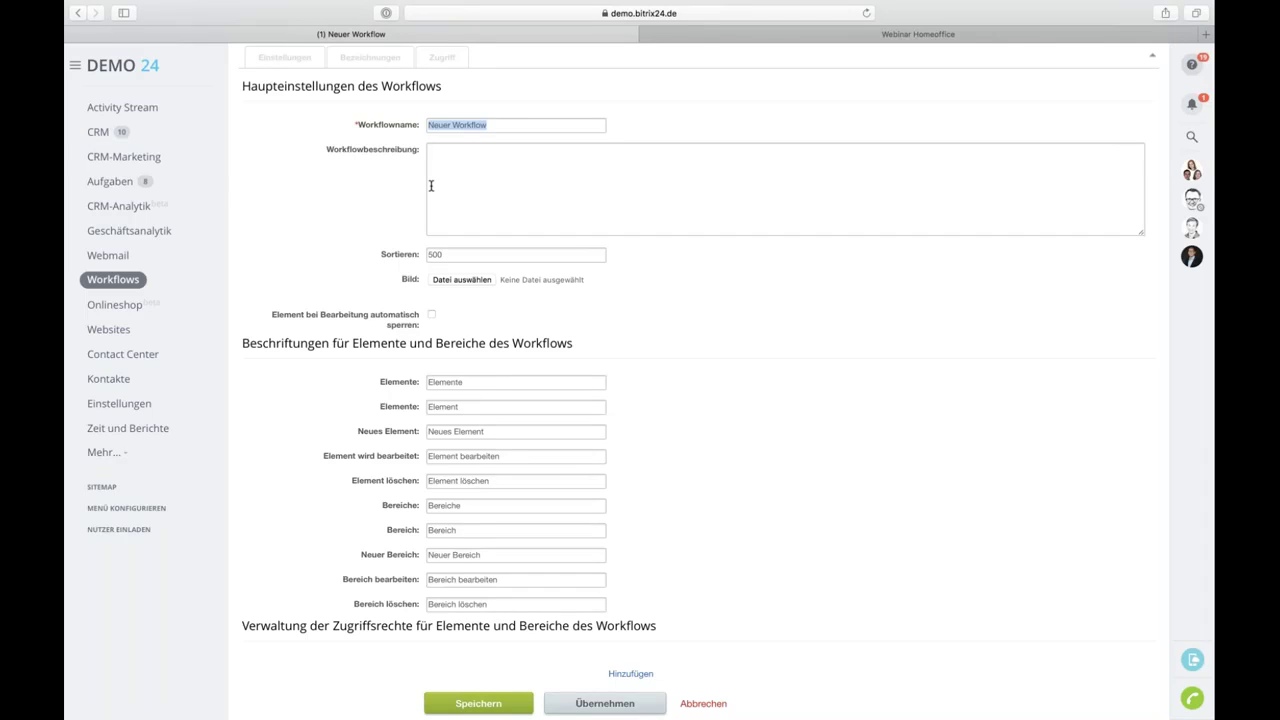
{"action": "type", "text": "Urlaubsfreigabe"}
Try giving the Administratoren group an entry in the workflow's access rights, and discard the unsaved workflow.
{"action": "scroll", "coordinate": [608, 457], "scroll_direction": "down", "scroll_amount": 3}
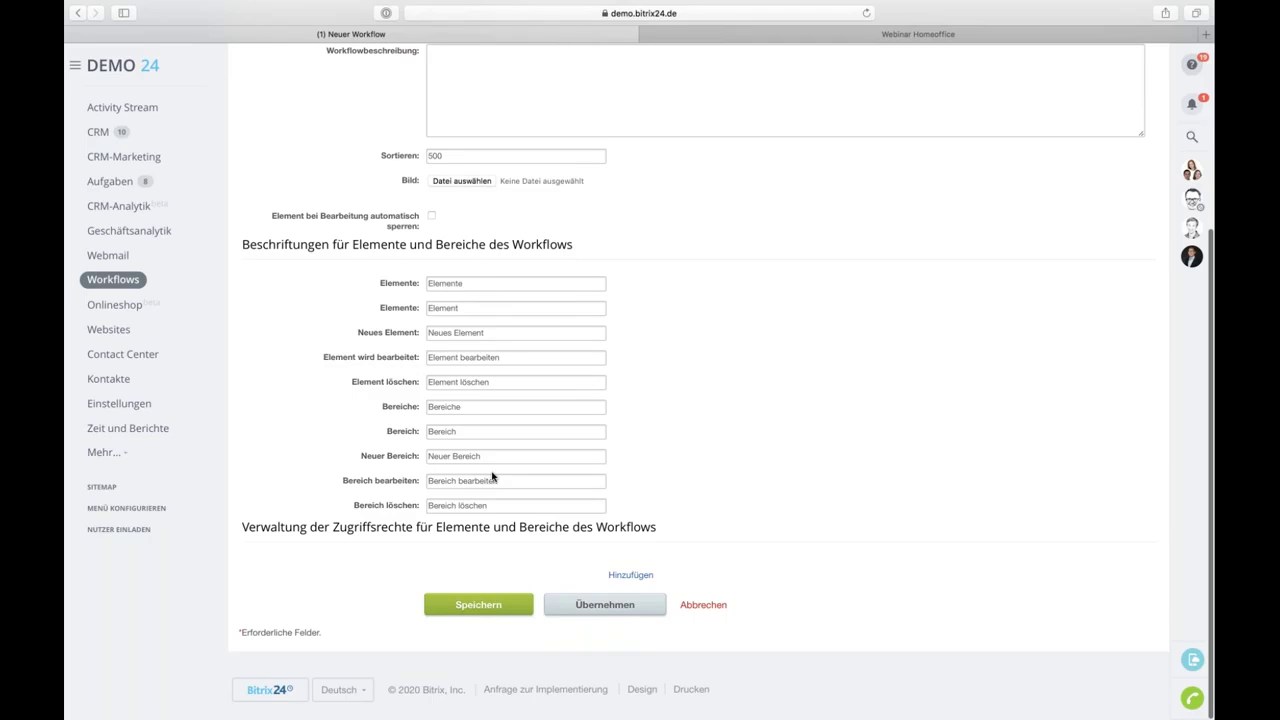
{"action": "scroll", "coordinate": [540, 500], "scroll_direction": "down", "scroll_amount": 2}
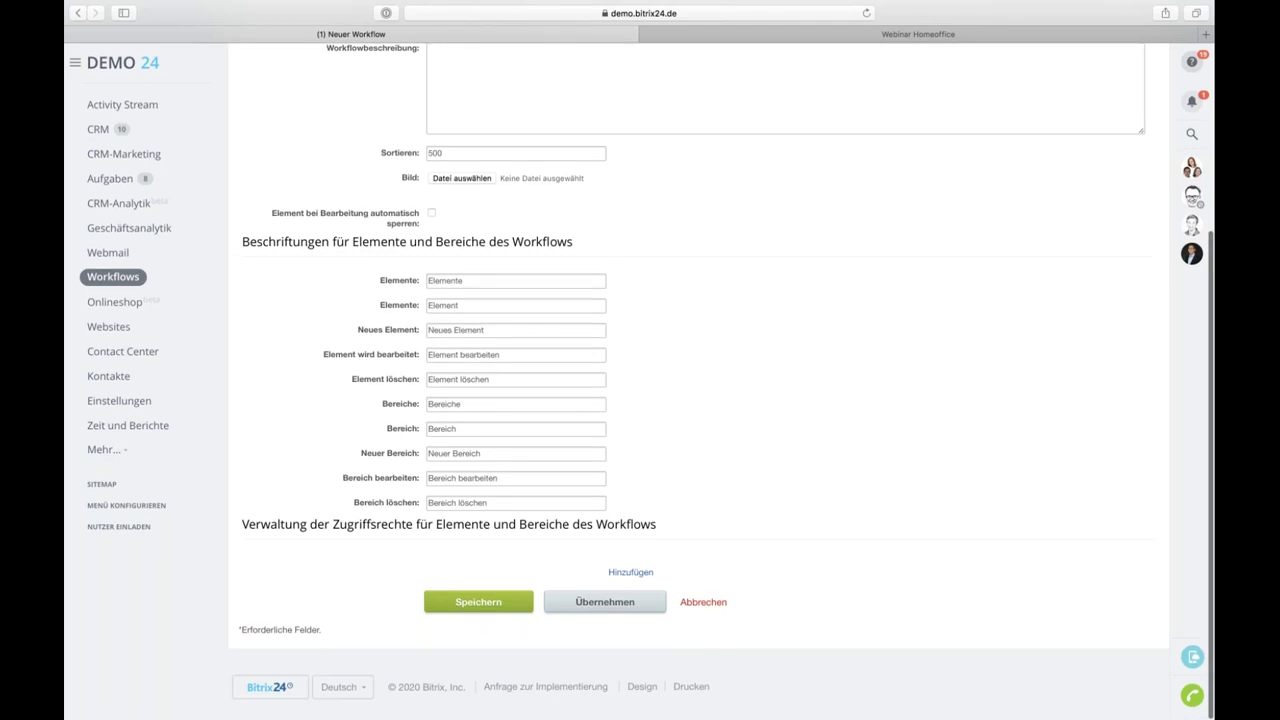
{"action": "left_click", "coordinate": [632, 576]}
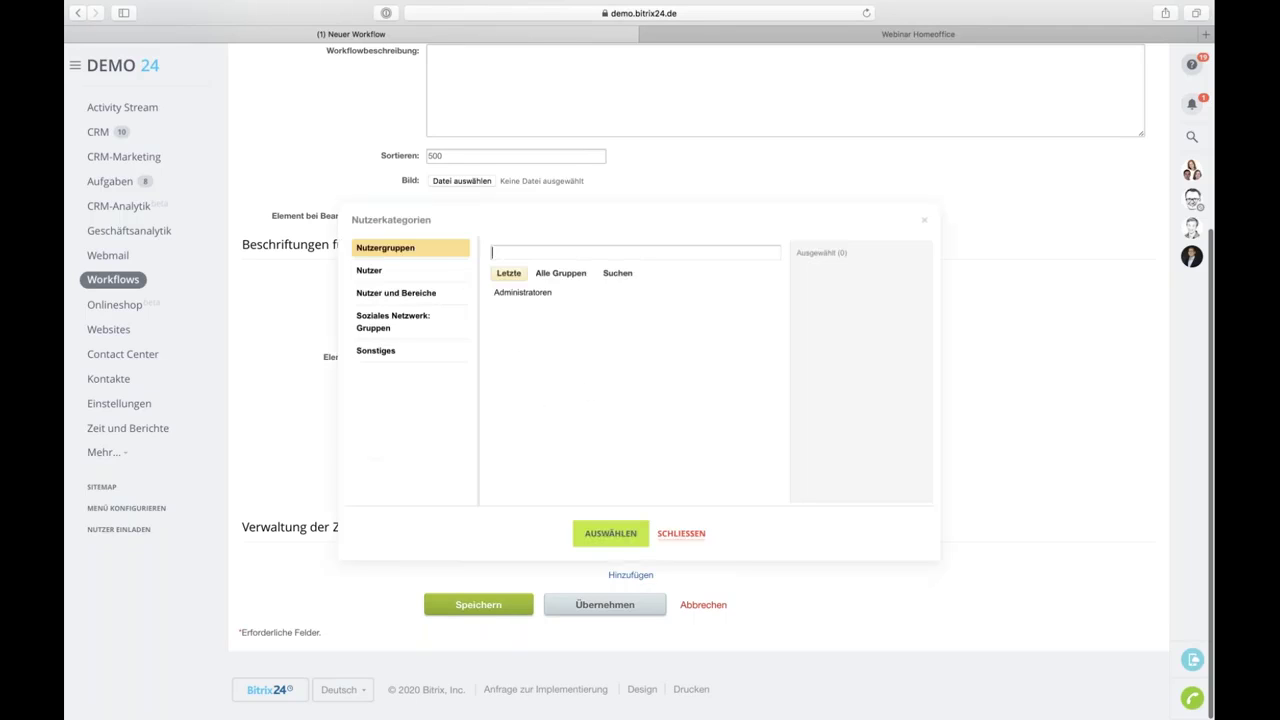
{"action": "left_click", "coordinate": [537, 292]}
{"action": "left_click", "coordinate": [610, 533]}
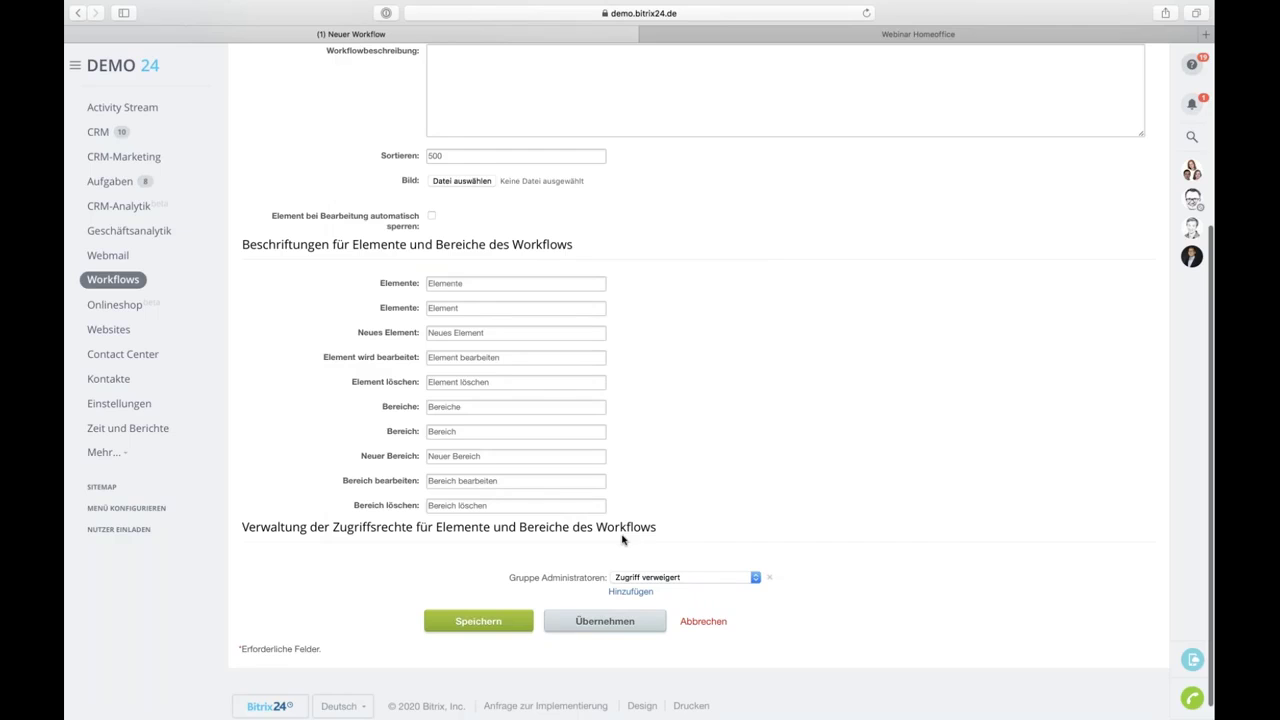
{"action": "left_click", "coordinate": [681, 577]}
{"action": "left_click", "coordinate": [686, 546]}
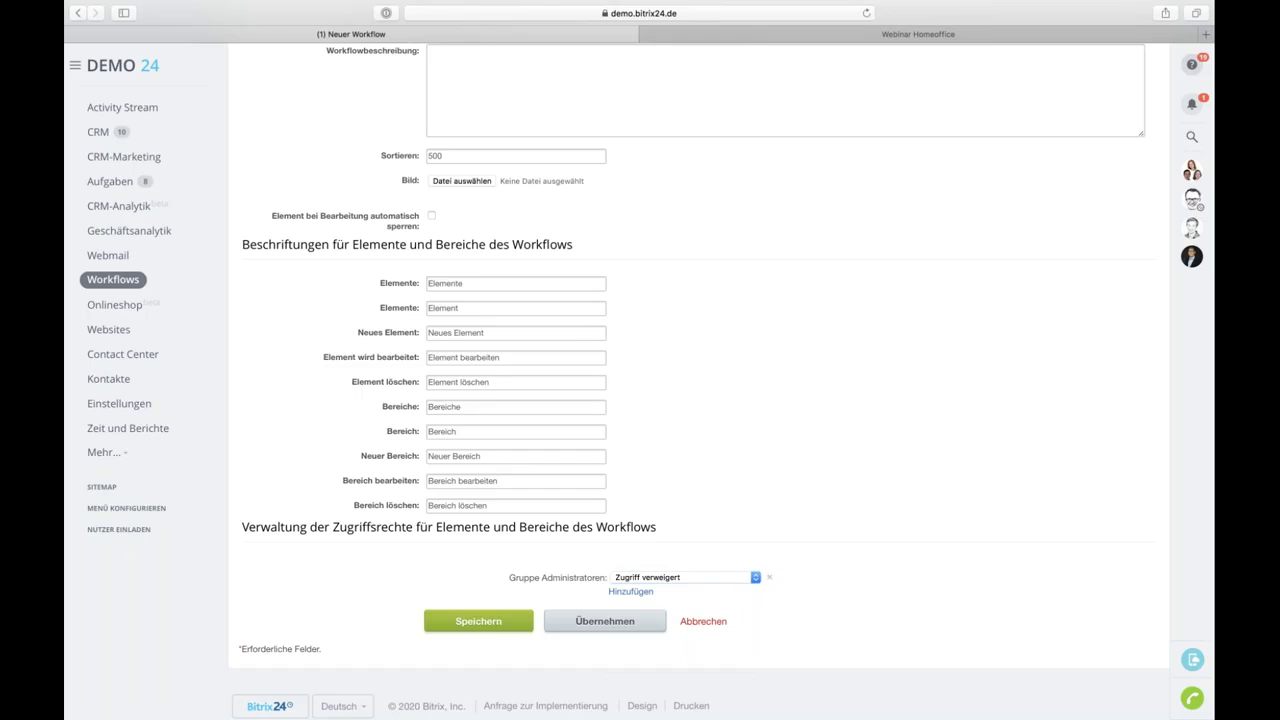
{"action": "left_click", "coordinate": [769, 577]}
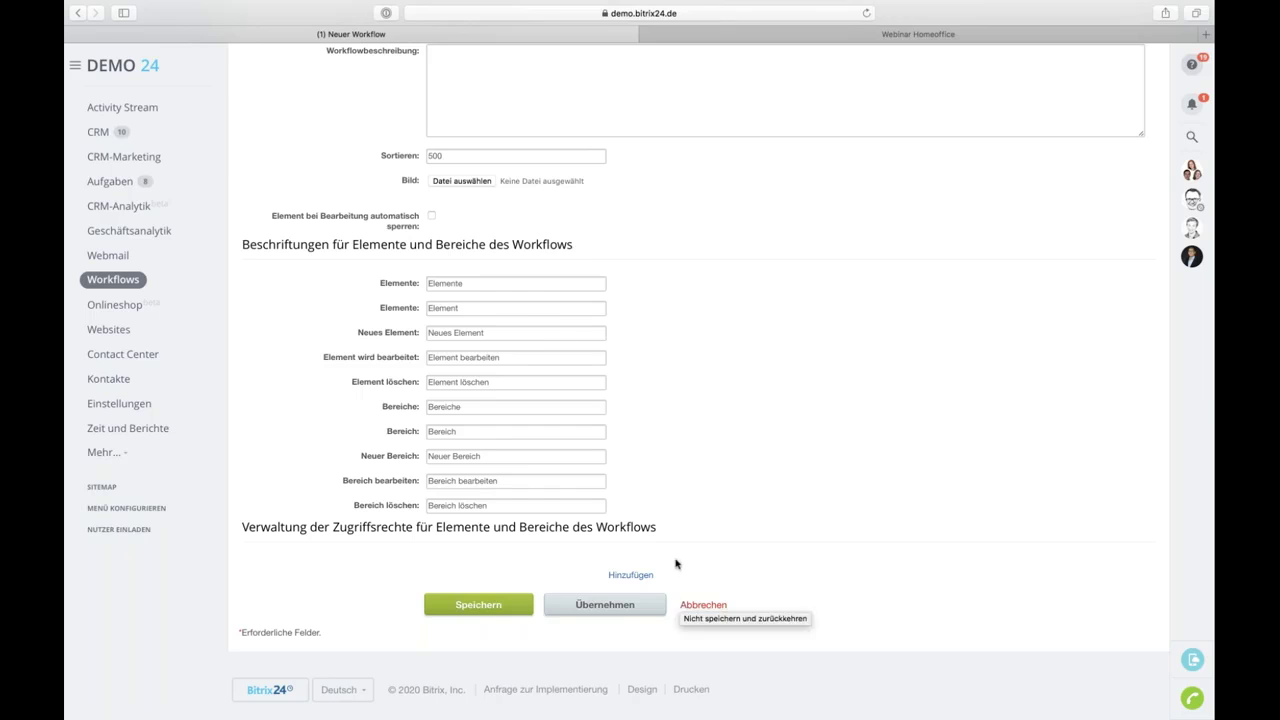
{"action": "left_click", "coordinate": [706, 606]}
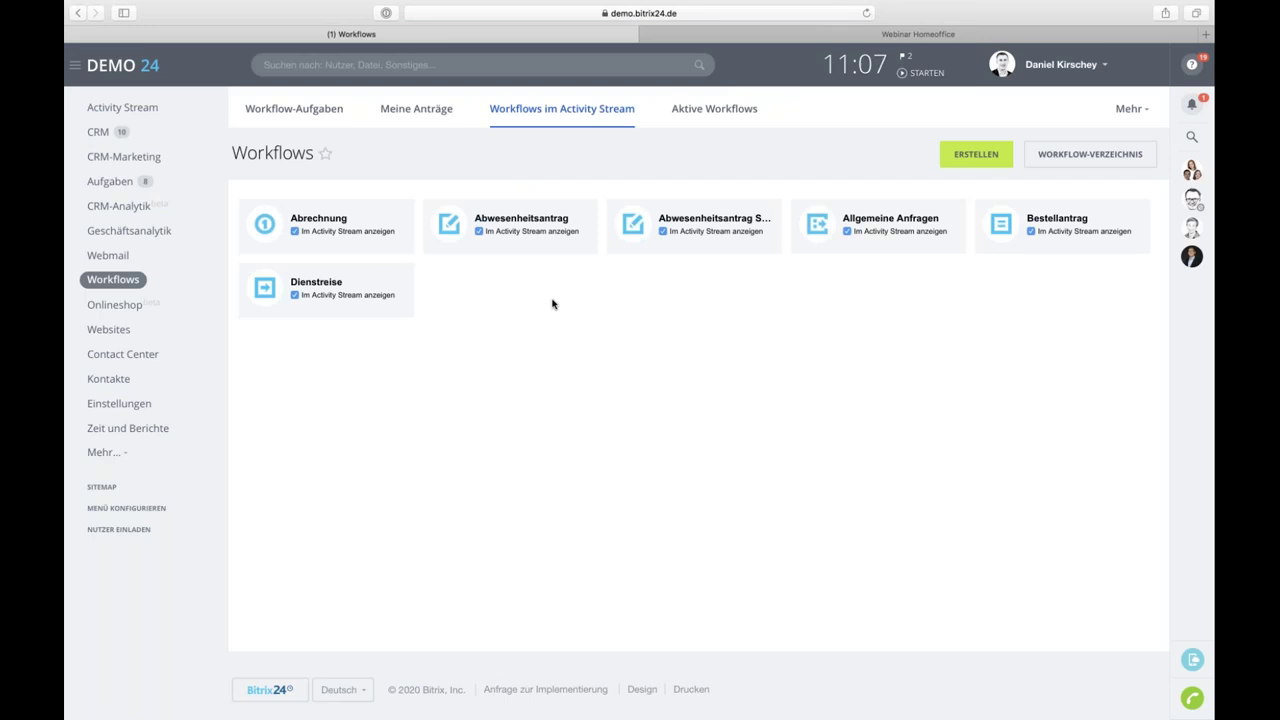
Look at the existing Allgemeine Anfragen requests and open a new request form of that type from the Activity Stream.
{"action": "left_click", "coordinate": [818, 241]}
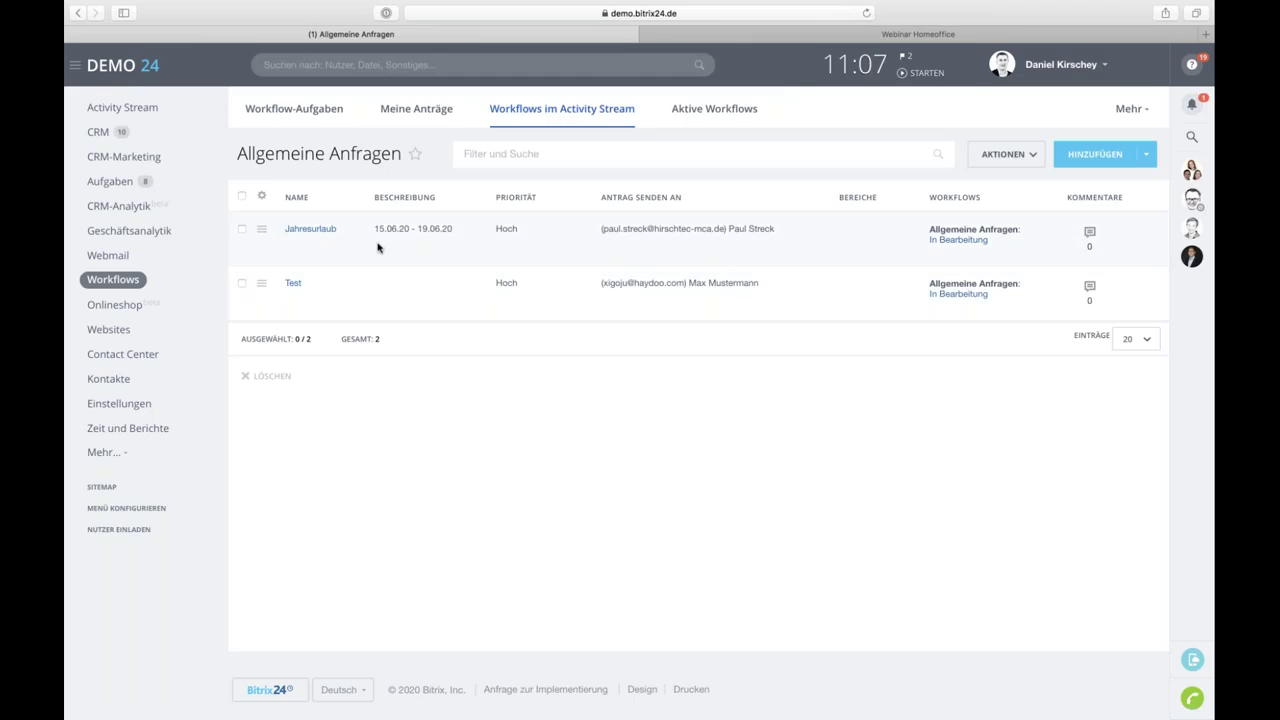
{"action": "left_click", "coordinate": [118, 108]}
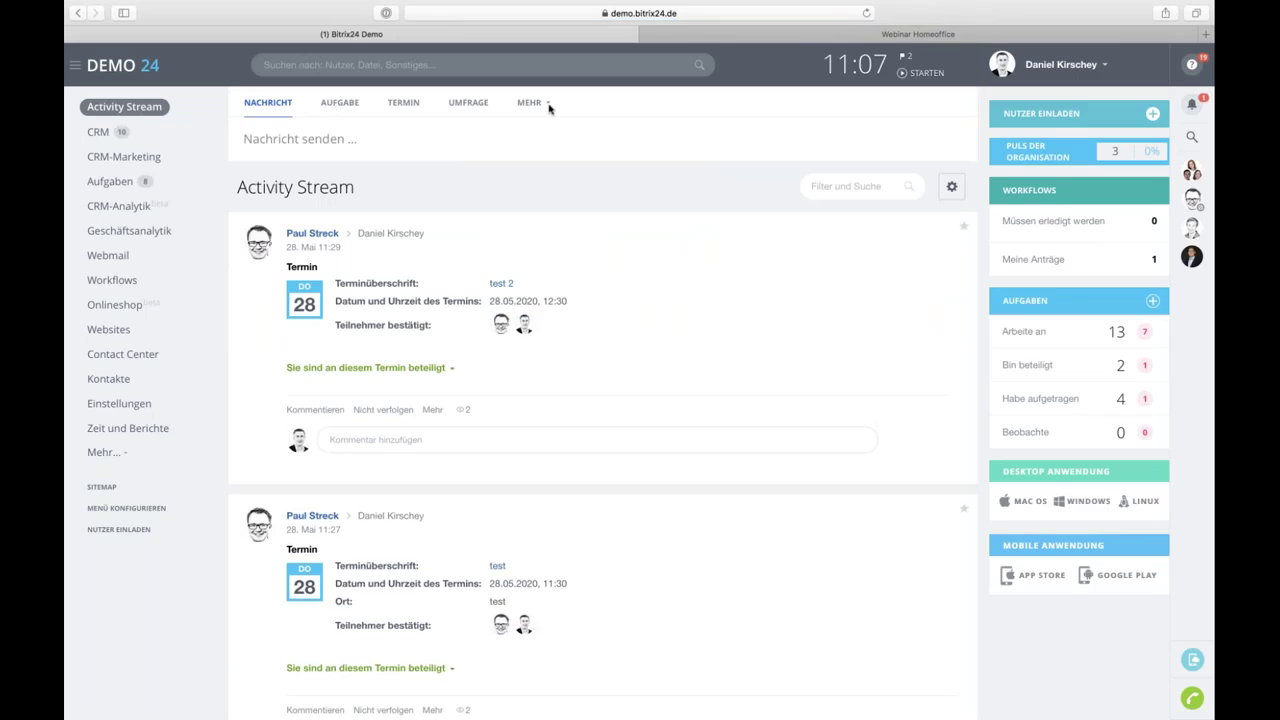
{"action": "left_click", "coordinate": [533, 106]}
{"action": "left_click", "coordinate": [534, 209]}
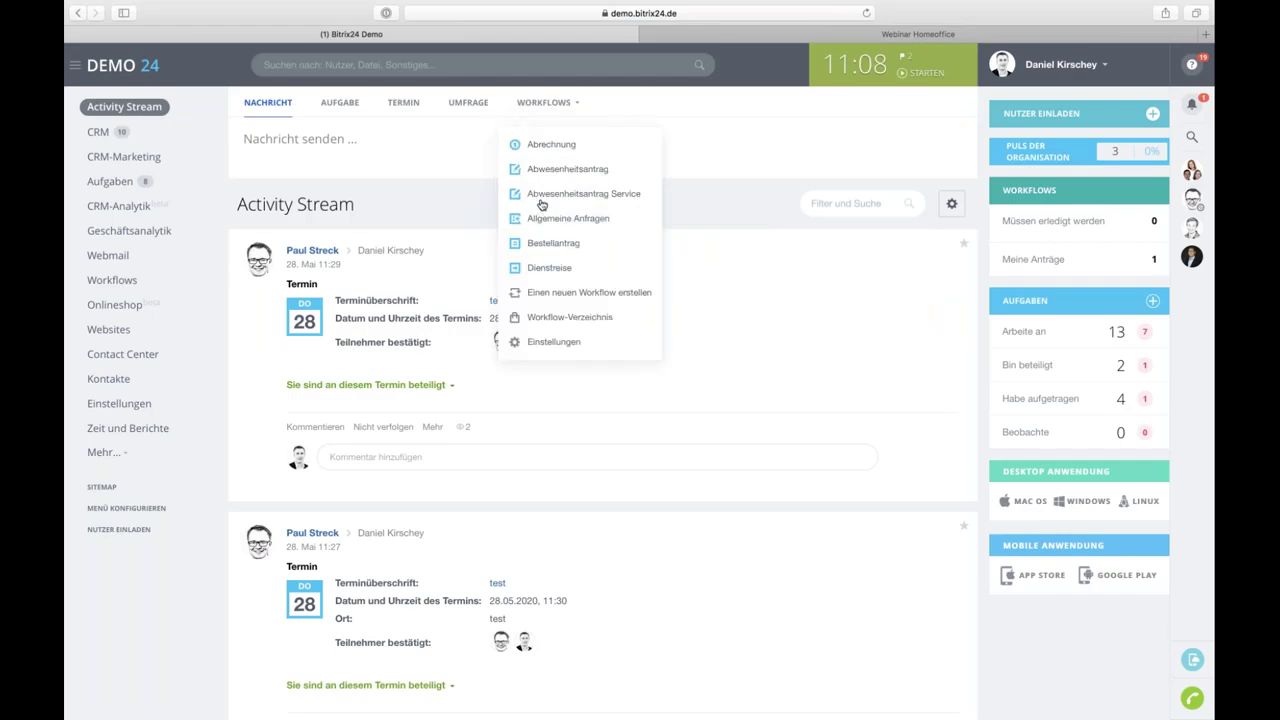
{"action": "left_click", "coordinate": [557, 220]}
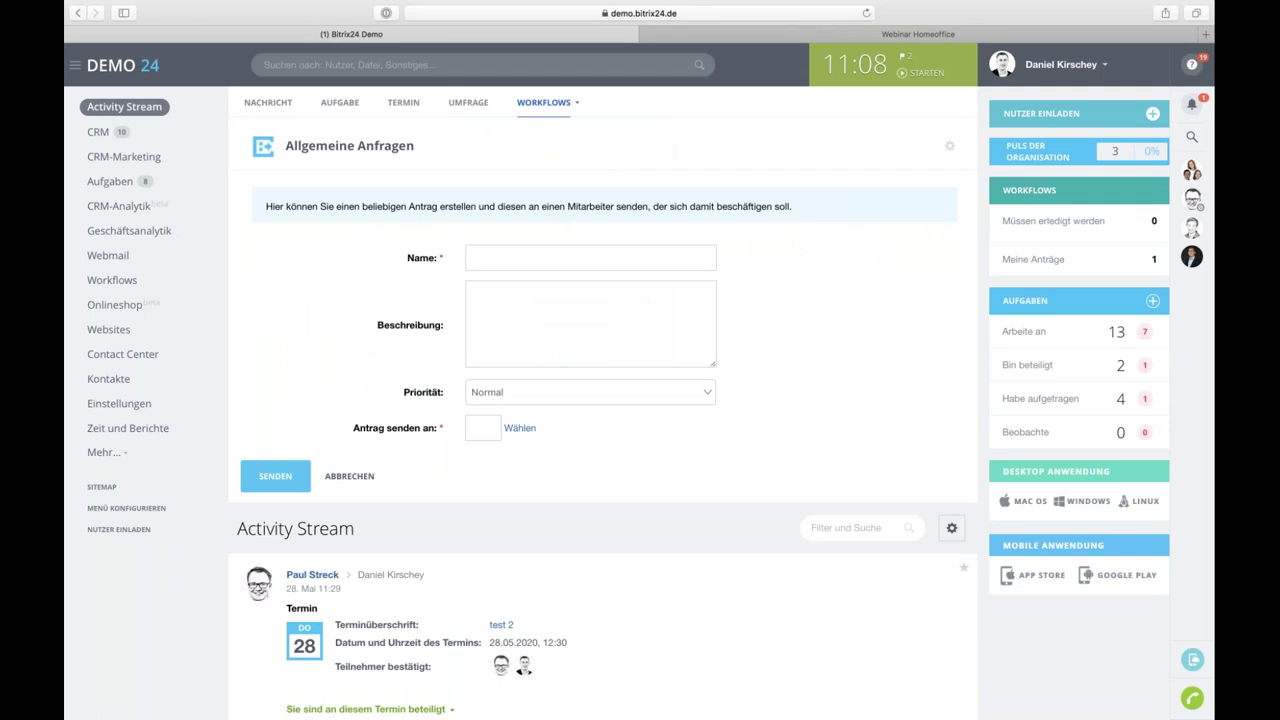
Name the request "Teilnahme am Webinar".
{"action": "left_click", "coordinate": [538, 255]}
{"action": "type", "text": "Jahresurlaub"}
{"action": "key", "text": "super+a"}
{"action": "key", "text": "BackSpace"}
{"action": "type", "text": "Teilnahme an"}
{"action": "key", "text": "BackSpace"}
{"action": "type", "text": "m Webinar"}
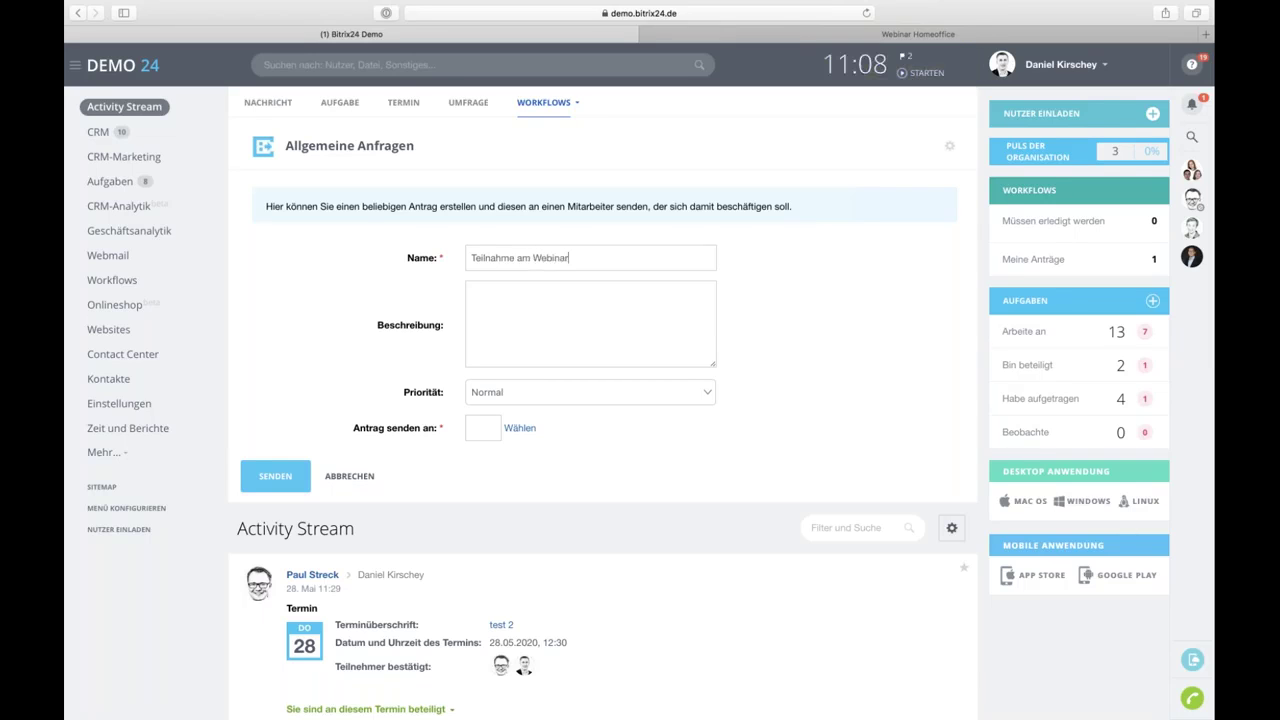
Enter "Hilfst du mir beim Webinar heute" as the request's description.
{"action": "left_click", "coordinate": [520, 319]}
{"action": "type", "text": "Hilfst "}
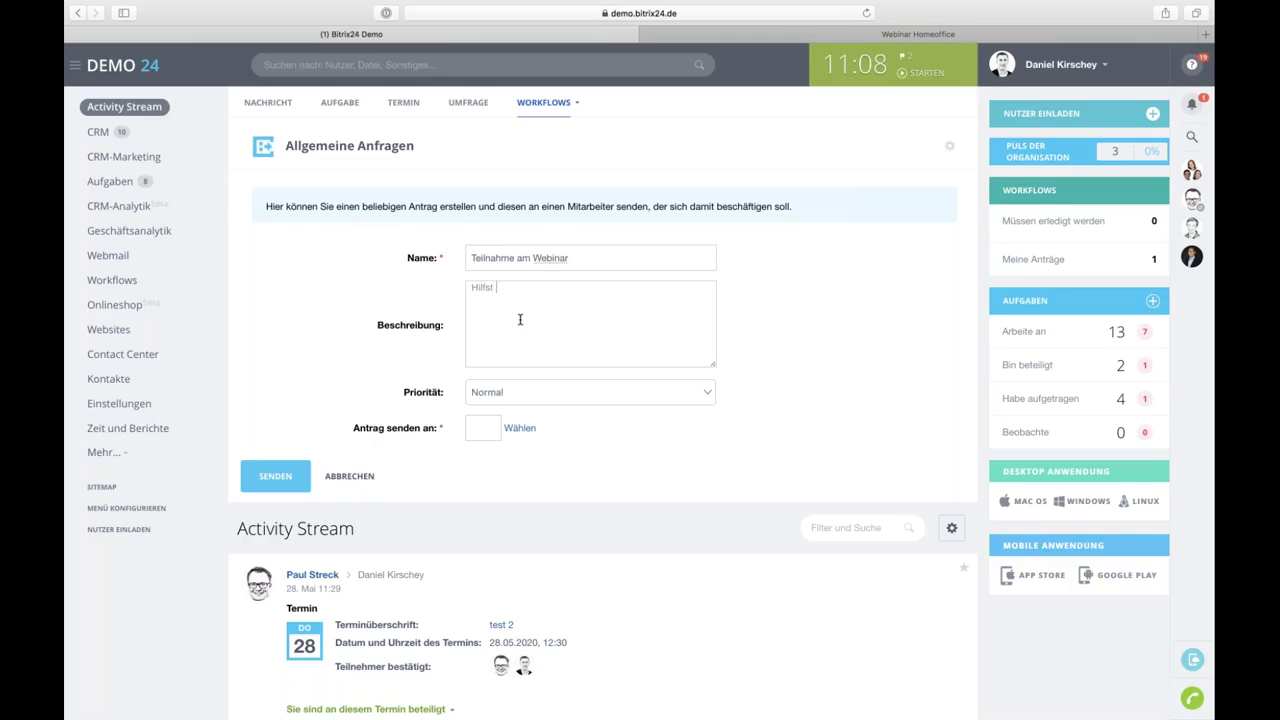
{"action": "type", "text": "du mir be"}
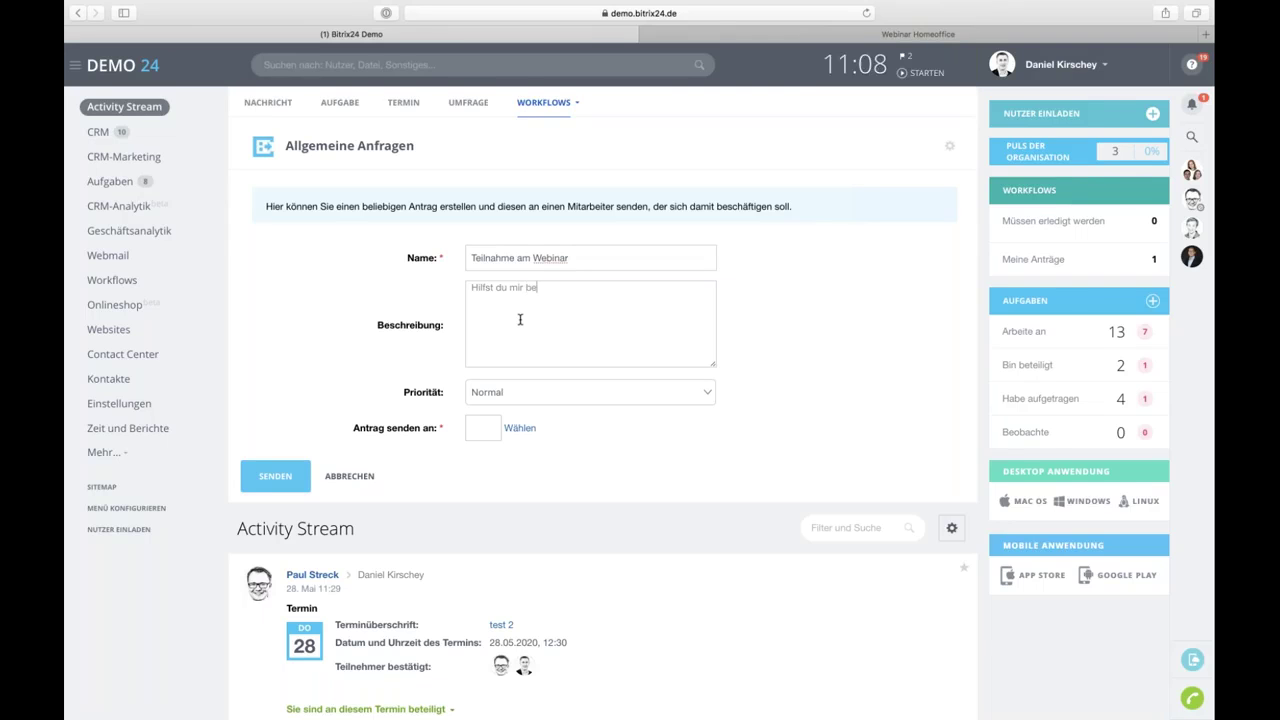
{"action": "type", "text": "im webinar"}
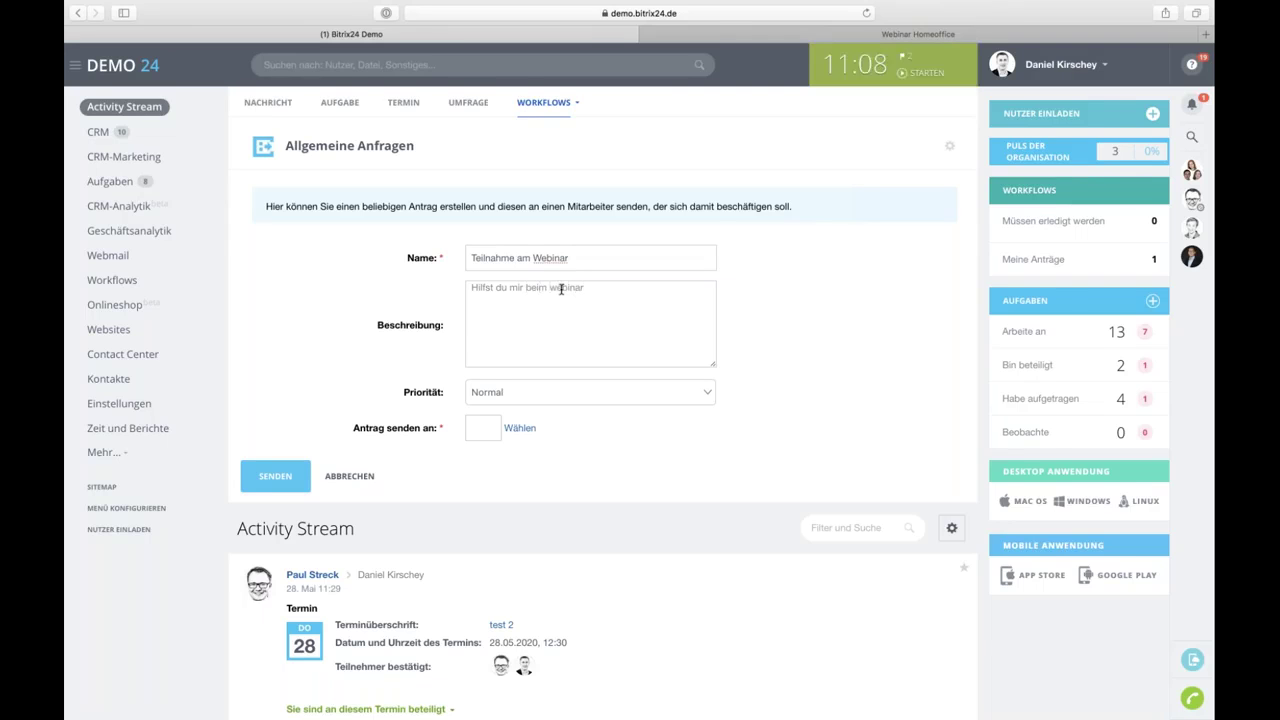
{"action": "left_click", "coordinate": [557, 288]}
{"action": "key", "text": "BackSpace"}
{"action": "type", "text": "Webinar heute"}
Address the request to the recently selected colleague listed below the signed-in user, keeping priority Normal, and send it.
{"action": "left_click", "coordinate": [505, 394]}
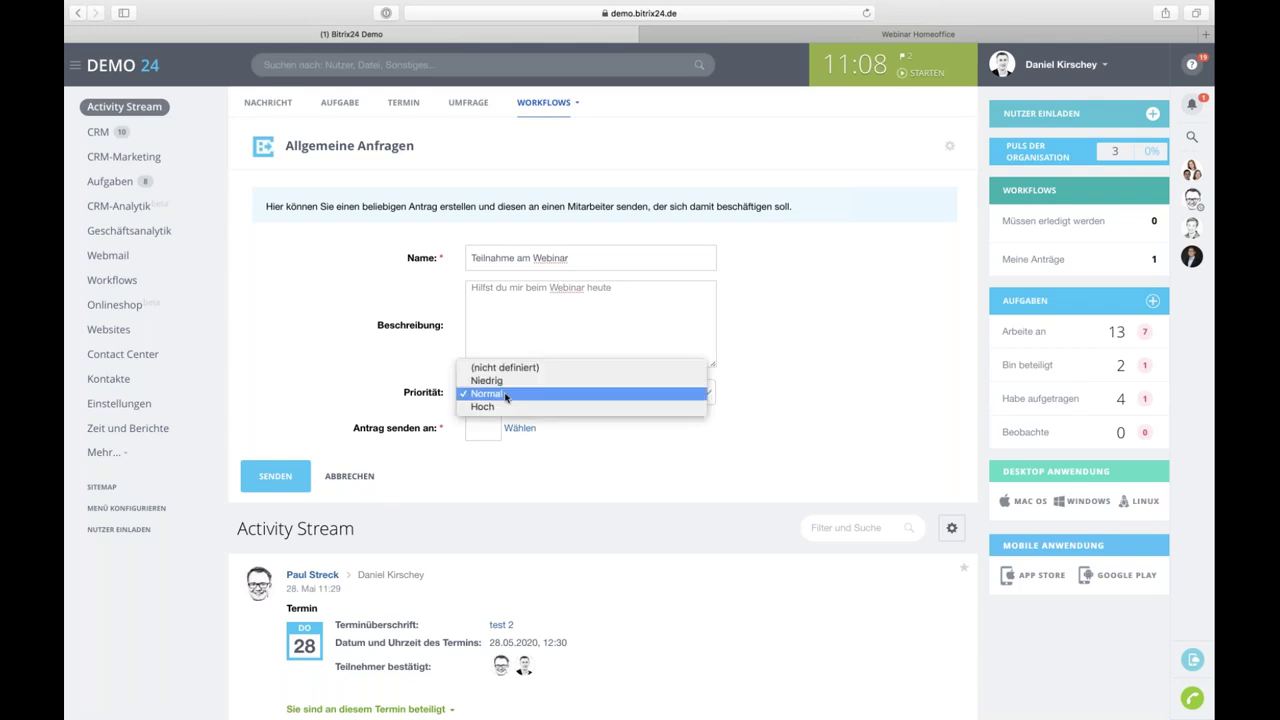
{"action": "left_click", "coordinate": [555, 433]}
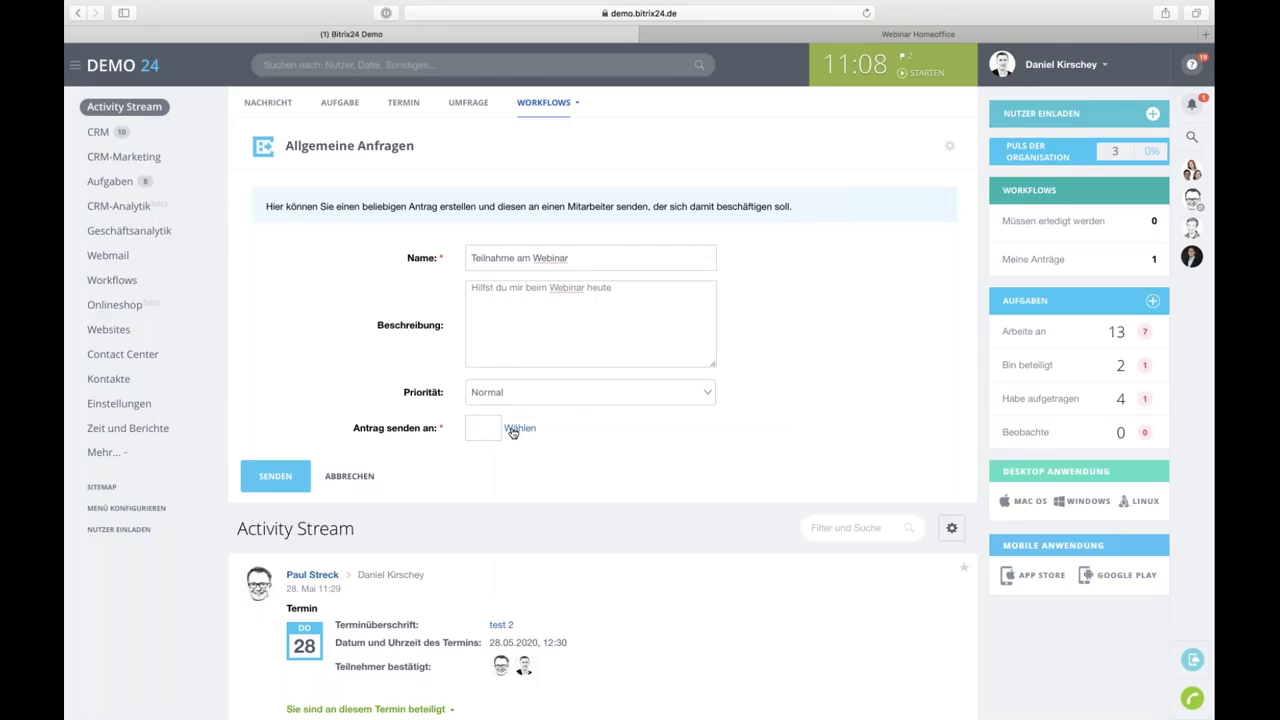
{"action": "left_click", "coordinate": [517, 428]}
{"action": "left_click", "coordinate": [560, 506]}
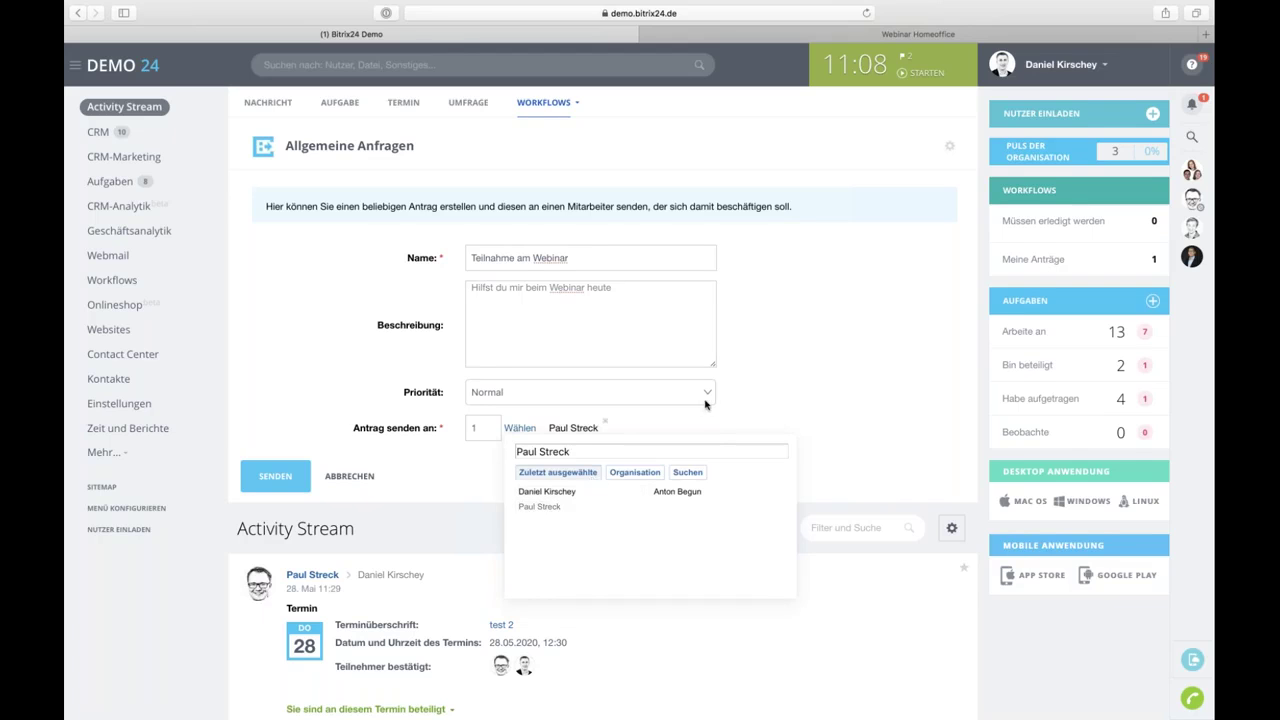
{"action": "left_click", "coordinate": [640, 435]}
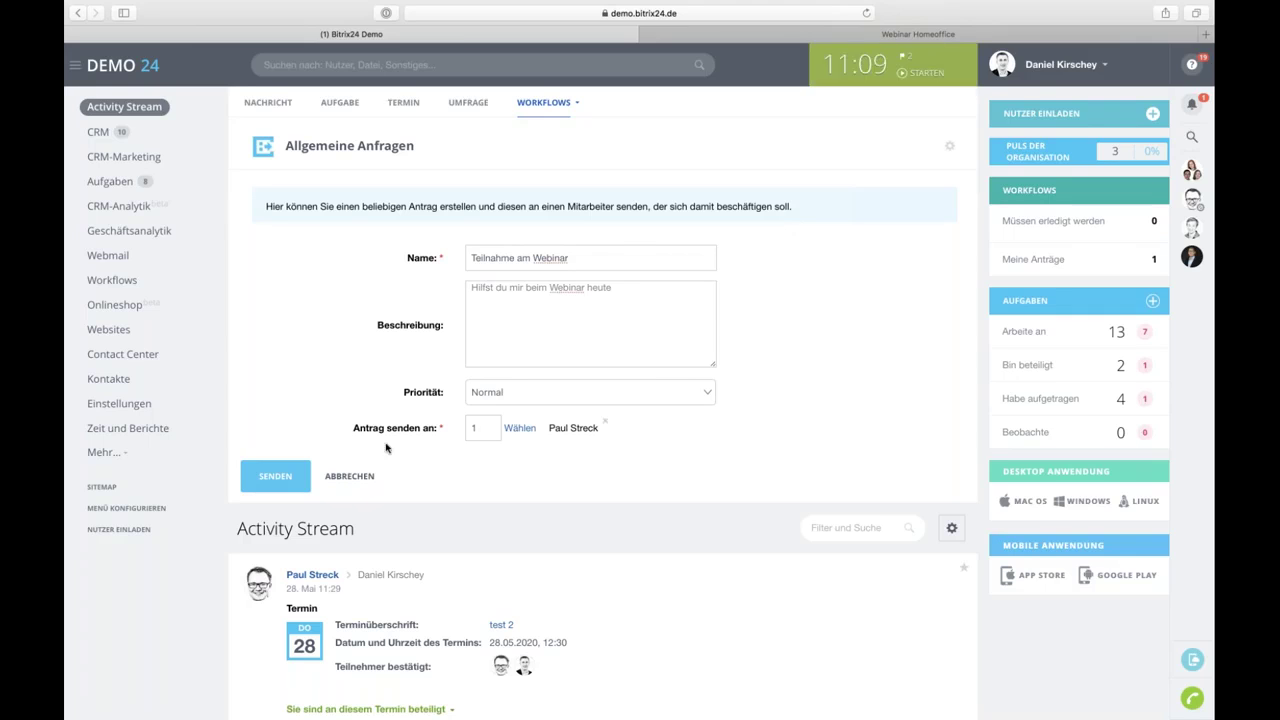
{"action": "left_click", "coordinate": [268, 475]}
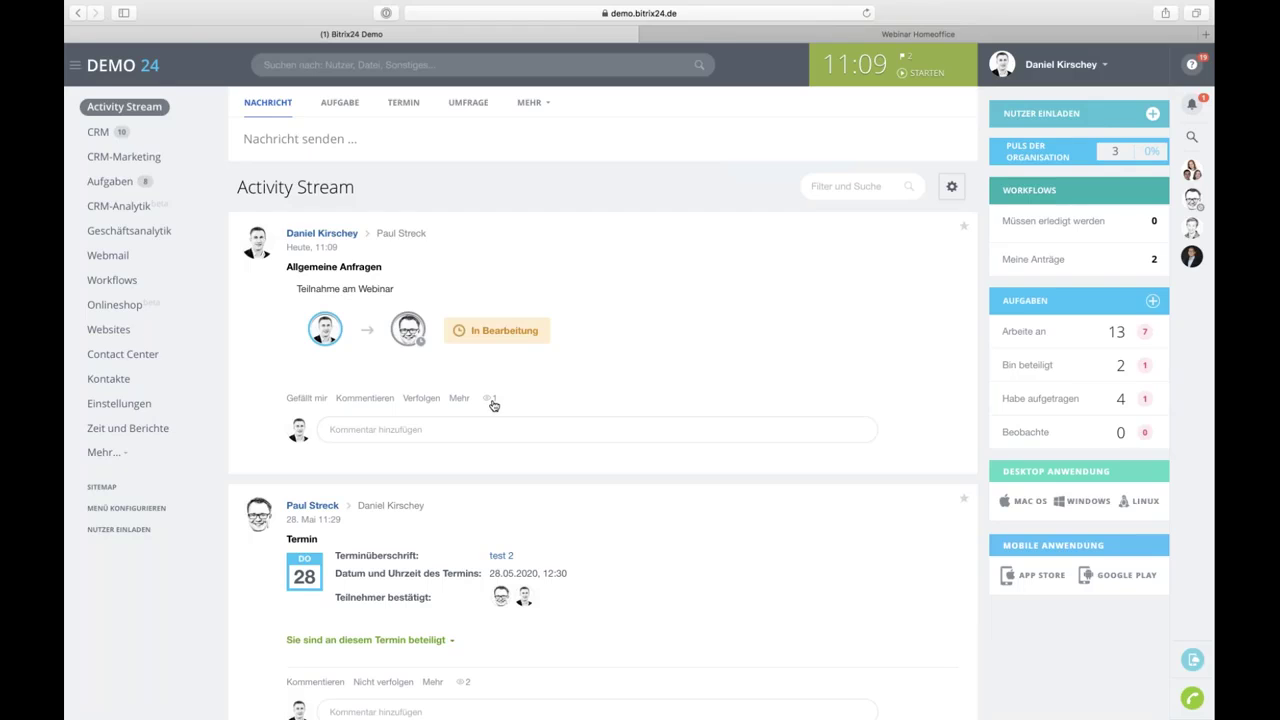
Open the overview of own requests, Meine Anträge, to check the status of the submitted request.
{"action": "mouse_move", "coordinate": [493, 405]}
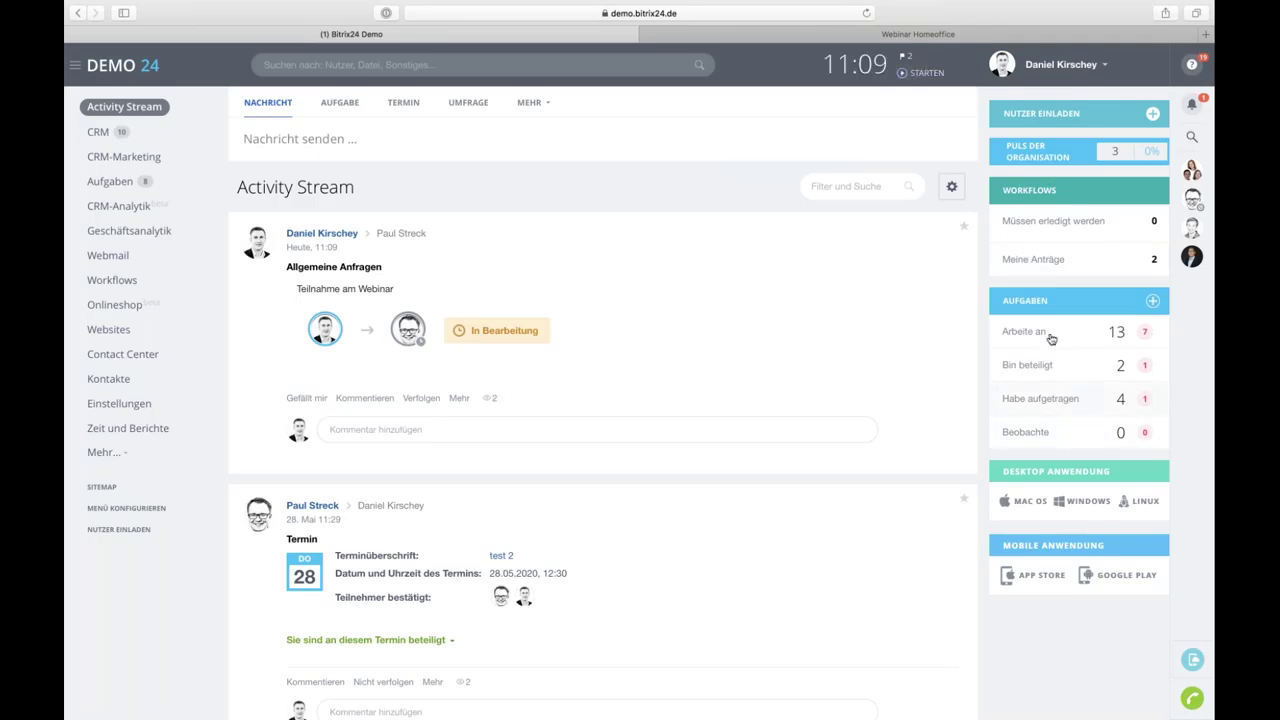
{"action": "left_click", "coordinate": [1017, 258]}
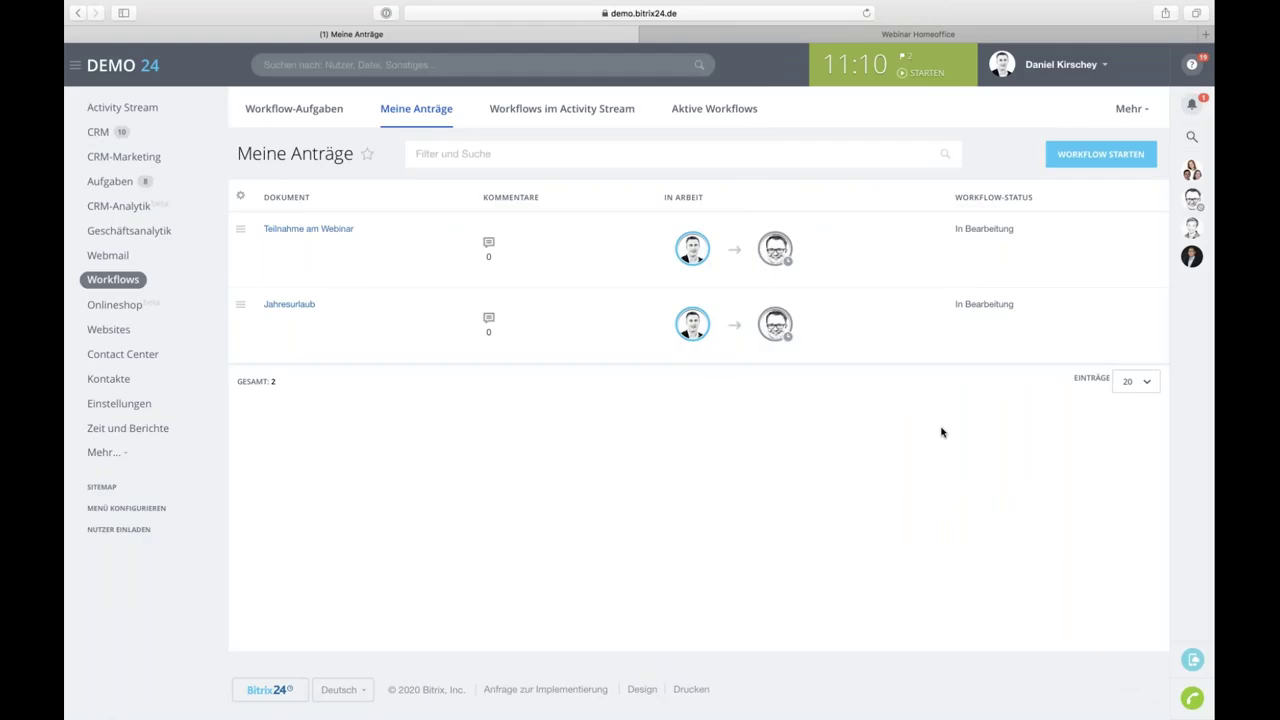
Switch to the recipient's Chrome window and expand the task text of the "Teilnahme am Webinar" request.
{"action": "mouse_move", "coordinate": [1020, 716]}
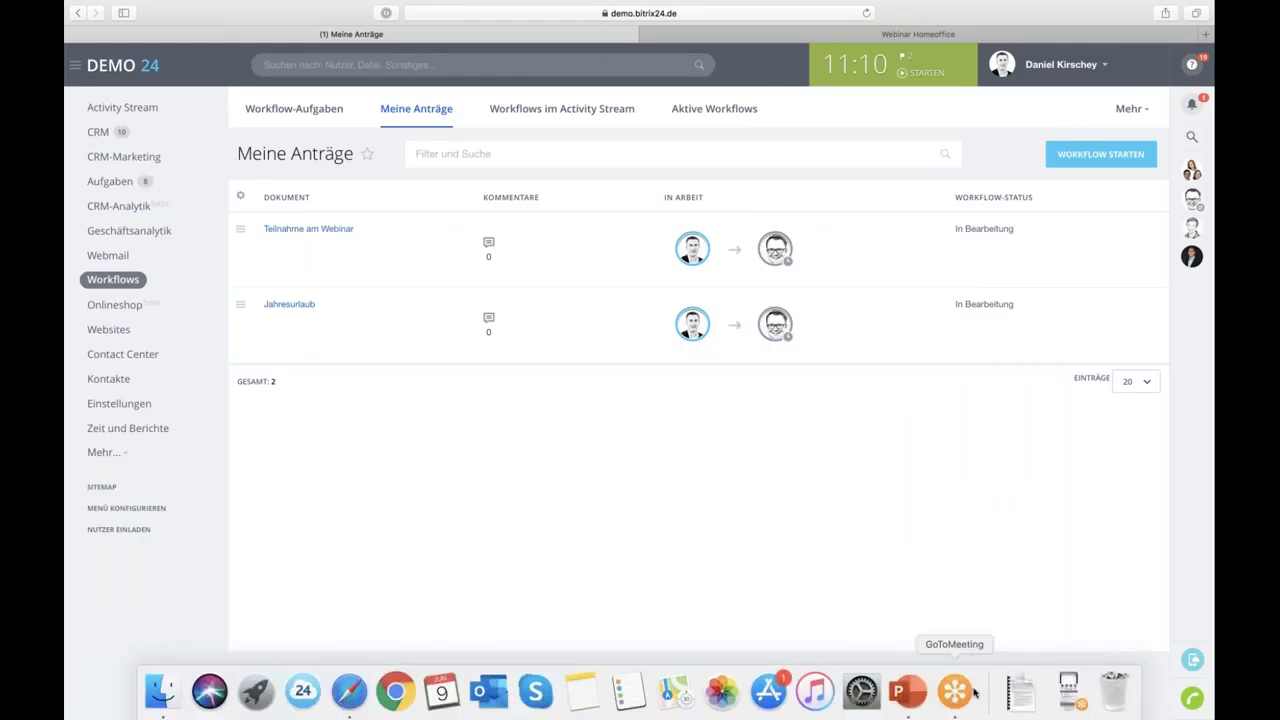
{"action": "left_click", "coordinate": [1066, 692]}
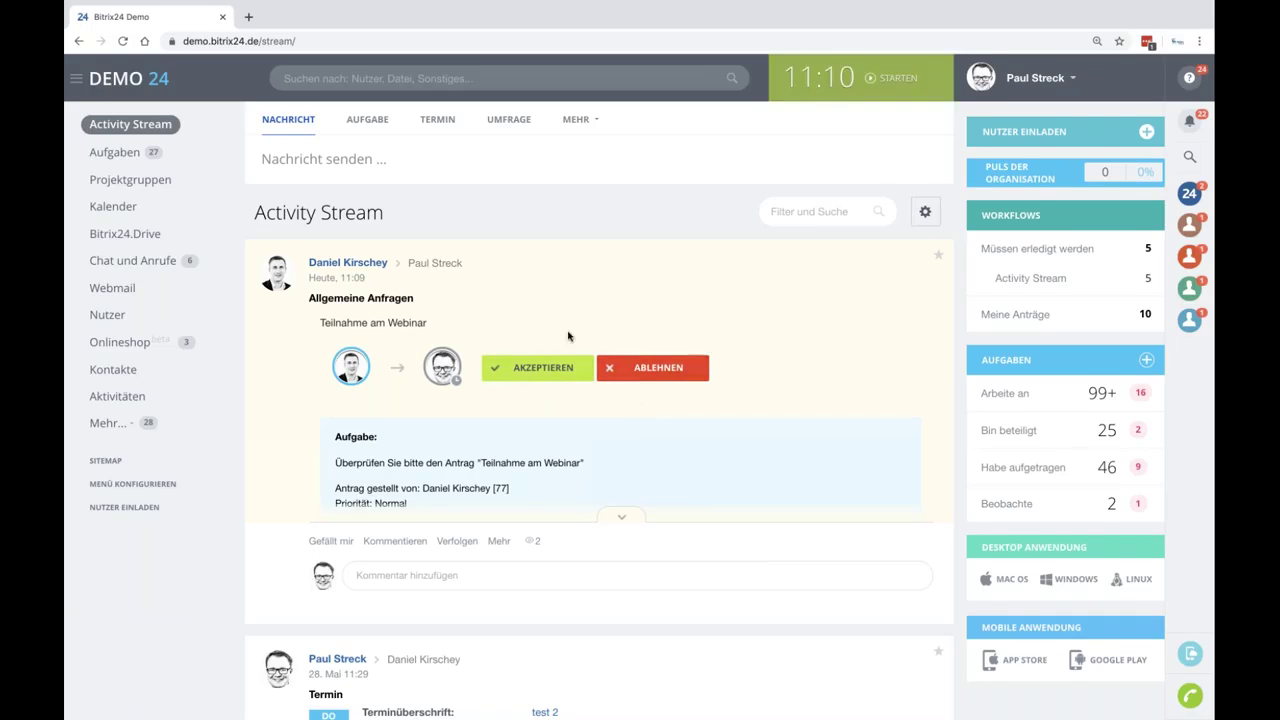
{"action": "scroll", "coordinate": [589, 266], "scroll_direction": "down", "scroll_amount": 1}
{"action": "scroll", "coordinate": [589, 265], "scroll_direction": "up", "scroll_amount": 1}
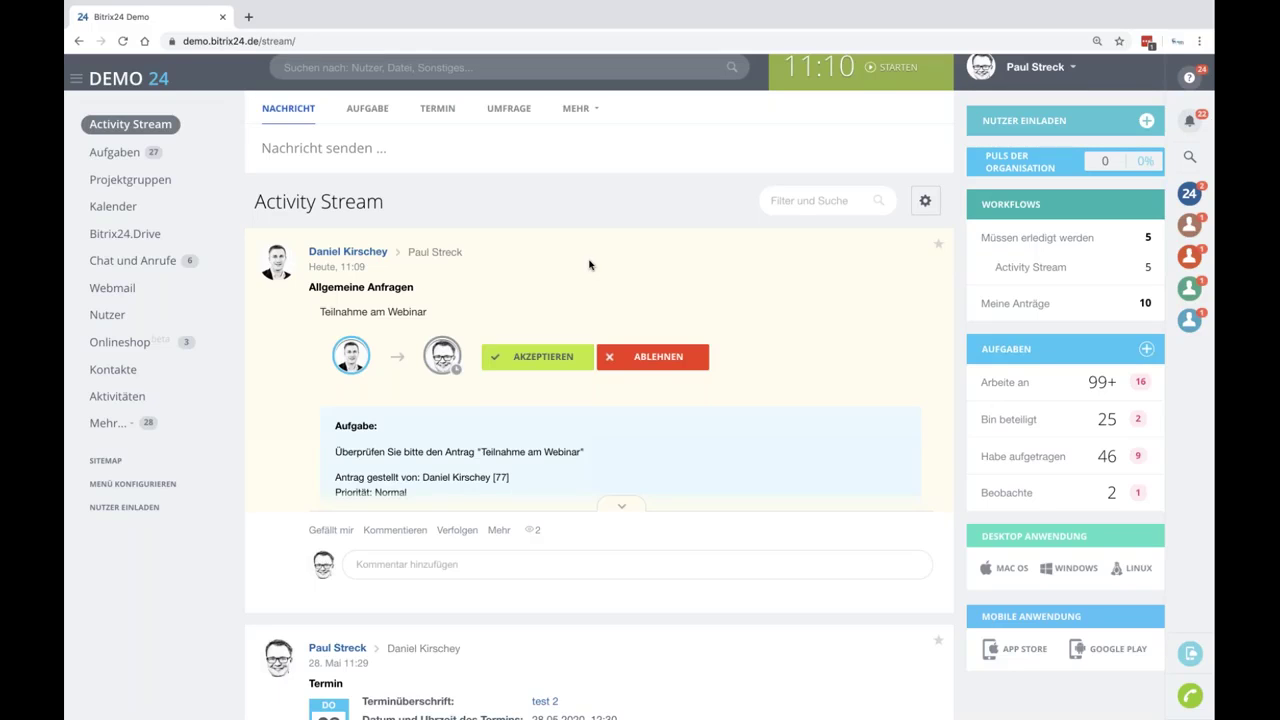
{"action": "left_click", "coordinate": [618, 503]}
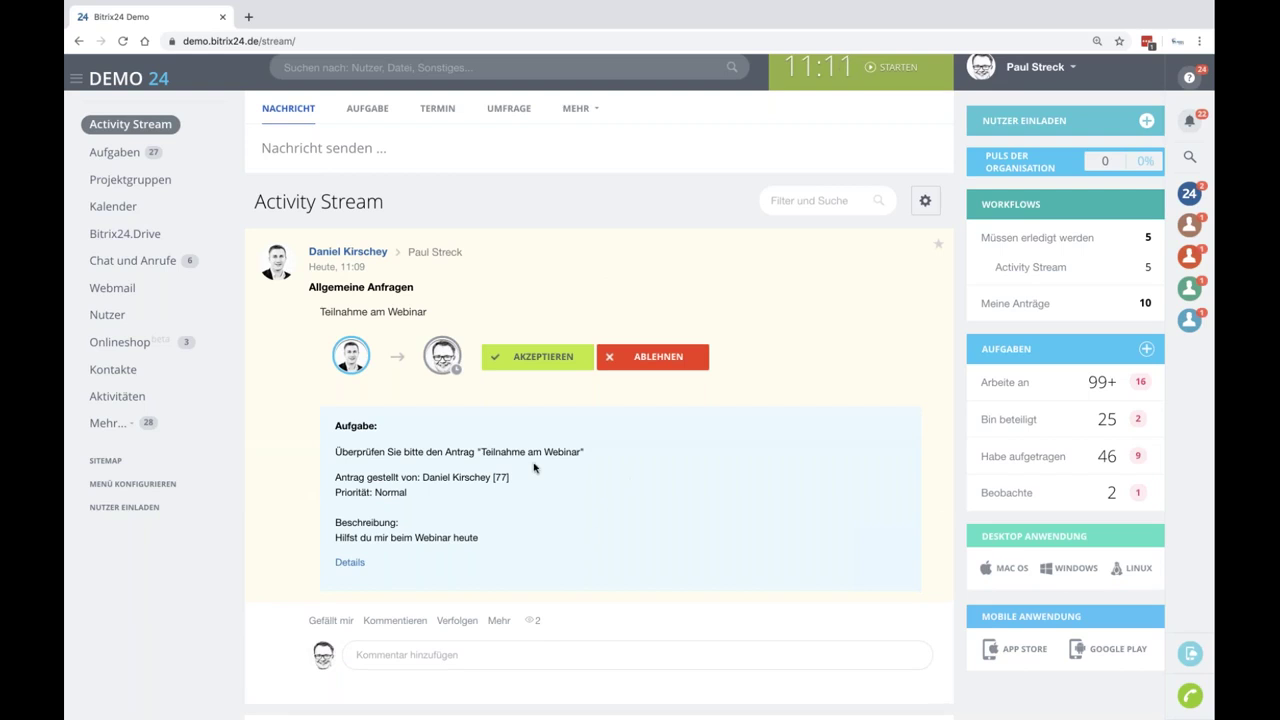
Open the details of the "Teilnahme am Webinar" request and post the comment "Ich brauche weitere Infos...".
{"action": "left_click", "coordinate": [351, 563]}
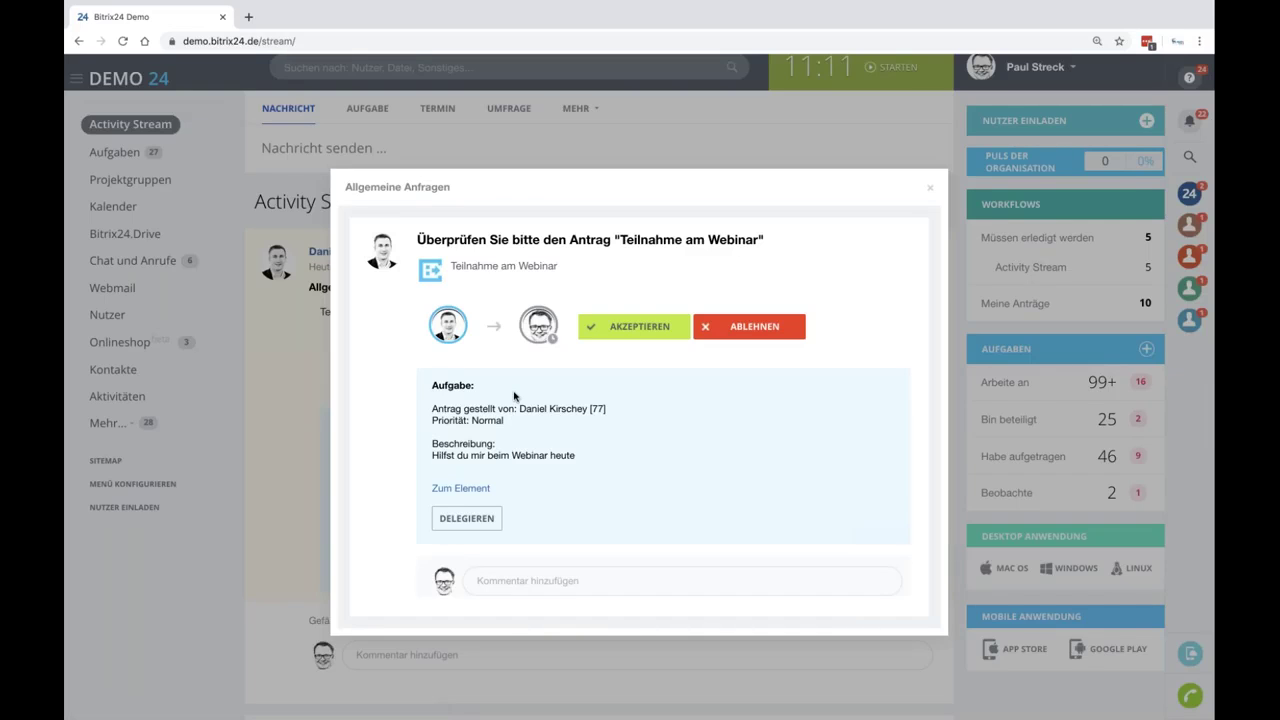
{"action": "left_click", "coordinate": [279, 641]}
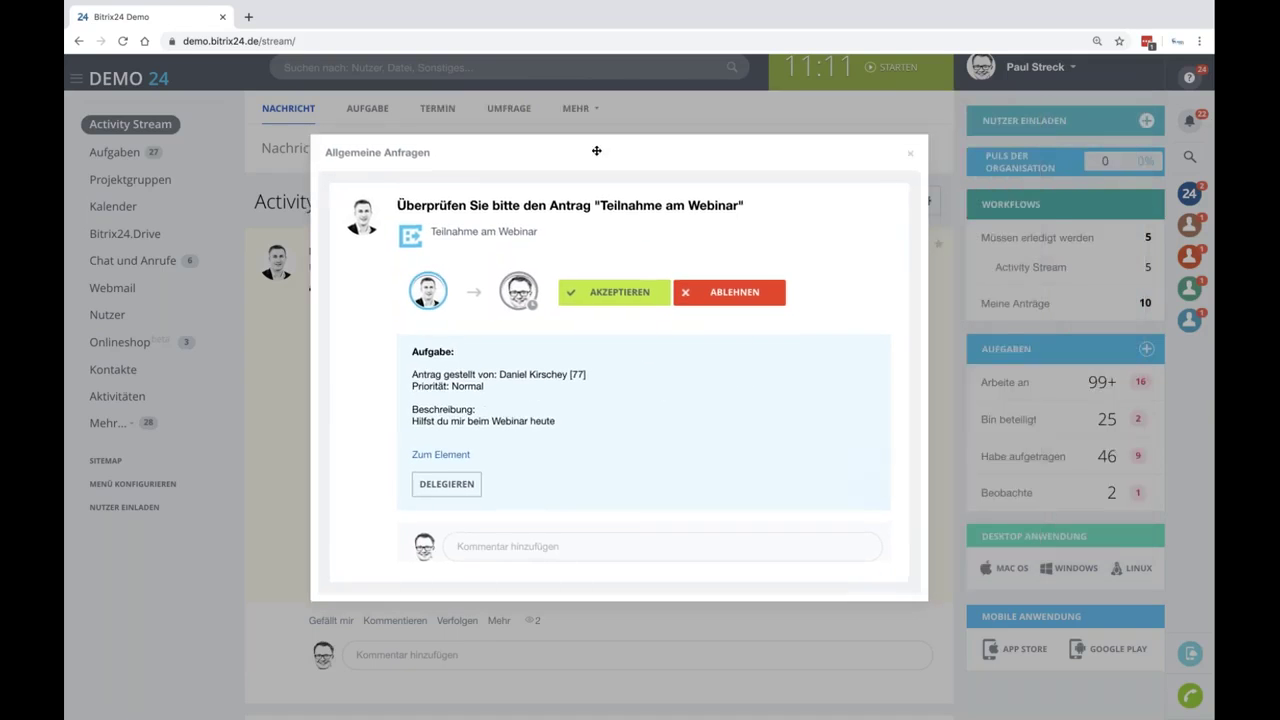
{"action": "left_click", "coordinate": [518, 547]}
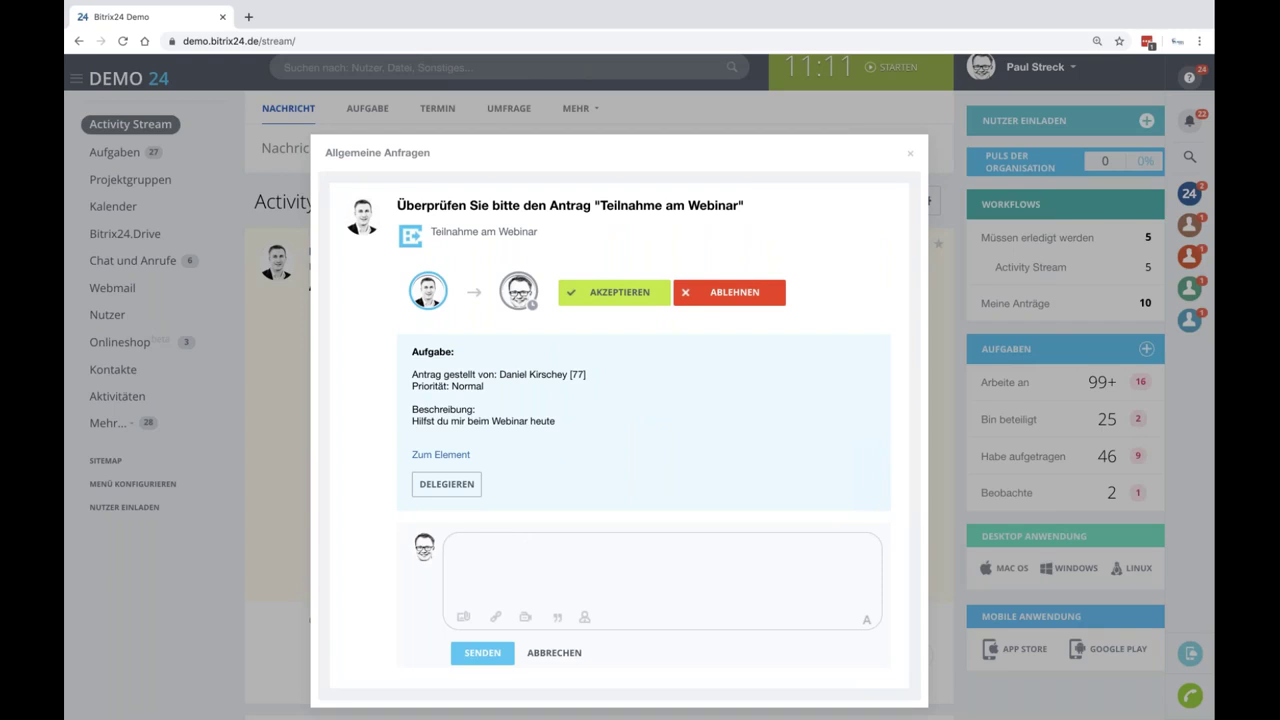
{"action": "type", "text": "Ich"}
{"action": "type", "text": "uche weiter"}
{"action": "left_click", "coordinate": [482, 652]}
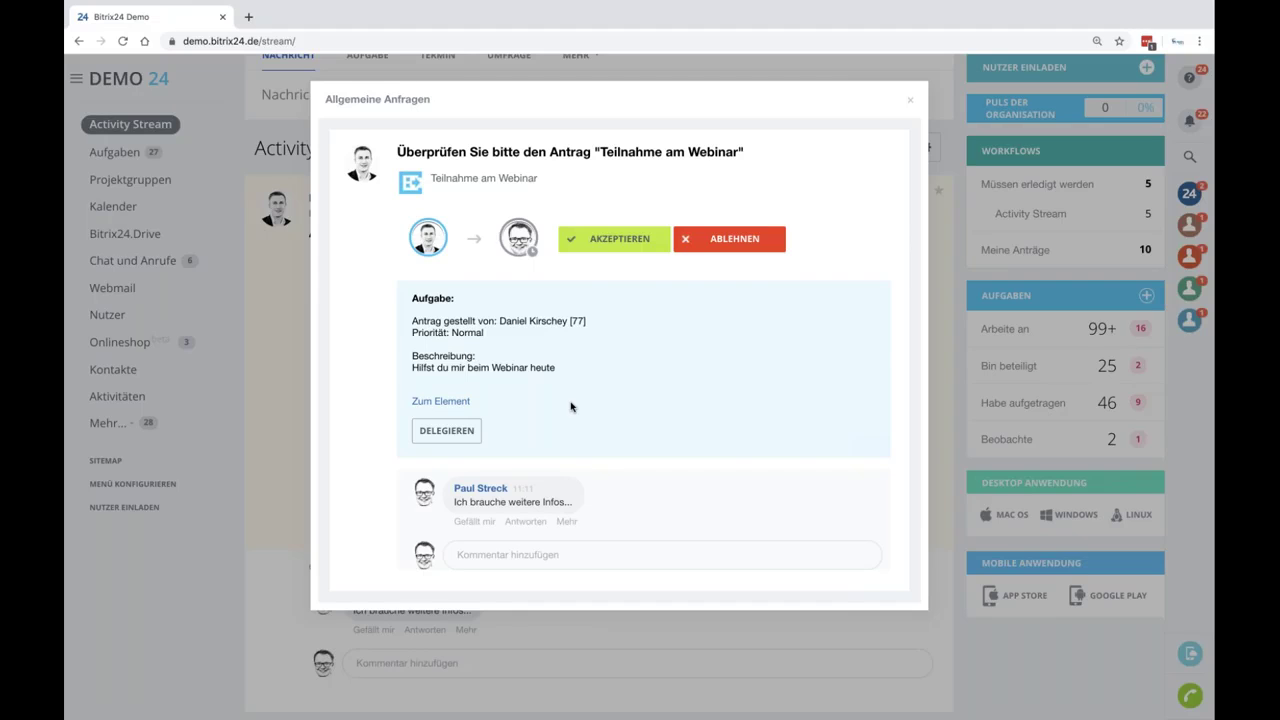
View the delegation options without choosing a colleague, and accept the "Teilnahme am Webinar" request.
{"action": "left_click", "coordinate": [448, 432]}
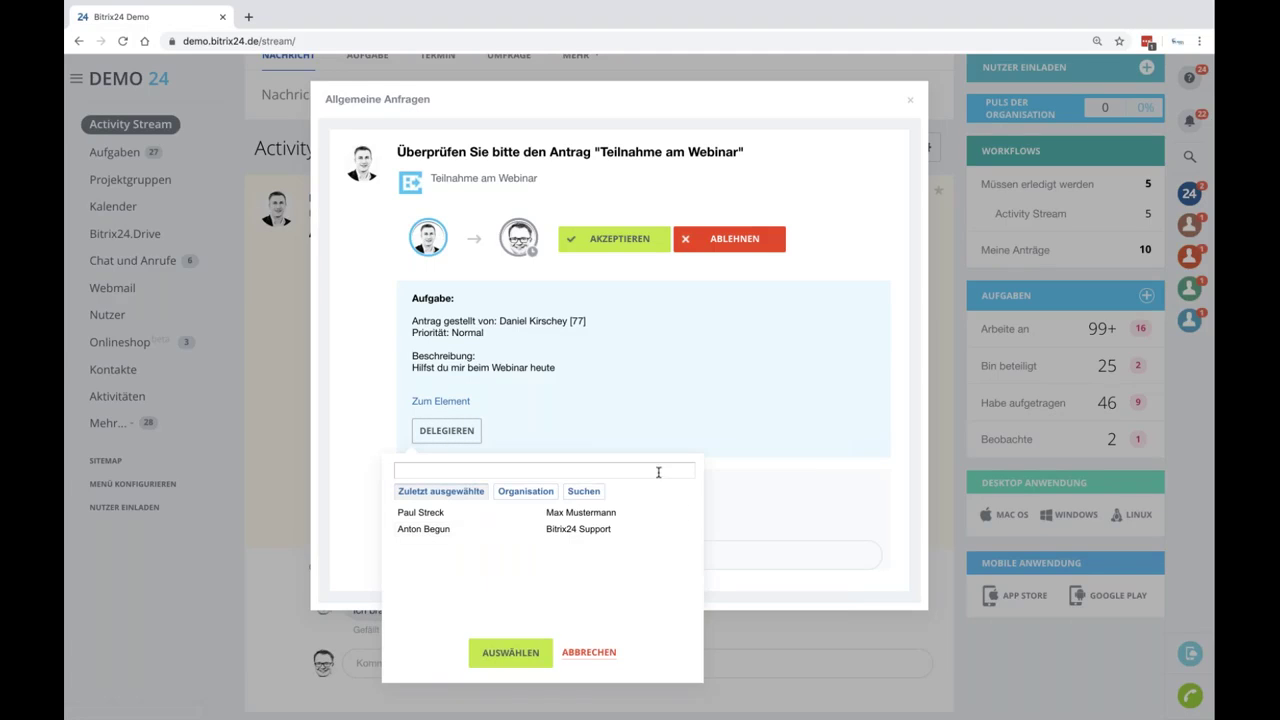
{"action": "left_click", "coordinate": [589, 652]}
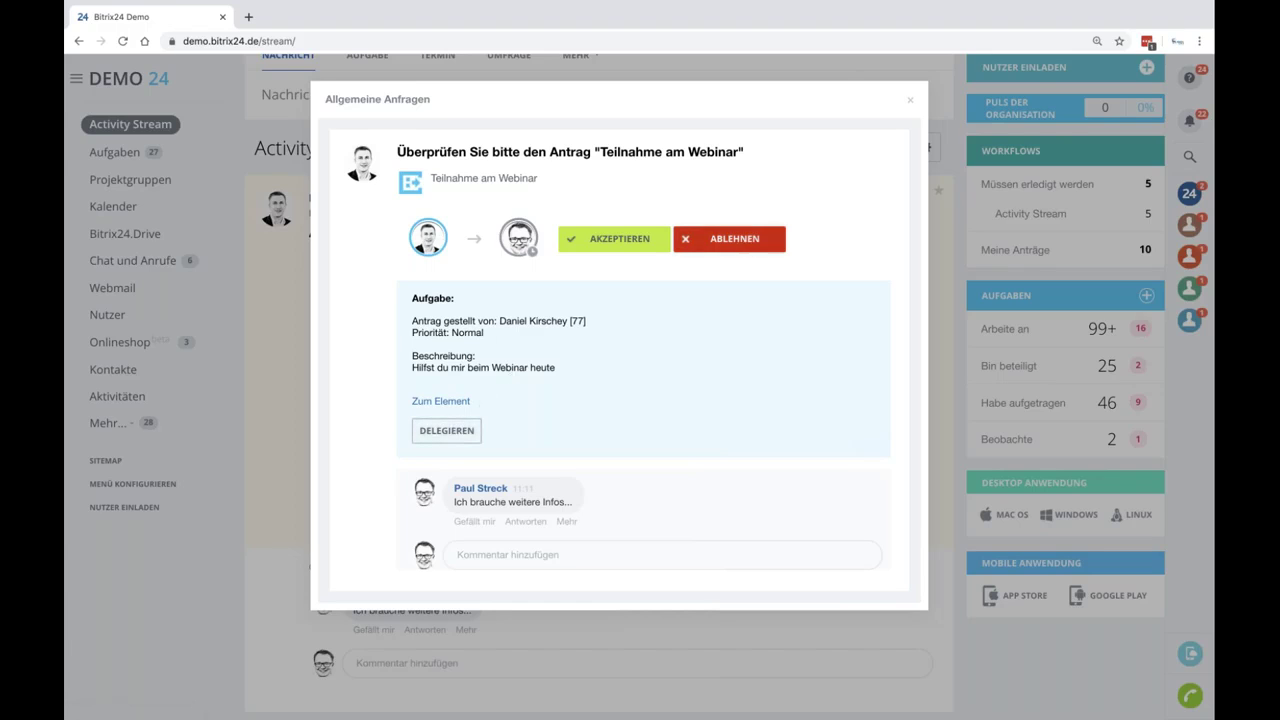
{"action": "left_click", "coordinate": [626, 240]}
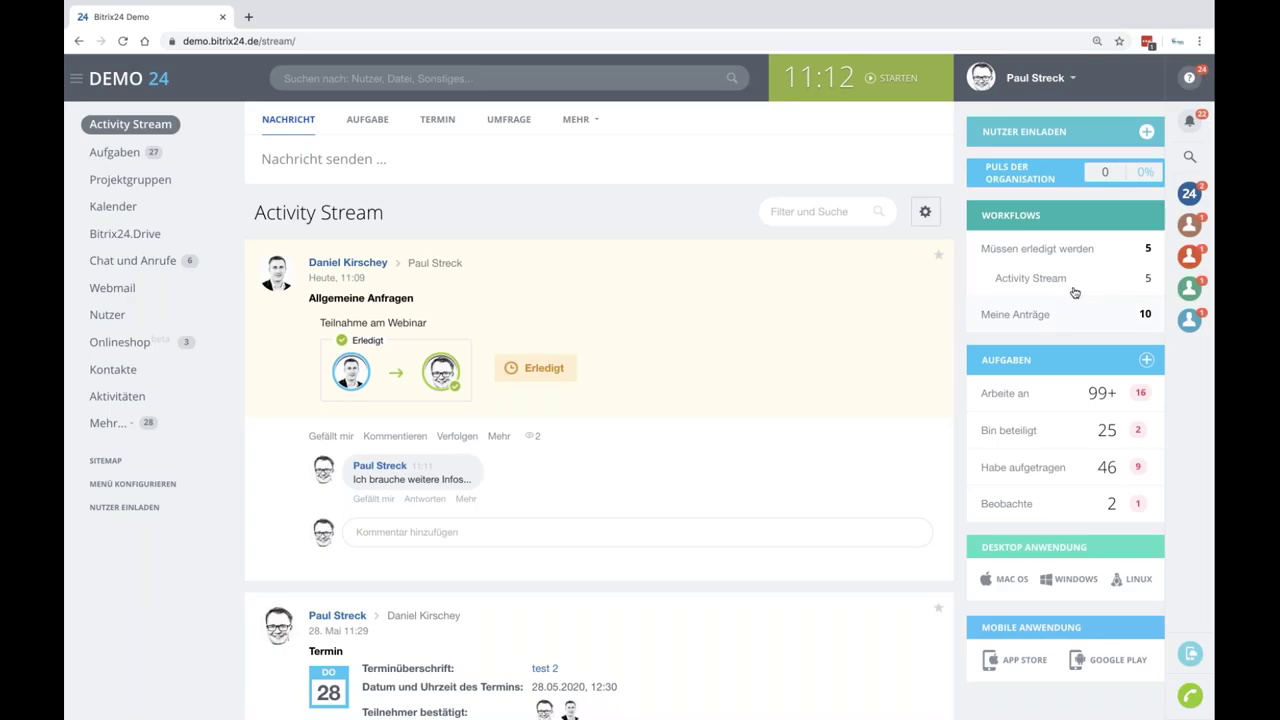
Open the list of pending workflow tasks and accept the high-priority "Jahresurlaub" request.
{"action": "left_click", "coordinate": [1105, 258]}
{"action": "scroll", "coordinate": [1105, 258], "scroll_direction": "down", "scroll_amount": 3}
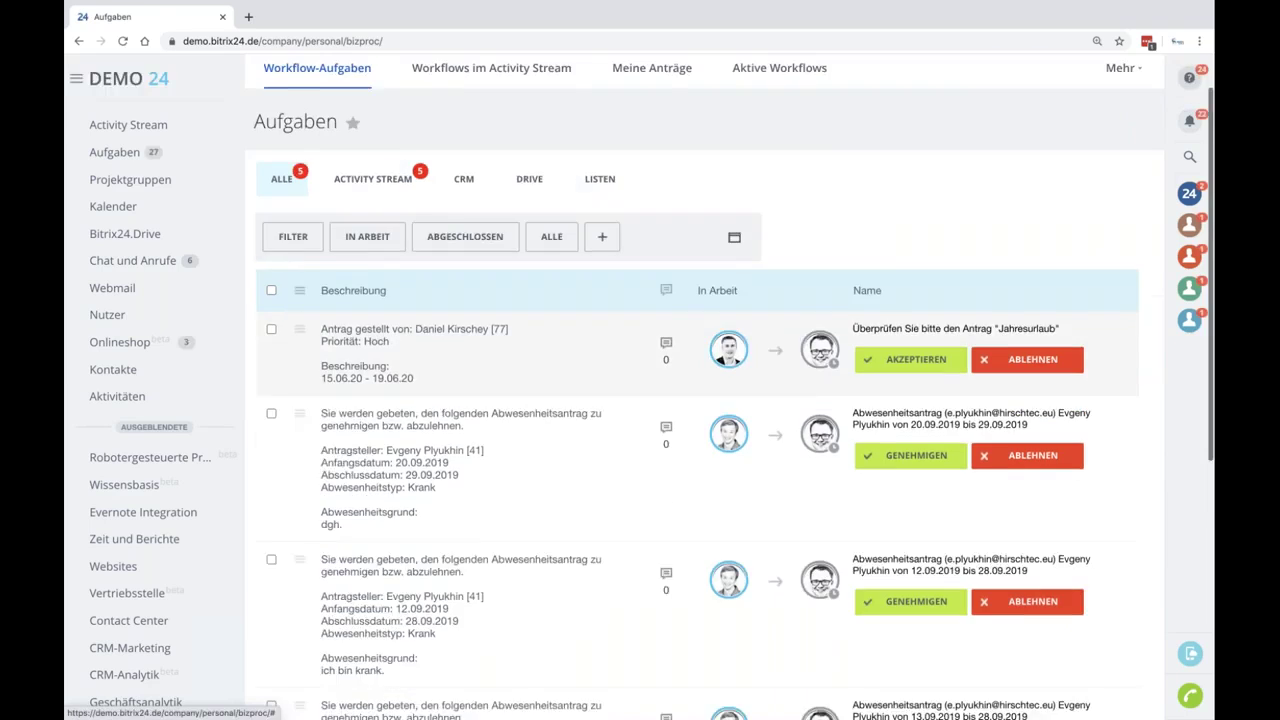
{"action": "scroll", "coordinate": [795, 412], "scroll_direction": "up", "scroll_amount": 3}
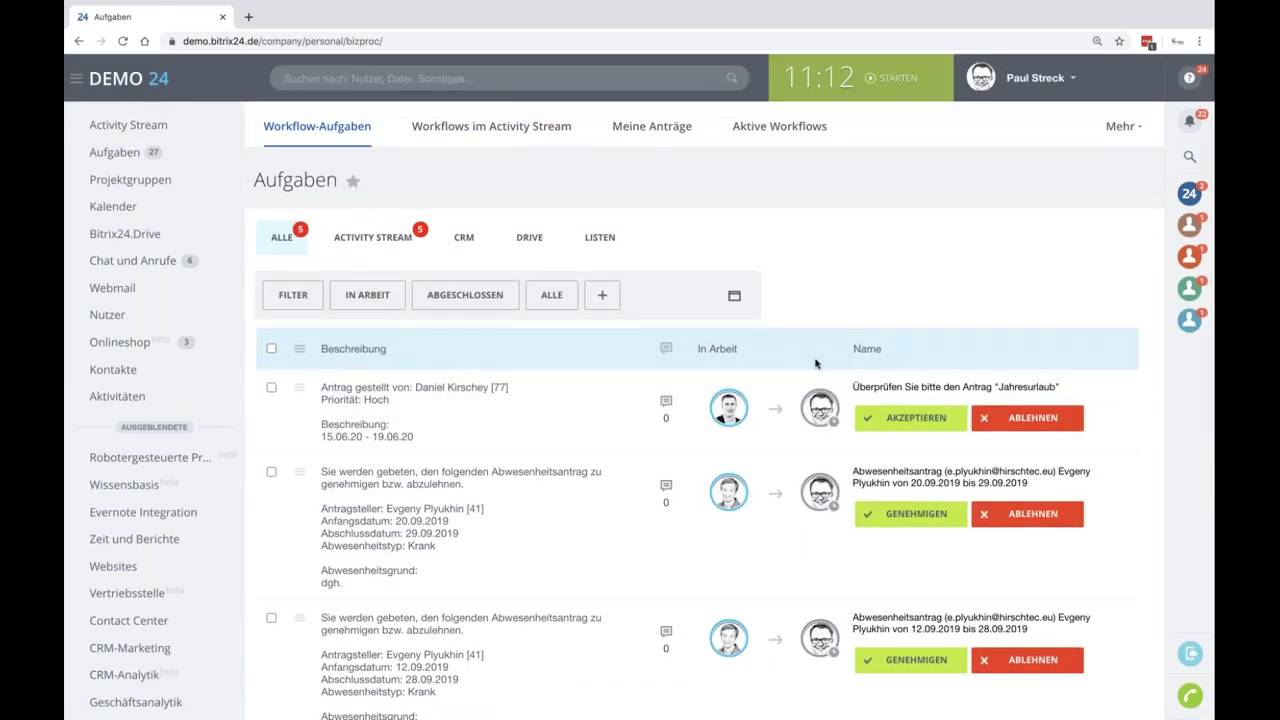
{"action": "scroll", "coordinate": [795, 412], "scroll_direction": "down", "scroll_amount": 3}
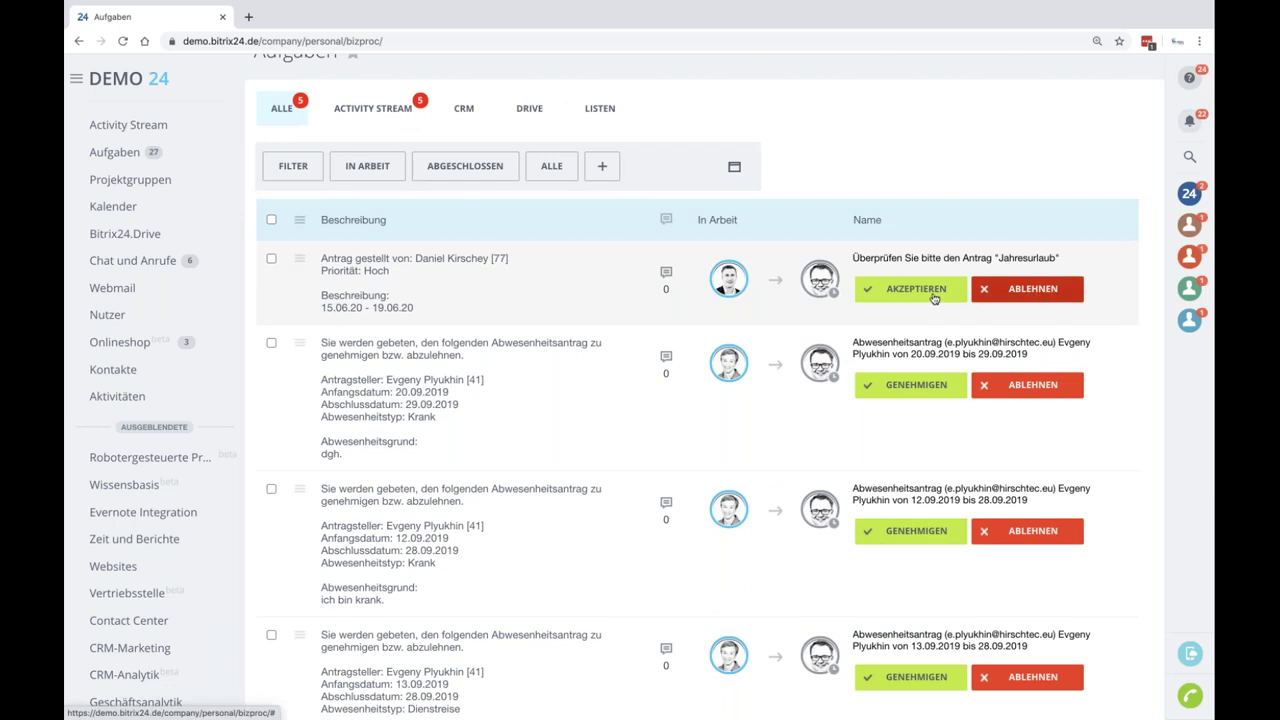
{"action": "left_click", "coordinate": [933, 289]}
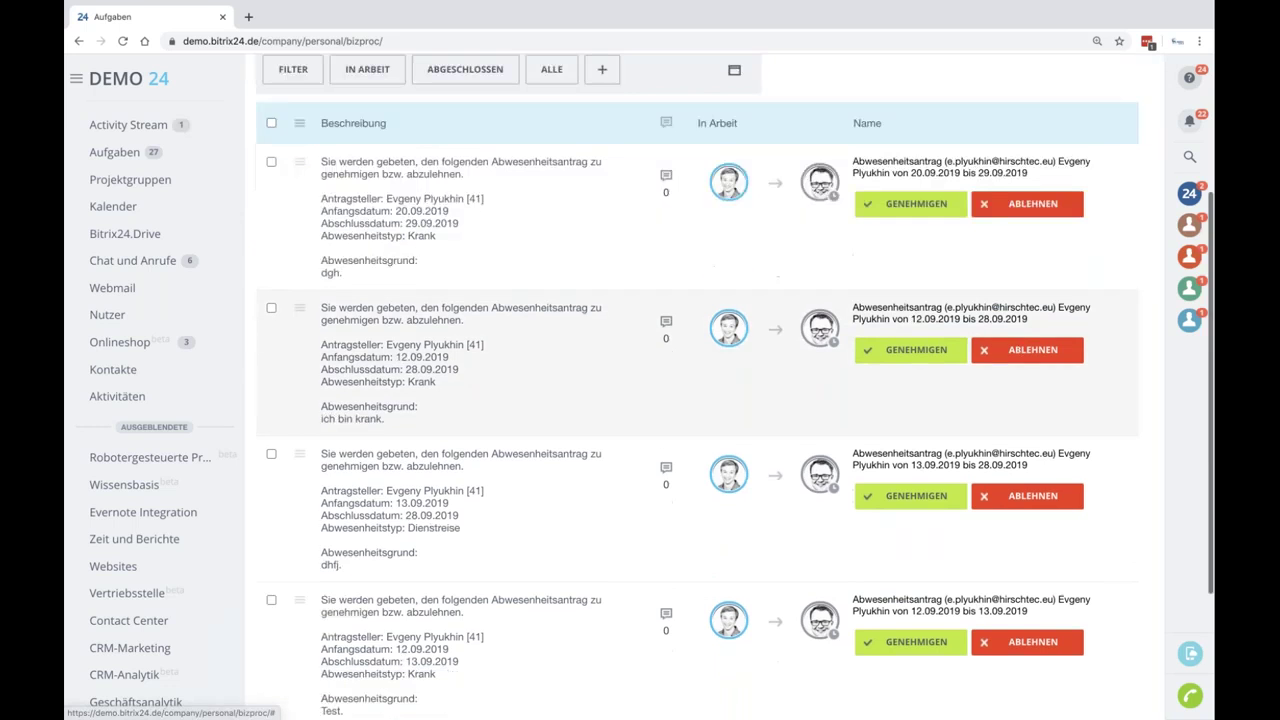
Decline the absence request for 12.09.2019 to 28.09.2019, and approve those for 20.09.2019 to 29.09.2019 and 12.09.2019 to 13.09.2019.
{"action": "left_click", "coordinate": [1030, 350]}
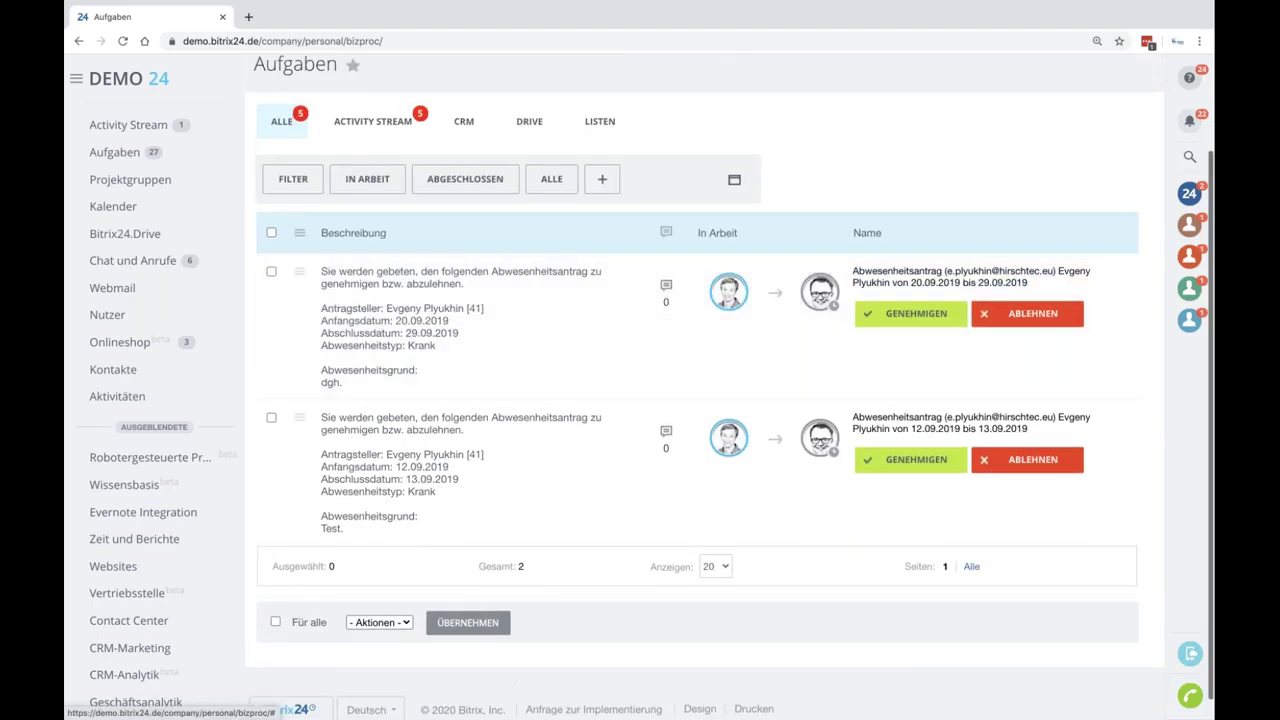
{"action": "left_click", "coordinate": [910, 313]}
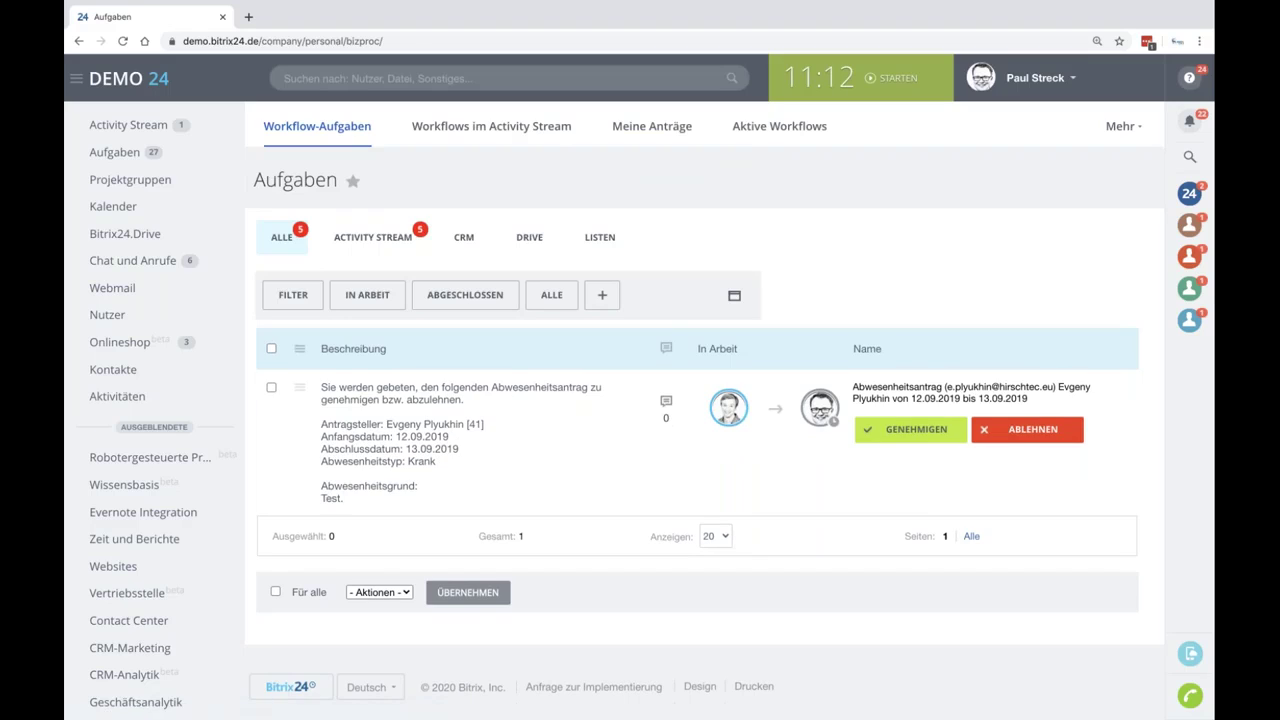
{"action": "left_click", "coordinate": [873, 430]}
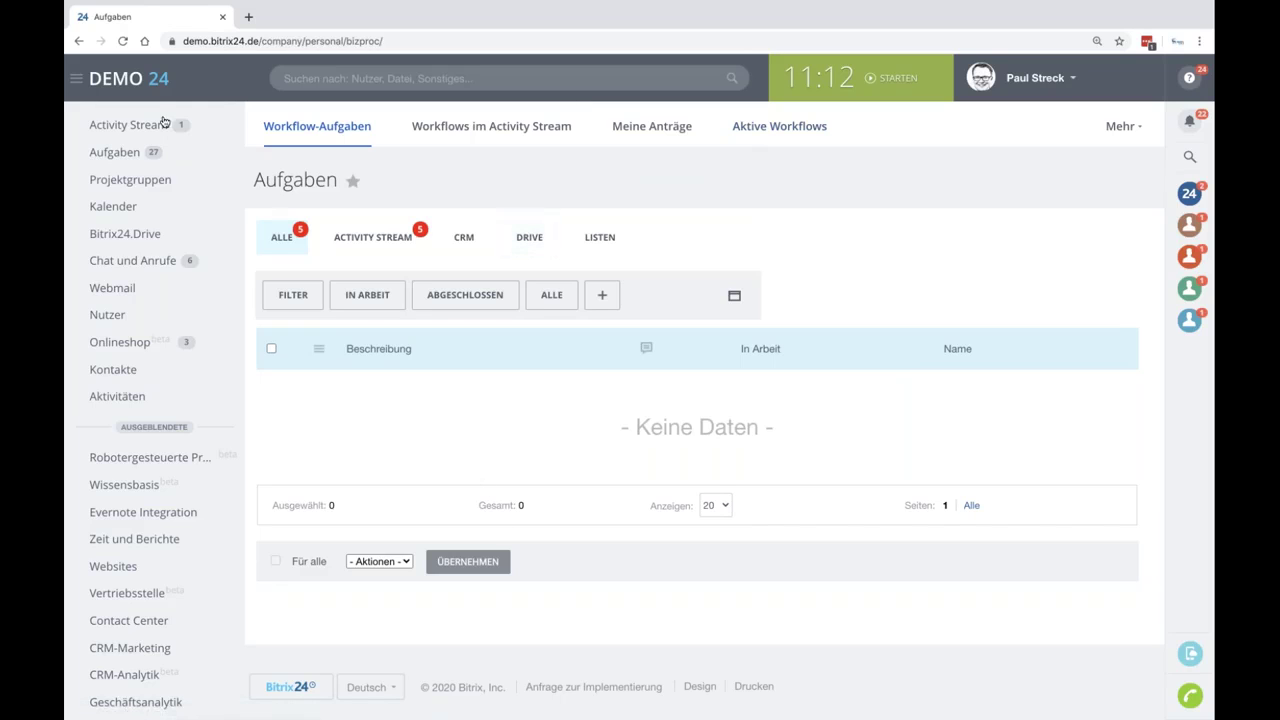
Return to the Activity Stream and review the "Jahresurlaub" and "Teilnahme am Webinar" entries.
{"action": "left_click", "coordinate": [127, 125]}
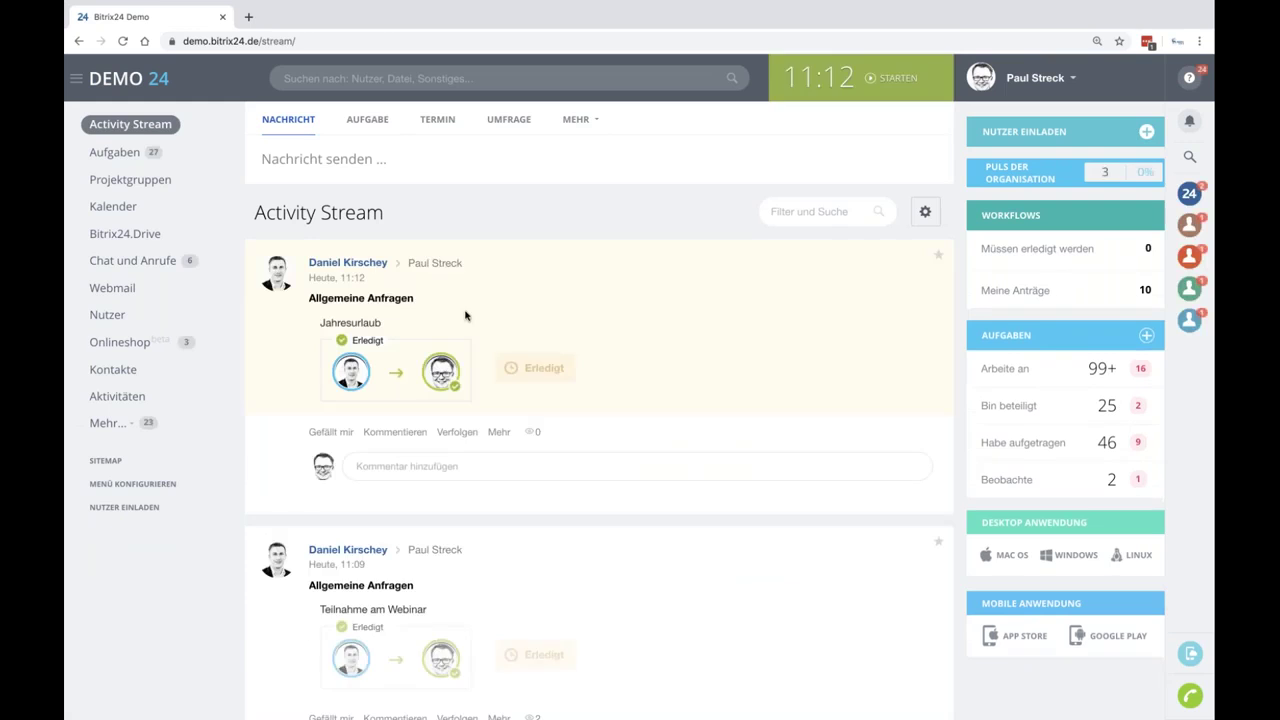
{"action": "scroll", "coordinate": [580, 375], "scroll_direction": "down", "scroll_amount": 3}
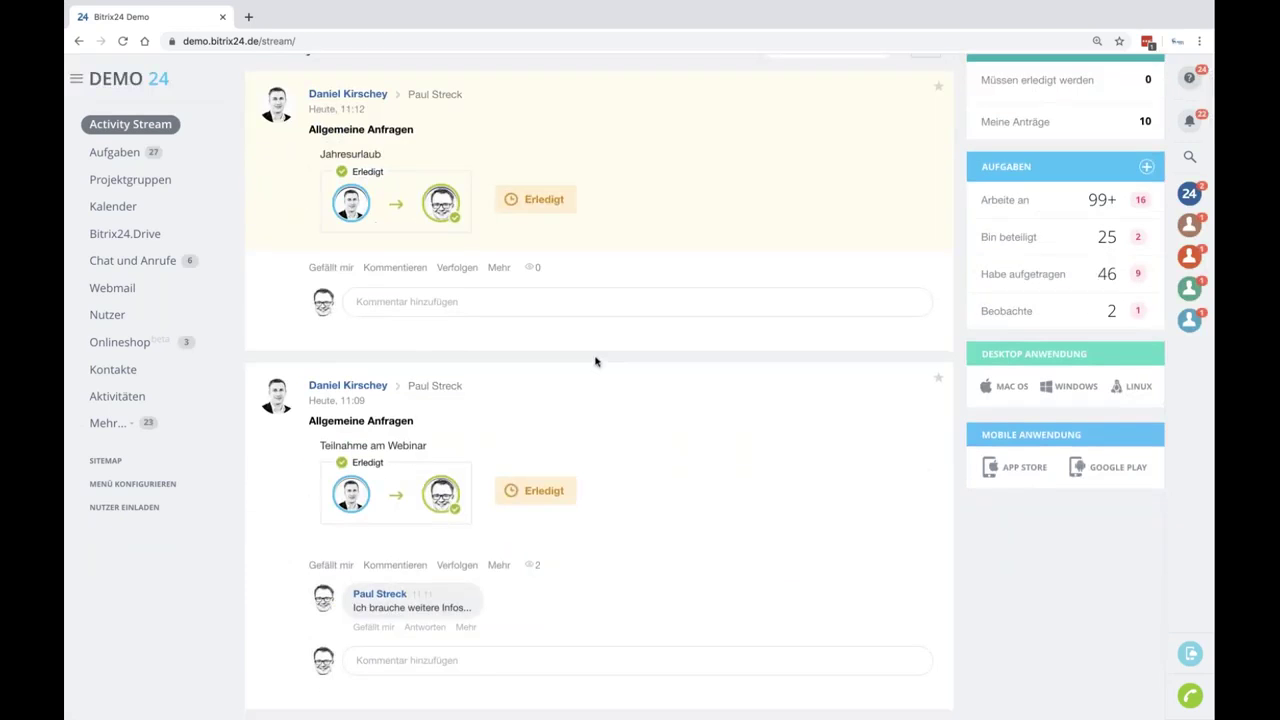
{"action": "scroll", "coordinate": [595, 362], "scroll_direction": "up", "scroll_amount": 3}
Switch to the requester's Safari window and show the workflows available in the Activity Stream.
{"action": "mouse_move", "coordinate": [660, 705]}
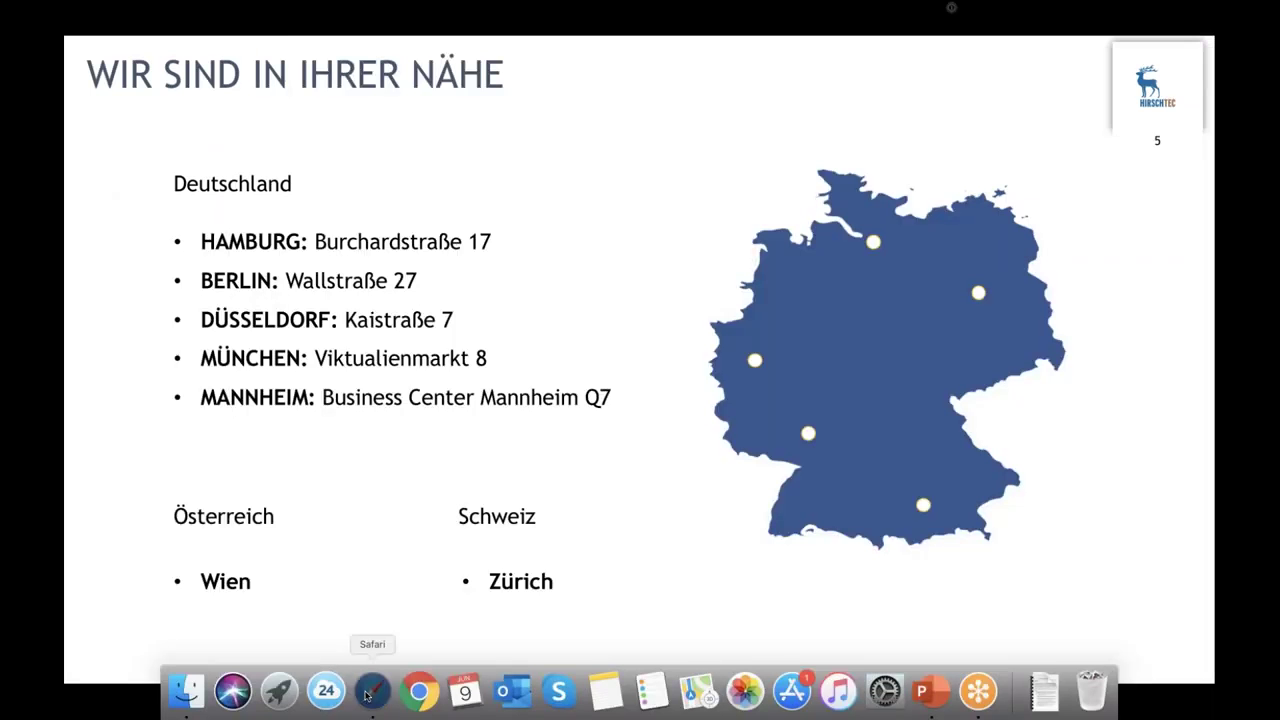
{"action": "left_click", "coordinate": [372, 693]}
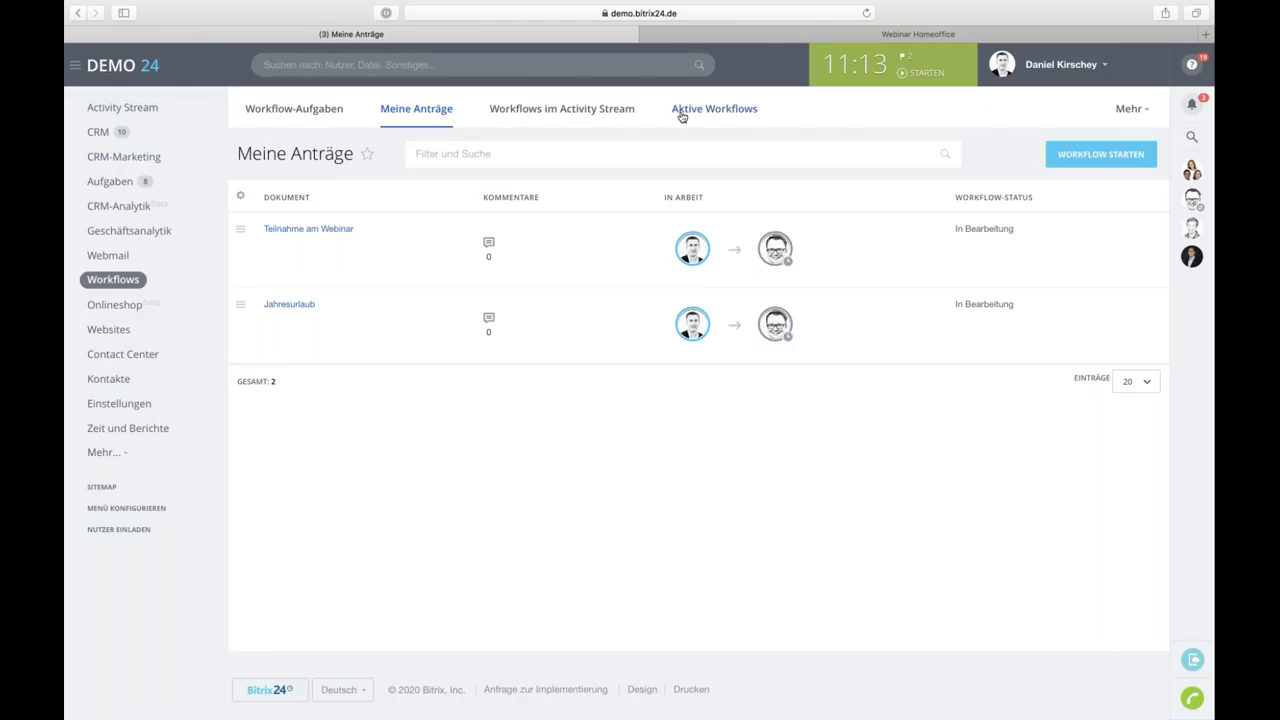
{"action": "left_click", "coordinate": [614, 112]}
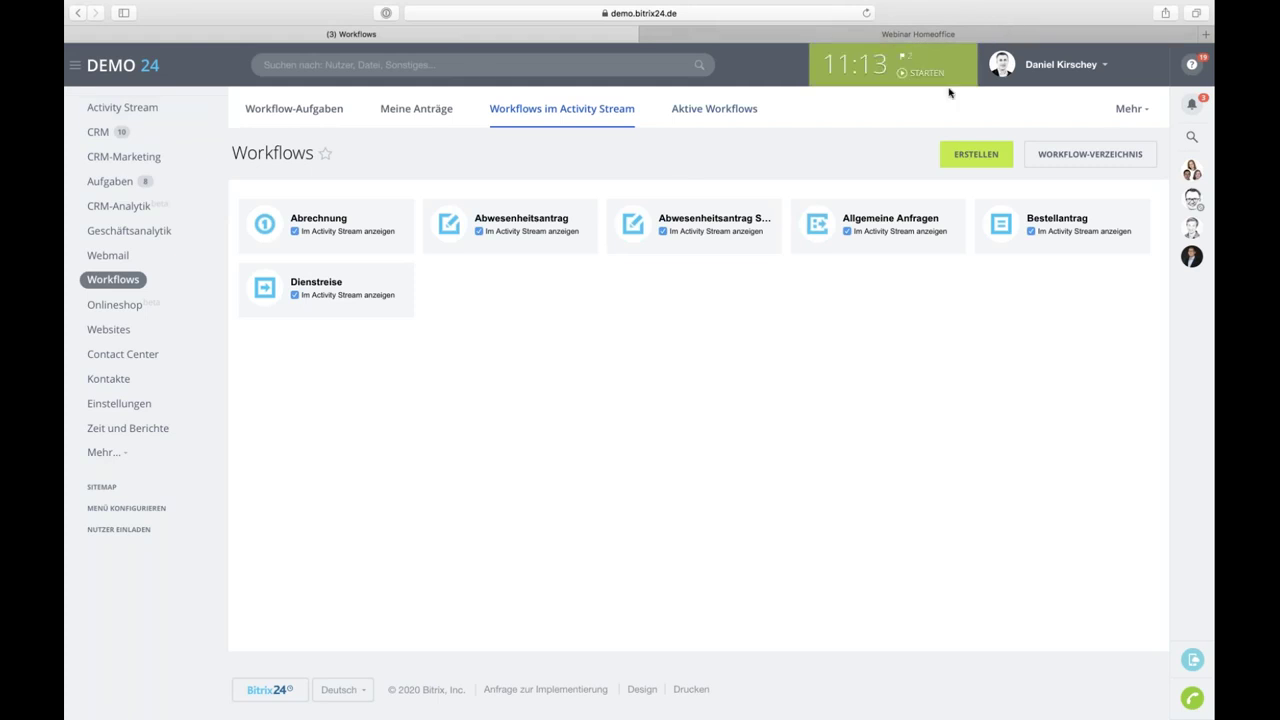
Go through the Activity Stream to the tasks under "Arbeite an", and dismiss the feature hint along with its details page.
{"action": "left_click", "coordinate": [127, 110]}
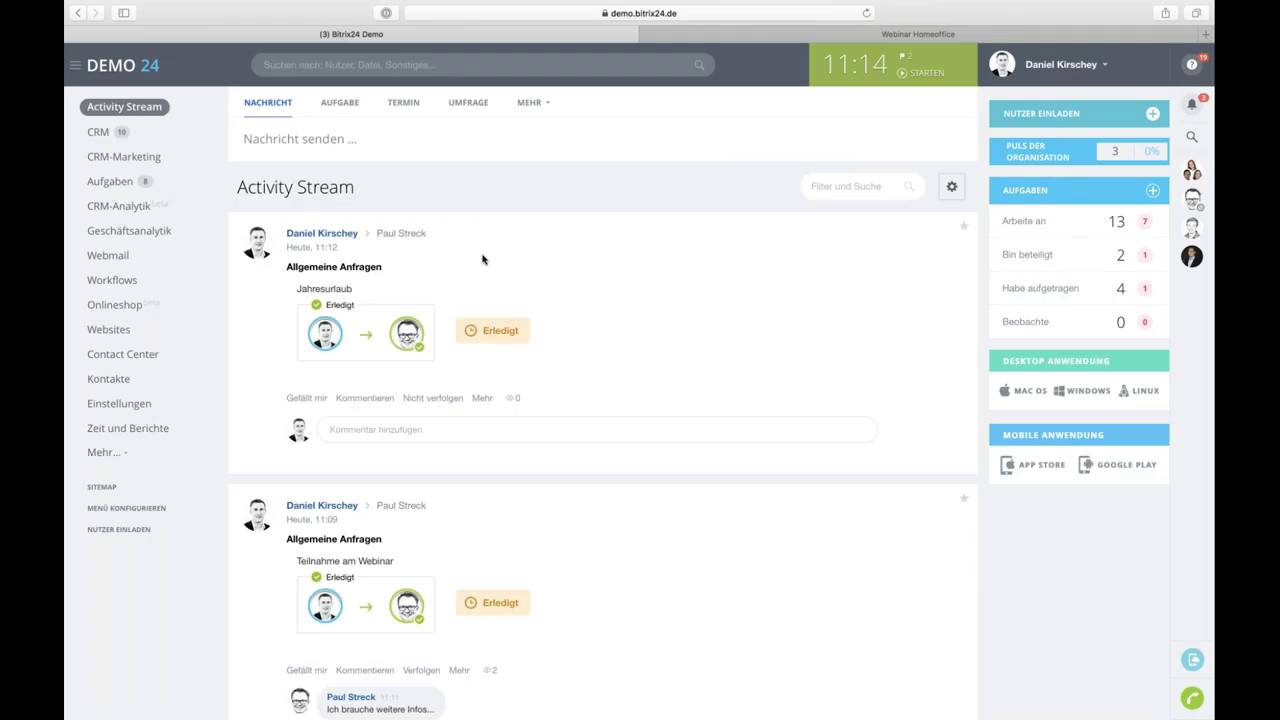
{"action": "left_click", "coordinate": [1027, 226]}
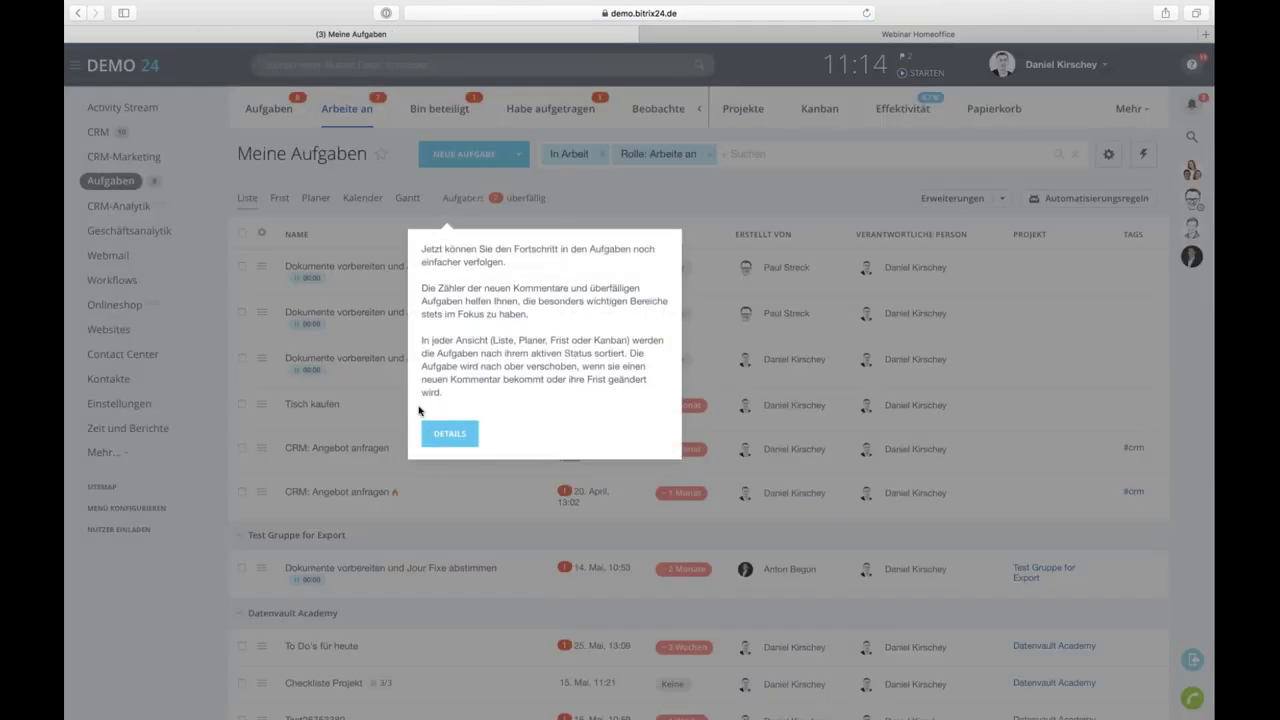
{"action": "left_click", "coordinate": [451, 432]}
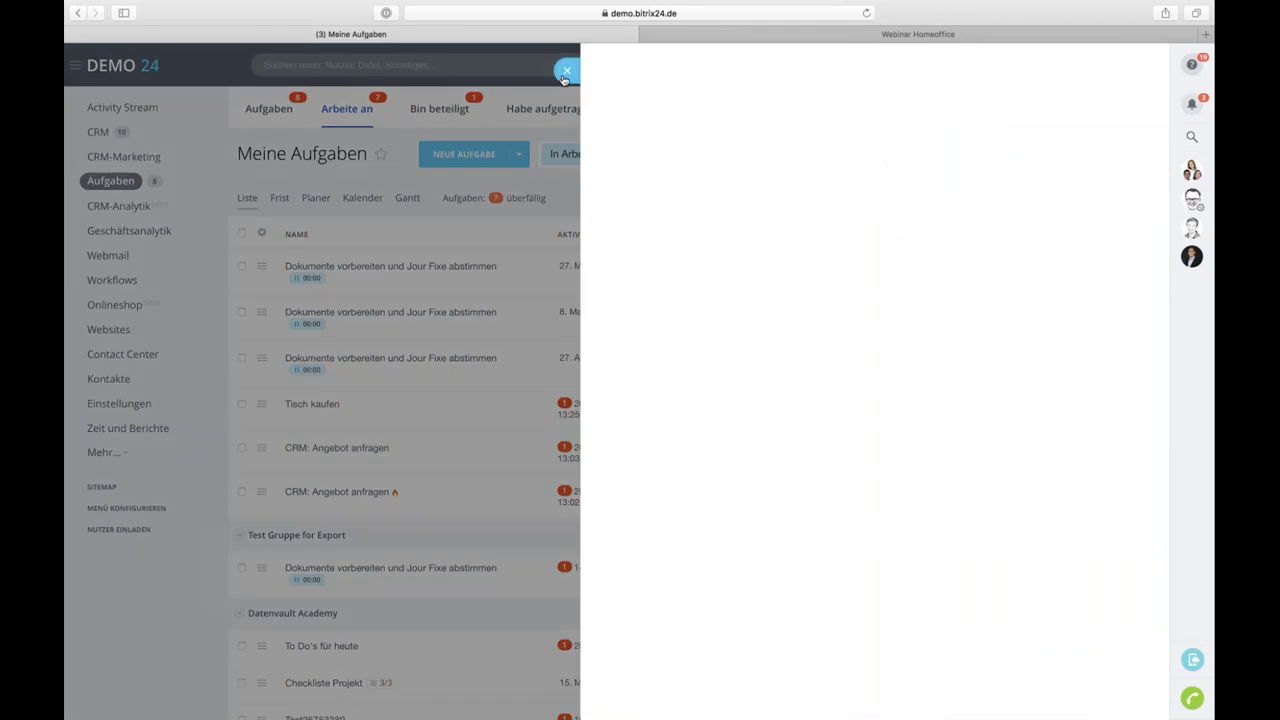
{"action": "left_click", "coordinate": [563, 80]}
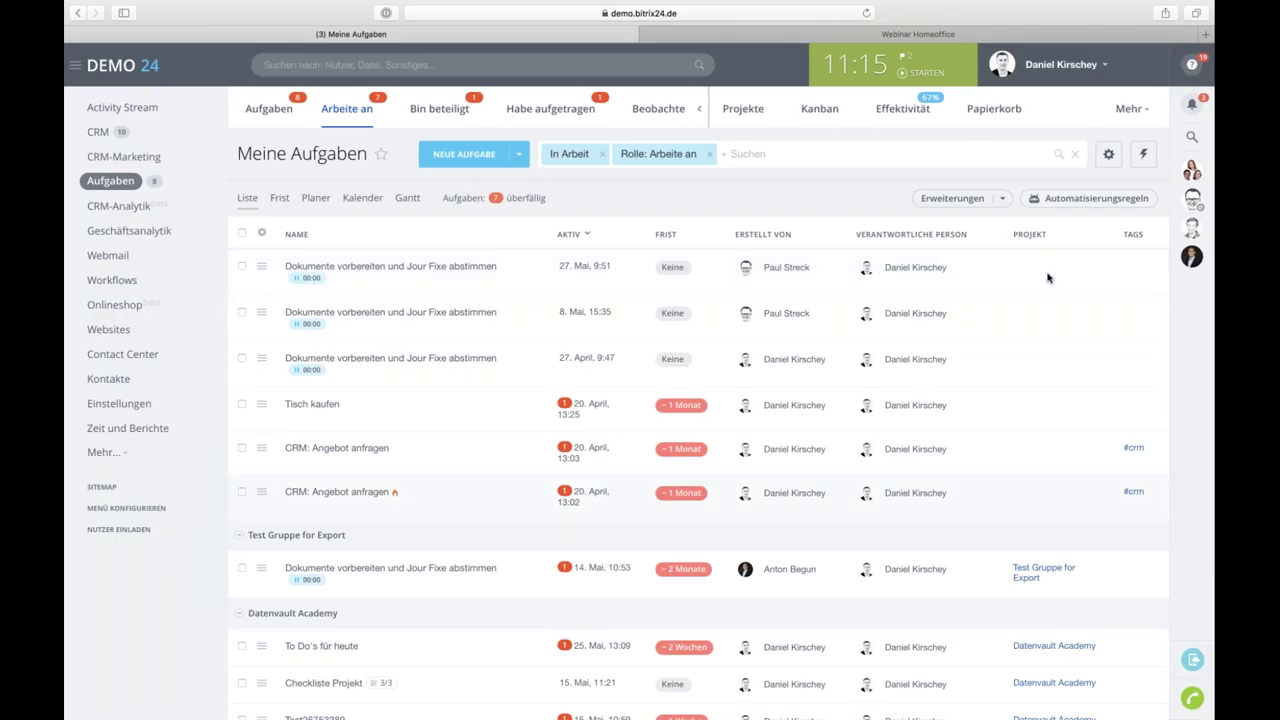
Look through the Meine Aufgaben list and display the tasks as a Gantt chart.
{"action": "scroll", "coordinate": [994, 466], "scroll_direction": "down", "scroll_amount": 5}
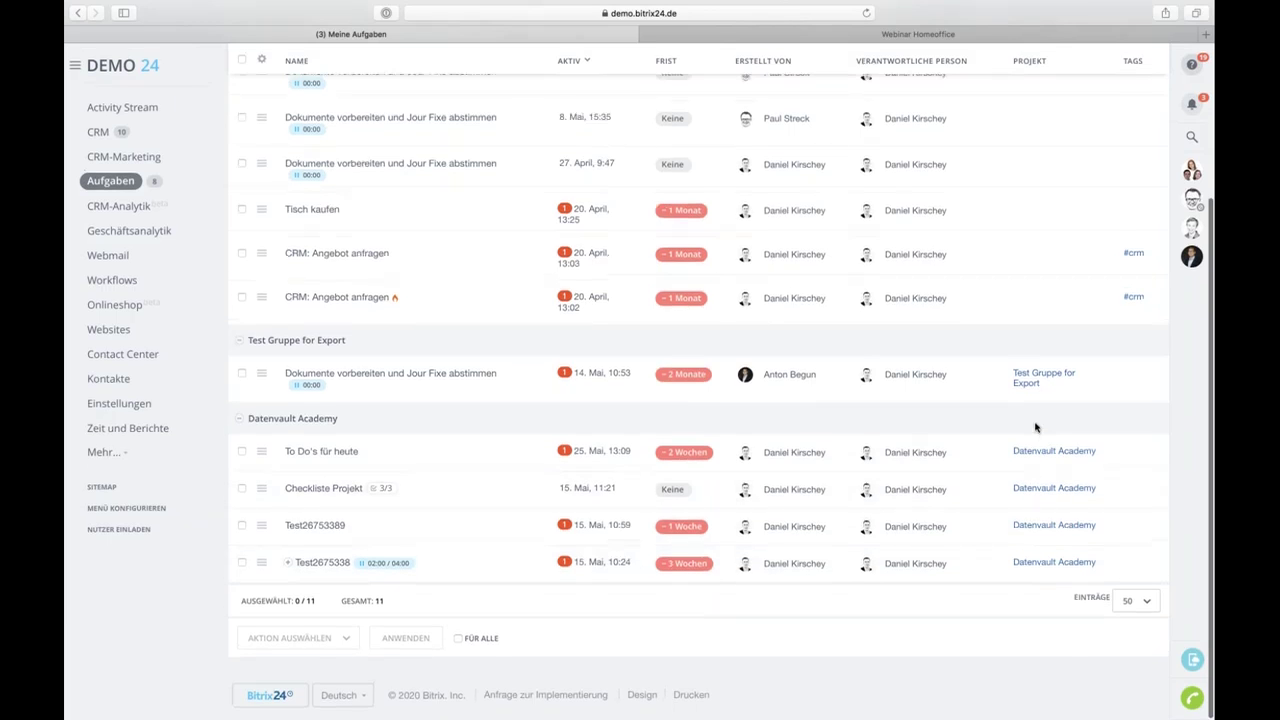
{"action": "scroll", "coordinate": [1036, 429], "scroll_direction": "up", "scroll_amount": 2}
{"action": "scroll", "coordinate": [1035, 427], "scroll_direction": "up", "scroll_amount": 3}
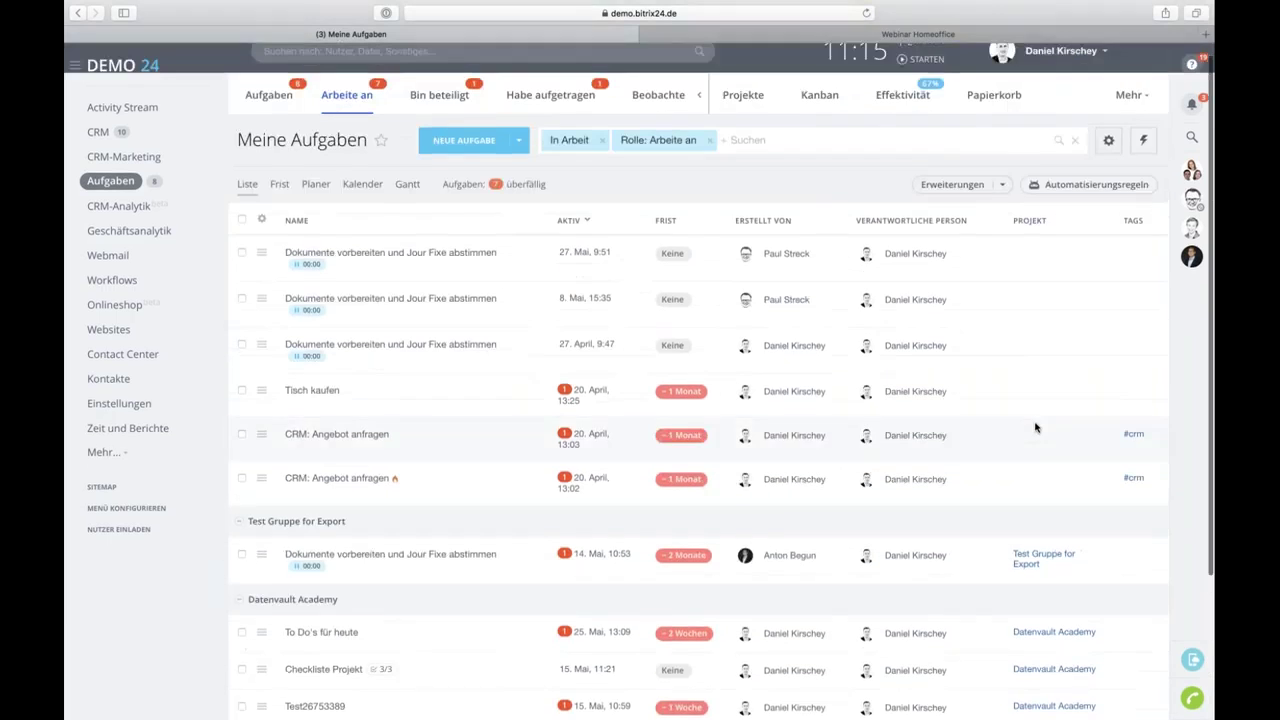
{"action": "scroll", "coordinate": [686, 266], "scroll_direction": "up", "scroll_amount": 1}
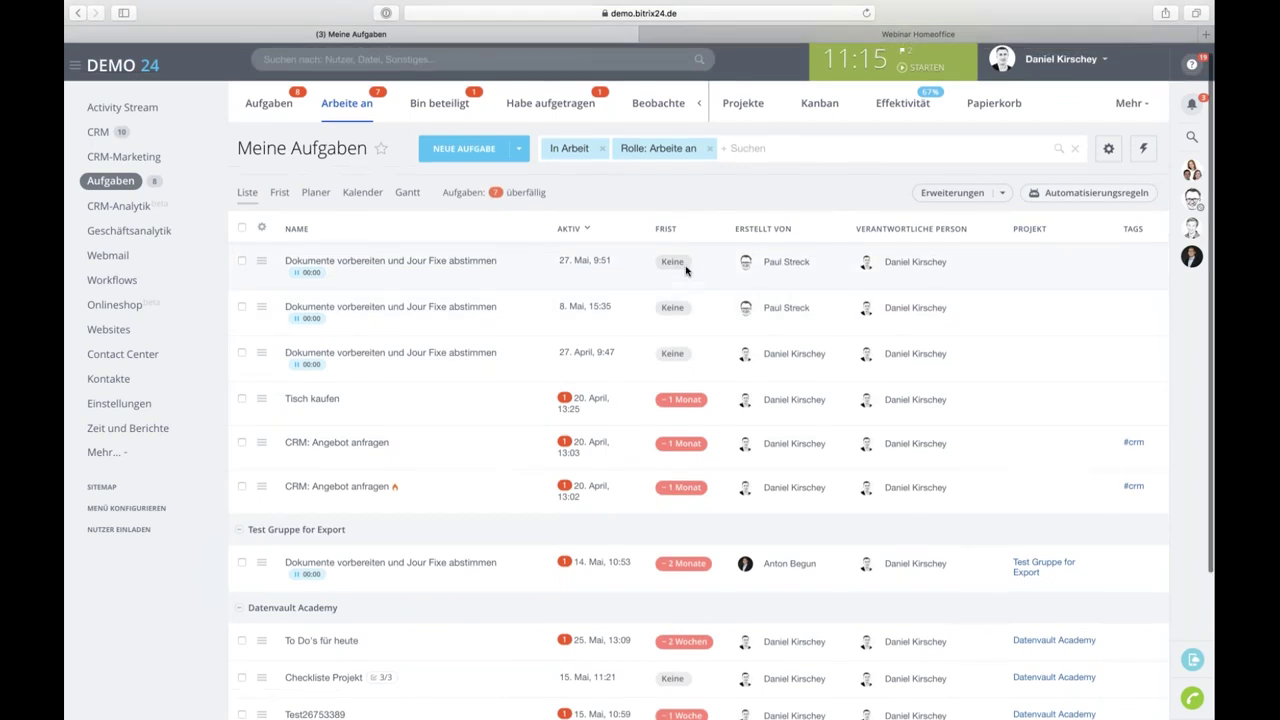
{"action": "left_click", "coordinate": [407, 198]}
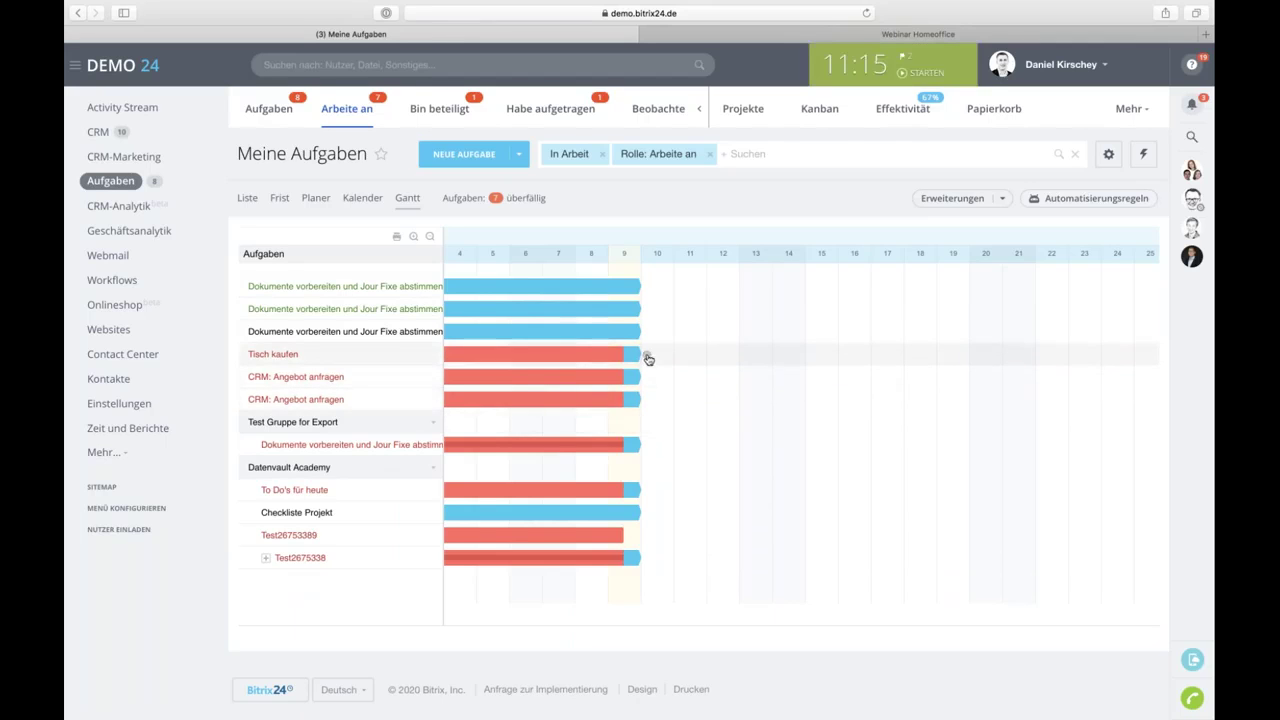
Extend the "Tisch kaufen" task in the Gantt chart to June 15.
{"action": "left_click_drag", "start_coordinate": [648, 358], "coordinate": [753, 358]}
{"action": "left_click_drag", "start_coordinate": [640, 354], "coordinate": [757, 353]}
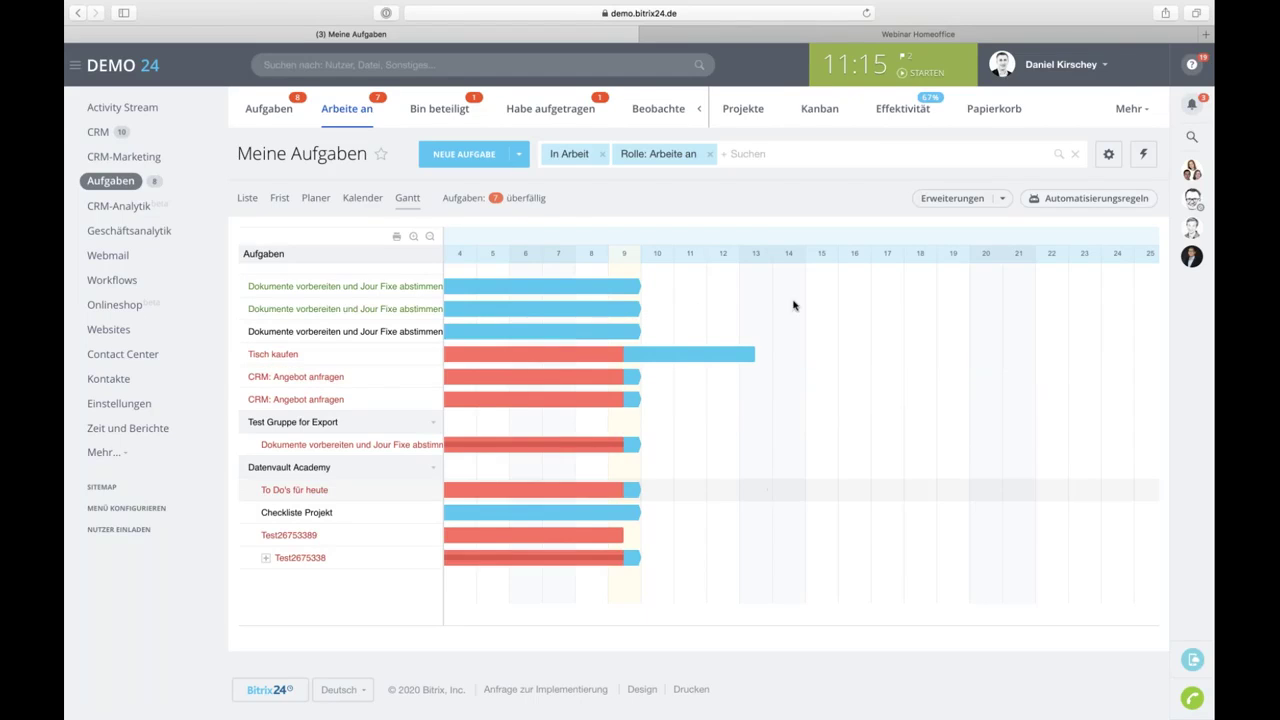
{"action": "left_click_drag", "start_coordinate": [757, 354], "coordinate": [836, 392]}
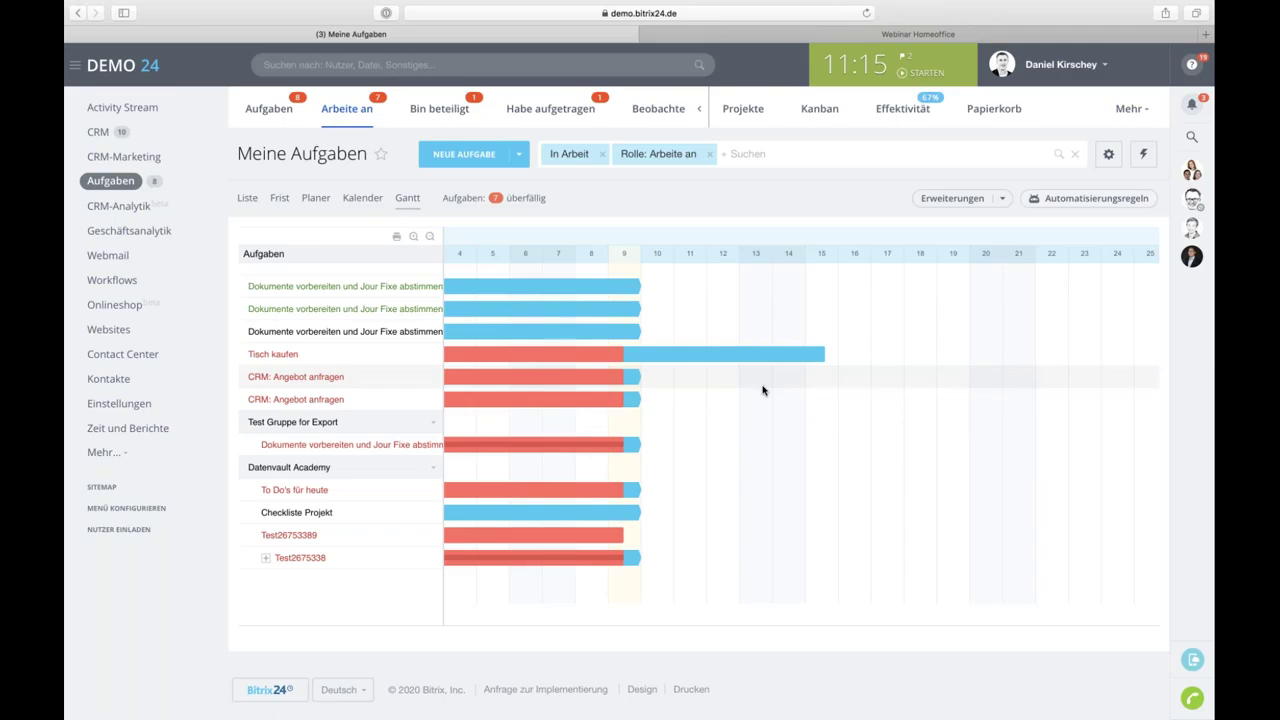
Expand the subtasks of Test2675338 in the Gantt chart and open the Test26753389 task.
{"action": "scroll", "coordinate": [760, 400], "scroll_direction": "left", "scroll_amount": 10}
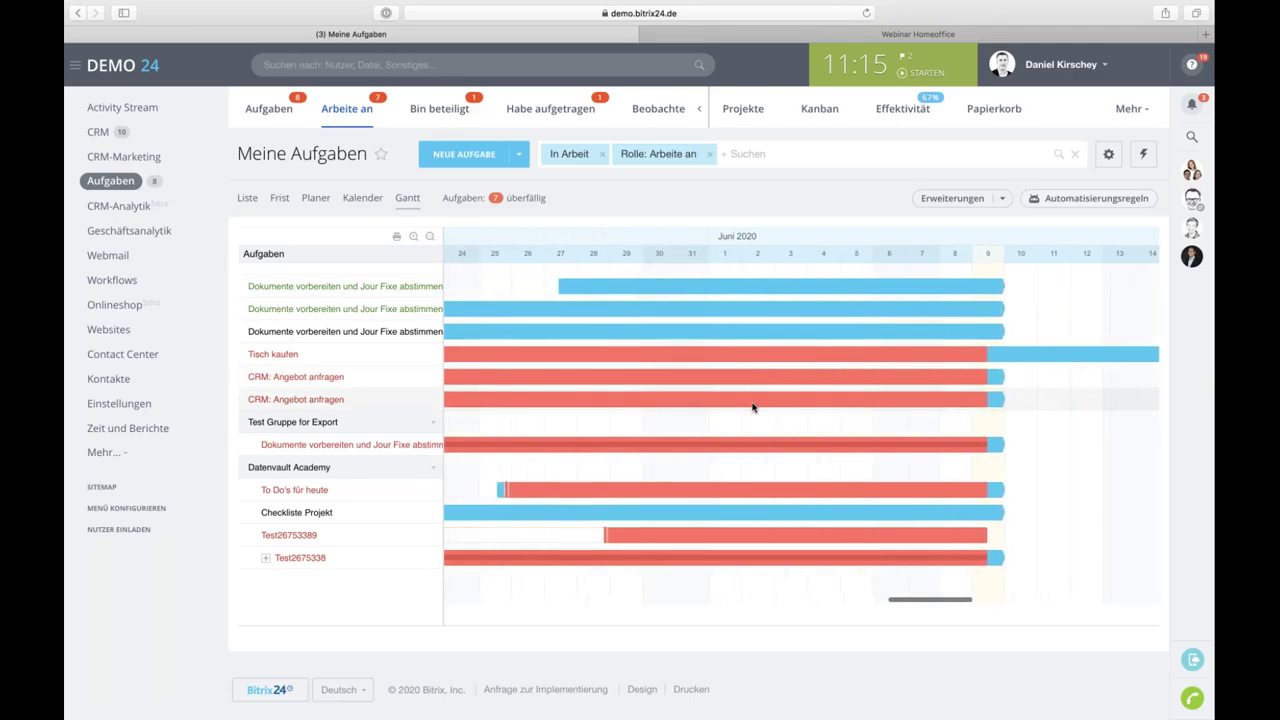
{"action": "mouse_move", "coordinate": [820, 403]}
{"action": "scroll", "coordinate": [815, 404], "scroll_direction": "right", "scroll_amount": 5}
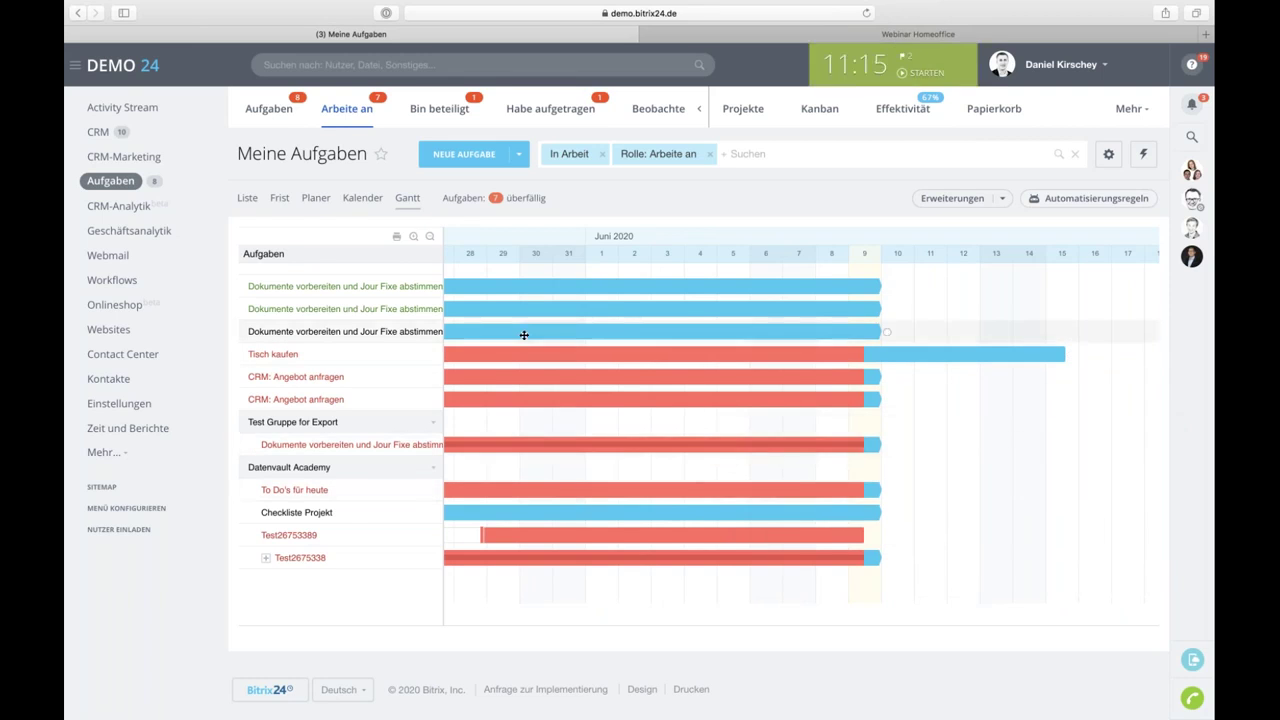
{"action": "mouse_move", "coordinate": [327, 341]}
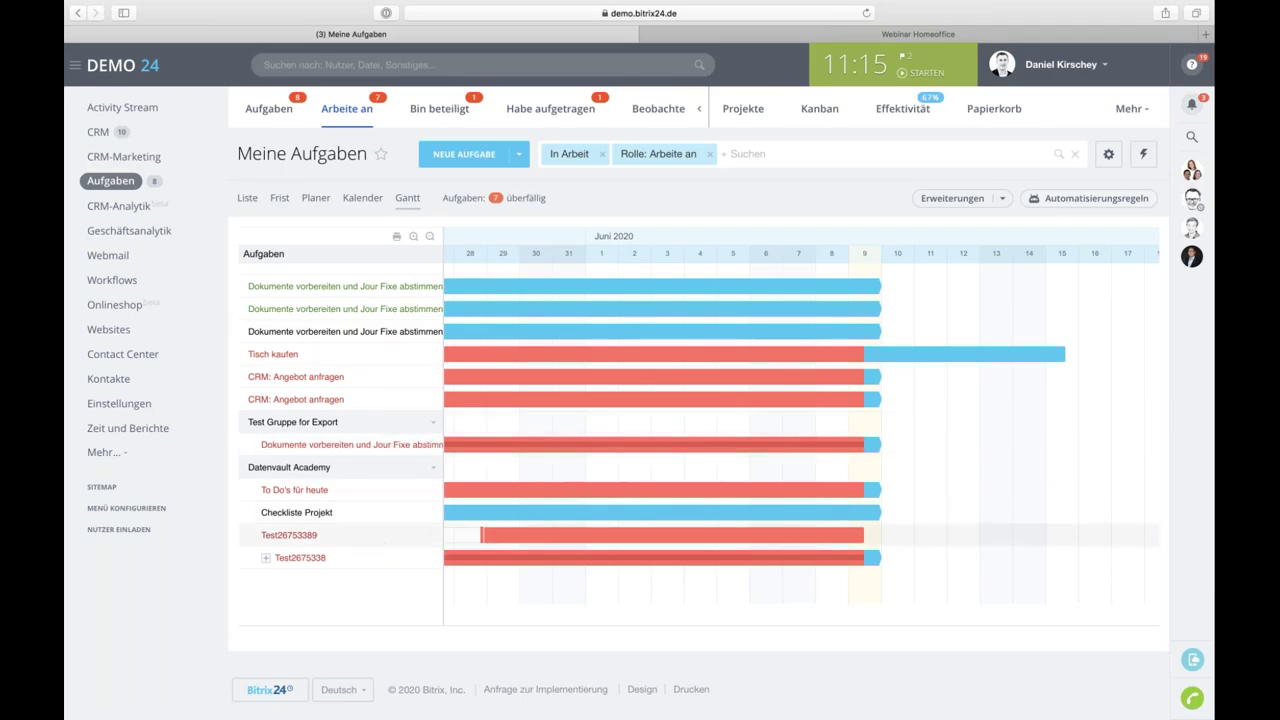
{"action": "left_click", "coordinate": [266, 560]}
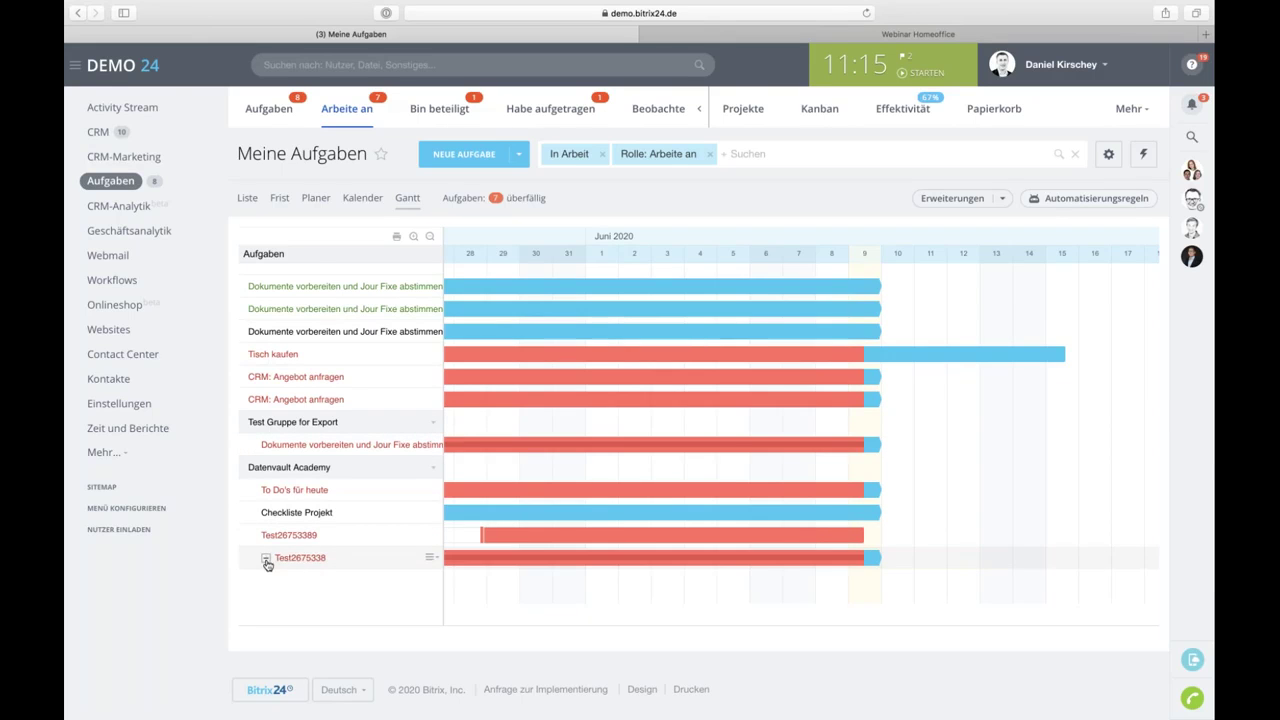
{"action": "scroll", "coordinate": [337, 595], "scroll_direction": "down", "scroll_amount": 1}
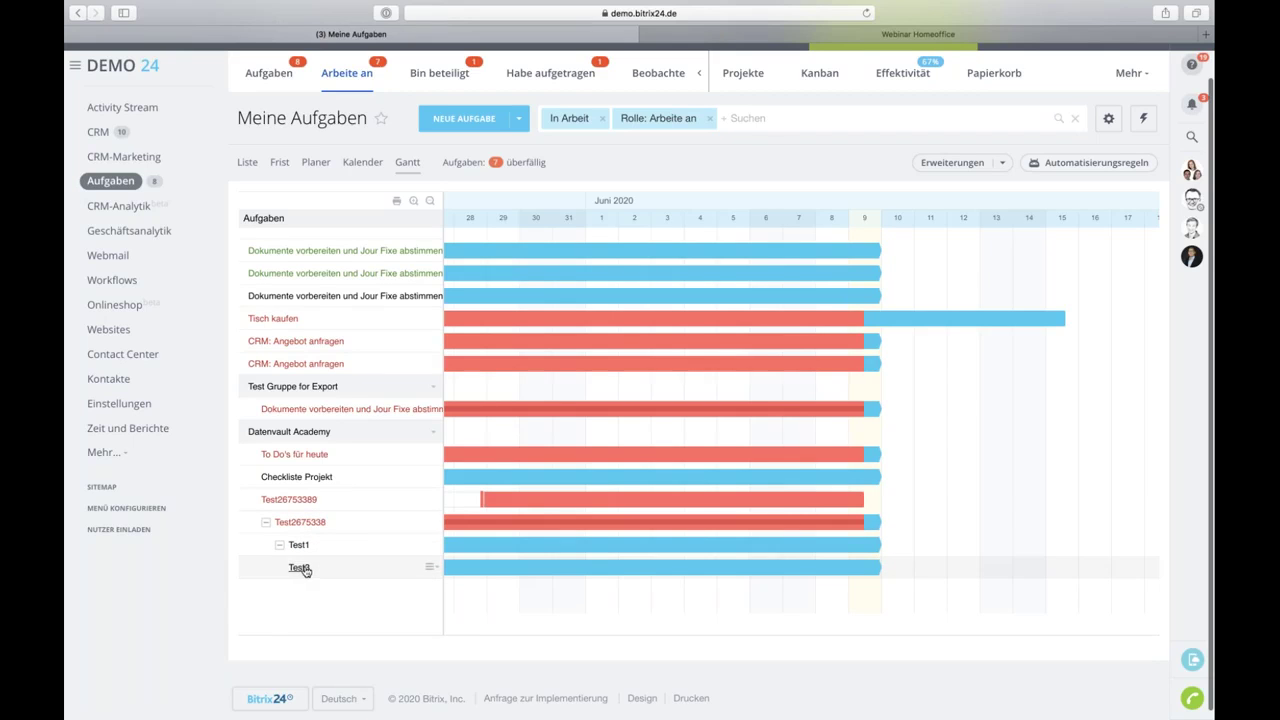
{"action": "left_click", "coordinate": [289, 499]}
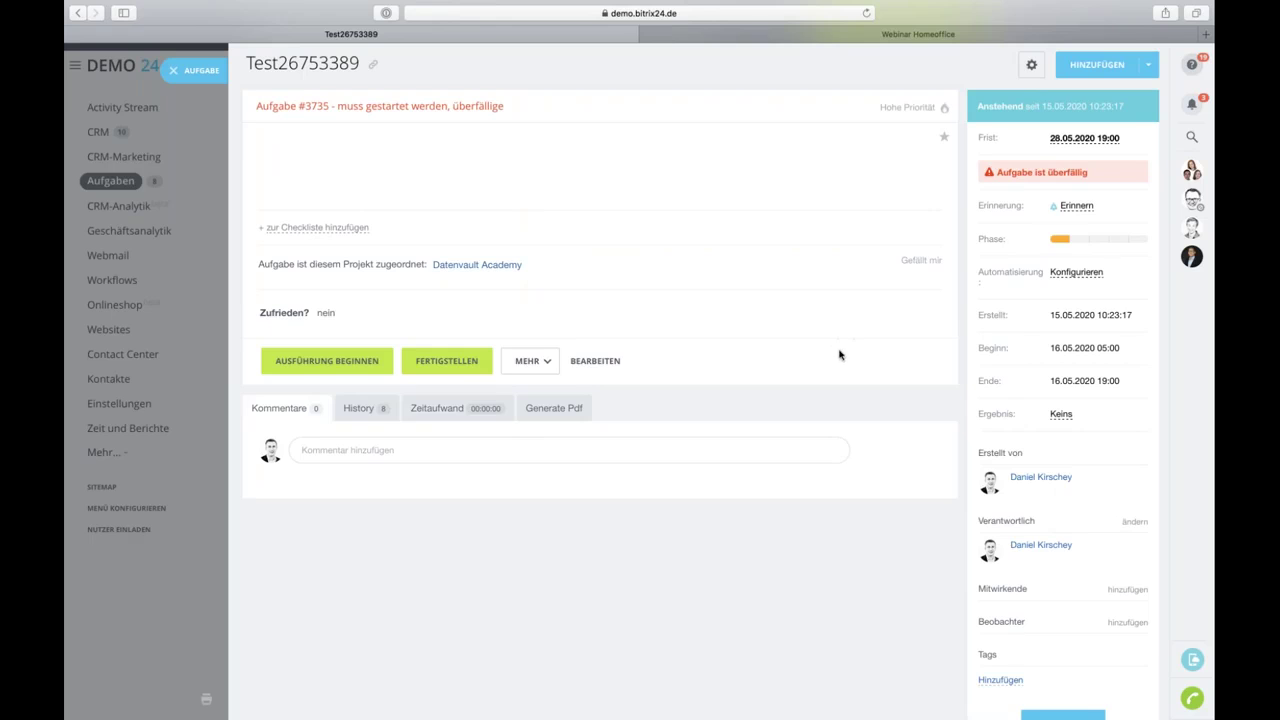
Look through the Test26753389 task details and close the task to return to the Gantt chart.
{"action": "scroll", "coordinate": [700, 370], "scroll_direction": "down", "scroll_amount": 1}
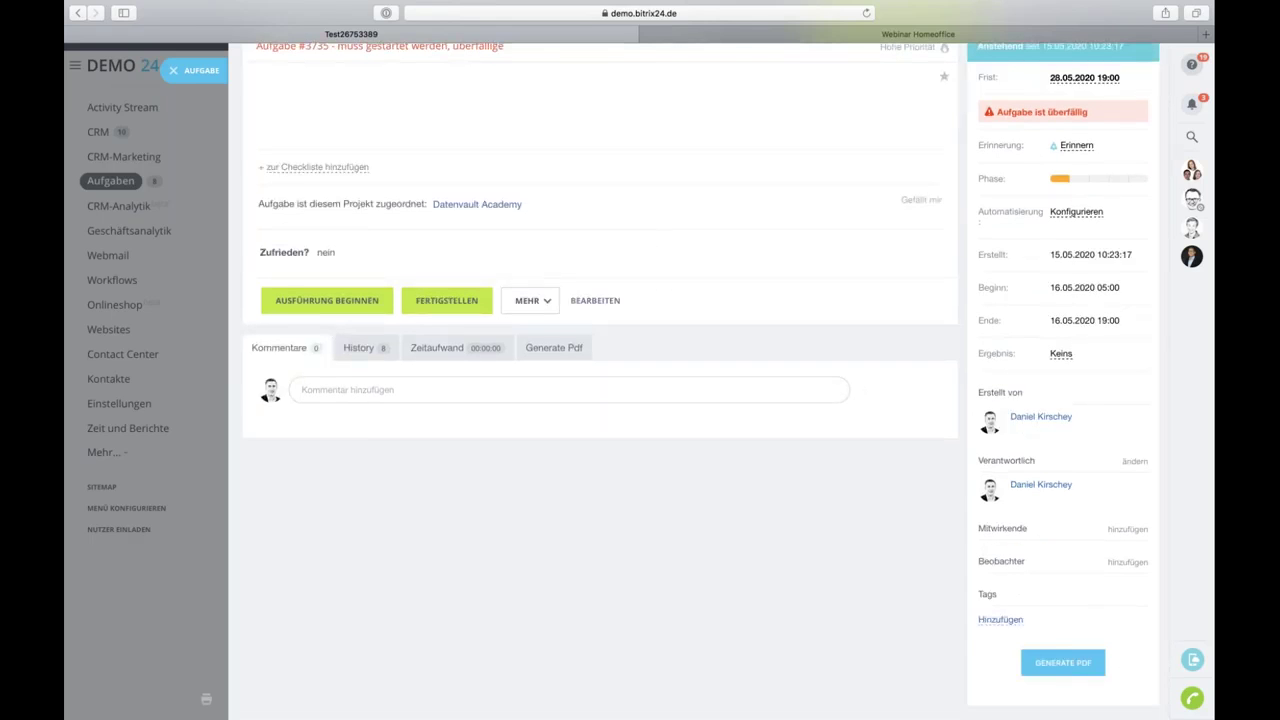
{"action": "scroll", "coordinate": [555, 312], "scroll_direction": "up", "scroll_amount": 1}
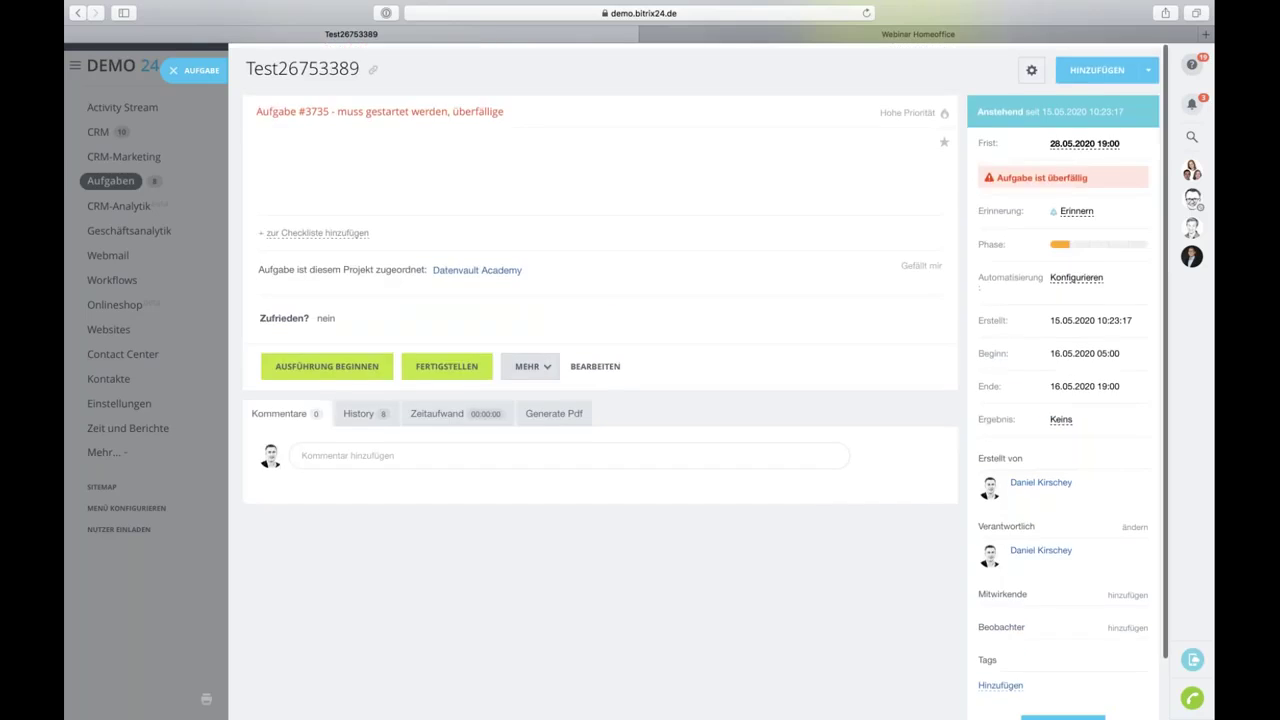
{"action": "key", "text": "Escape"}
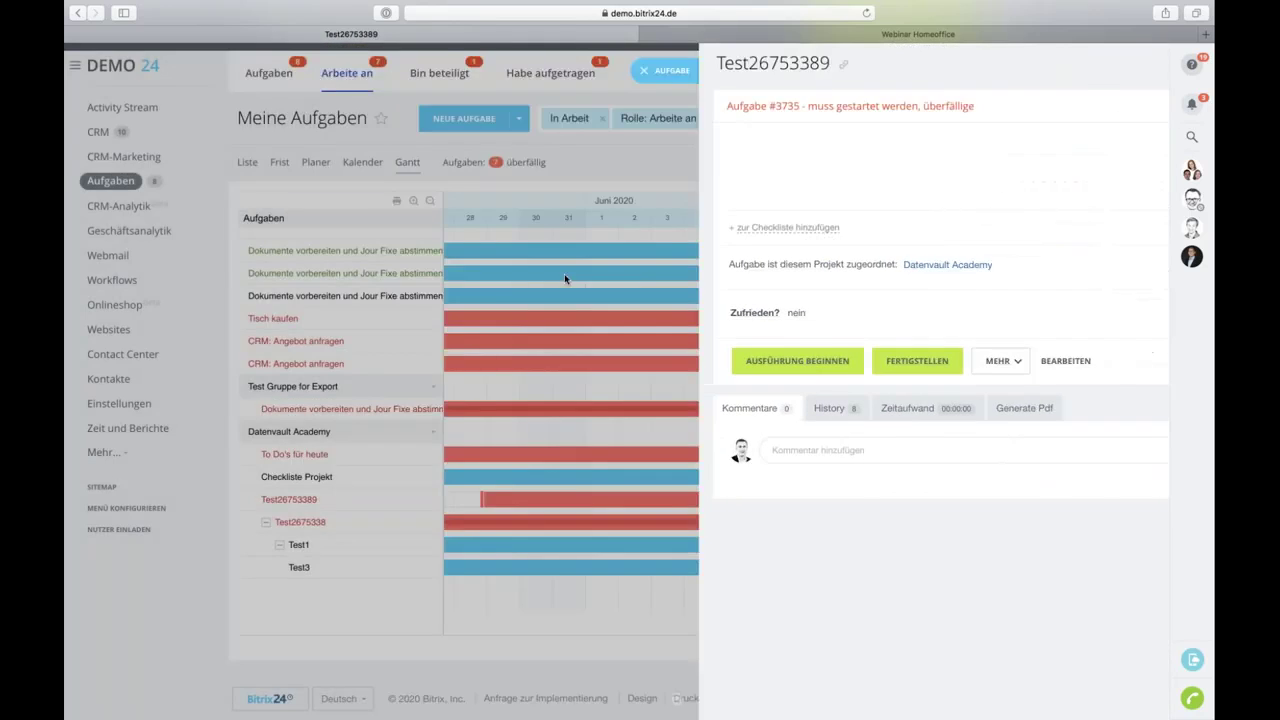
{"action": "scroll", "coordinate": [692, 163], "scroll_direction": "up", "scroll_amount": 1}
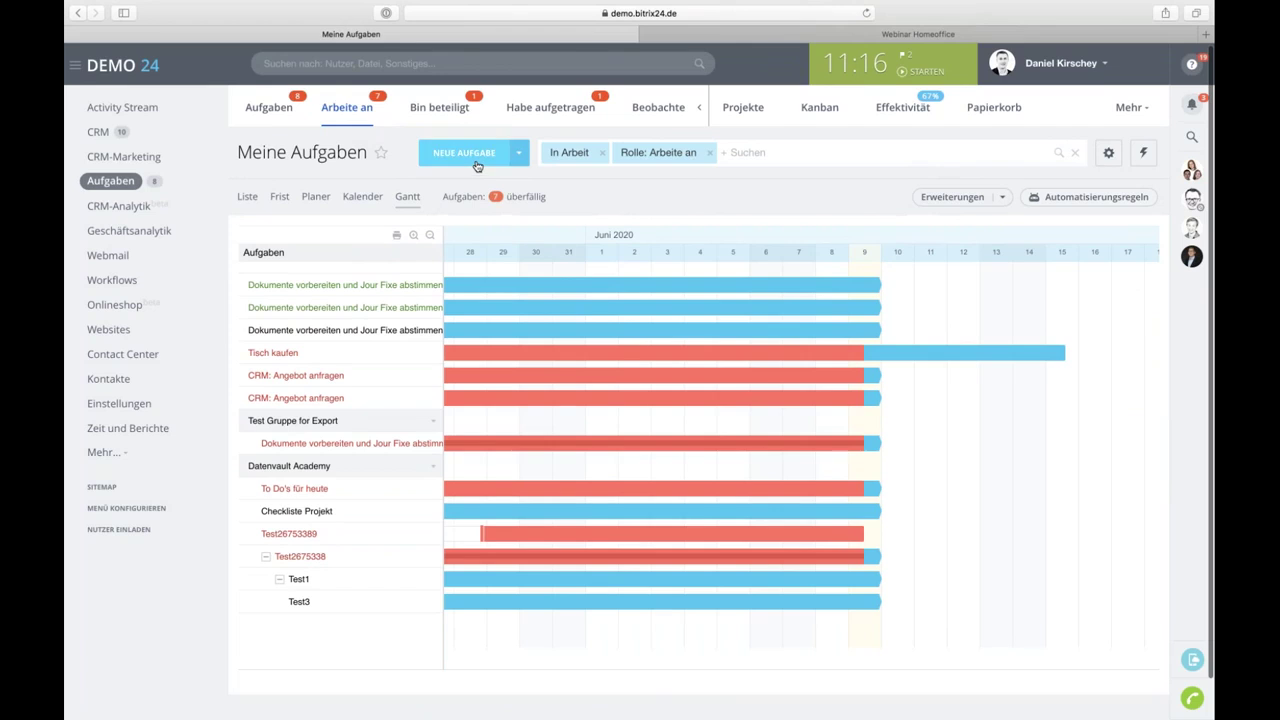
Start a new task and expand its Zusätzlich section.
{"action": "left_click", "coordinate": [477, 163]}
{"action": "left_click", "coordinate": [275, 360]}
{"action": "scroll", "coordinate": [506, 528], "scroll_direction": "down", "scroll_amount": 3}
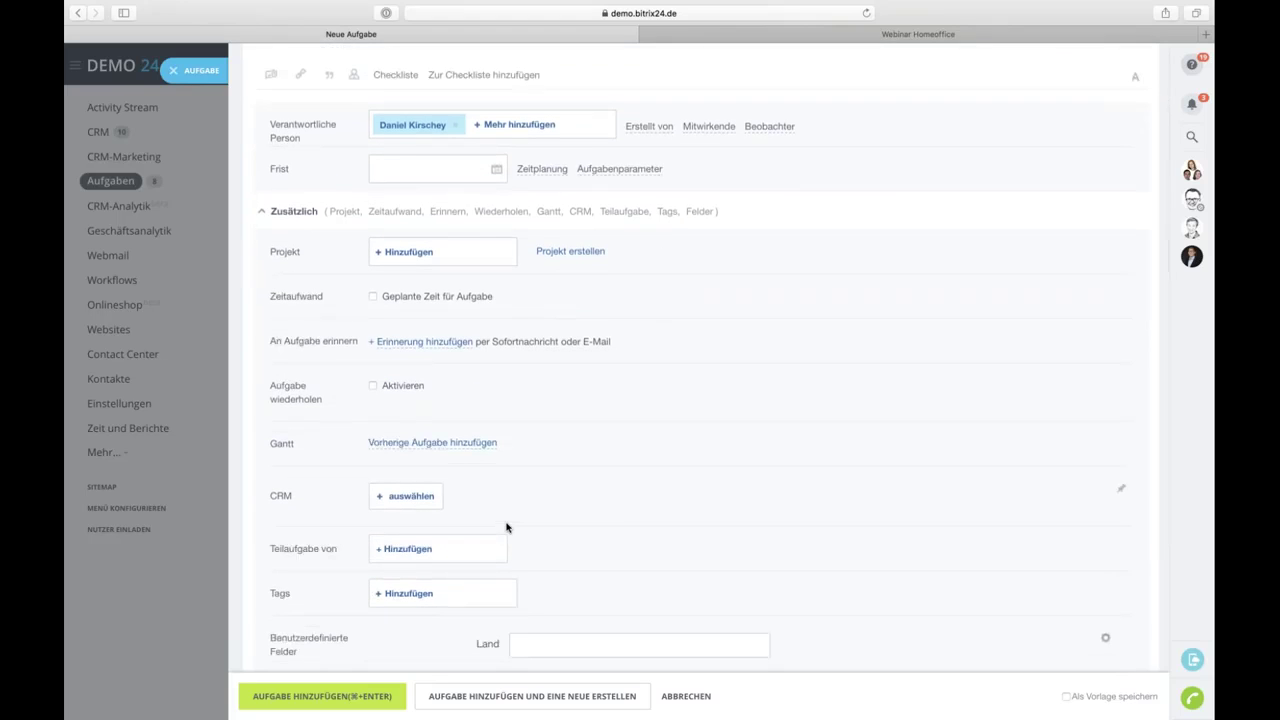
Show the Aufgabenparameter and Zeitplanung options of the new task and look at the Anfangsdatum calendar without choosing a date.
{"action": "triple_click", "coordinate": [634, 180]}
{"action": "left_click", "coordinate": [629, 174]}
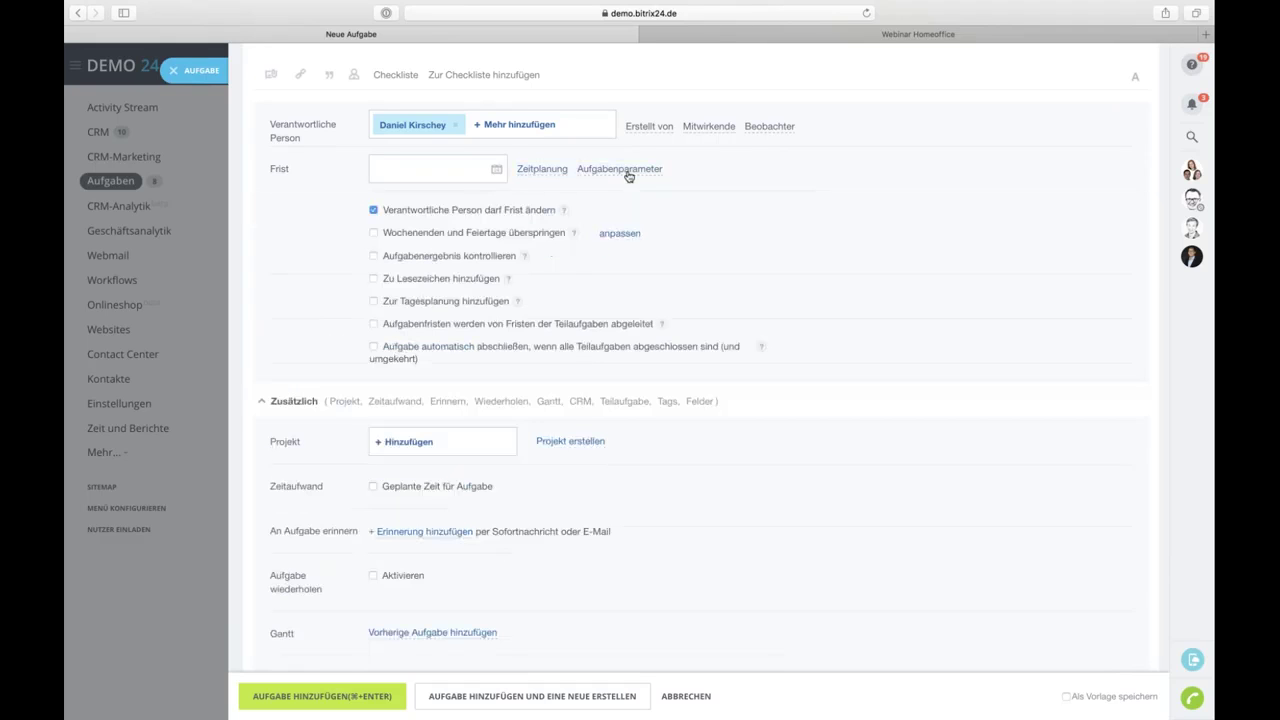
{"action": "left_click", "coordinate": [545, 170]}
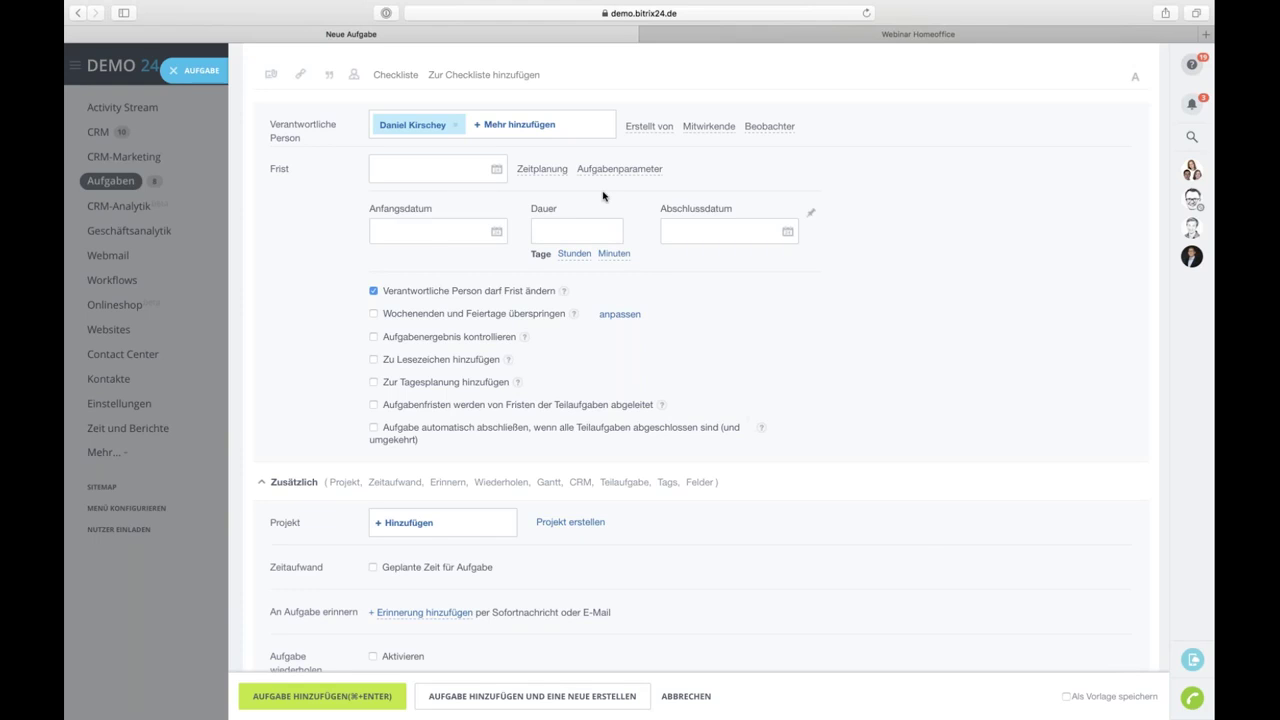
{"action": "left_click", "coordinate": [436, 233]}
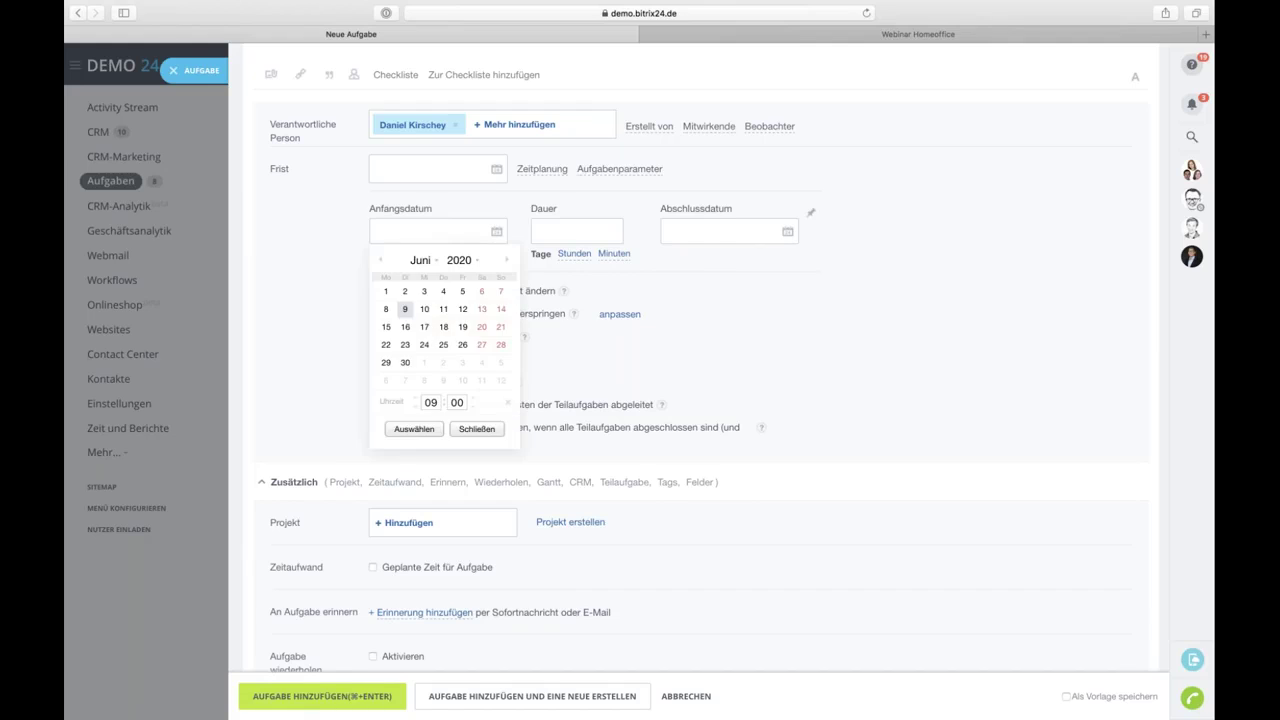
{"action": "left_click", "coordinate": [644, 196]}
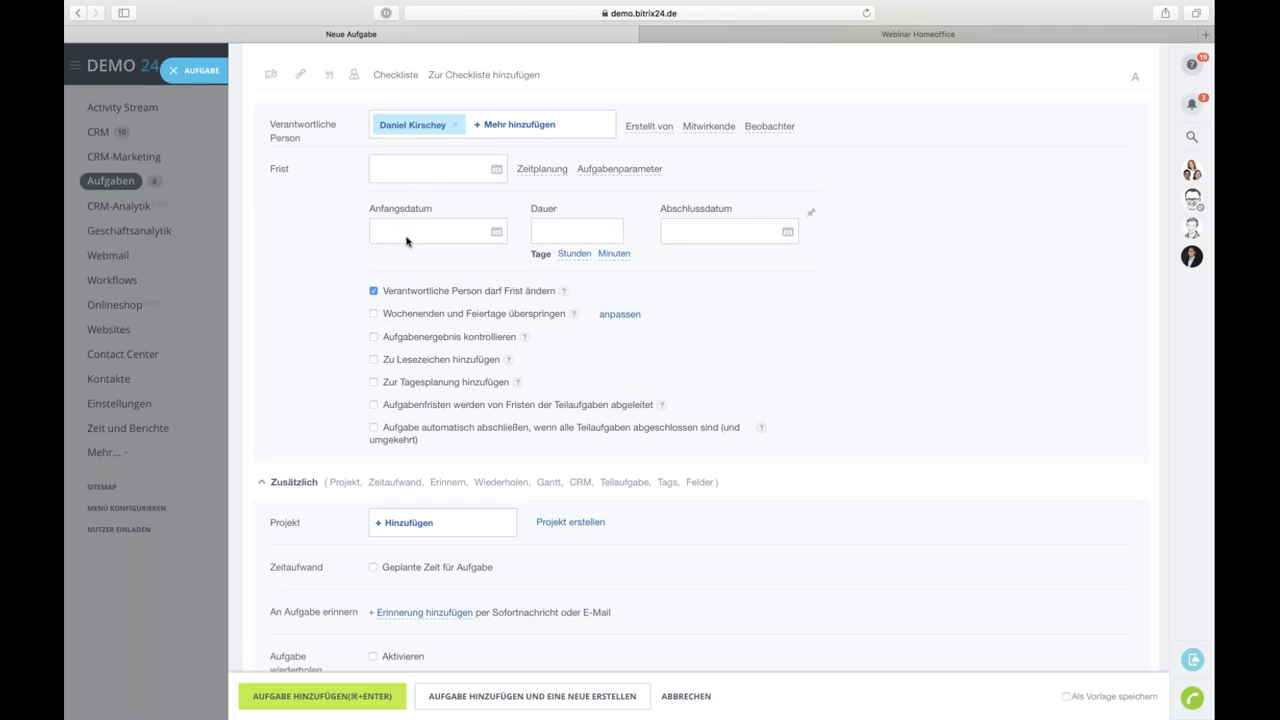
Replace the new task's responsible person with another colleague from the recently used people.
{"action": "scroll", "coordinate": [440, 200], "scroll_direction": "up", "scroll_amount": 1}
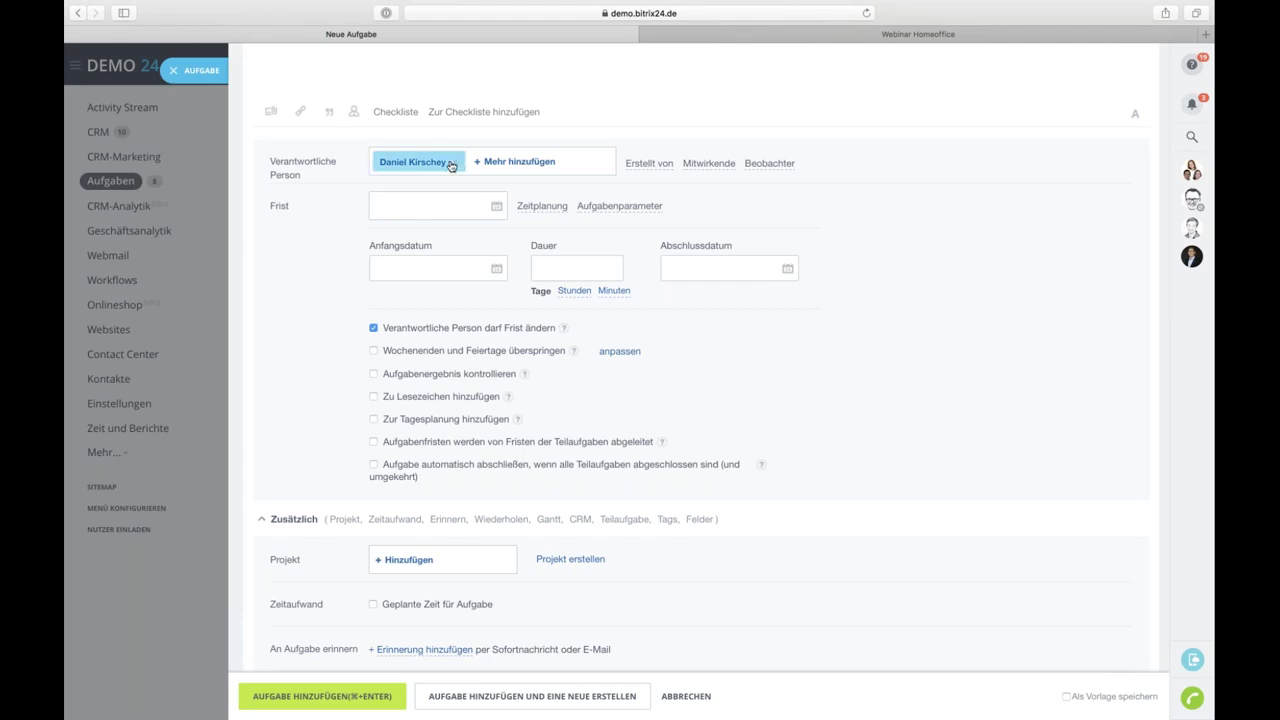
{"action": "left_click", "coordinate": [455, 162]}
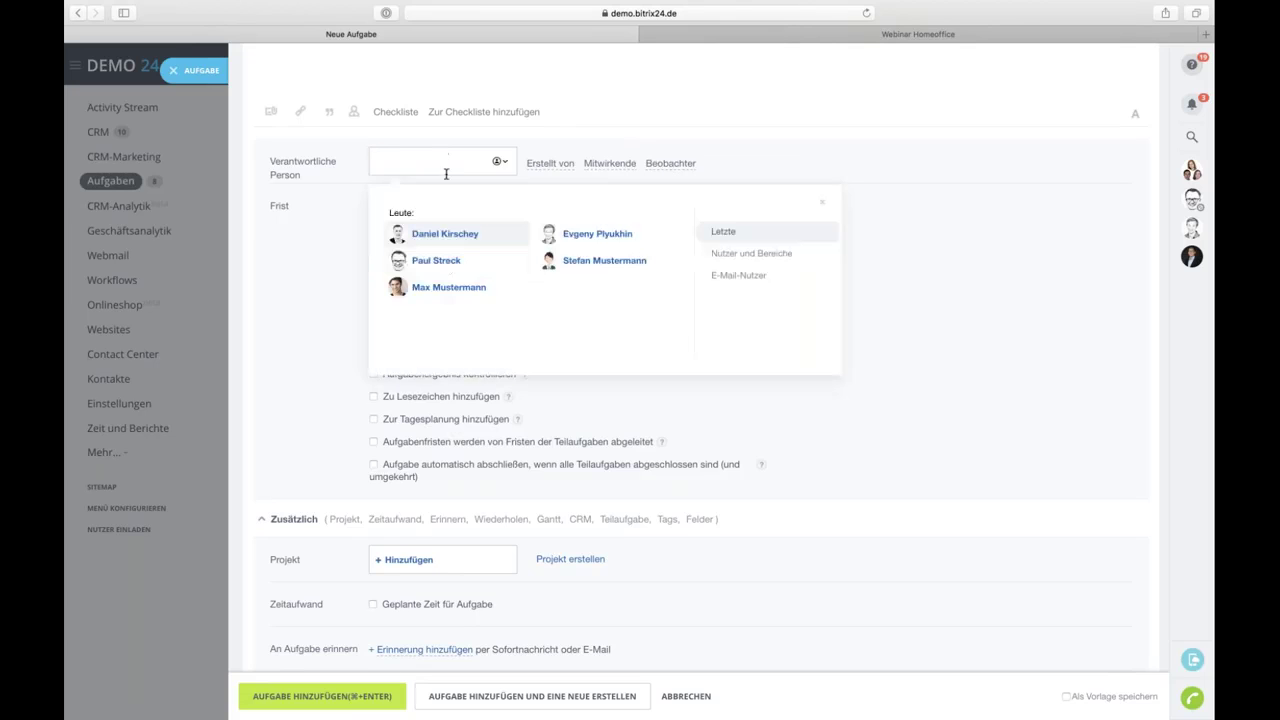
{"action": "left_click", "coordinate": [445, 265]}
{"action": "left_click", "coordinate": [307, 284]}
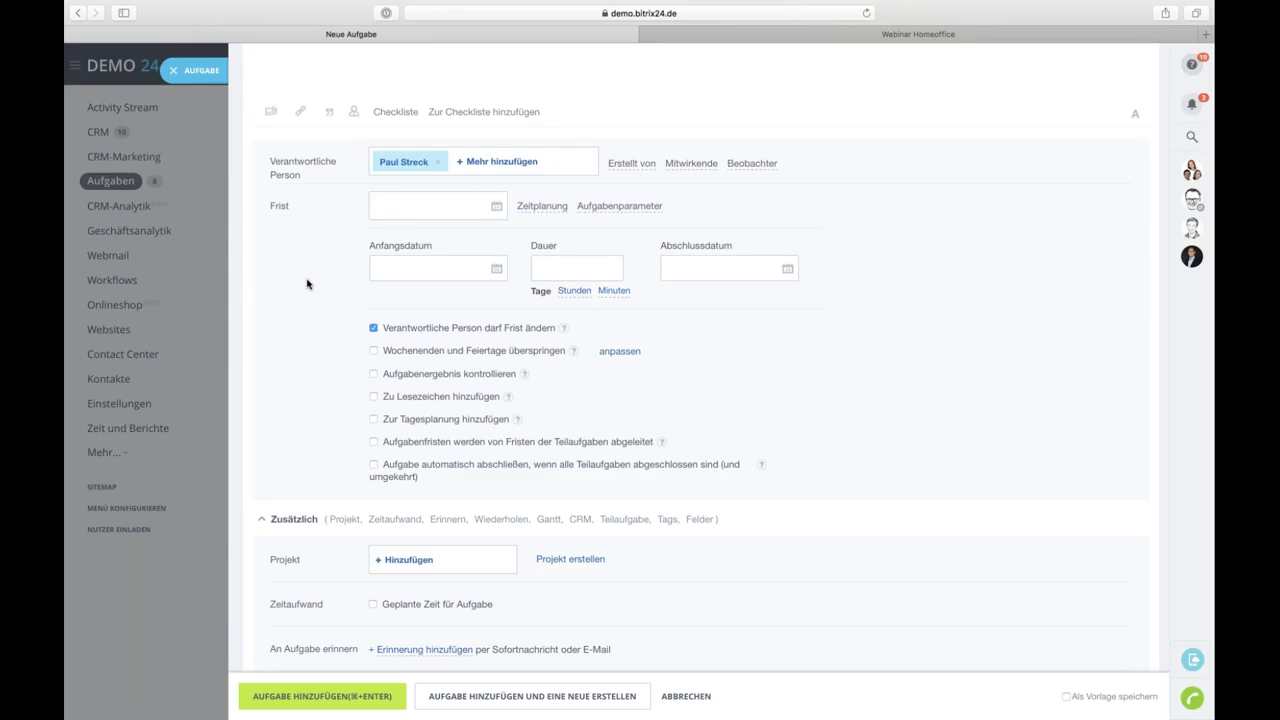
Enable Aufgabenergebnis kontrollieren and disable Verantwortliche Person darf Frist ändern for the new task.
{"action": "left_click", "coordinate": [374, 374]}
{"action": "scroll", "coordinate": [257, 413], "scroll_direction": "down", "scroll_amount": 3}
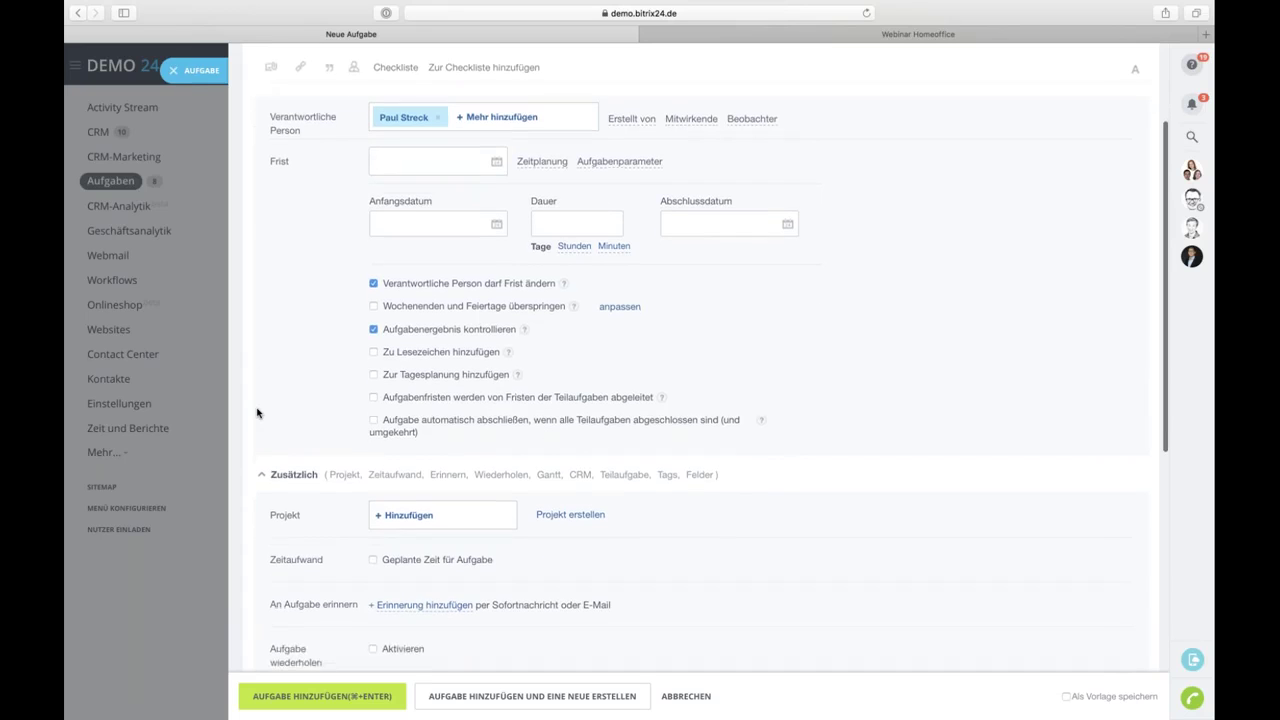
{"action": "scroll", "coordinate": [295, 390], "scroll_direction": "down", "scroll_amount": 2}
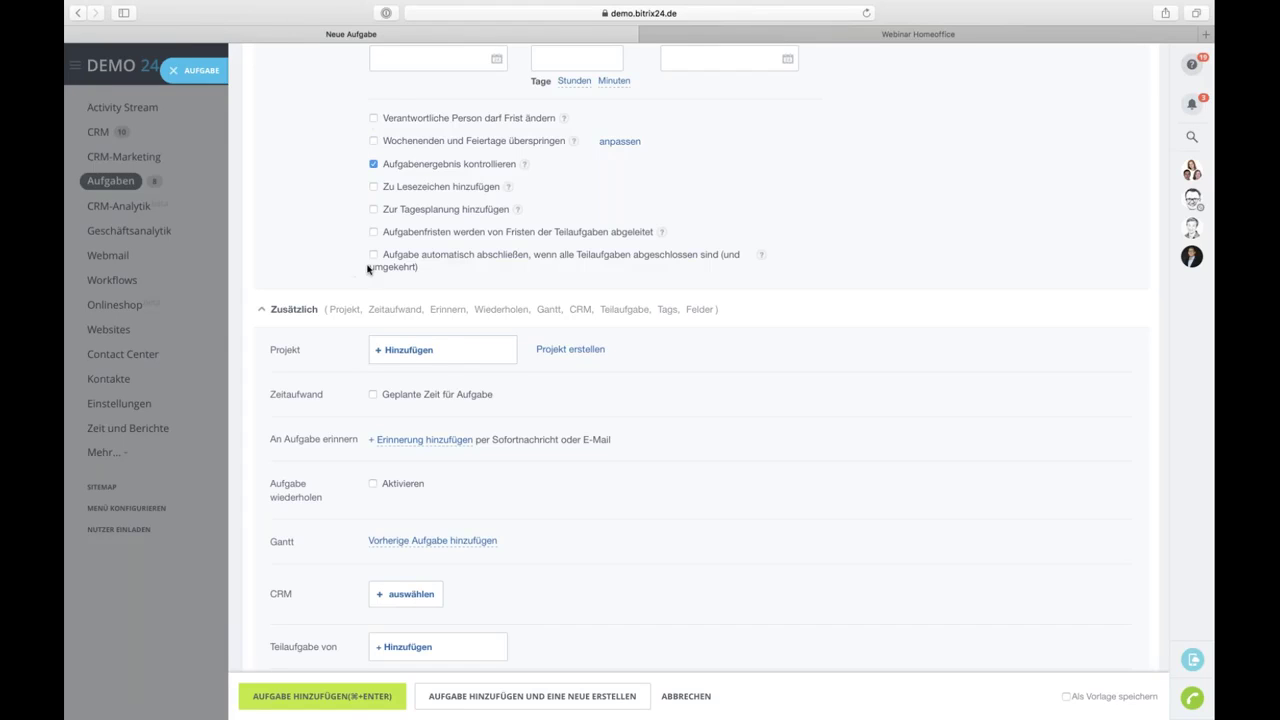
{"action": "scroll", "coordinate": [378, 246], "scroll_direction": "up", "scroll_amount": 5}
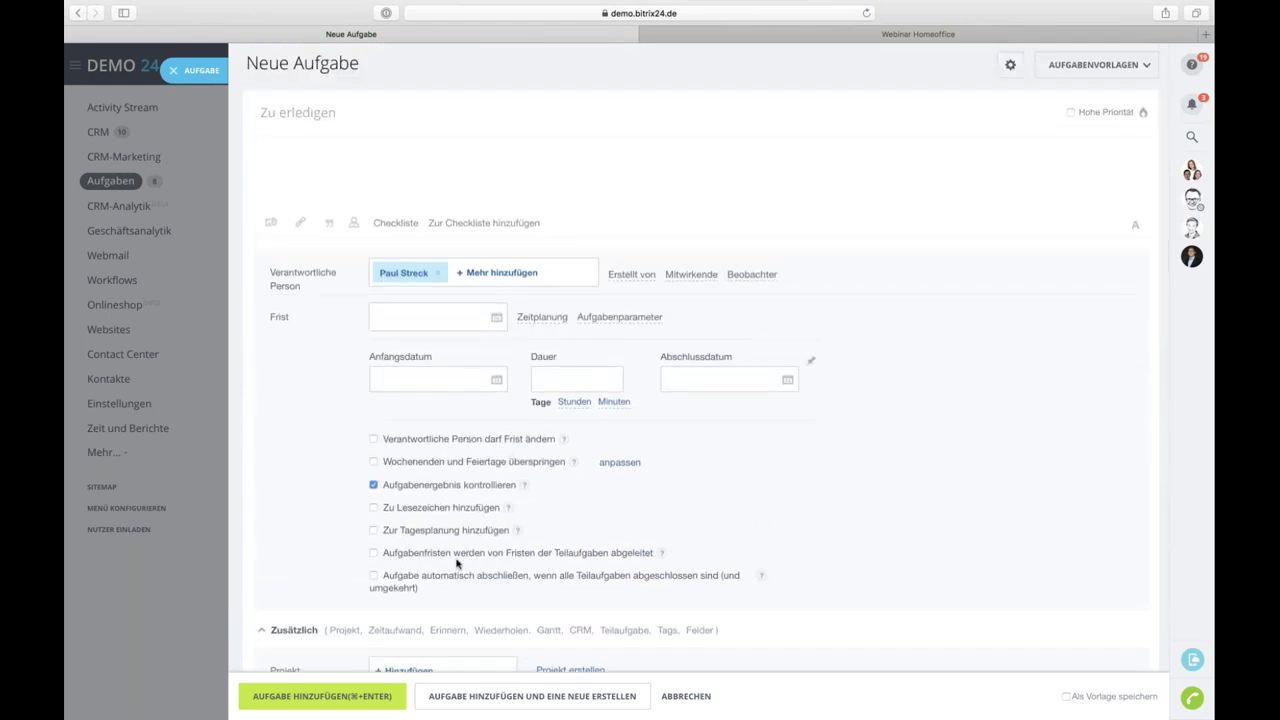
{"action": "scroll", "coordinate": [351, 508], "scroll_direction": "down", "scroll_amount": 4}
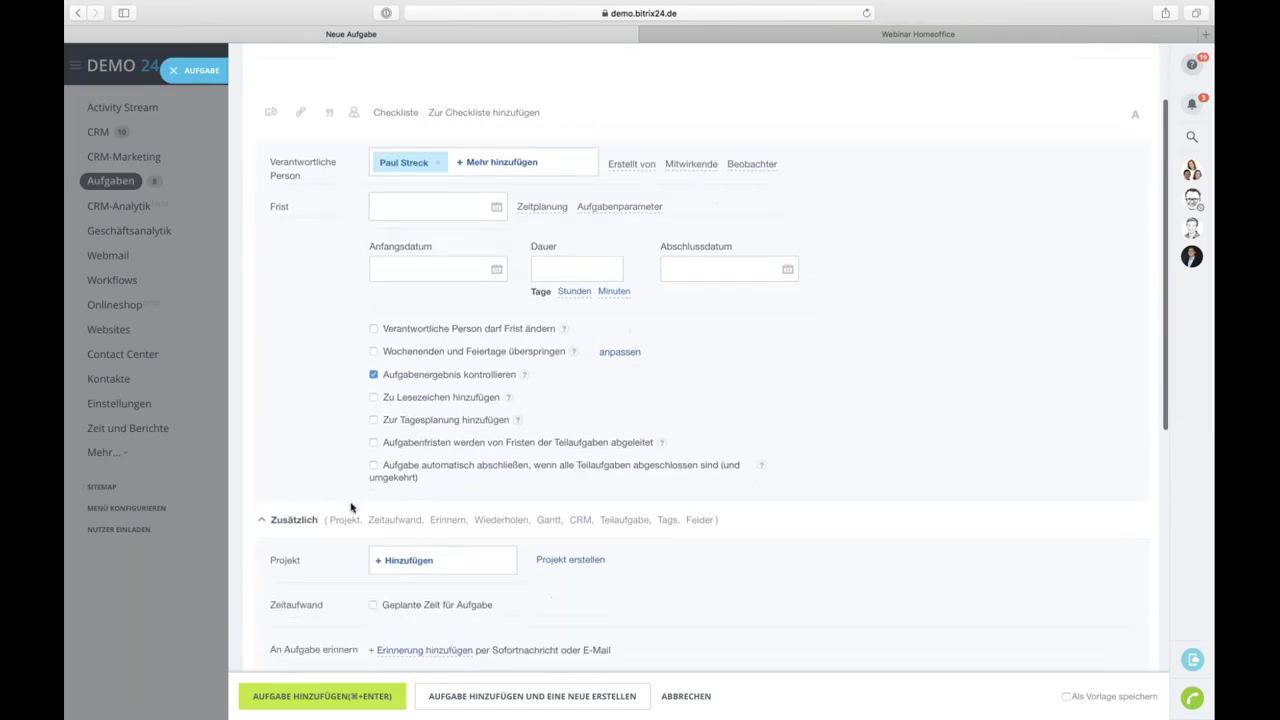
Try assigning the new task to the Datenvault Academy project and remove the assignment again.
{"action": "scroll", "coordinate": [363, 472], "scroll_direction": "down", "scroll_amount": 1}
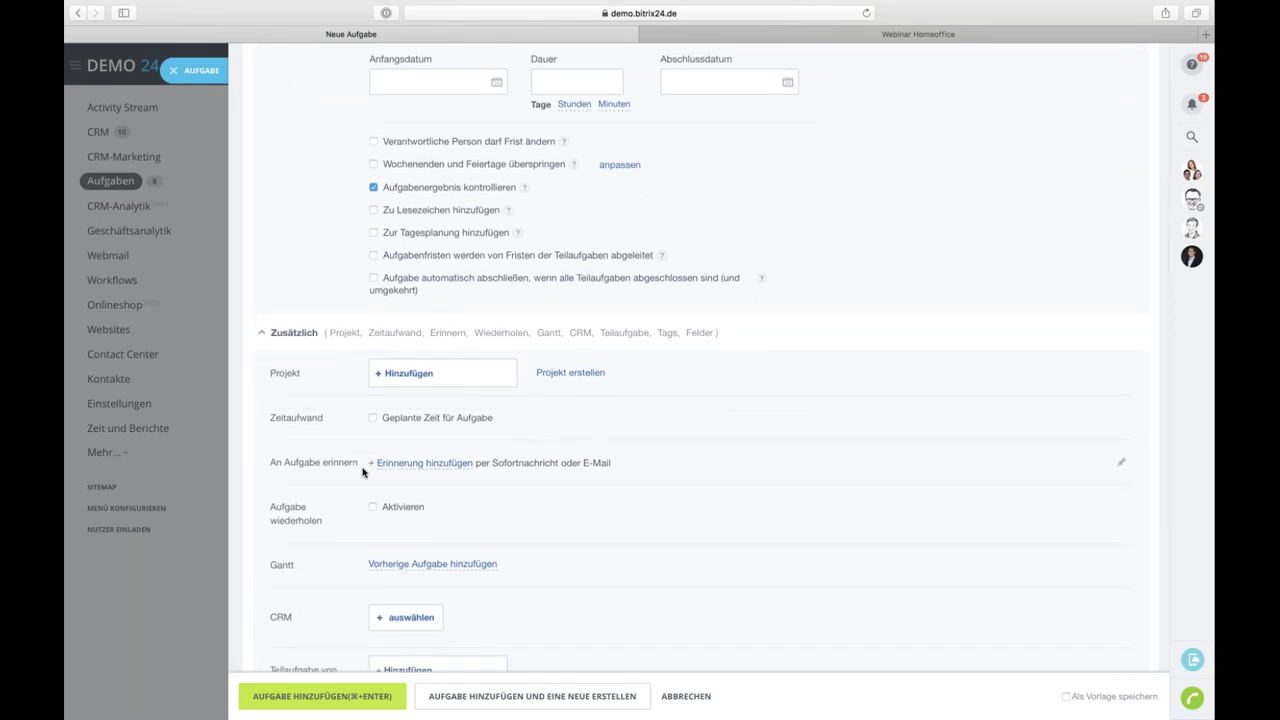
{"action": "scroll", "coordinate": [363, 472], "scroll_direction": "down", "scroll_amount": 1}
{"action": "left_click", "coordinate": [403, 320]}
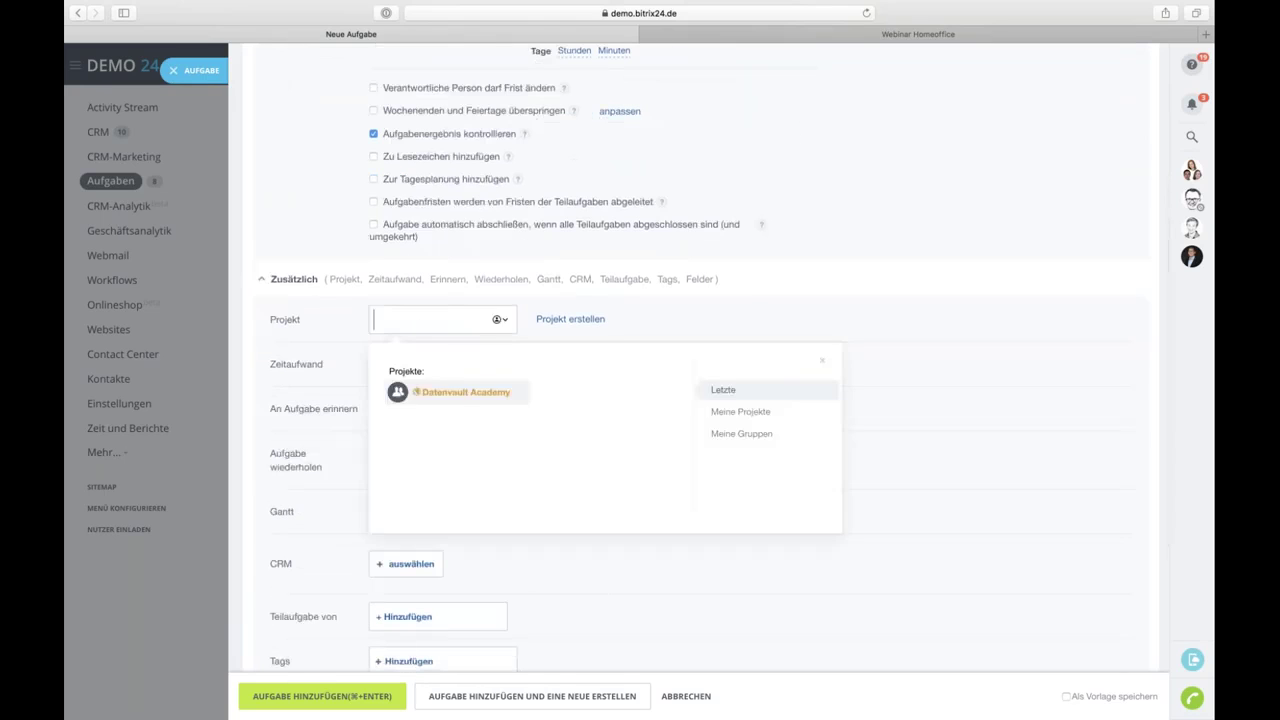
{"action": "left_click", "coordinate": [470, 395]}
{"action": "left_click", "coordinate": [480, 320]}
Enable Geplante Zeit für Aufgabe in the new task's Zeitaufwand settings.
{"action": "scroll", "coordinate": [545, 505], "scroll_direction": "down", "scroll_amount": 1}
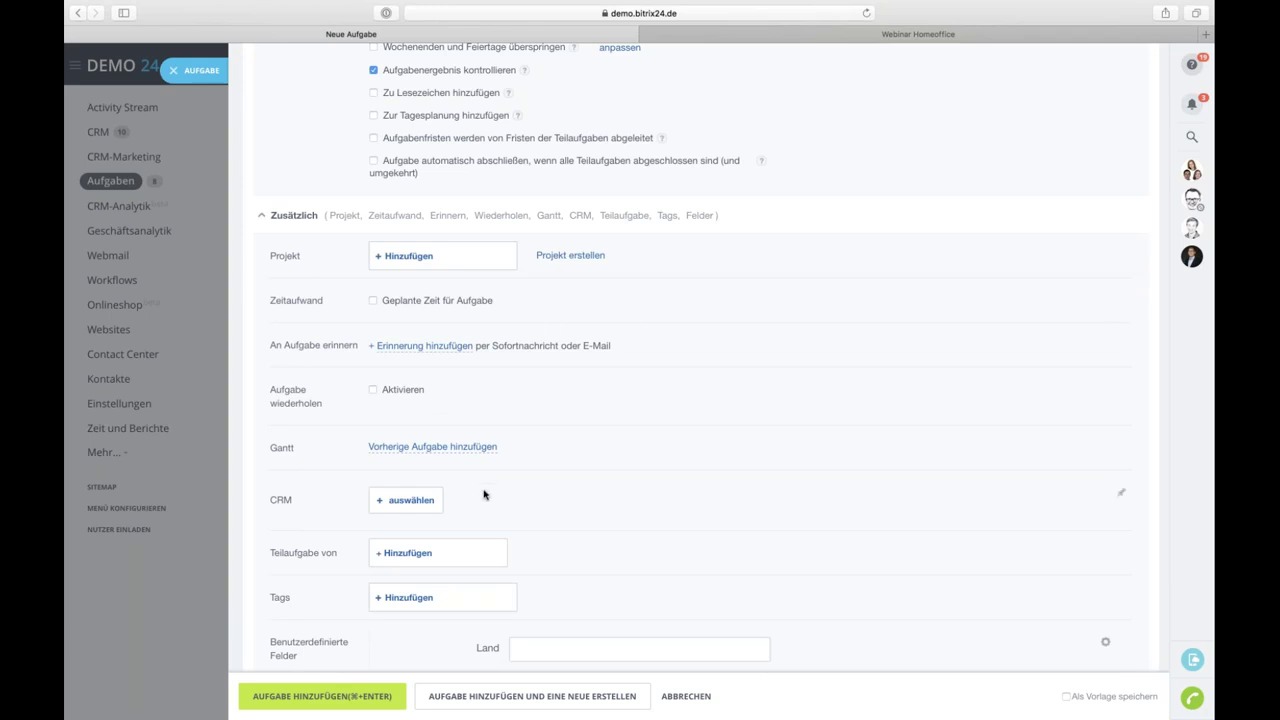
{"action": "scroll", "coordinate": [503, 266], "scroll_direction": "down", "scroll_amount": 1}
{"action": "left_click", "coordinate": [373, 249]}
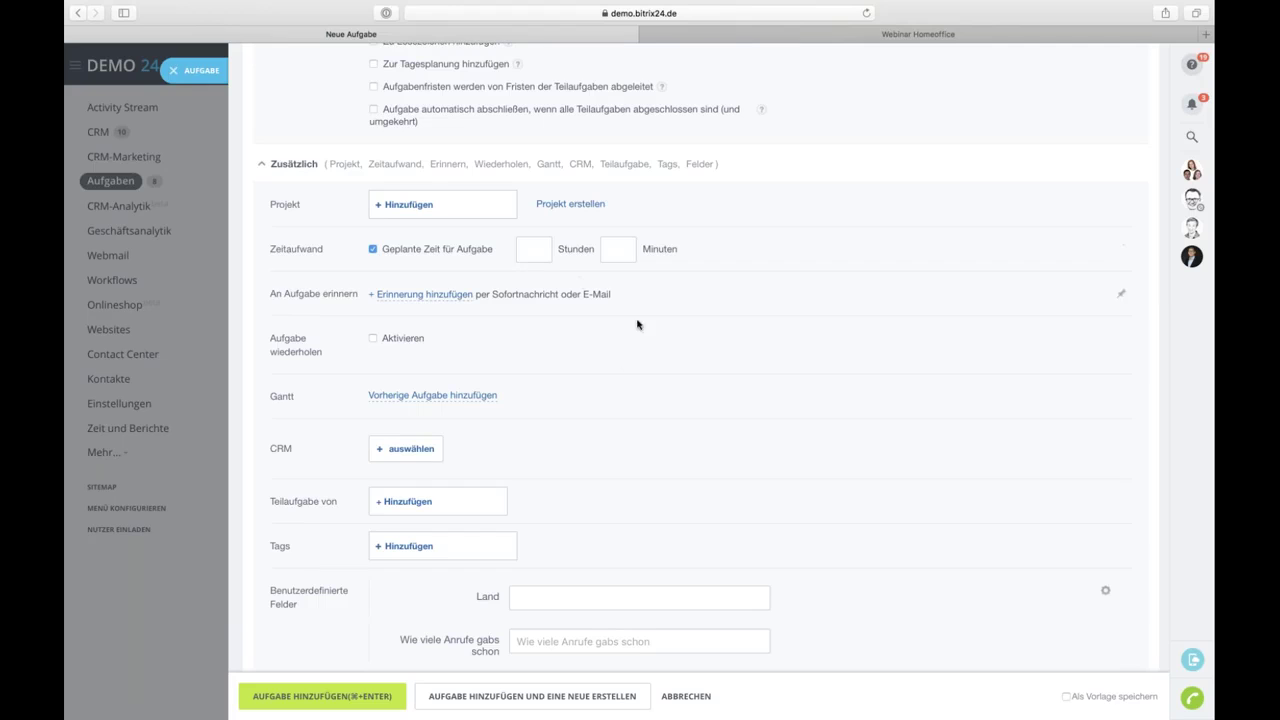
Try out a monthly repetition for the new task and deactivate the repetition again.
{"action": "scroll", "coordinate": [620, 447], "scroll_direction": "down", "scroll_amount": 1}
{"action": "scroll", "coordinate": [620, 447], "scroll_direction": "down", "scroll_amount": 2}
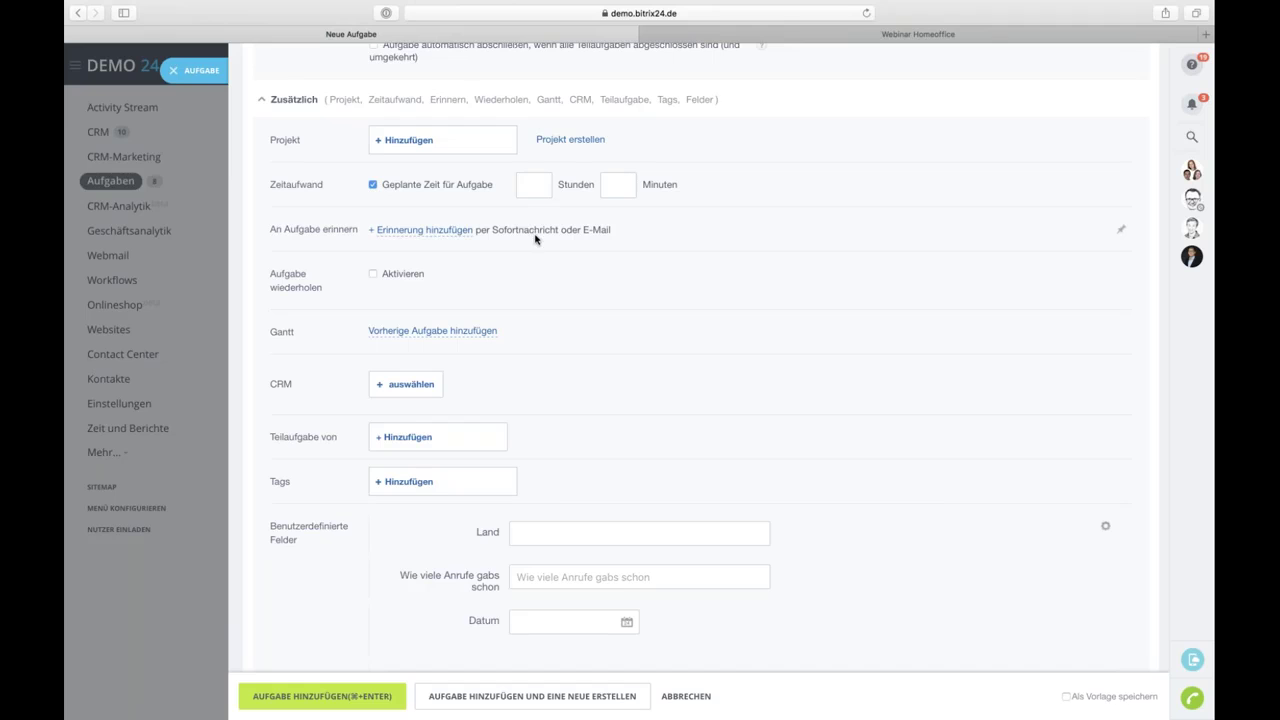
{"action": "scroll", "coordinate": [364, 226], "scroll_direction": "down", "scroll_amount": 2}
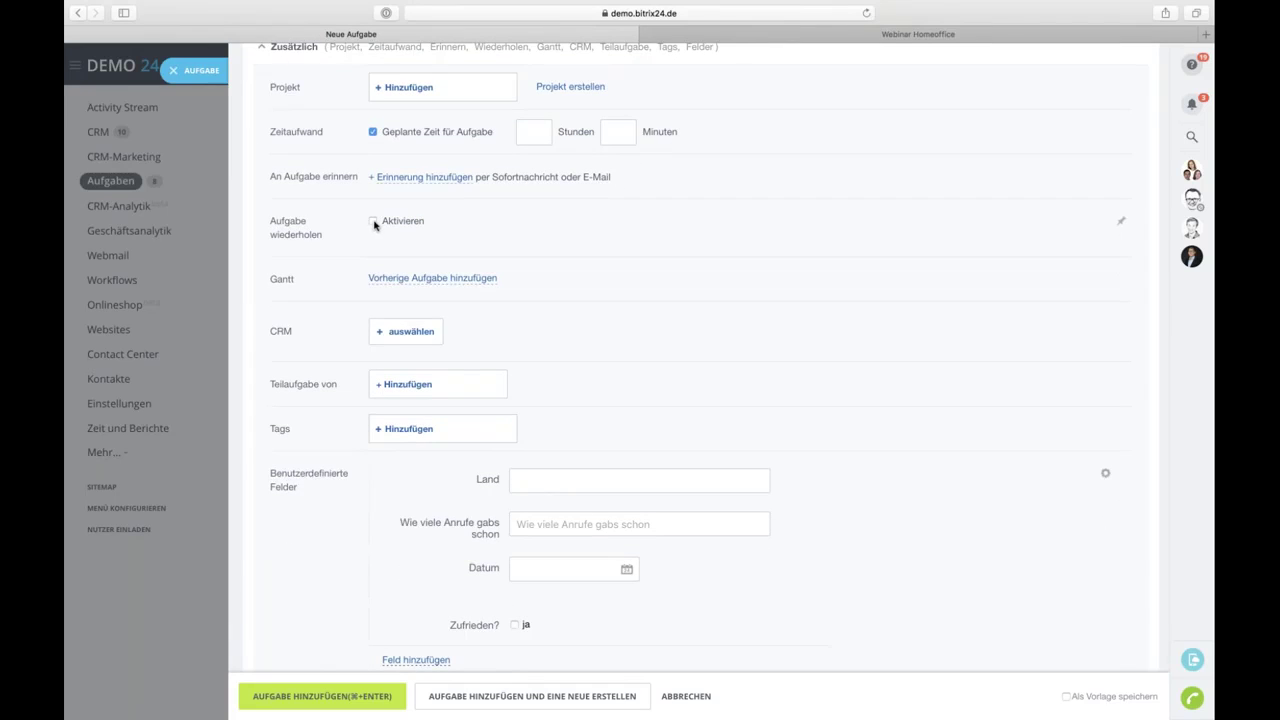
{"action": "left_click", "coordinate": [373, 221]}
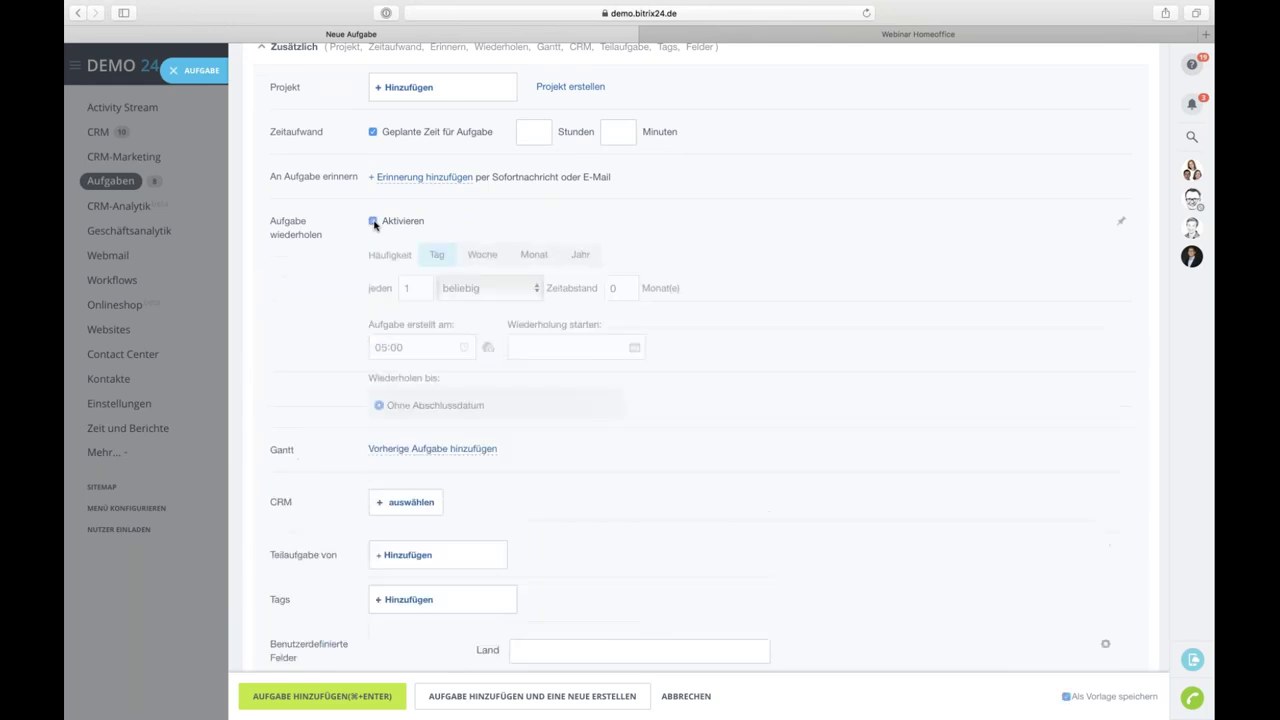
{"action": "scroll", "coordinate": [641, 357], "scroll_direction": "down", "scroll_amount": 3}
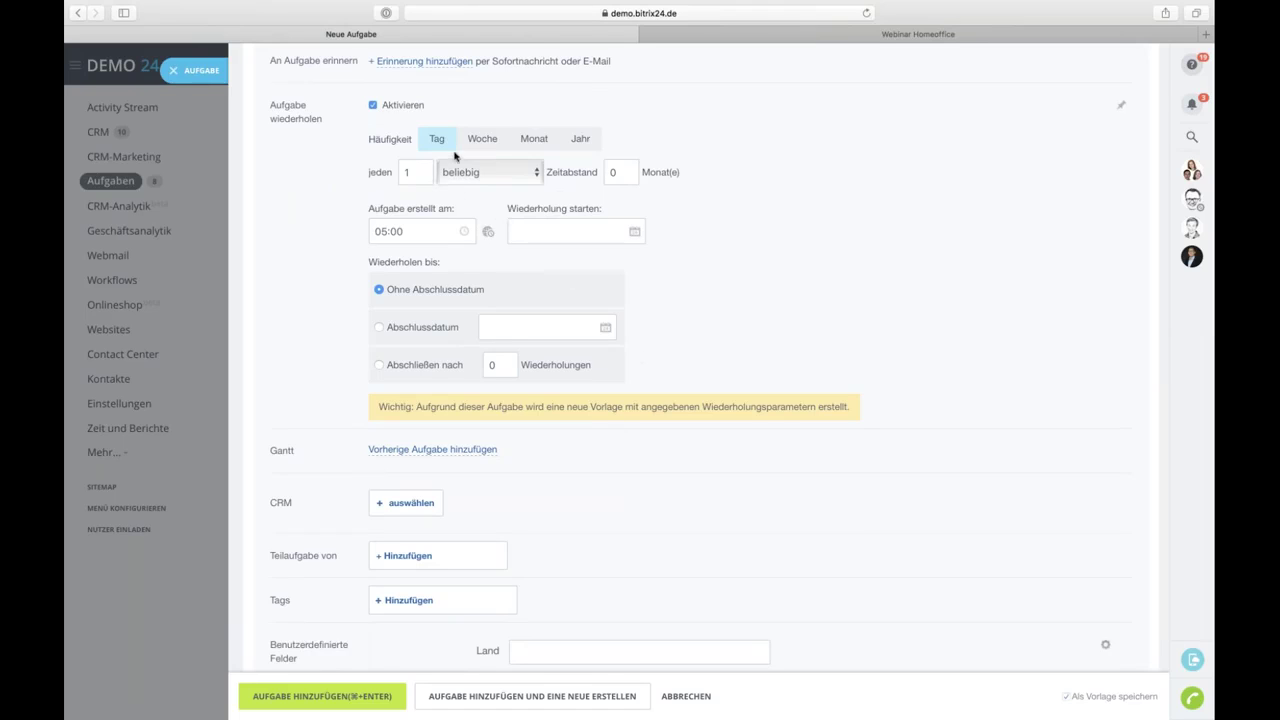
{"action": "left_click", "coordinate": [538, 143]}
{"action": "left_click", "coordinate": [373, 106]}
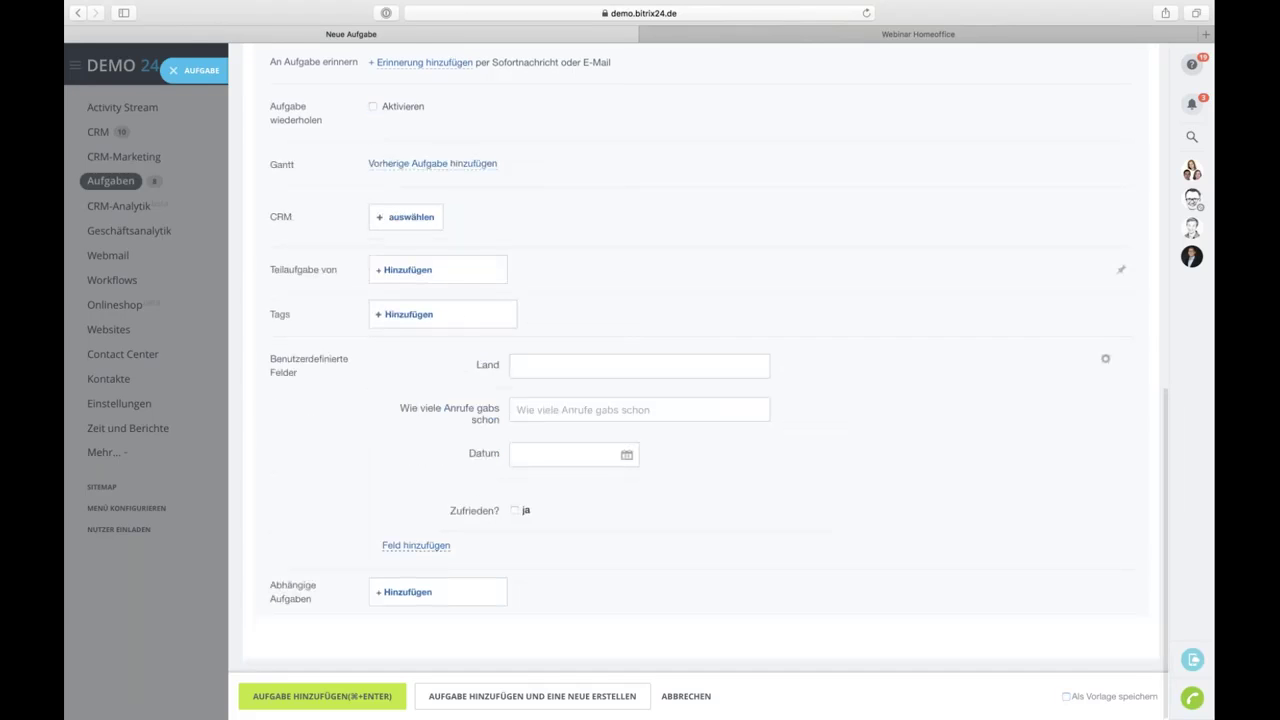
Add Test26753389 [3735] as the previous task in the new task's Gantt dependencies.
{"action": "left_click", "coordinate": [466, 164]}
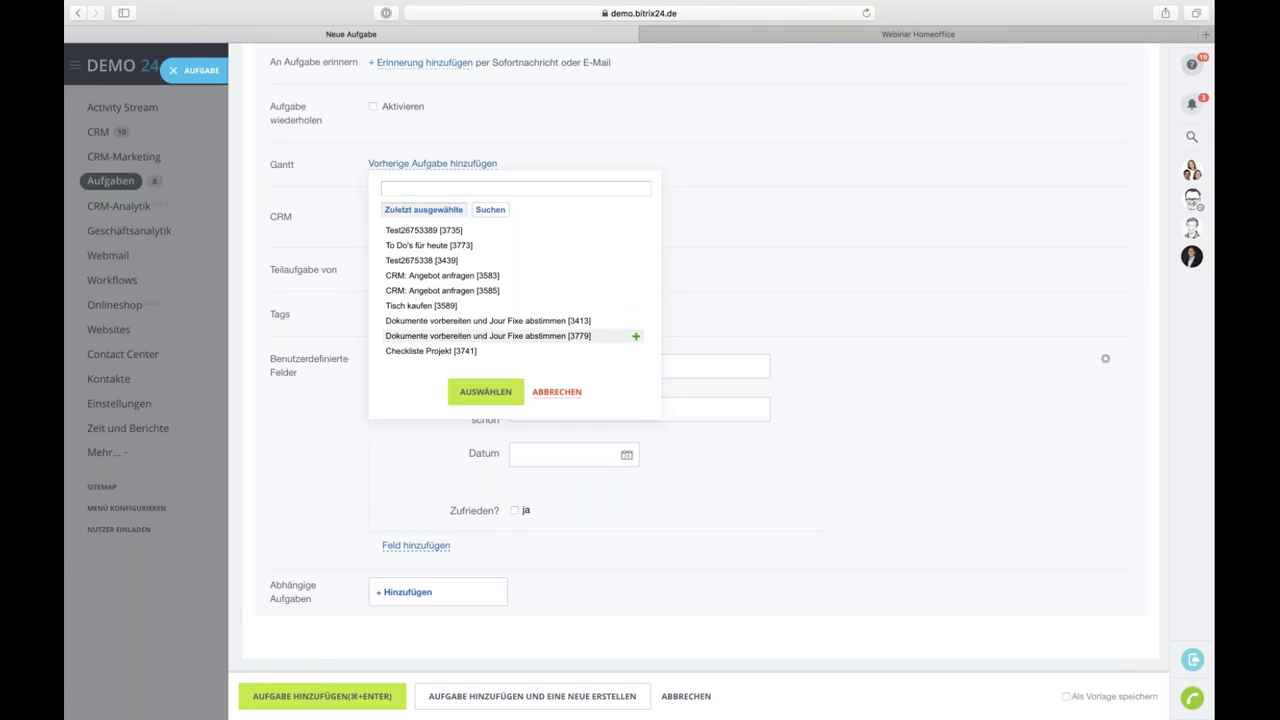
{"action": "left_click", "coordinate": [430, 245]}
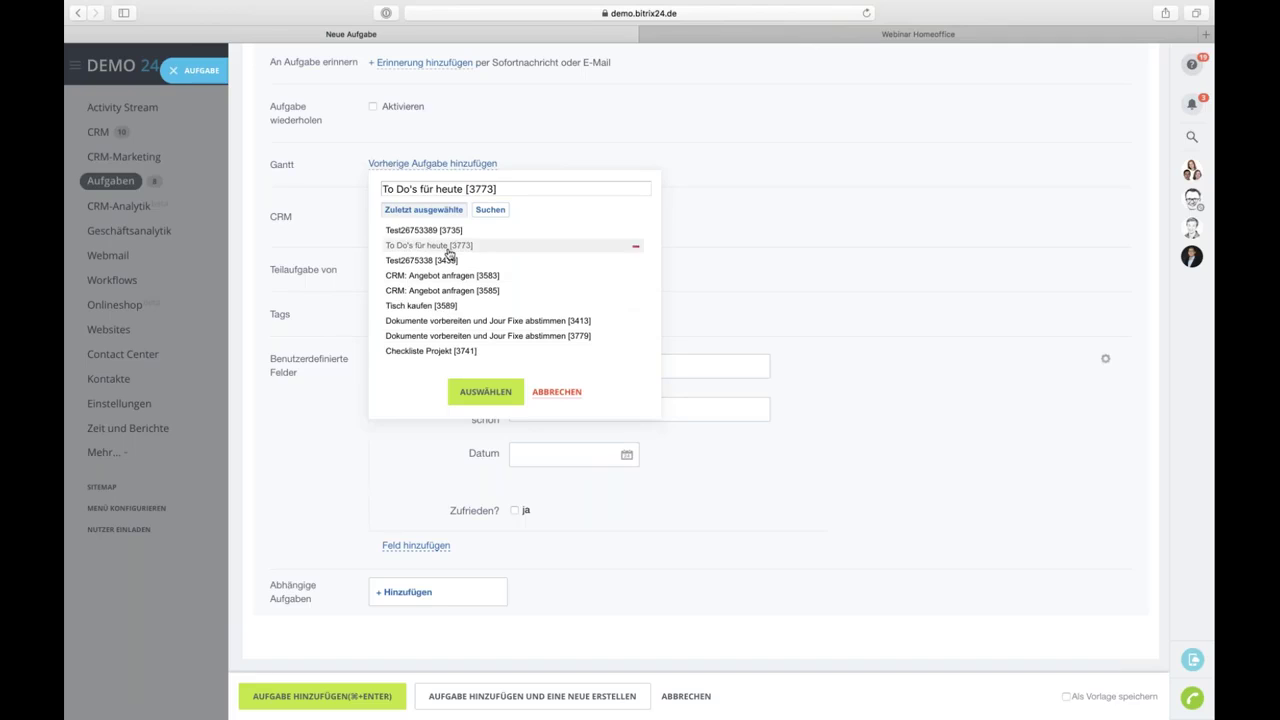
{"action": "left_click", "coordinate": [453, 260]}
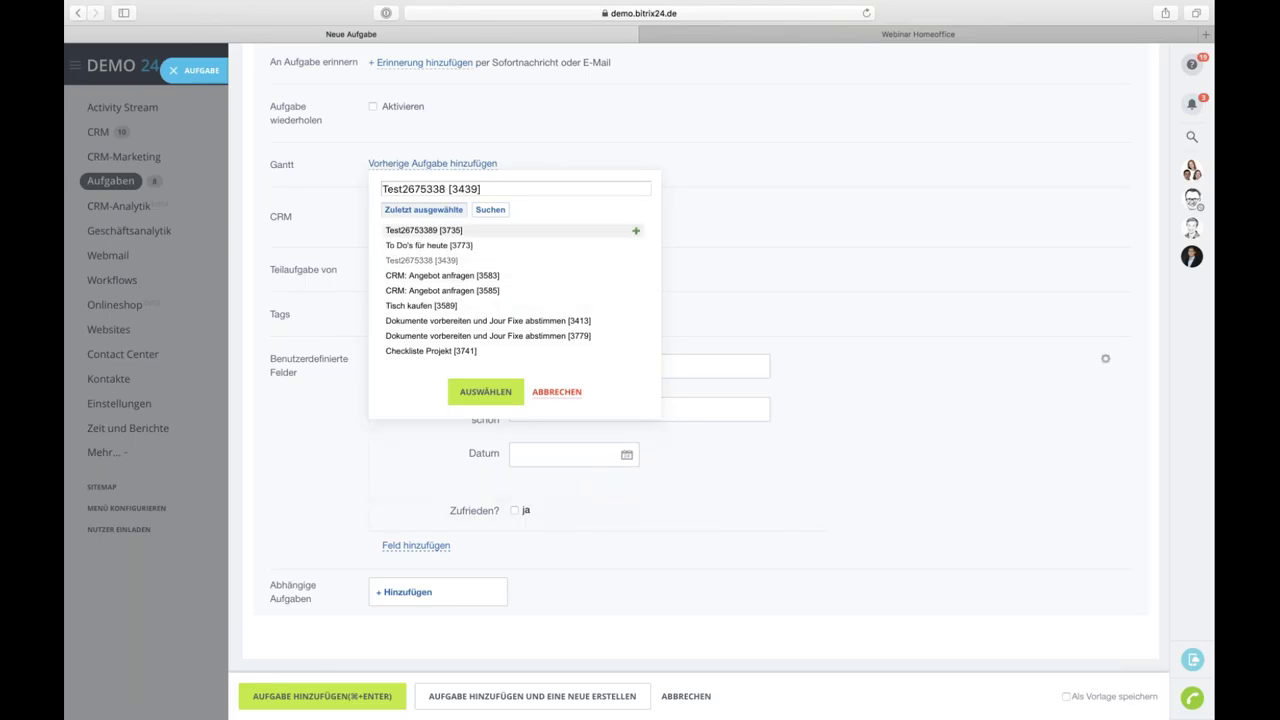
{"action": "left_click", "coordinate": [462, 230]}
{"action": "left_click", "coordinate": [495, 398]}
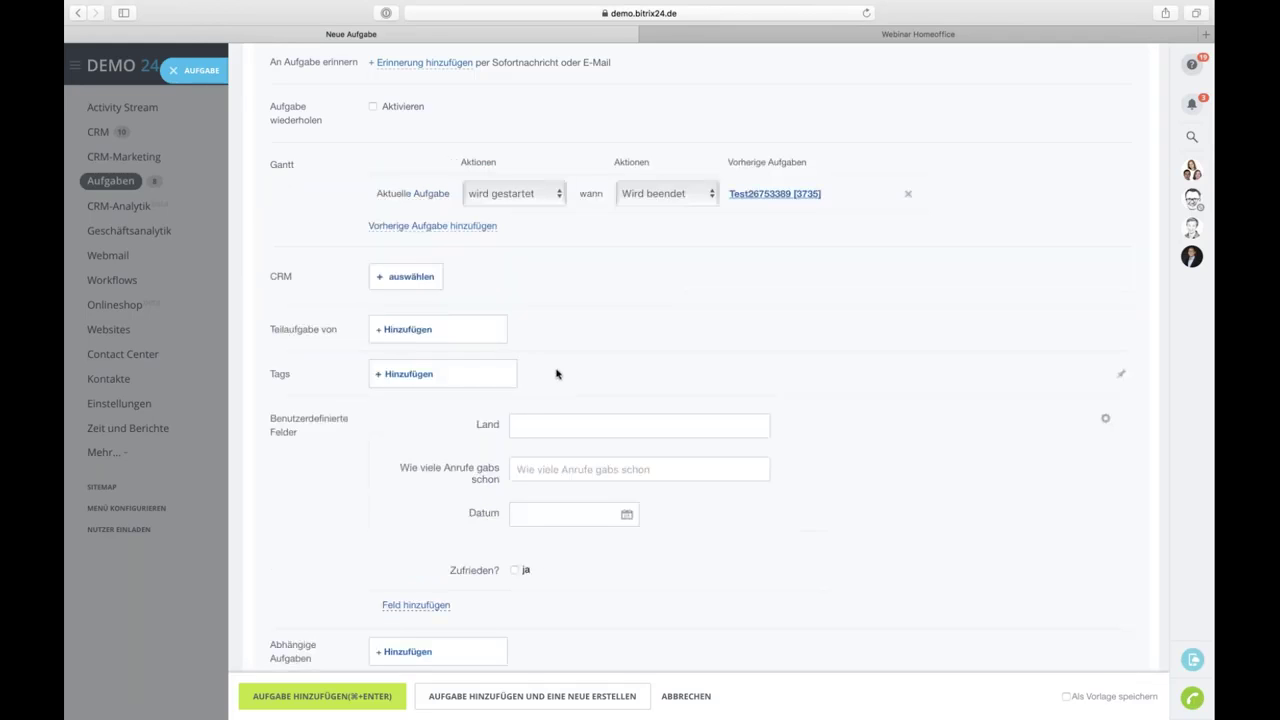
Check the action choices for the current task in the Gantt dependency without changing the selection.
{"action": "scroll", "coordinate": [558, 337], "scroll_direction": "up", "scroll_amount": 3}
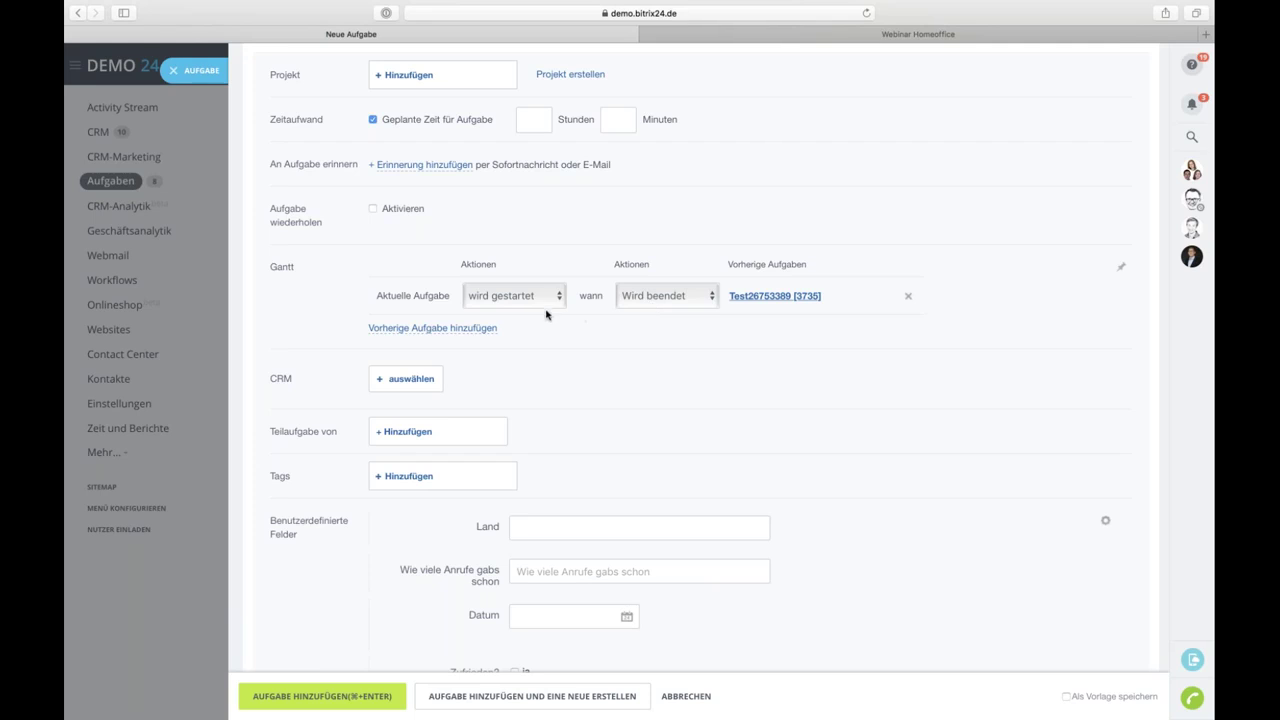
{"action": "left_click", "coordinate": [554, 296]}
{"action": "left_click", "coordinate": [554, 296]}
Browse the CRM entries and the possible parent tasks for linking to the new task without selecting any.
{"action": "left_click", "coordinate": [412, 378]}
{"action": "scroll", "coordinate": [551, 596], "scroll_direction": "down", "scroll_amount": 3}
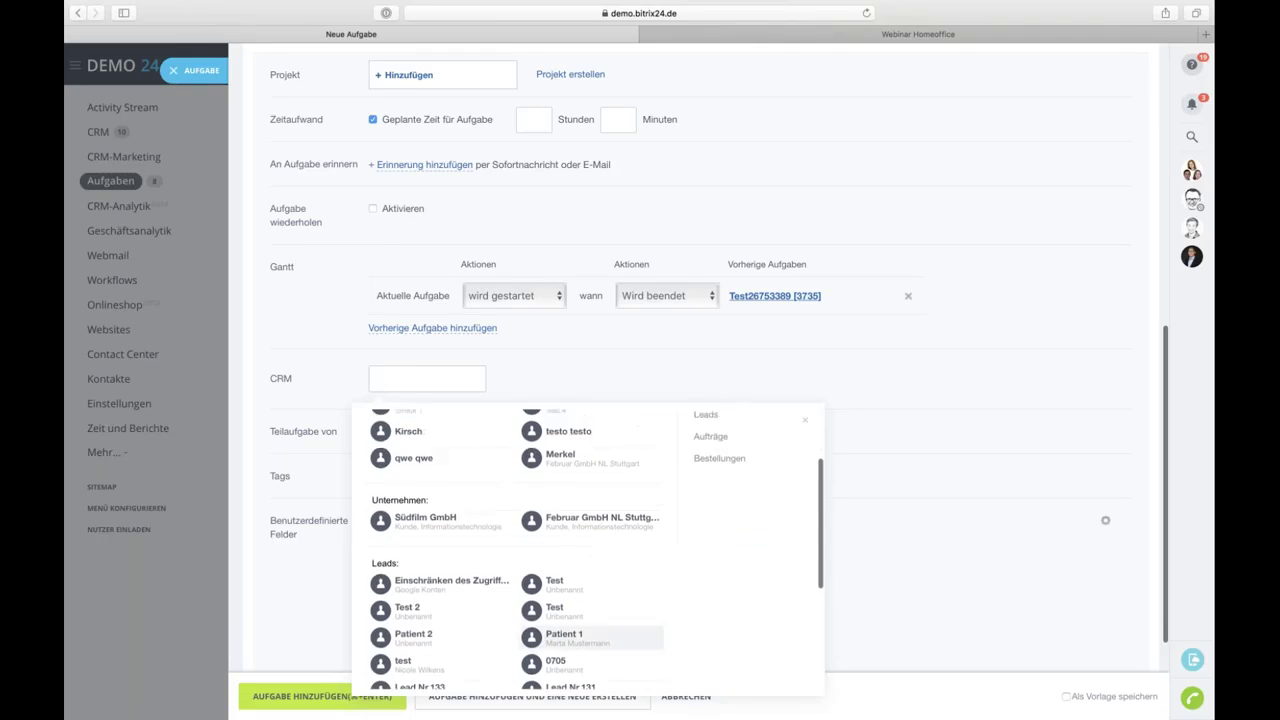
{"action": "scroll", "coordinate": [470, 592], "scroll_direction": "up", "scroll_amount": 1}
{"action": "scroll", "coordinate": [448, 582], "scroll_direction": "up", "scroll_amount": 1}
{"action": "scroll", "coordinate": [457, 569], "scroll_direction": "down", "scroll_amount": 10}
{"action": "scroll", "coordinate": [456, 568], "scroll_direction": "up", "scroll_amount": 10}
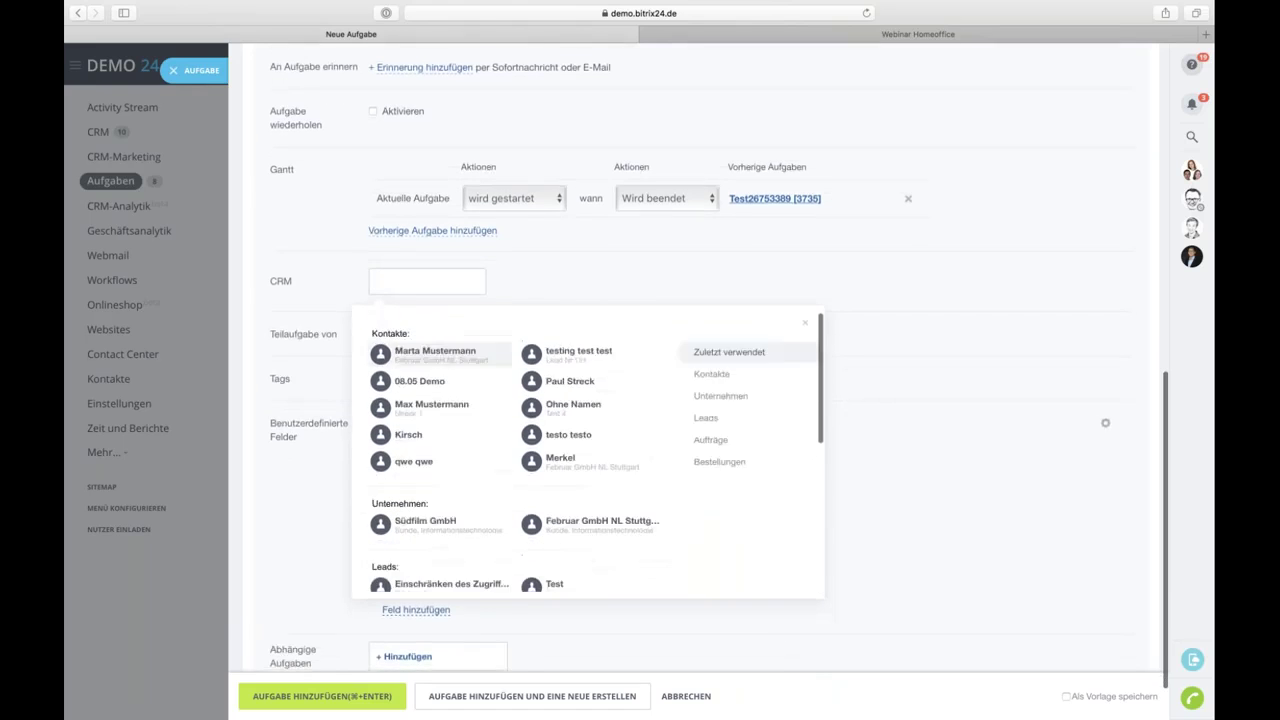
{"action": "left_click", "coordinate": [641, 348]}
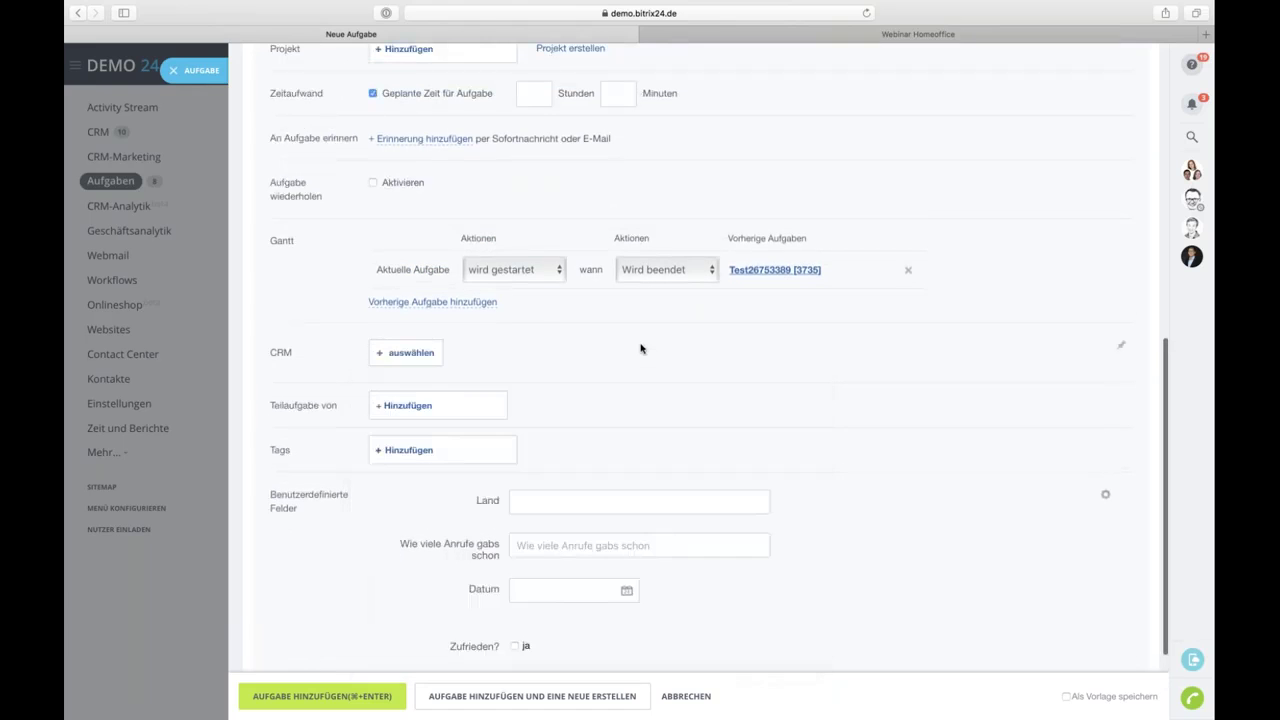
{"action": "left_click", "coordinate": [410, 406]}
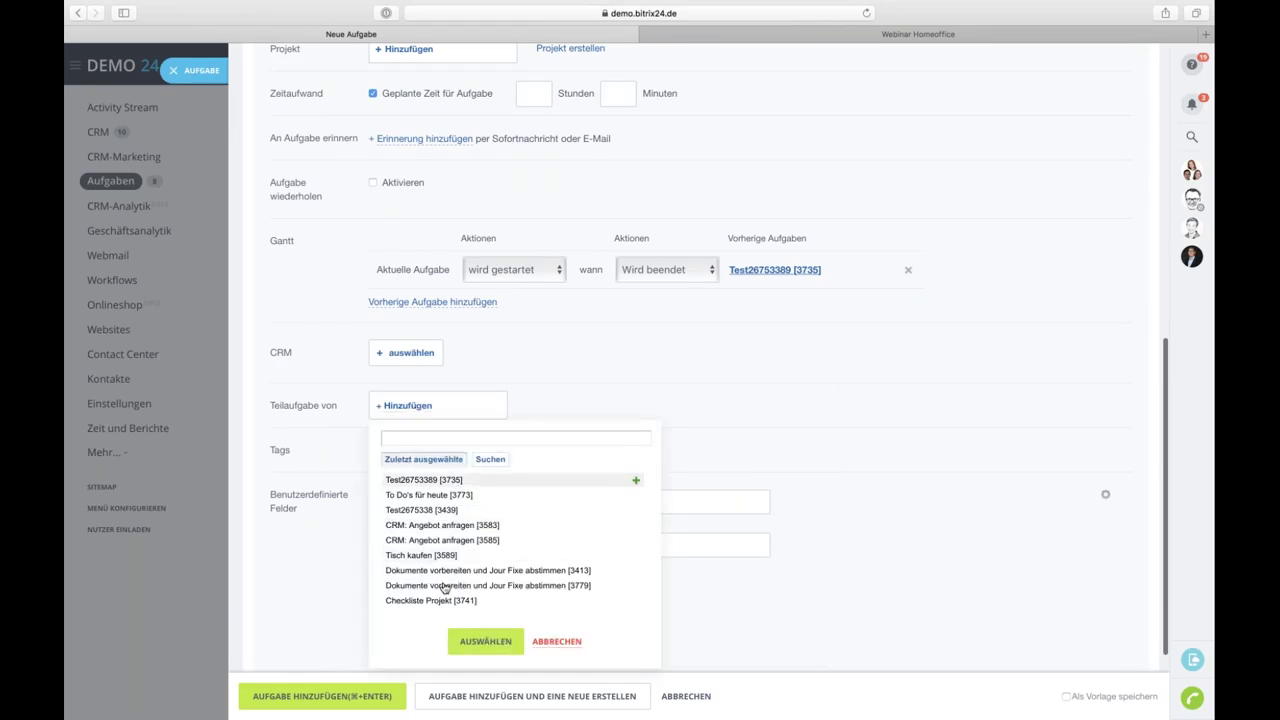
{"action": "left_click", "coordinate": [559, 407]}
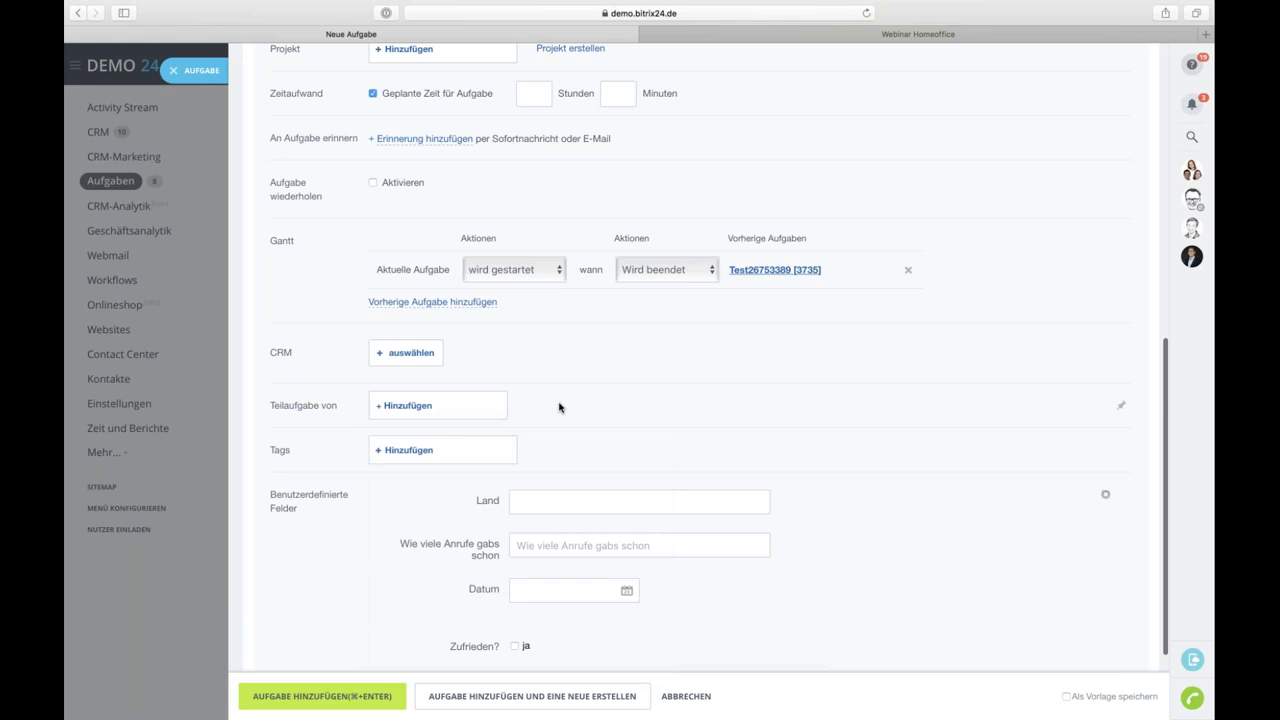
Check the available tags and the dependent-task choices for the new task without selecting any.
{"action": "scroll", "coordinate": [559, 407], "scroll_direction": "down", "scroll_amount": 3}
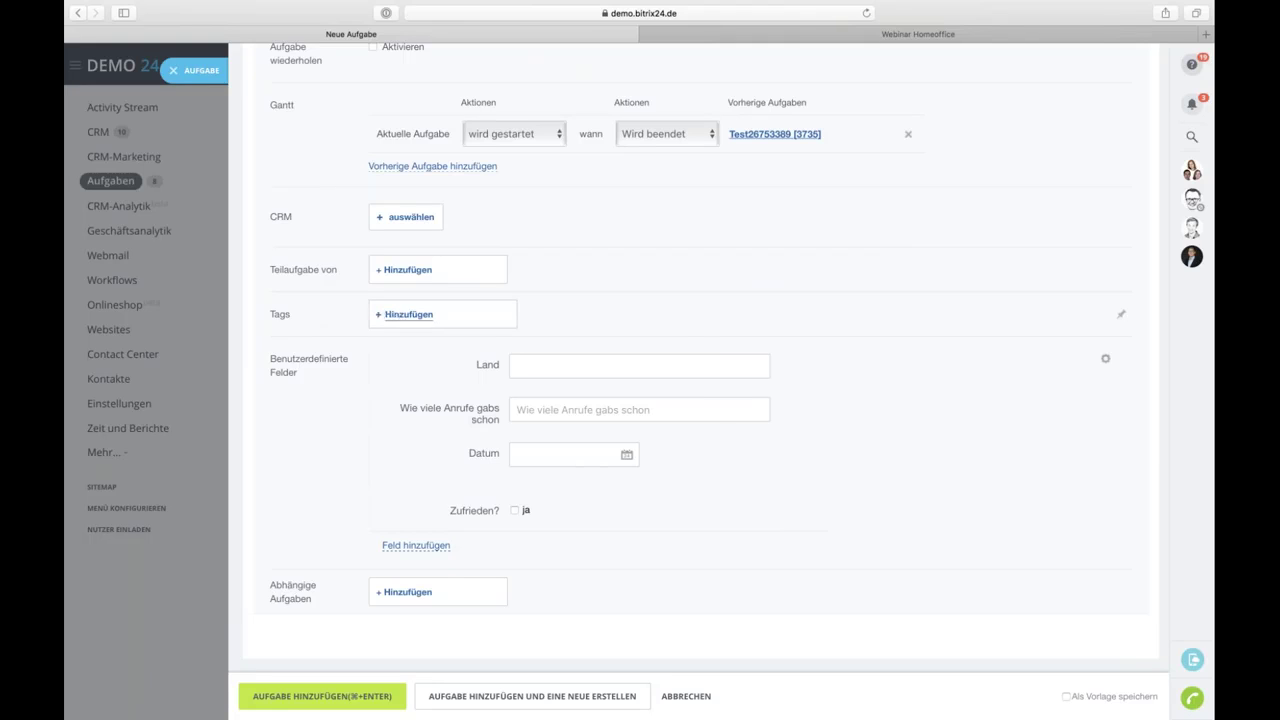
{"action": "left_click", "coordinate": [408, 314]}
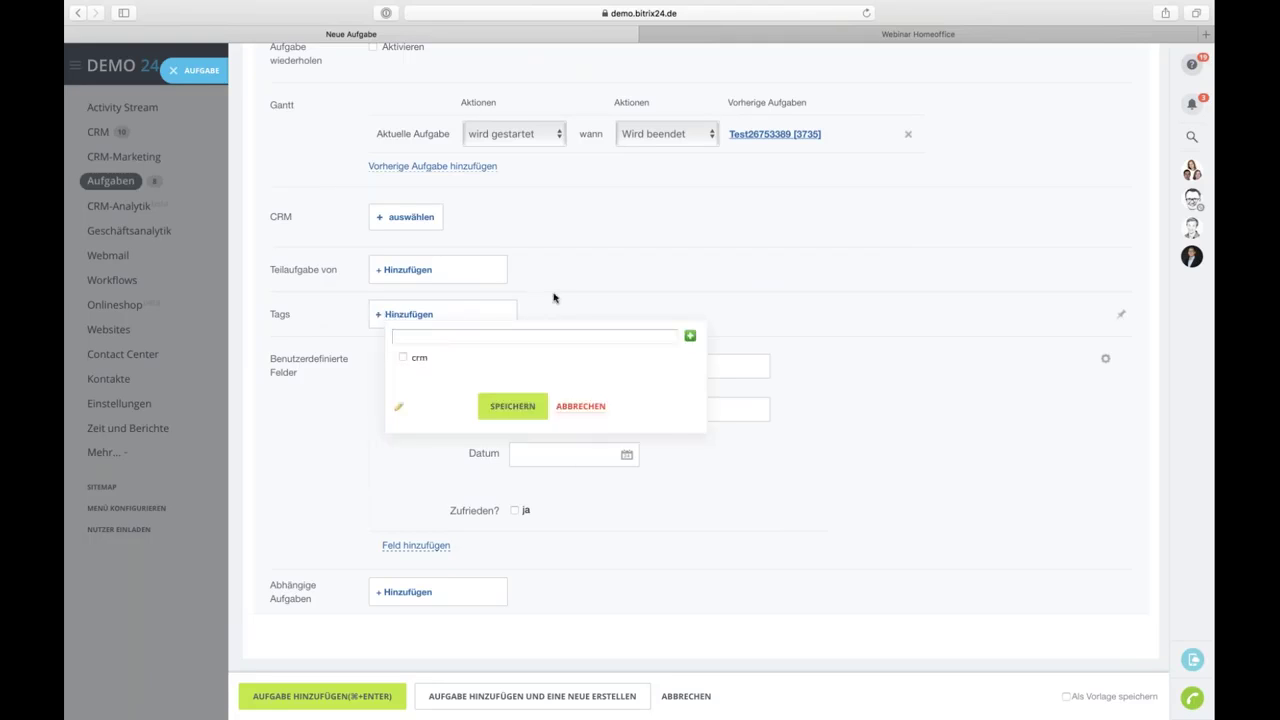
{"action": "left_click", "coordinate": [580, 408]}
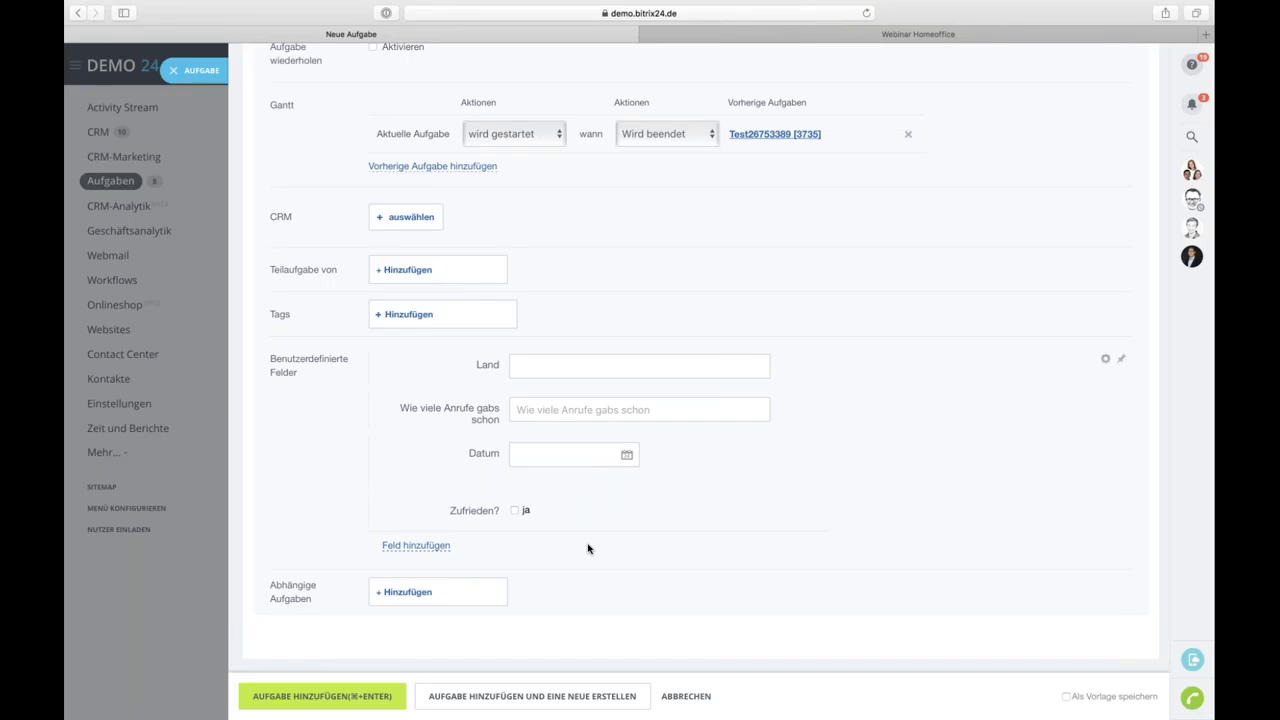
{"action": "left_click", "coordinate": [399, 594]}
{"action": "left_click", "coordinate": [310, 496]}
Name the new task Webinar and add it to the task list.
{"action": "left_click", "coordinate": [311, 695]}
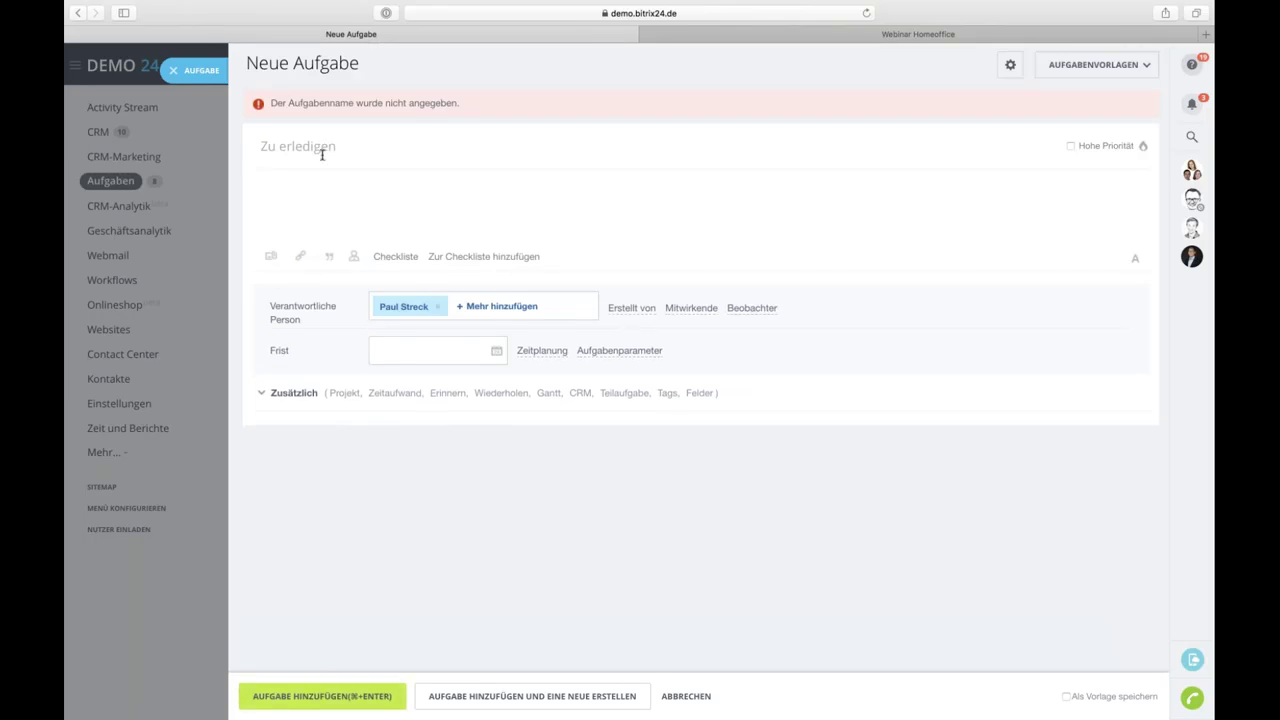
{"action": "type", "text": "Webinar"}
{"action": "left_click", "coordinate": [292, 696]}
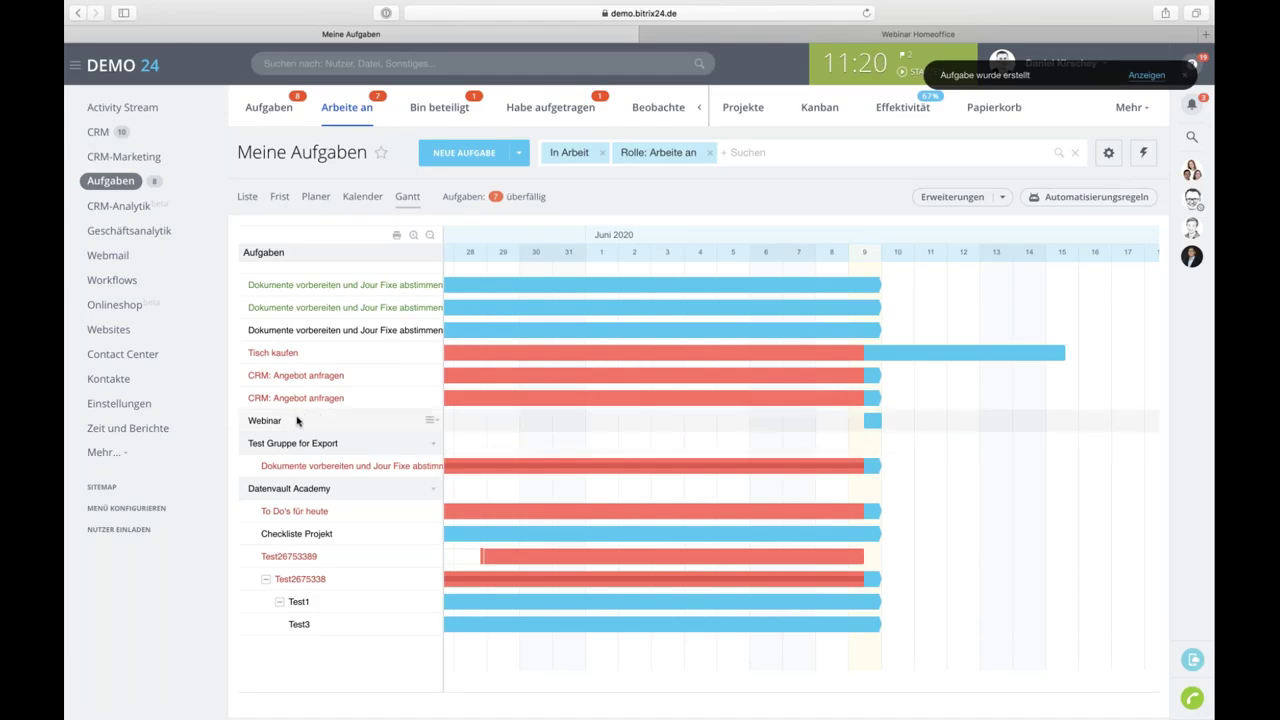
Compare the Webinar and Test26753389 bars in the Gantt chart and review this month's task efficiency overview.
{"action": "mouse_move", "coordinate": [877, 421]}
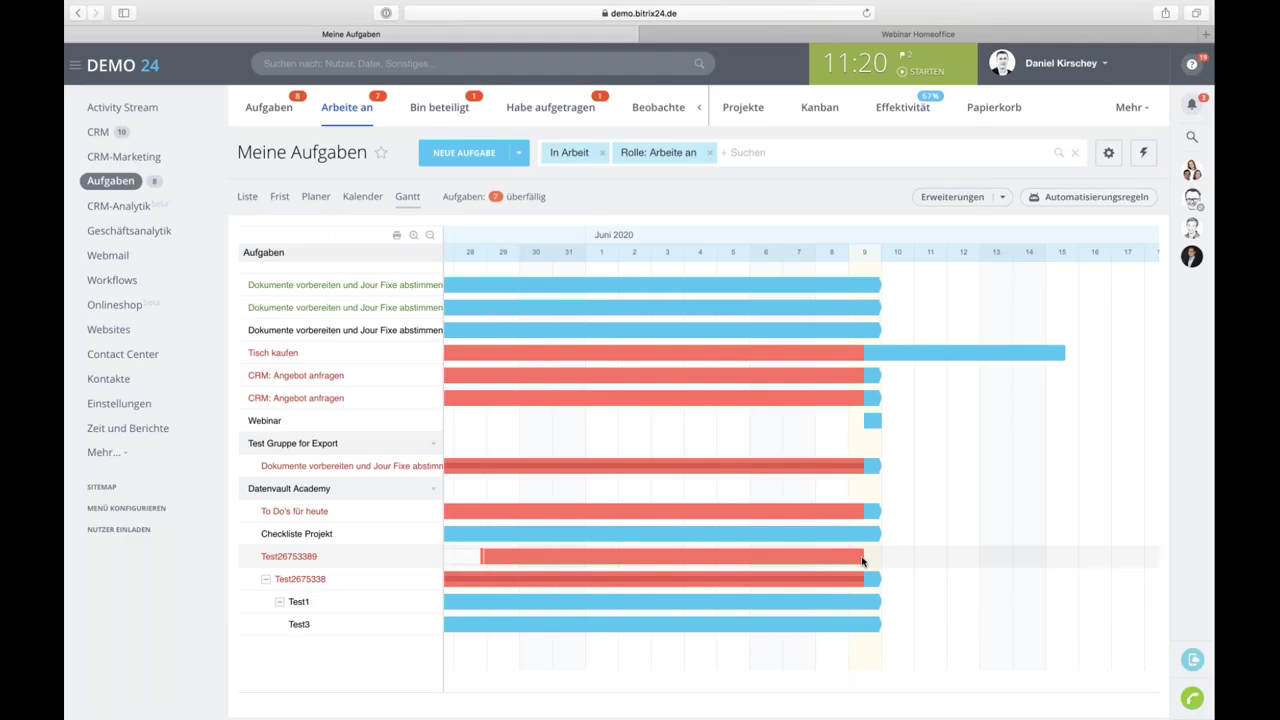
{"action": "mouse_move", "coordinate": [862, 560]}
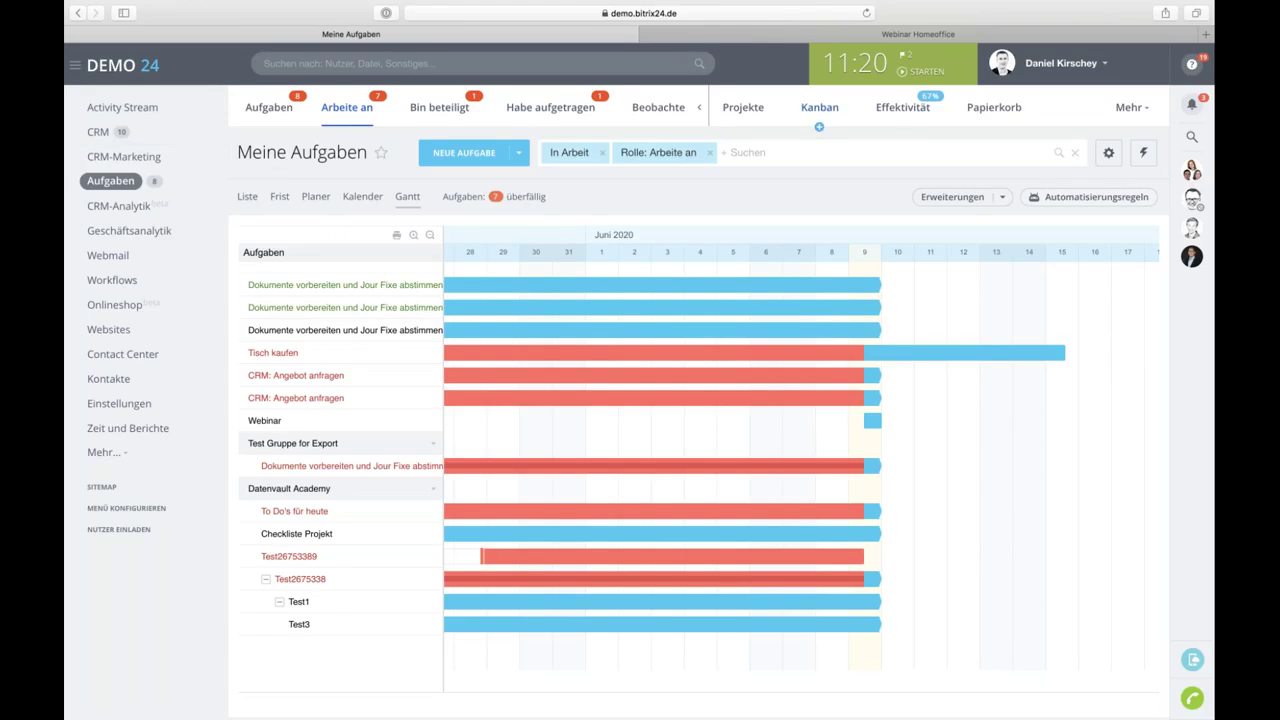
{"action": "left_click", "coordinate": [898, 107]}
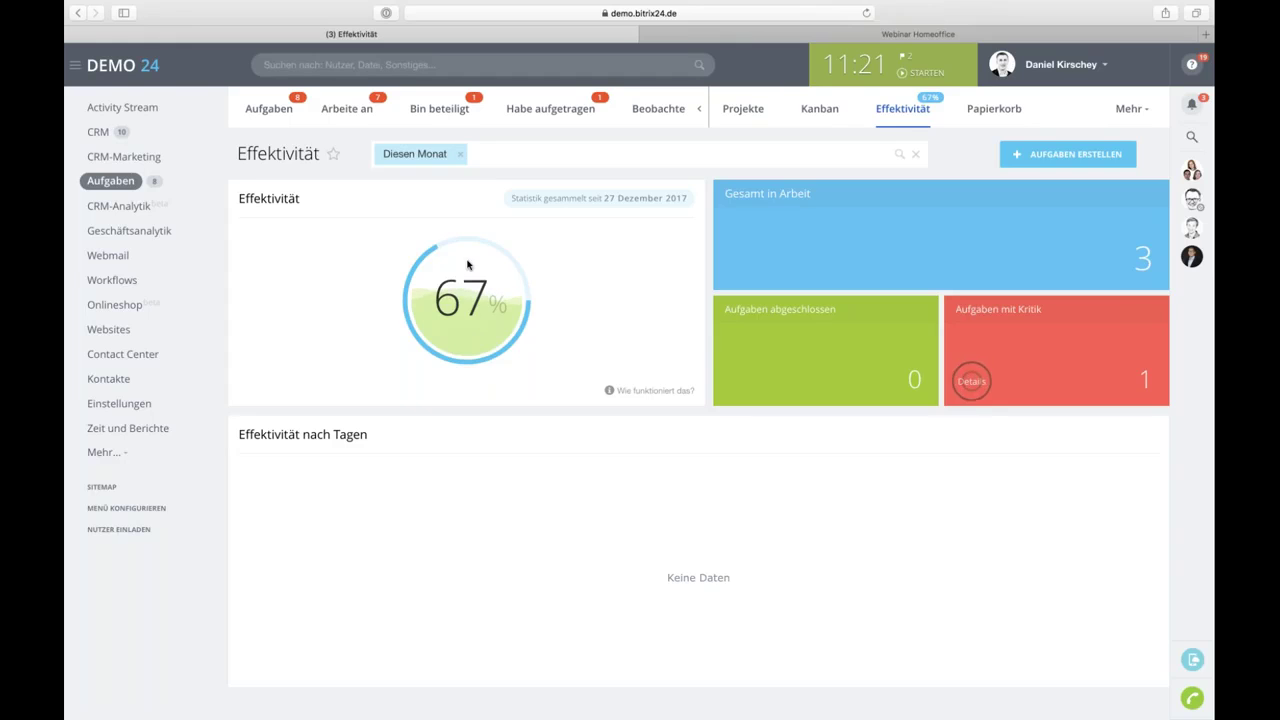
{"action": "scroll", "coordinate": [708, 502], "scroll_direction": "down", "scroll_amount": 1}
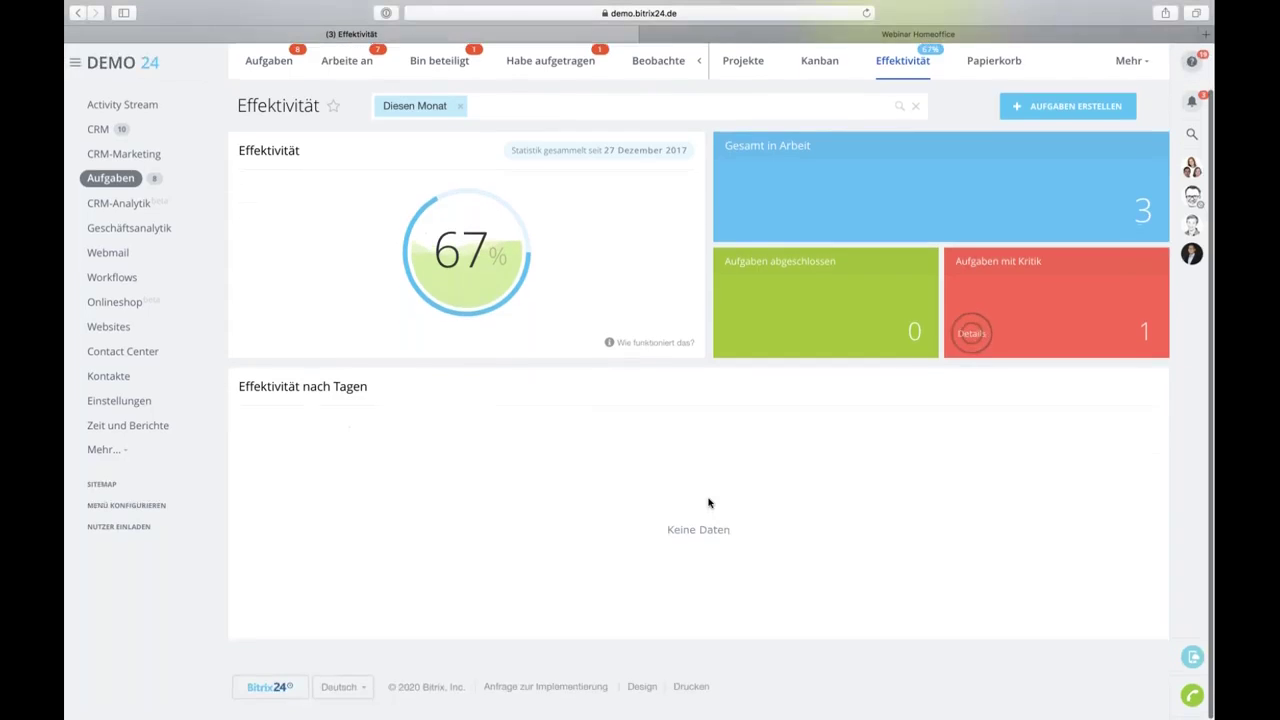
{"action": "scroll", "coordinate": [708, 502], "scroll_direction": "up", "scroll_amount": 1}
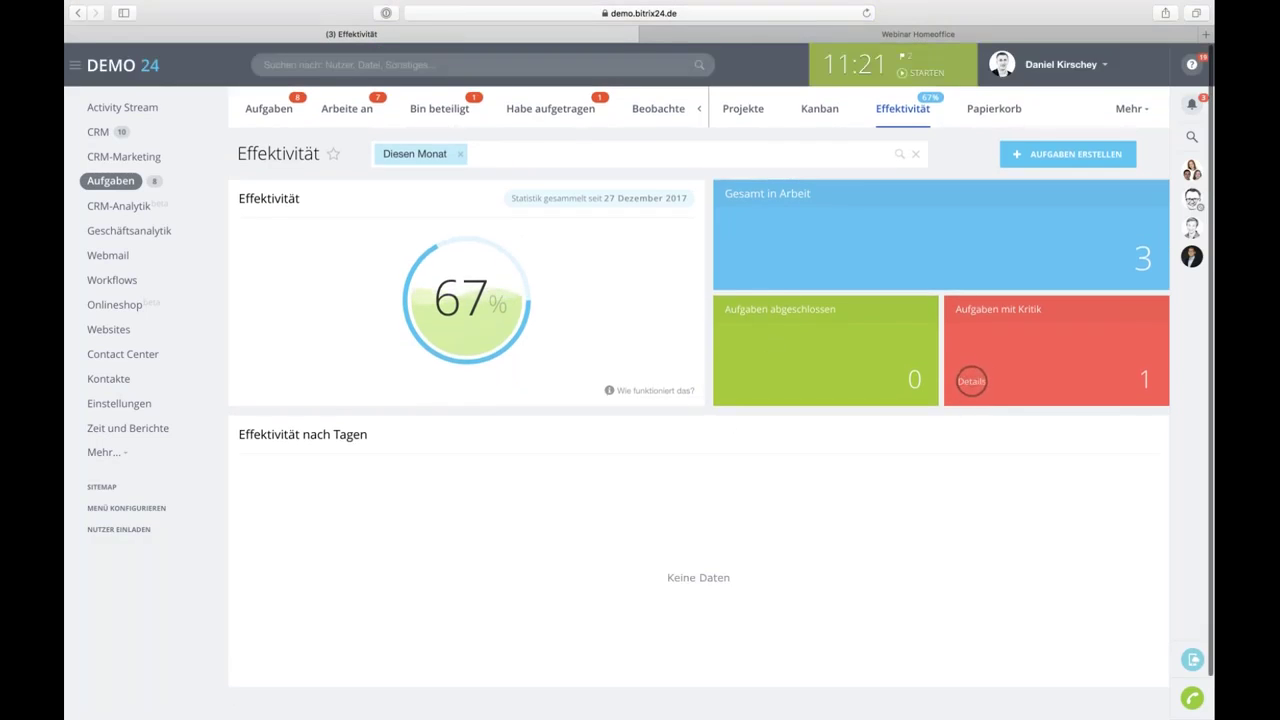
From the own user profile, check the overdue tasks behind the efficiency rating and return to the main efficiency page.
{"action": "left_click", "coordinate": [1050, 64]}
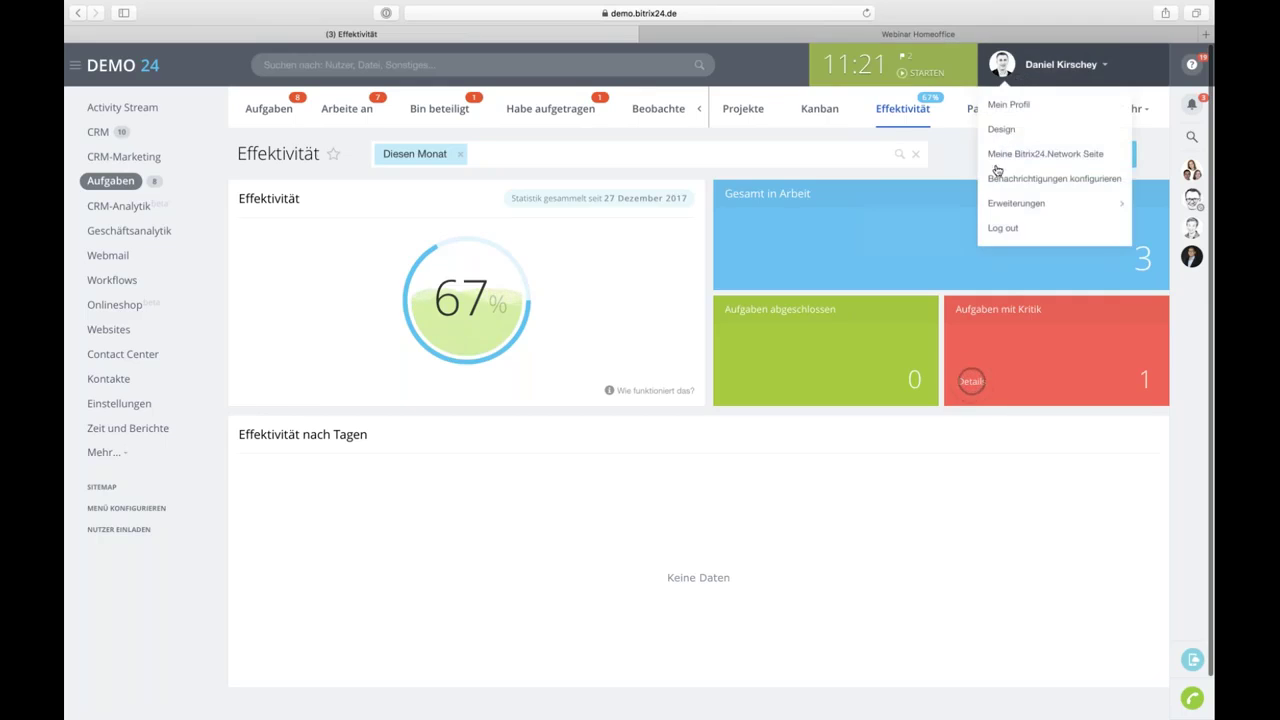
{"action": "left_click", "coordinate": [1013, 108]}
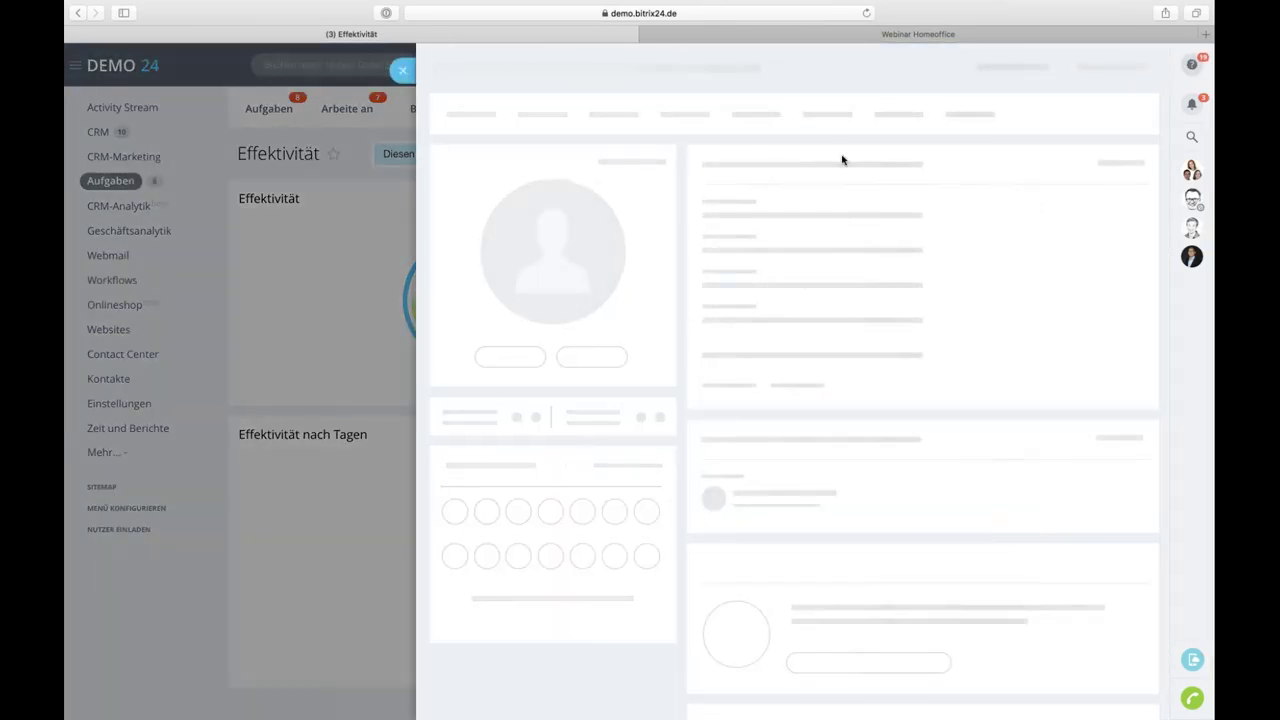
{"action": "left_click", "coordinate": [500, 410]}
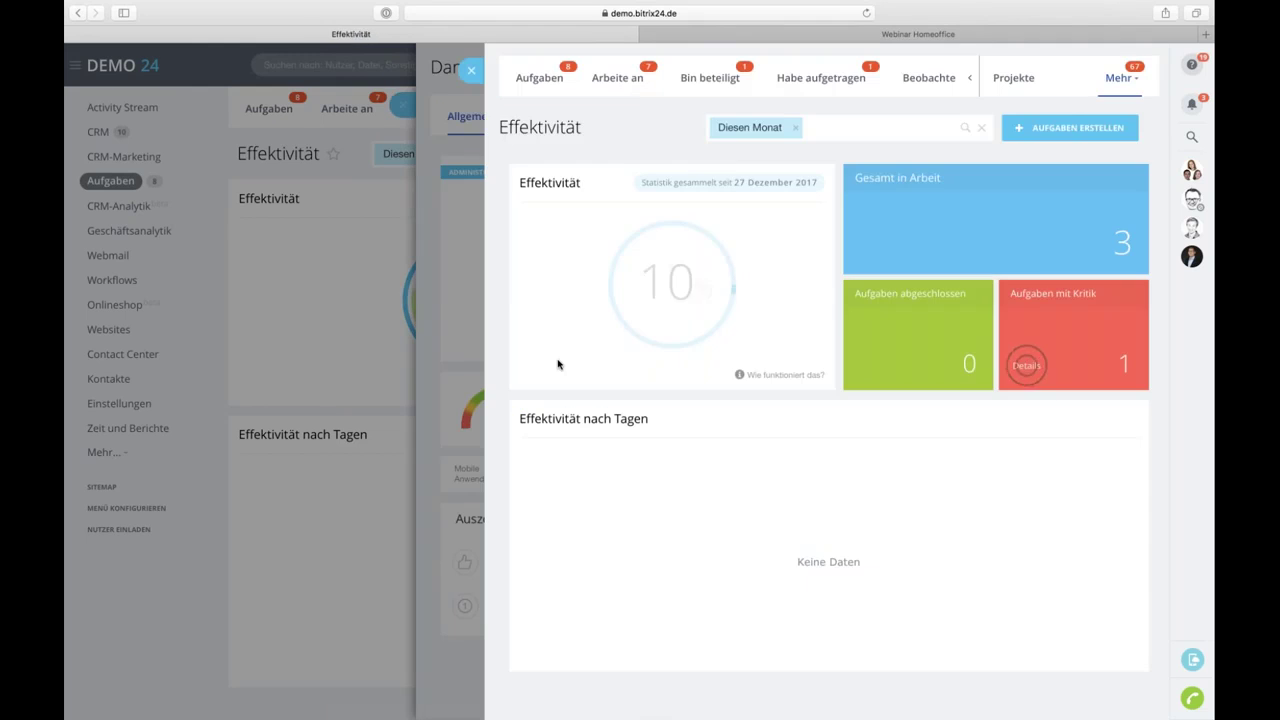
{"action": "left_click", "coordinate": [1011, 362]}
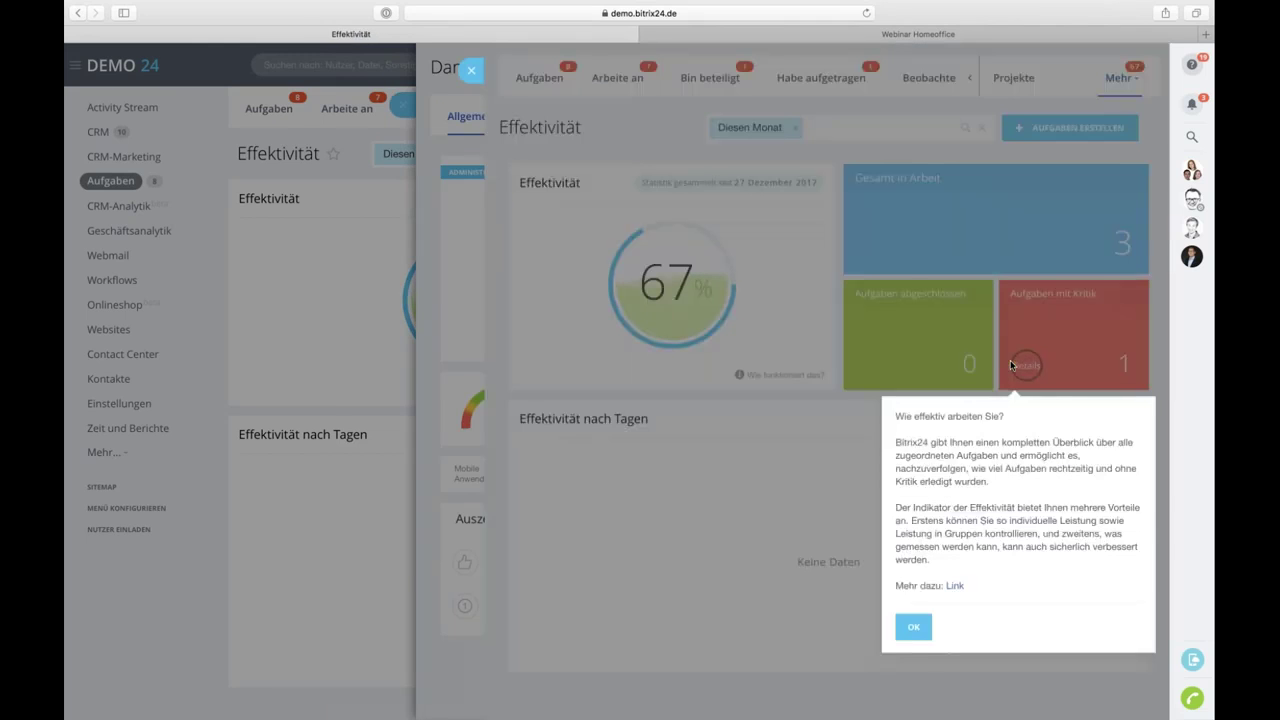
{"action": "left_click", "coordinate": [913, 626]}
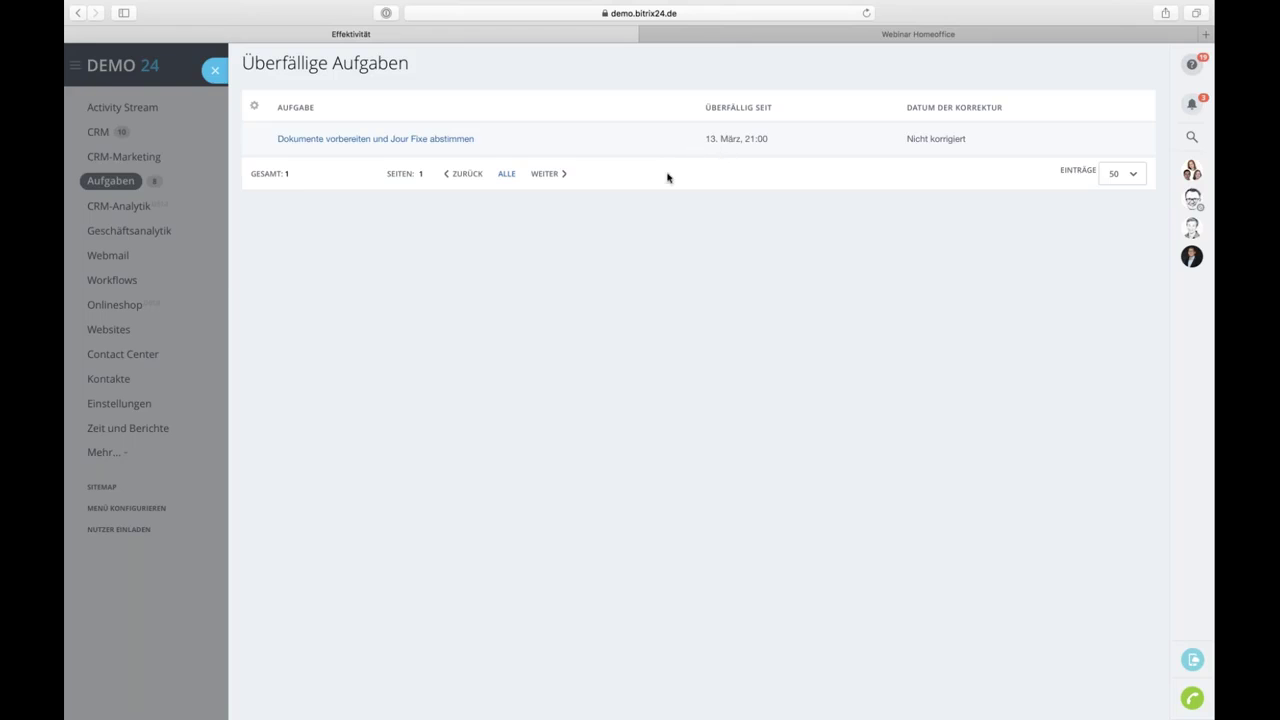
{"action": "left_click", "coordinate": [209, 284]}
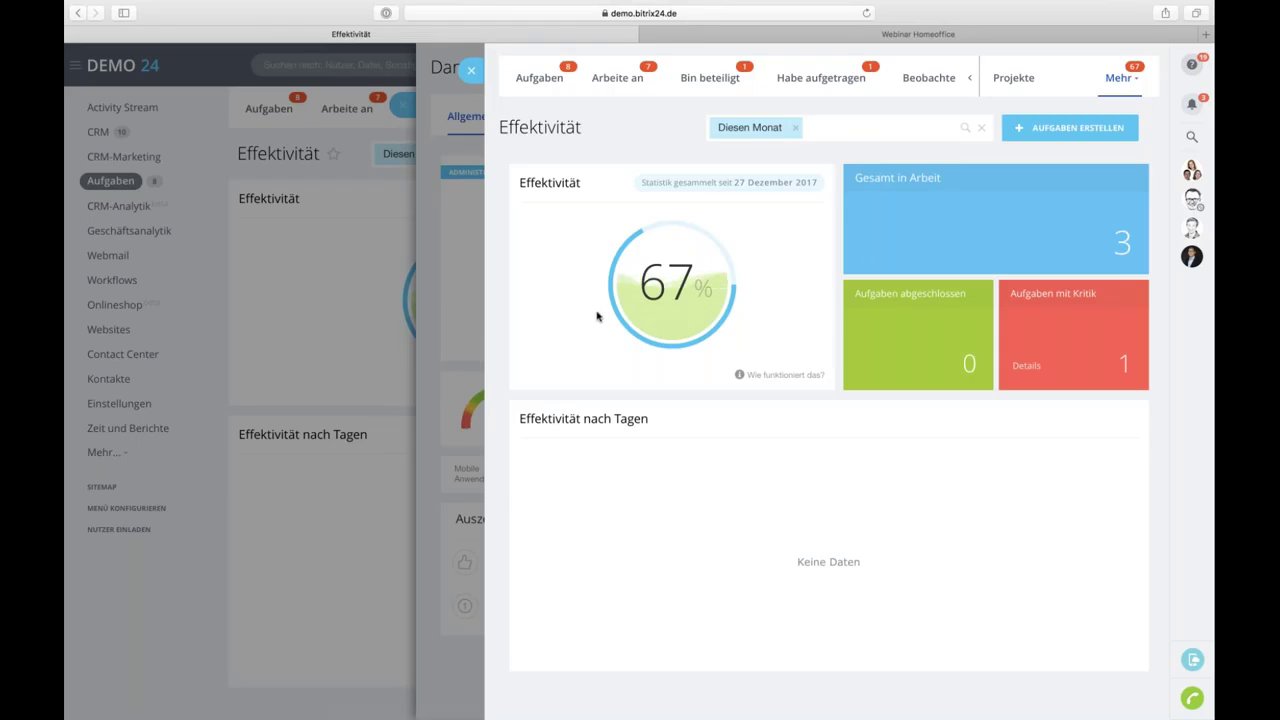
{"action": "left_click", "coordinate": [486, 333]}
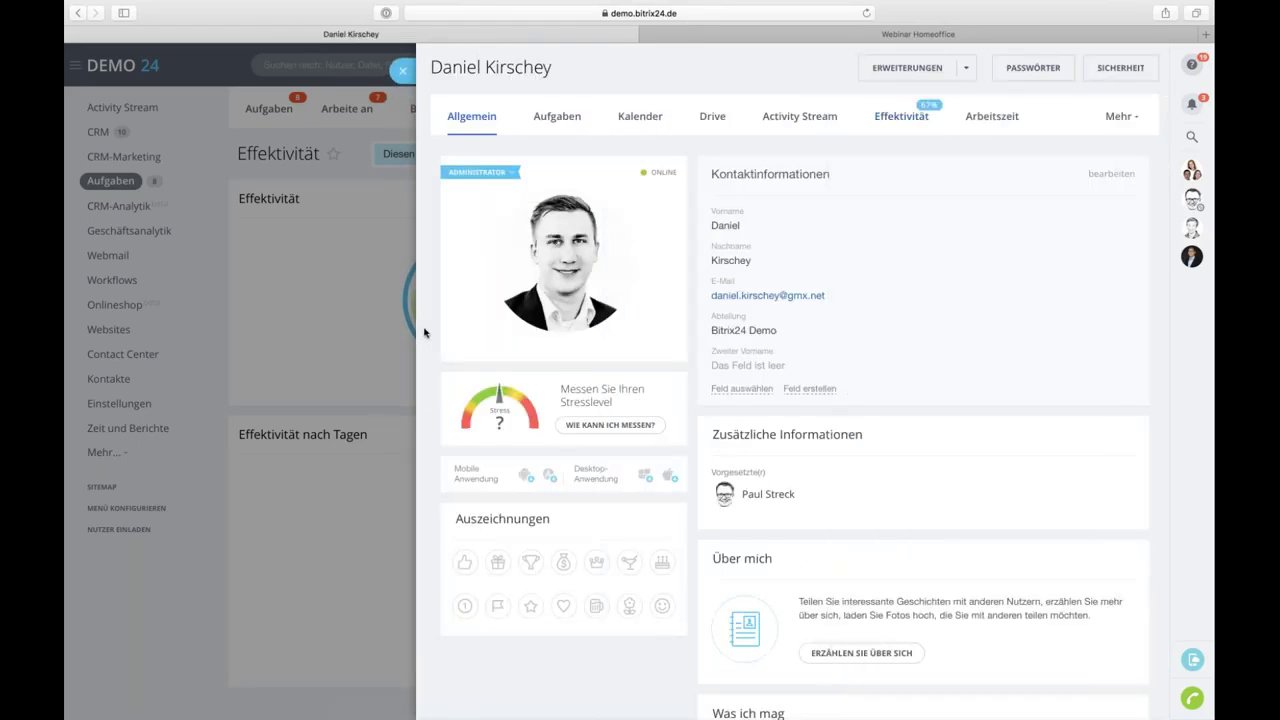
{"action": "left_click", "coordinate": [368, 368]}
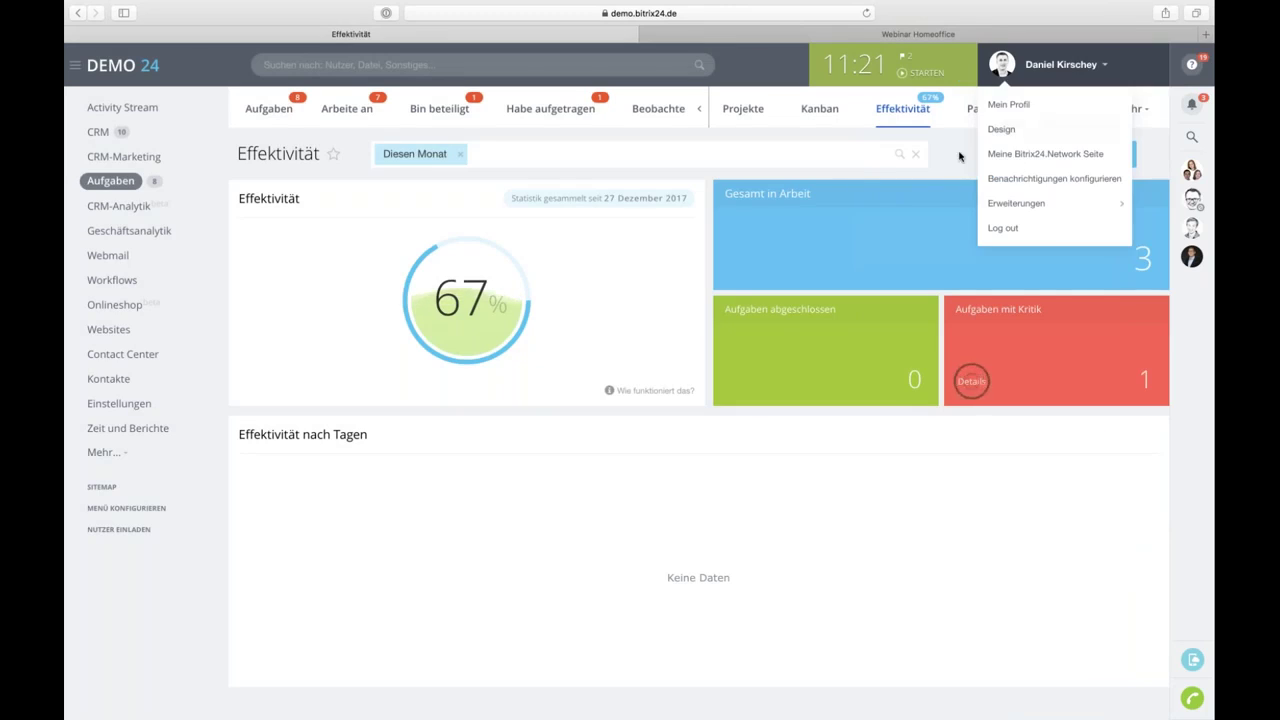
{"action": "left_click", "coordinate": [959, 156]}
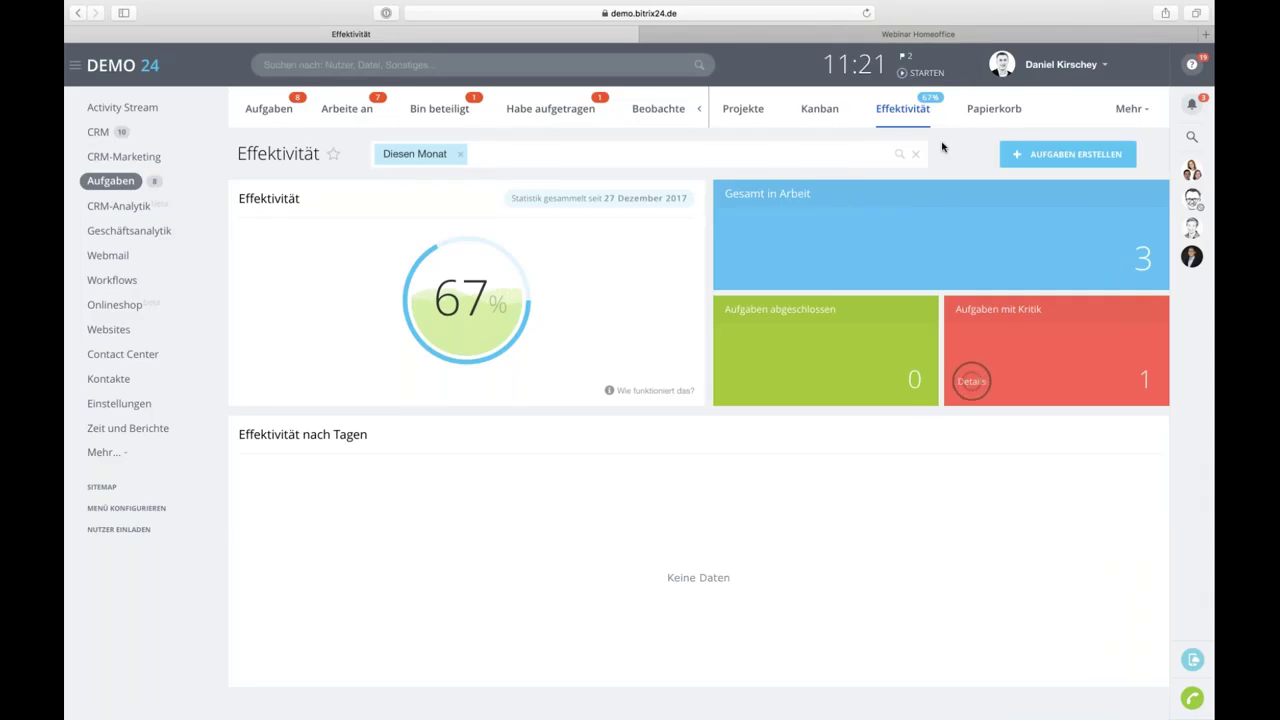
Switch to the webinar portal and open the Aktivitäten-Dashboard among the CRM analytics' own reports.
{"action": "left_click", "coordinate": [815, 36]}
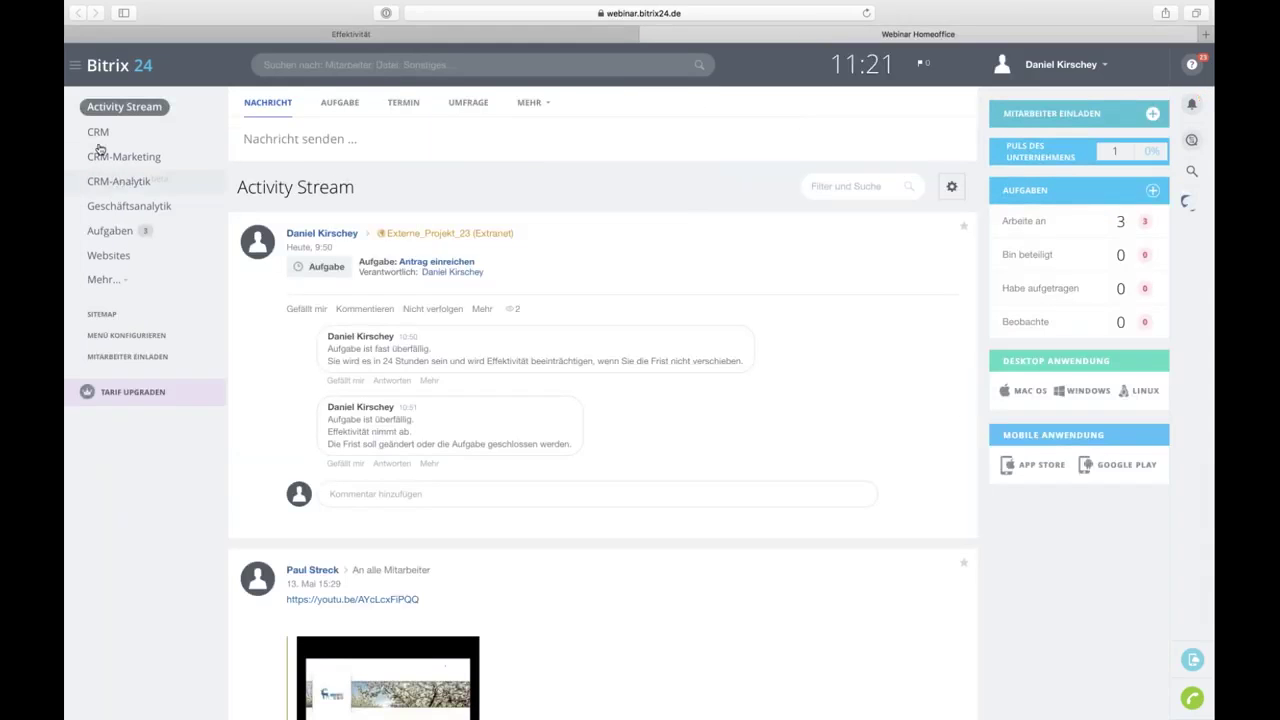
{"action": "left_click", "coordinate": [98, 131]}
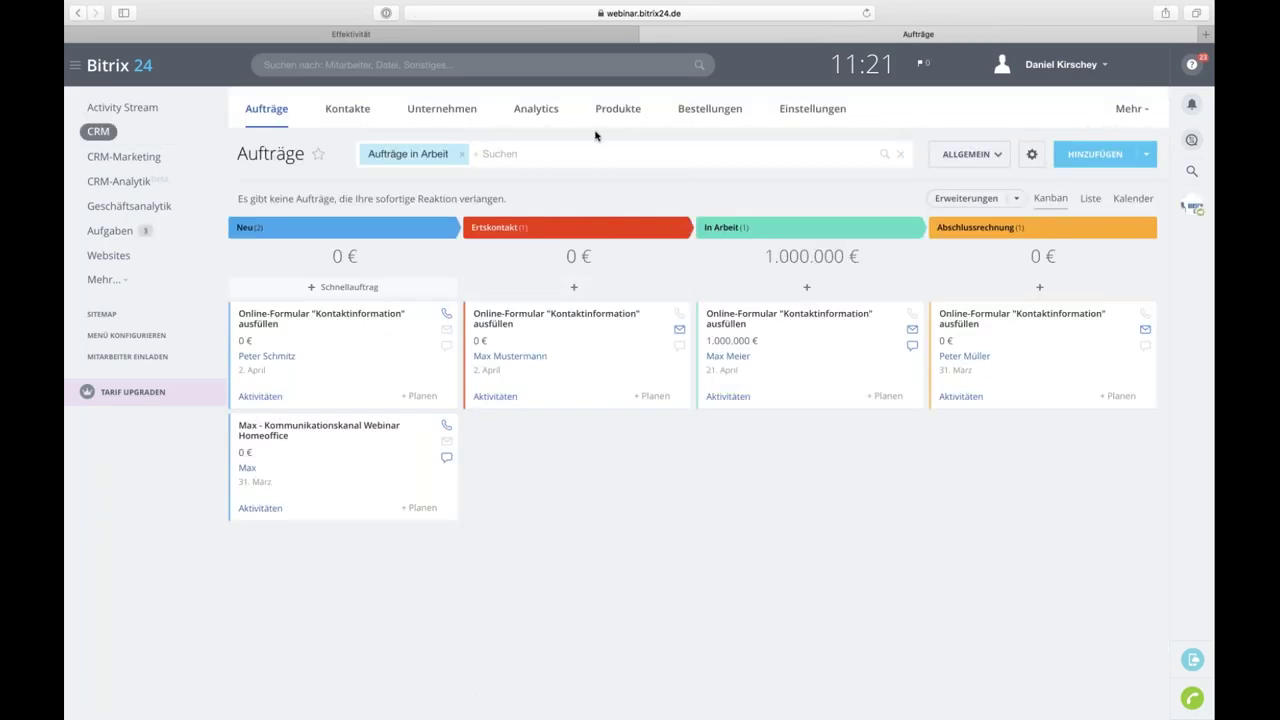
{"action": "left_click", "coordinate": [536, 108]}
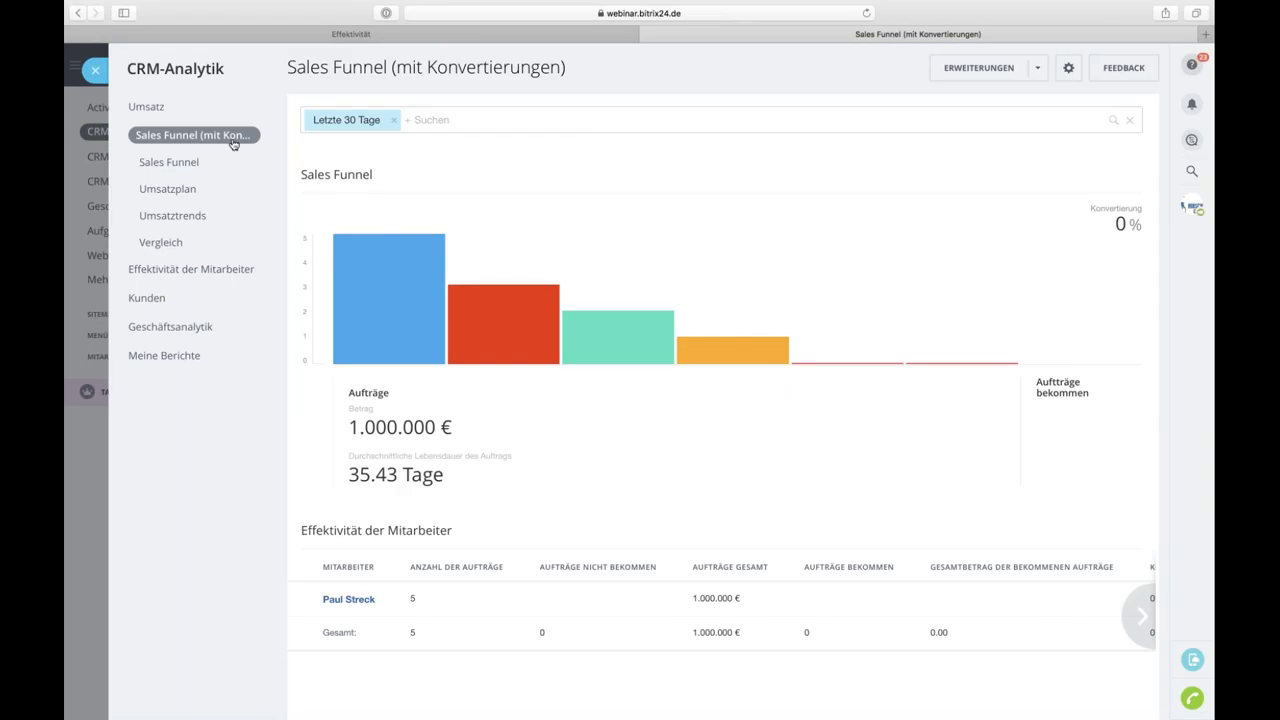
{"action": "left_click", "coordinate": [173, 354]}
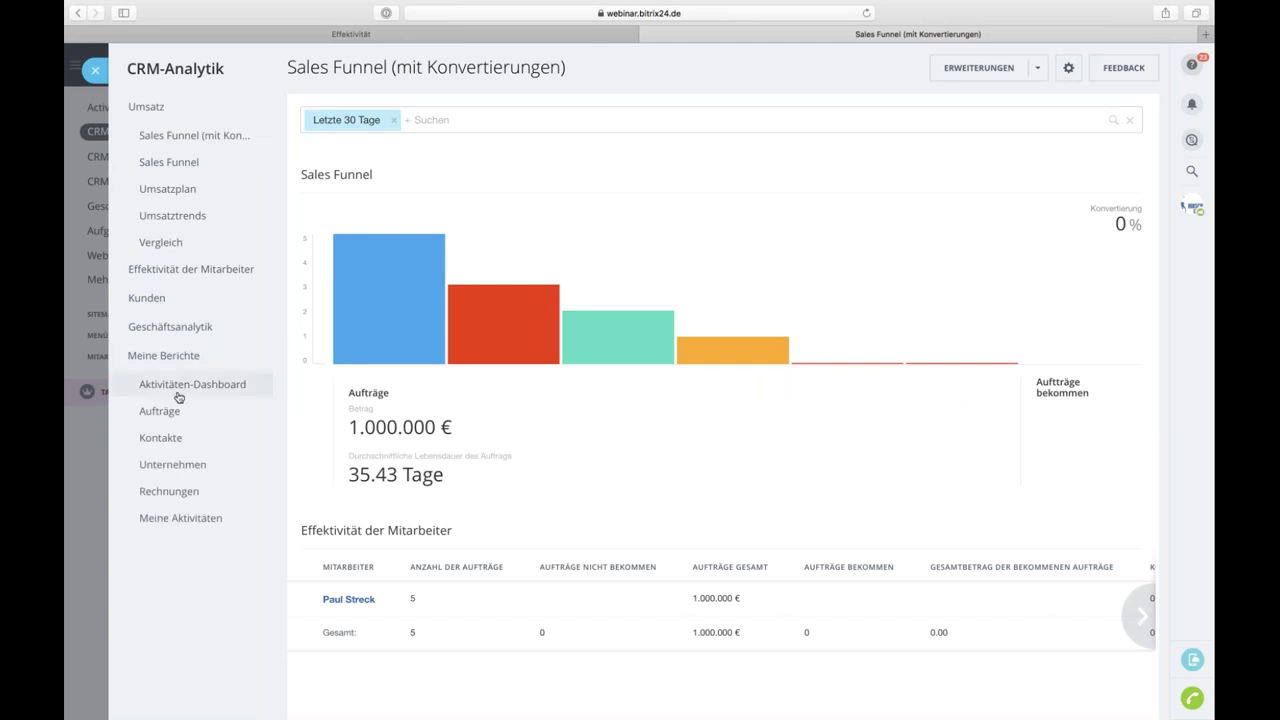
{"action": "left_click", "coordinate": [179, 390]}
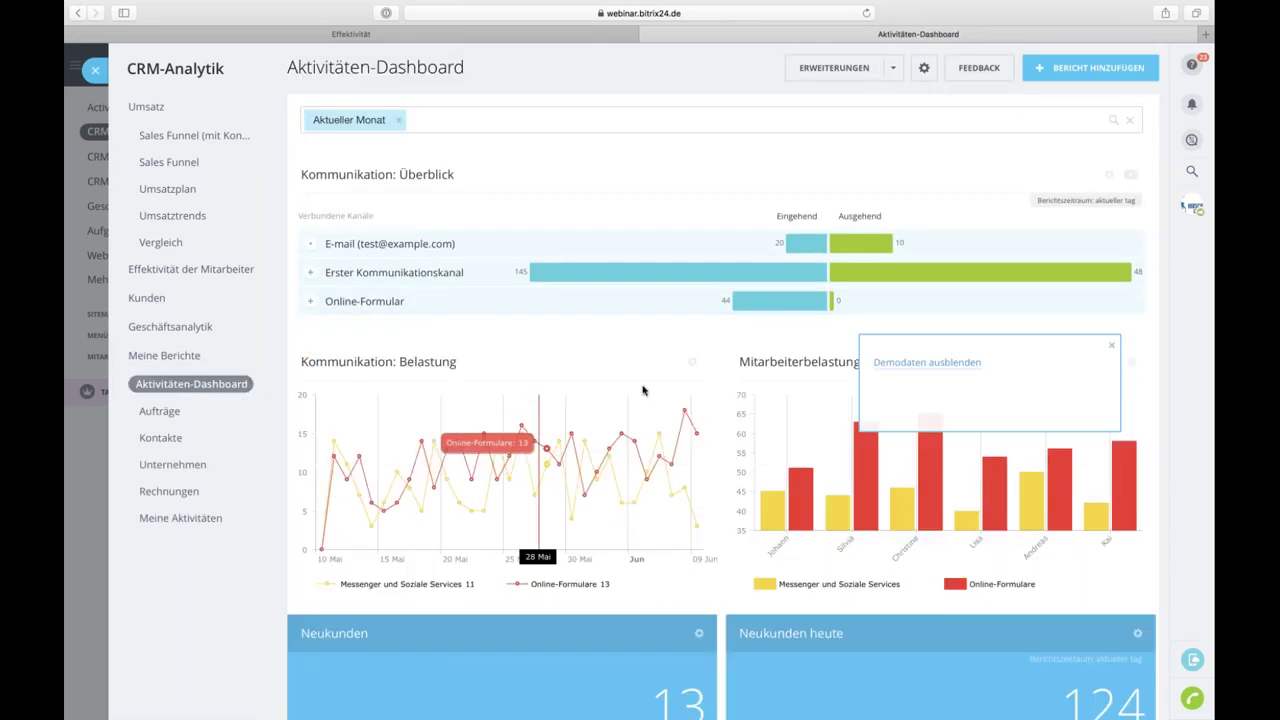
Examine the dashboard's communication overview, communication load, employee workload and new customer reports.
{"action": "mouse_move", "coordinate": [886, 428]}
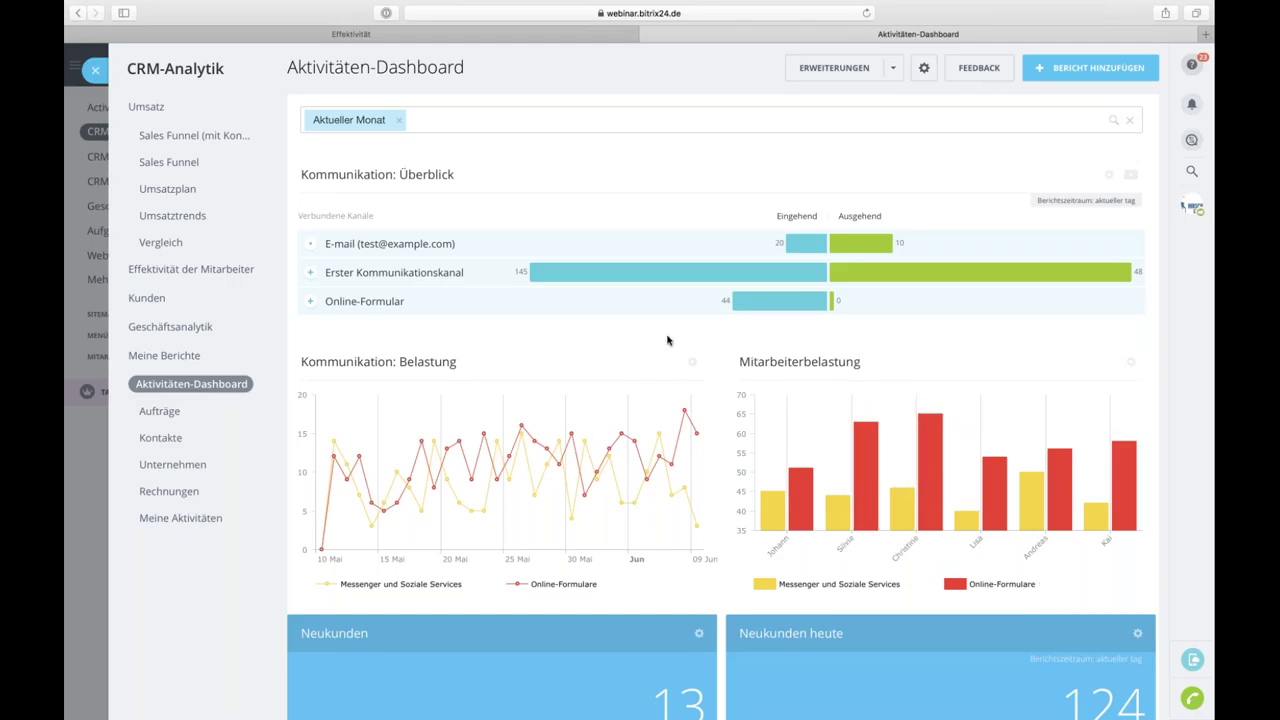
{"action": "scroll", "coordinate": [669, 343], "scroll_direction": "down", "scroll_amount": 2}
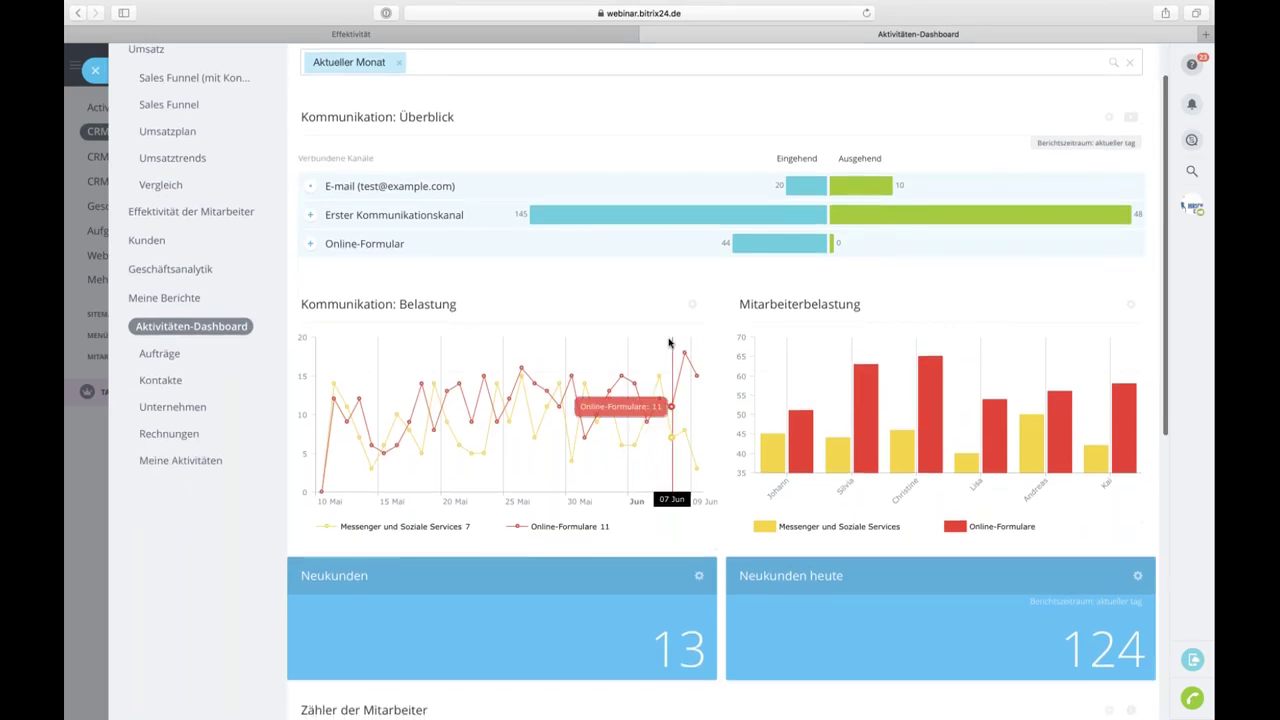
{"action": "scroll", "coordinate": [669, 345], "scroll_direction": "down", "scroll_amount": 2}
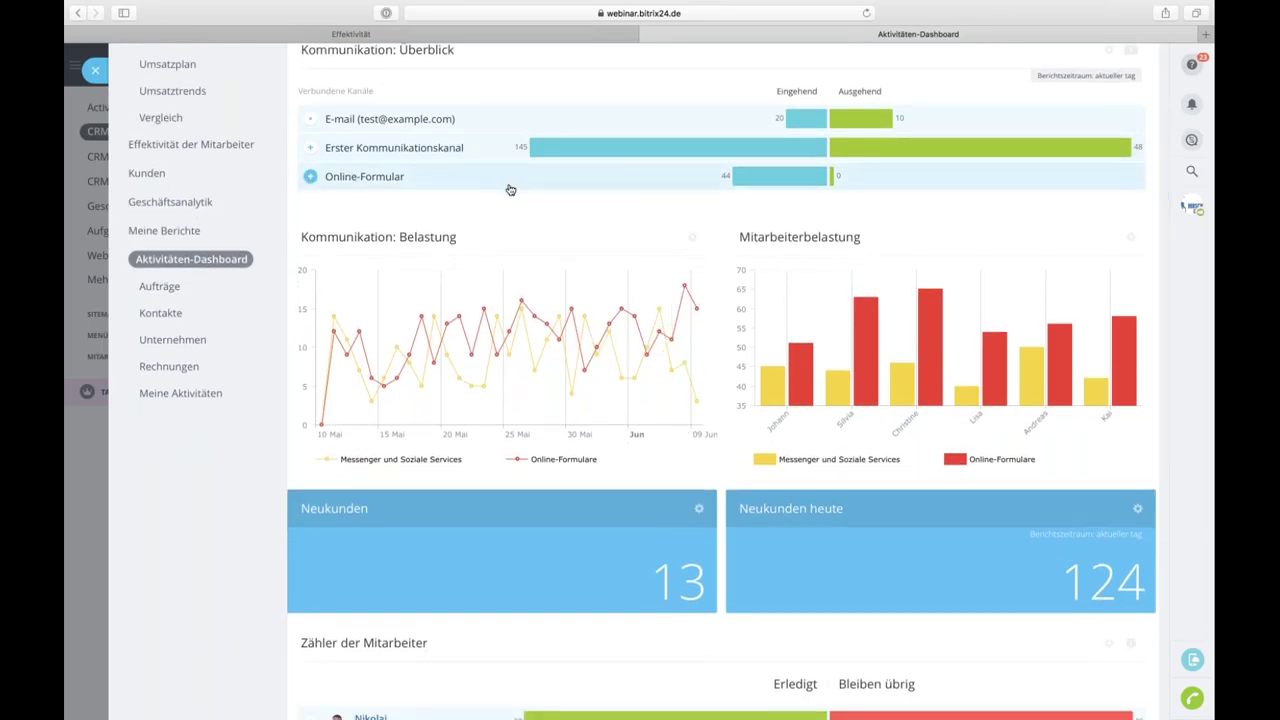
{"action": "scroll", "coordinate": [510, 190], "scroll_direction": "down", "scroll_amount": 3}
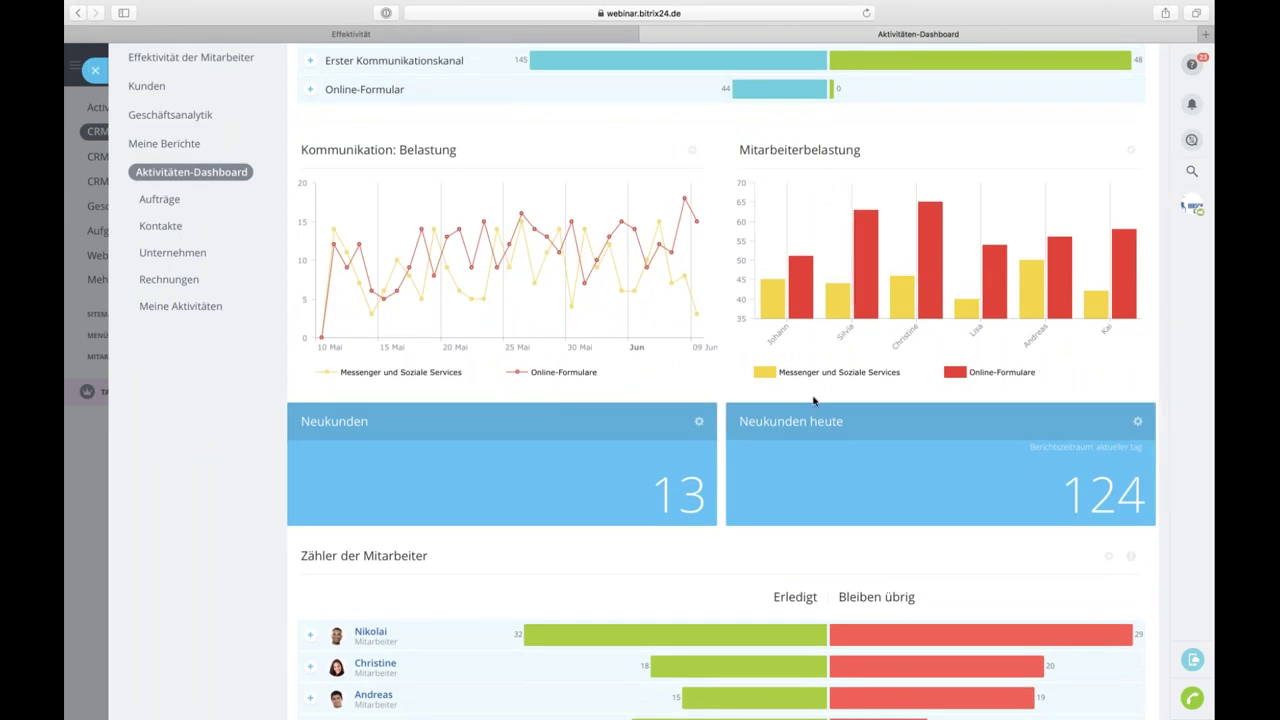
{"action": "scroll", "coordinate": [719, 551], "scroll_direction": "down", "scroll_amount": 6}
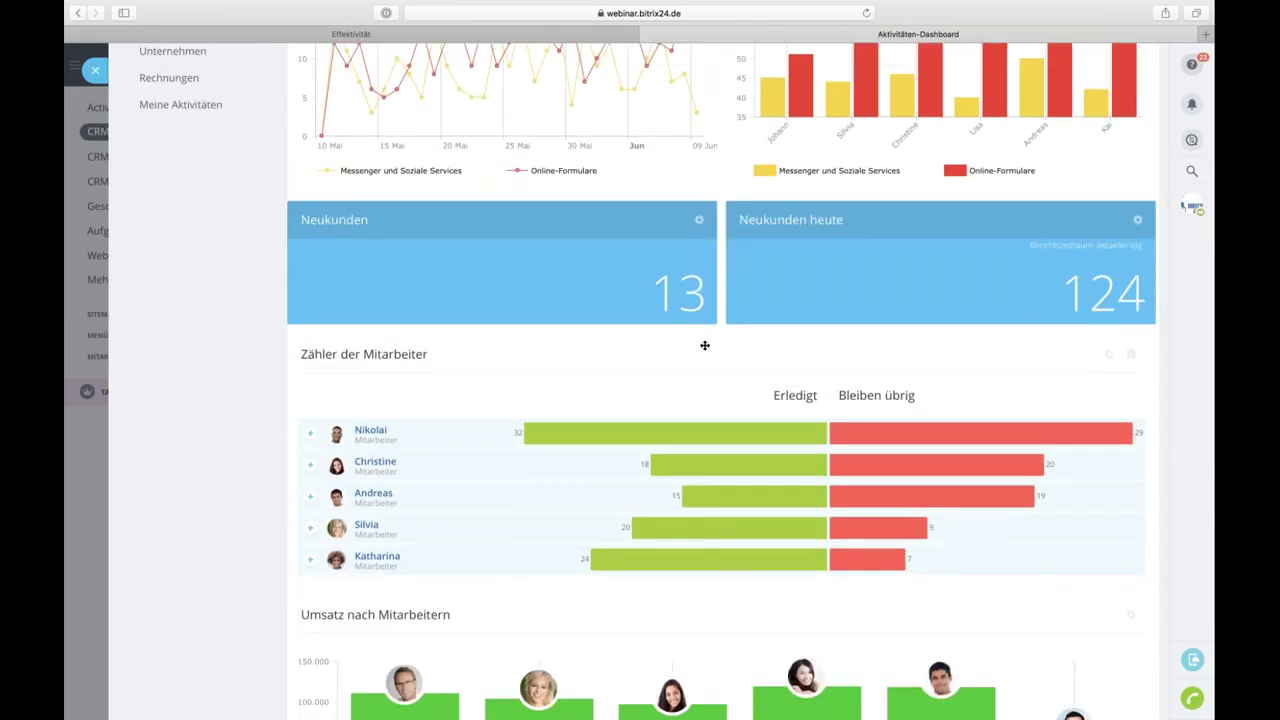
Examine the employee counters, expanding and collapsing the first employee's breakdown by CRM element.
{"action": "scroll", "coordinate": [704, 345], "scroll_direction": "down", "scroll_amount": 1}
{"action": "scroll", "coordinate": [679, 301], "scroll_direction": "down", "scroll_amount": 4}
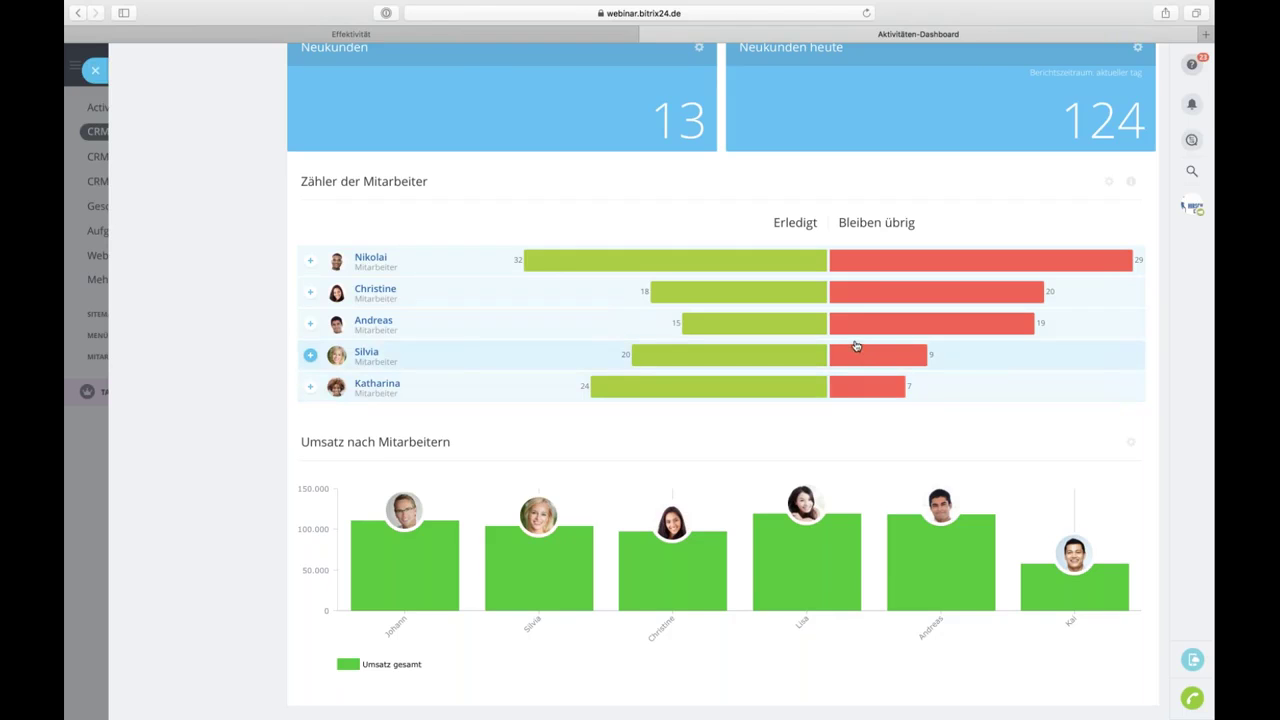
{"action": "left_click", "coordinate": [309, 261]}
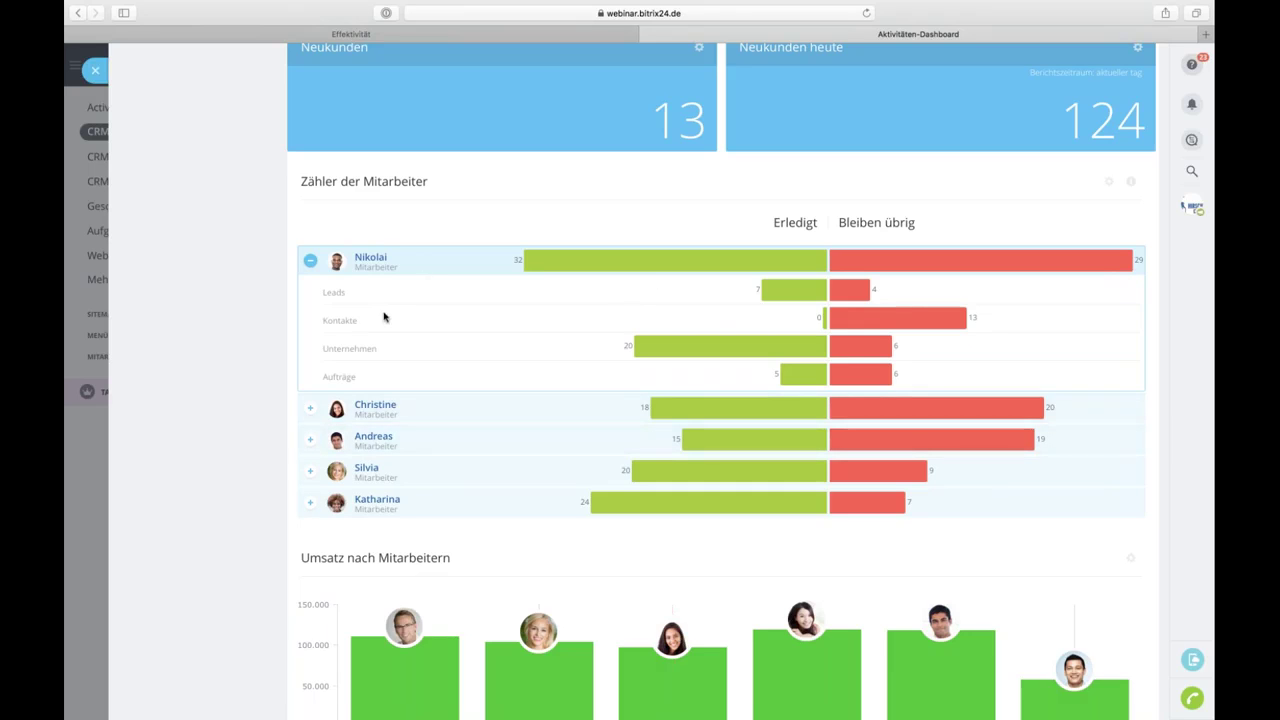
{"action": "left_click", "coordinate": [310, 260]}
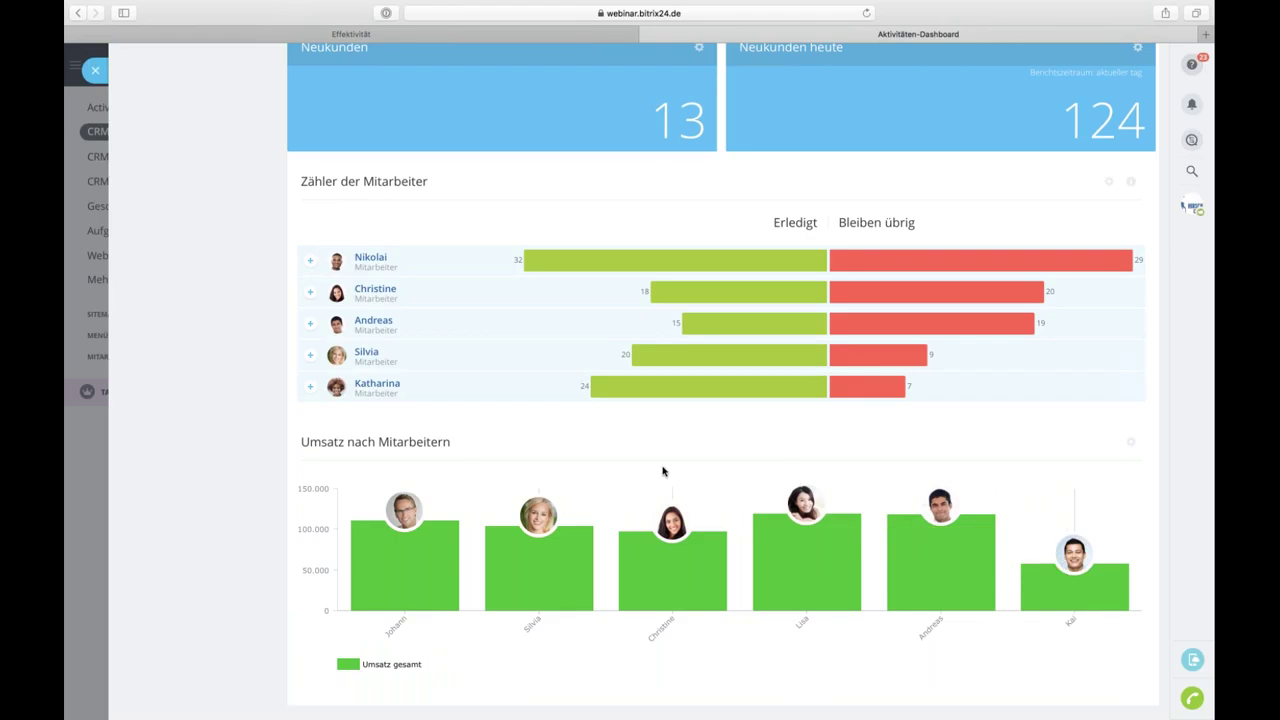
Open the Meine Aktivitäten report in CRM analytics.
{"action": "scroll", "coordinate": [378, 410], "scroll_direction": "up", "scroll_amount": 2}
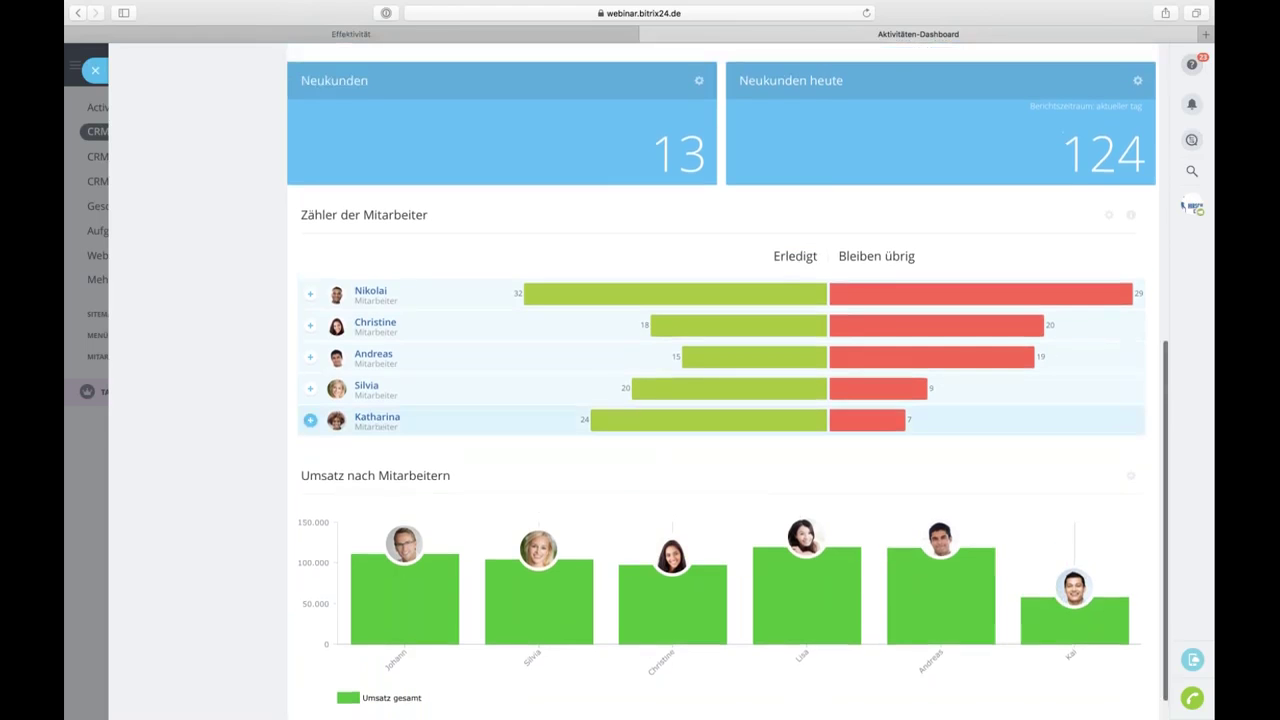
{"action": "scroll", "coordinate": [290, 420], "scroll_direction": "up", "scroll_amount": 10}
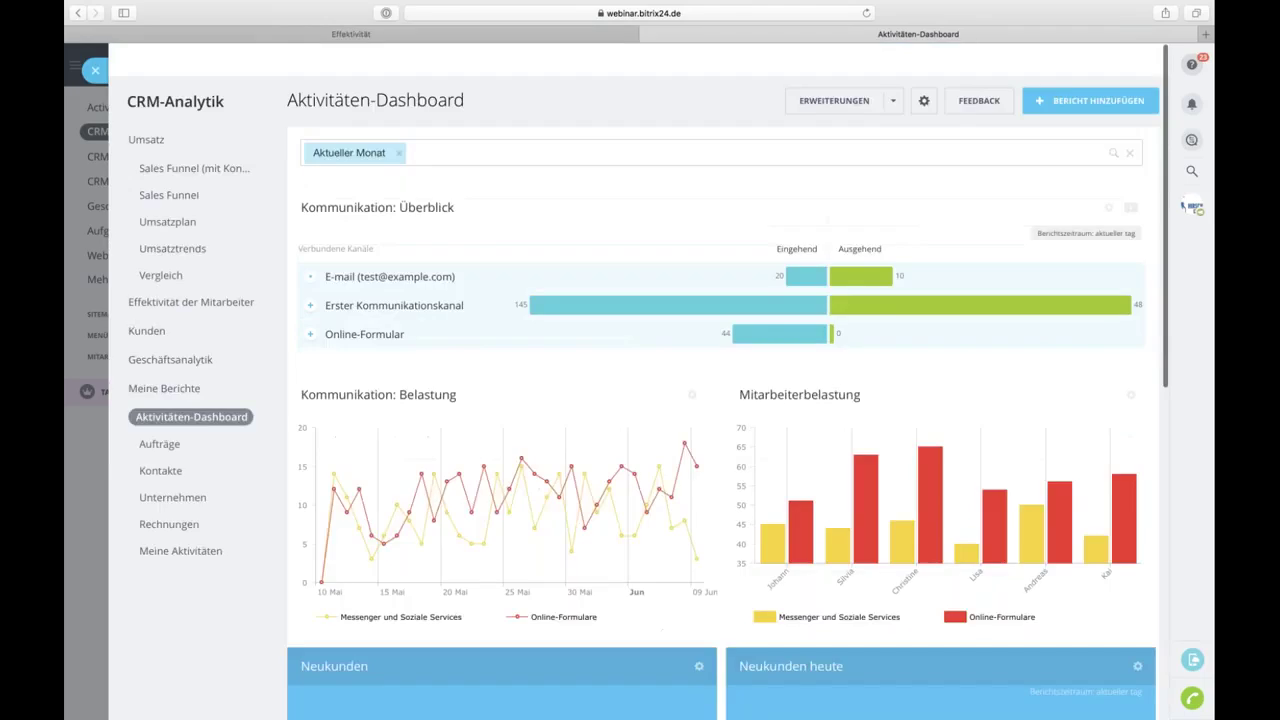
{"action": "left_click", "coordinate": [192, 519]}
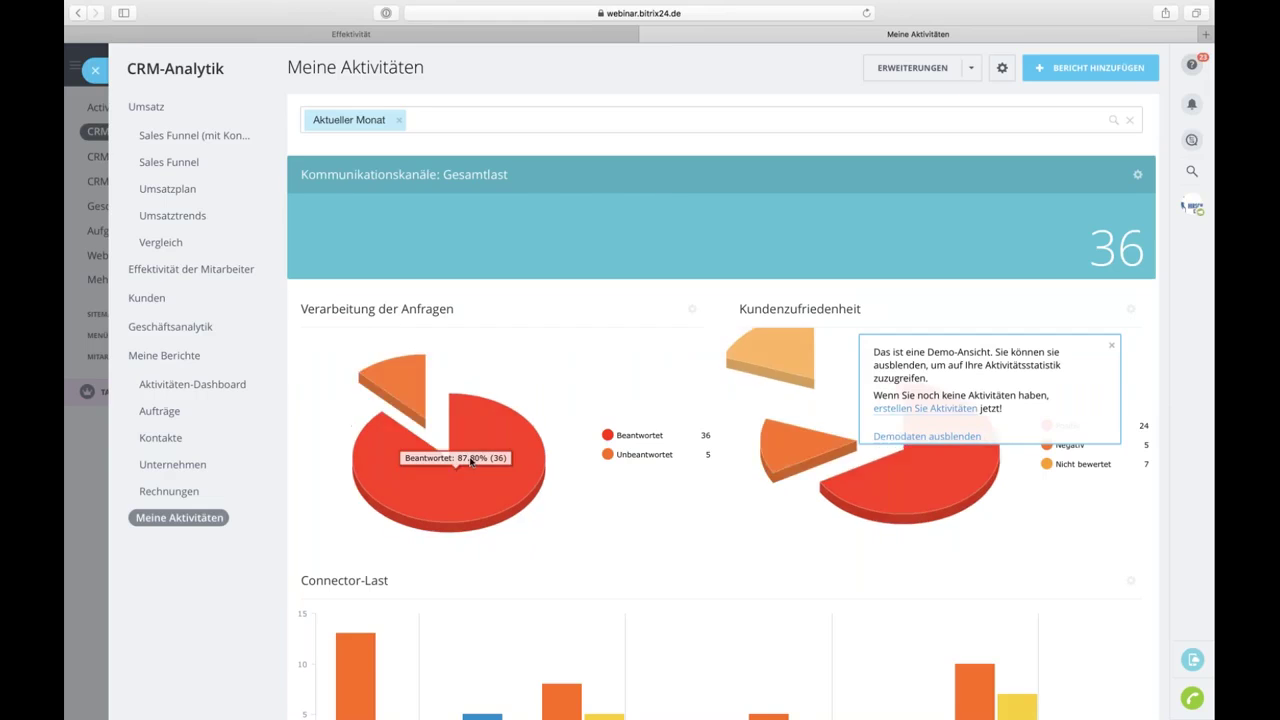
Dismiss the demo-data notice and examine the communication channel load, request processing, customer satisfaction and Connector-Last charts.
{"action": "left_click", "coordinate": [1115, 346]}
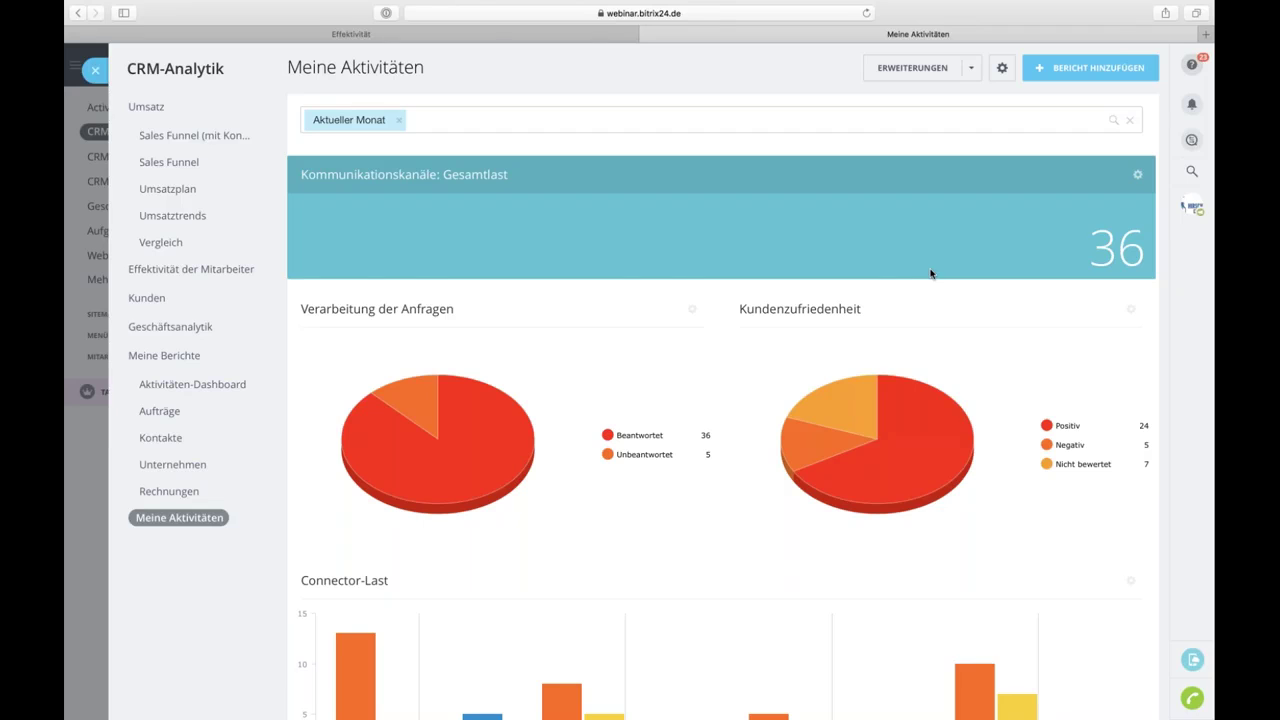
{"action": "scroll", "coordinate": [930, 274], "scroll_direction": "down", "scroll_amount": 2}
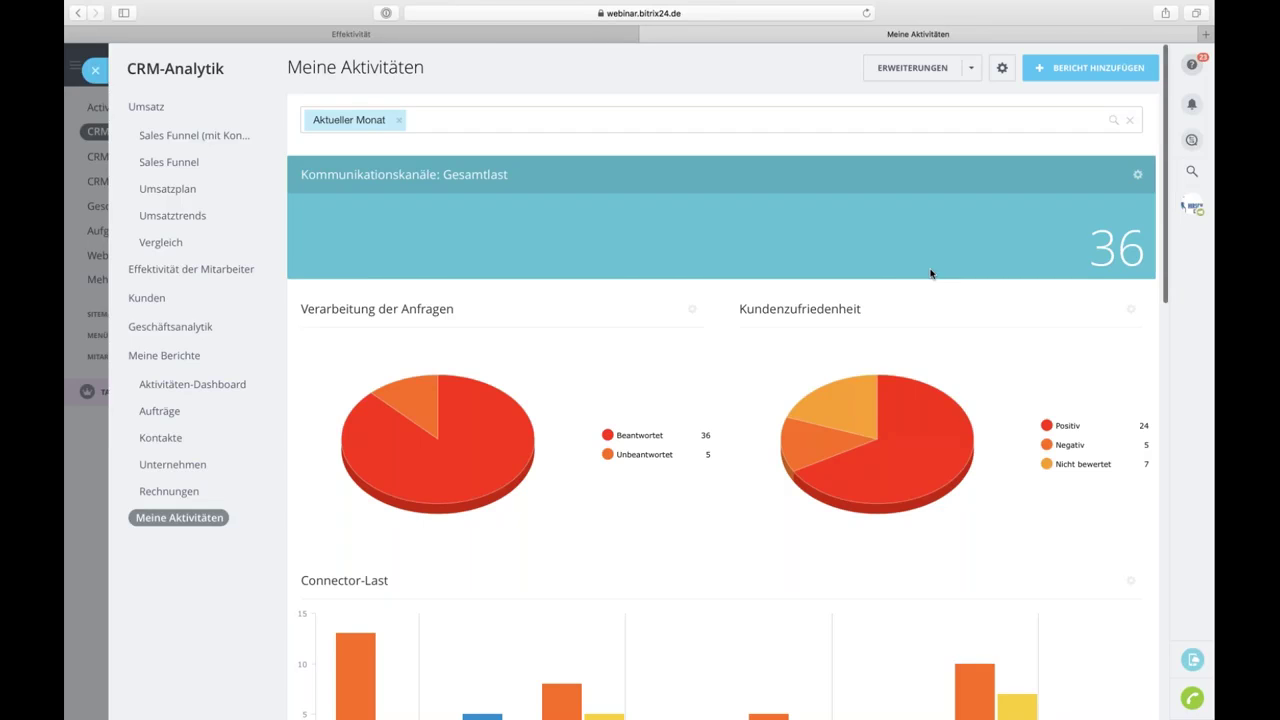
{"action": "scroll", "coordinate": [930, 274], "scroll_direction": "down", "scroll_amount": 3}
{"action": "mouse_move", "coordinate": [469, 337]}
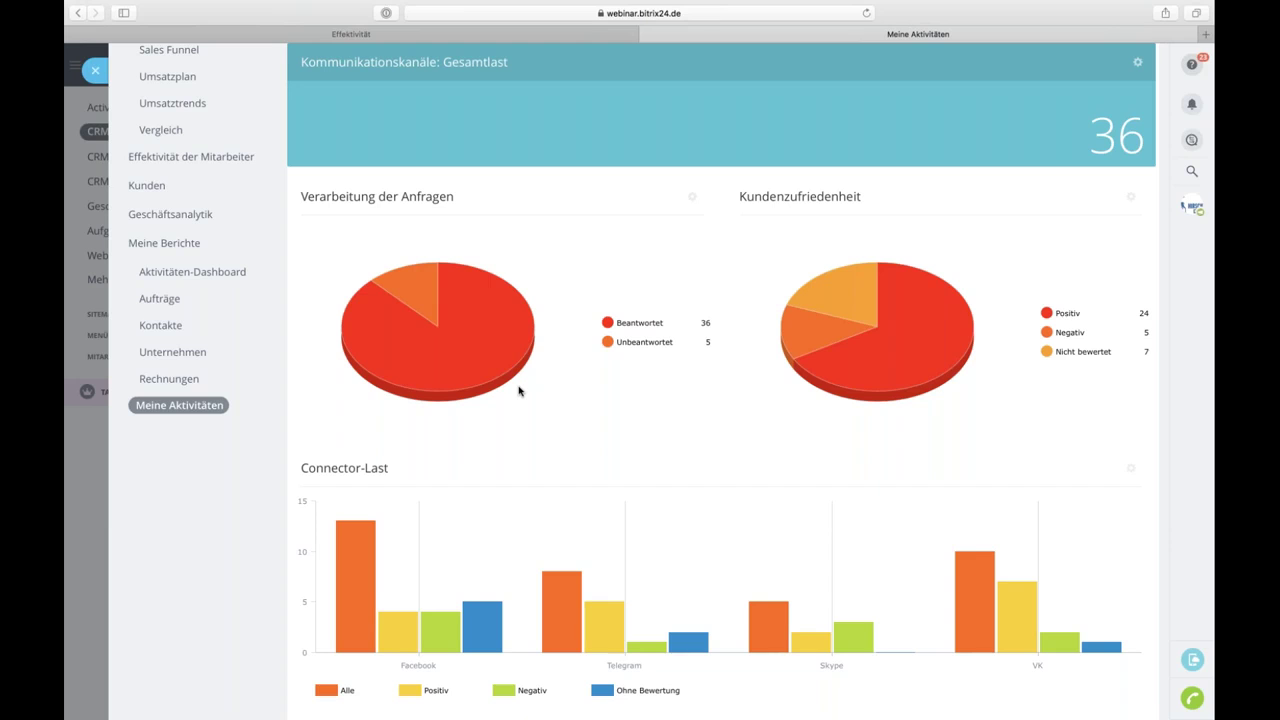
{"action": "mouse_move", "coordinate": [524, 360]}
{"action": "scroll", "coordinate": [672, 523], "scroll_direction": "down", "scroll_amount": 2}
{"action": "scroll", "coordinate": [672, 523], "scroll_direction": "down", "scroll_amount": 6}
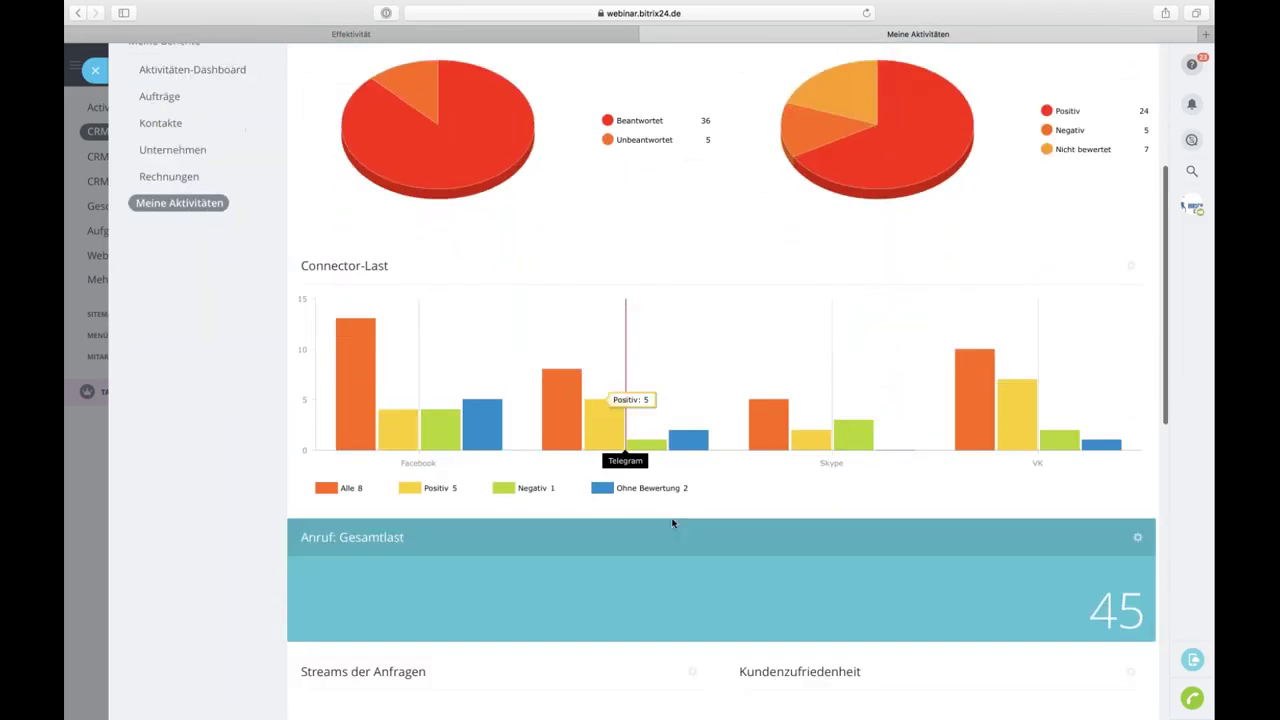
{"action": "scroll", "coordinate": [700, 450], "scroll_direction": "up", "scroll_amount": 3}
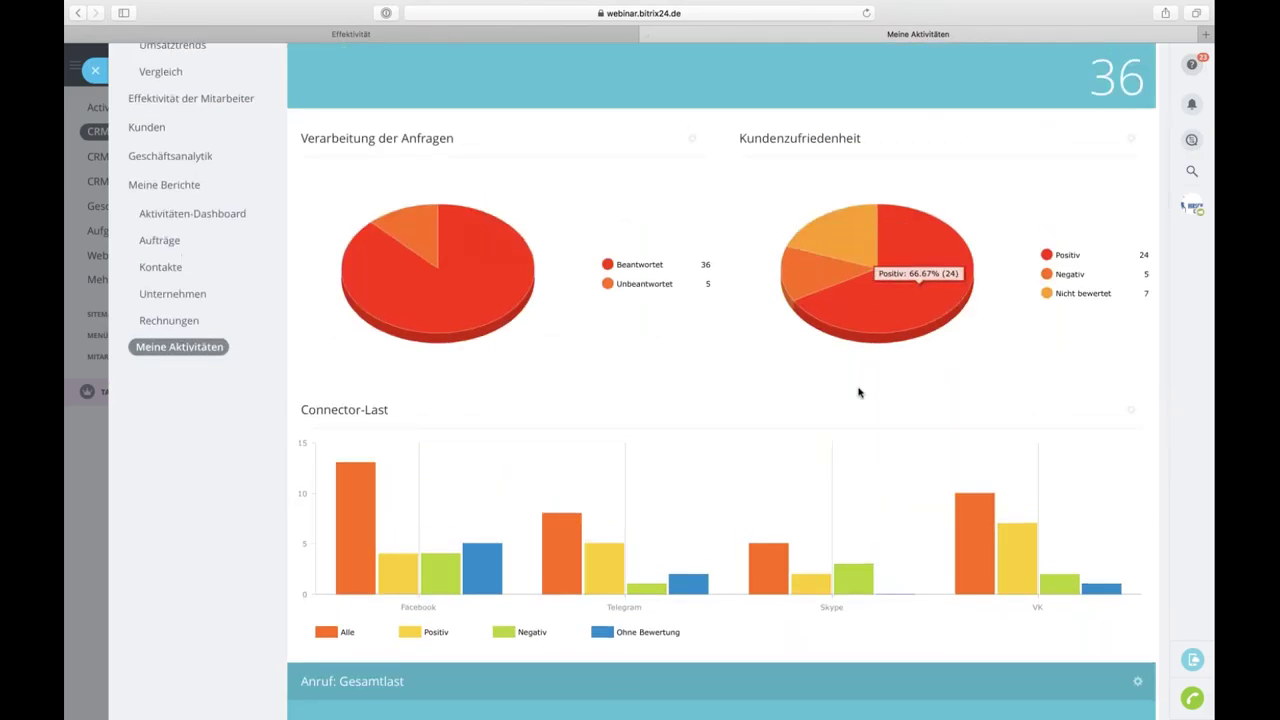
{"action": "scroll", "coordinate": [834, 460], "scroll_direction": "down", "scroll_amount": 2}
{"action": "scroll", "coordinate": [834, 460], "scroll_direction": "down", "scroll_amount": 5}
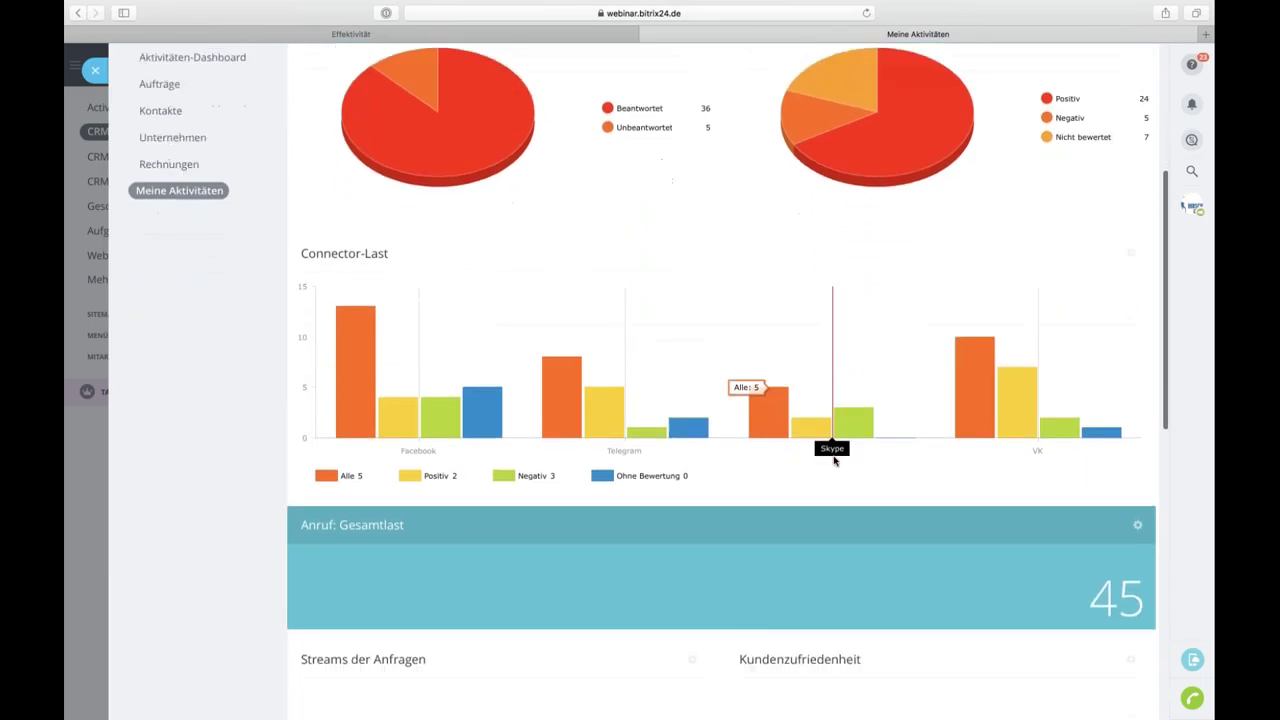
Examine the request stream and call satisfaction charts and the appointment, e-mail, Activity Stream, external channel and online form totals.
{"action": "scroll", "coordinate": [772, 490], "scroll_direction": "down", "scroll_amount": 4}
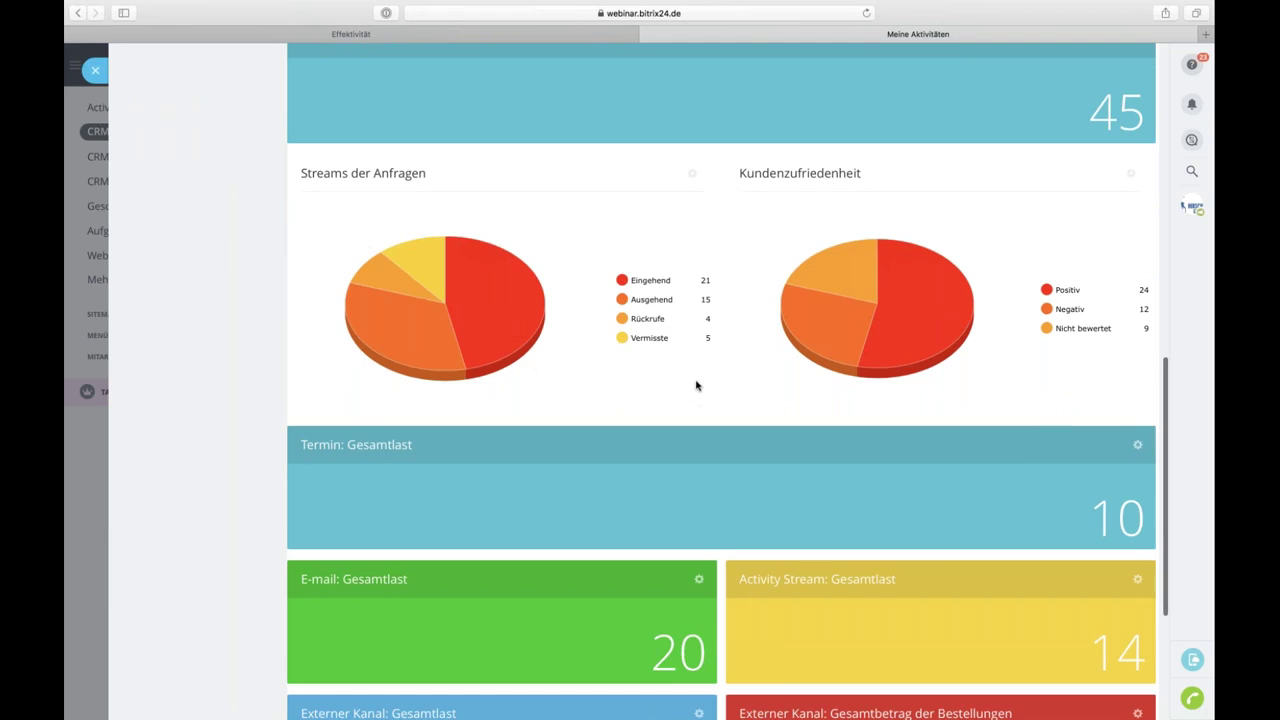
{"action": "scroll", "coordinate": [697, 385], "scroll_direction": "down", "scroll_amount": 1}
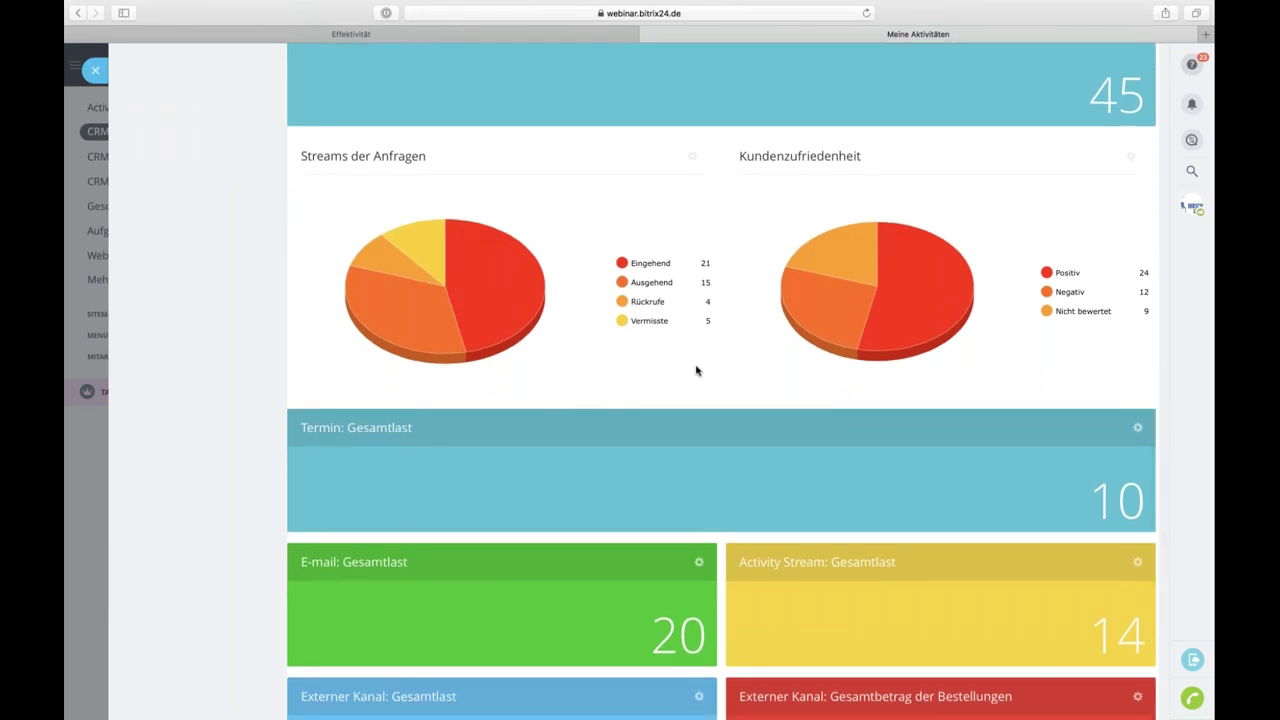
{"action": "scroll", "coordinate": [697, 385], "scroll_direction": "down", "scroll_amount": 4}
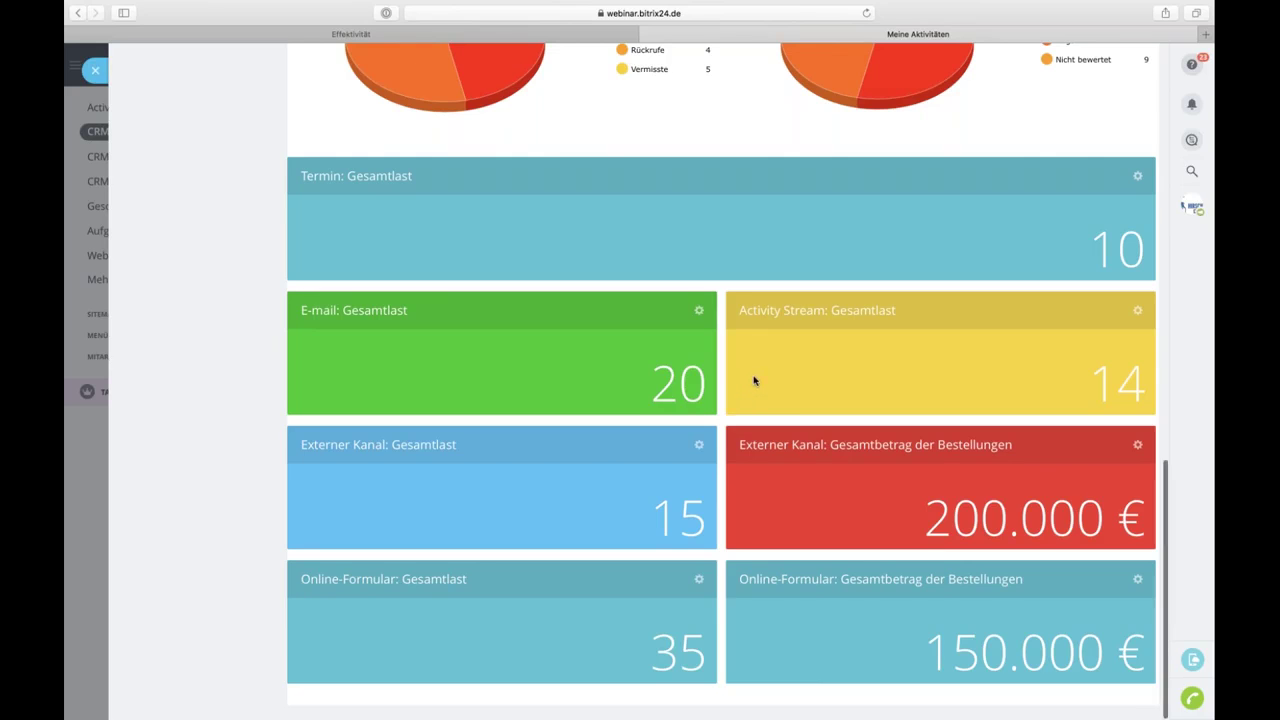
{"action": "scroll", "coordinate": [751, 374], "scroll_direction": "up", "scroll_amount": 2}
{"action": "scroll", "coordinate": [758, 354], "scroll_direction": "up", "scroll_amount": 1}
{"action": "scroll", "coordinate": [758, 354], "scroll_direction": "up", "scroll_amount": 2}
{"action": "scroll", "coordinate": [759, 353], "scroll_direction": "down", "scroll_amount": 2}
{"action": "scroll", "coordinate": [758, 353], "scroll_direction": "down", "scroll_amount": 3}
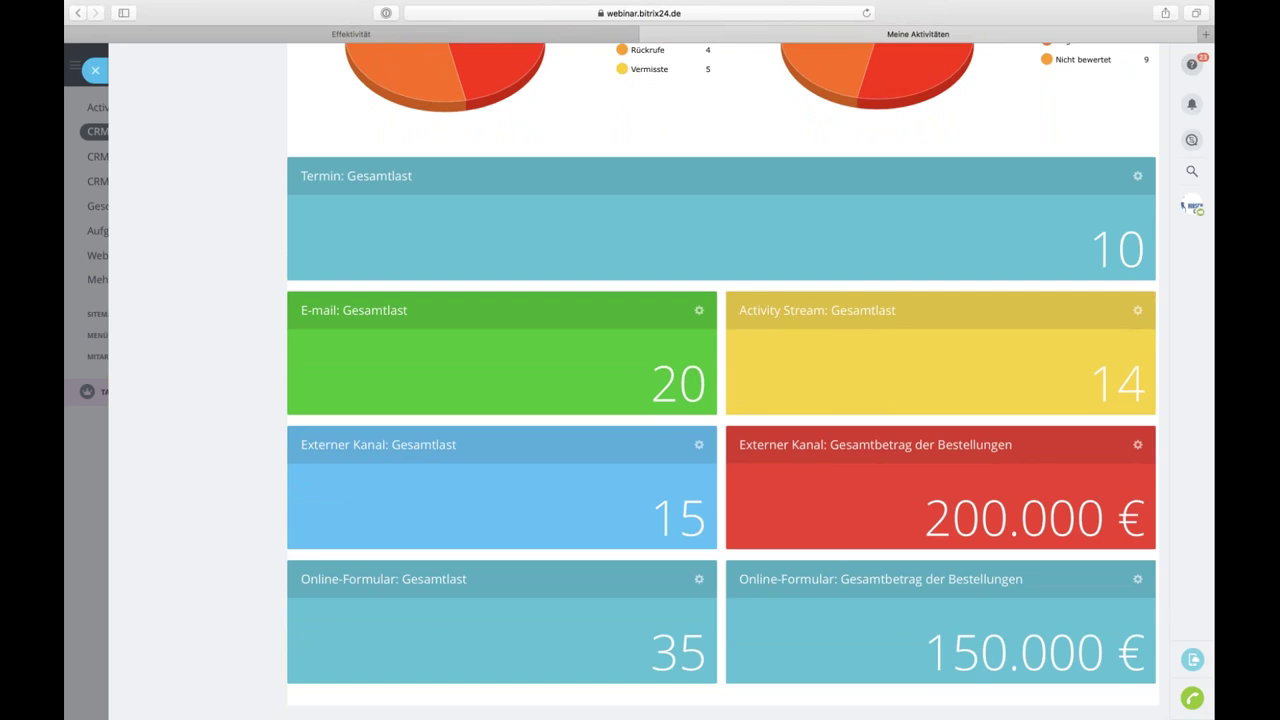
Review the Meine Aktivitäten report again from its overall communication load to the connector and call sections.
{"action": "scroll", "coordinate": [760, 413], "scroll_direction": "up", "scroll_amount": 10}
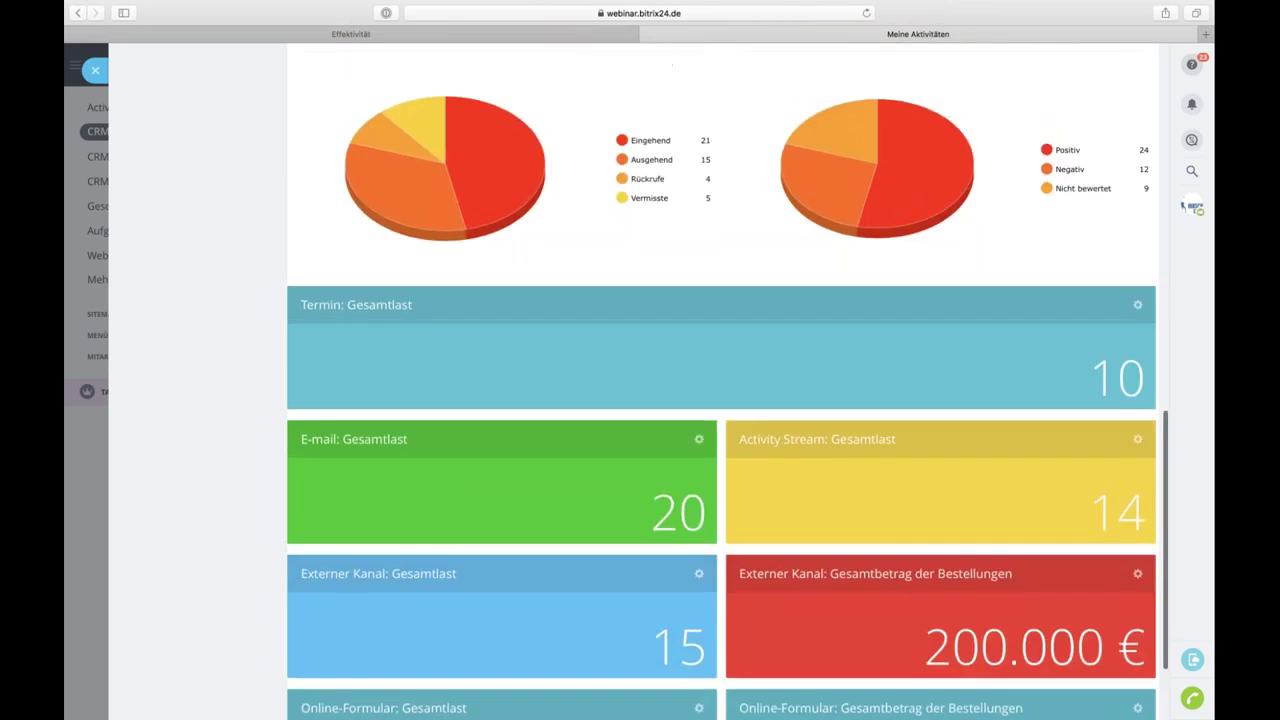
{"action": "scroll", "coordinate": [760, 413], "scroll_direction": "up", "scroll_amount": 3}
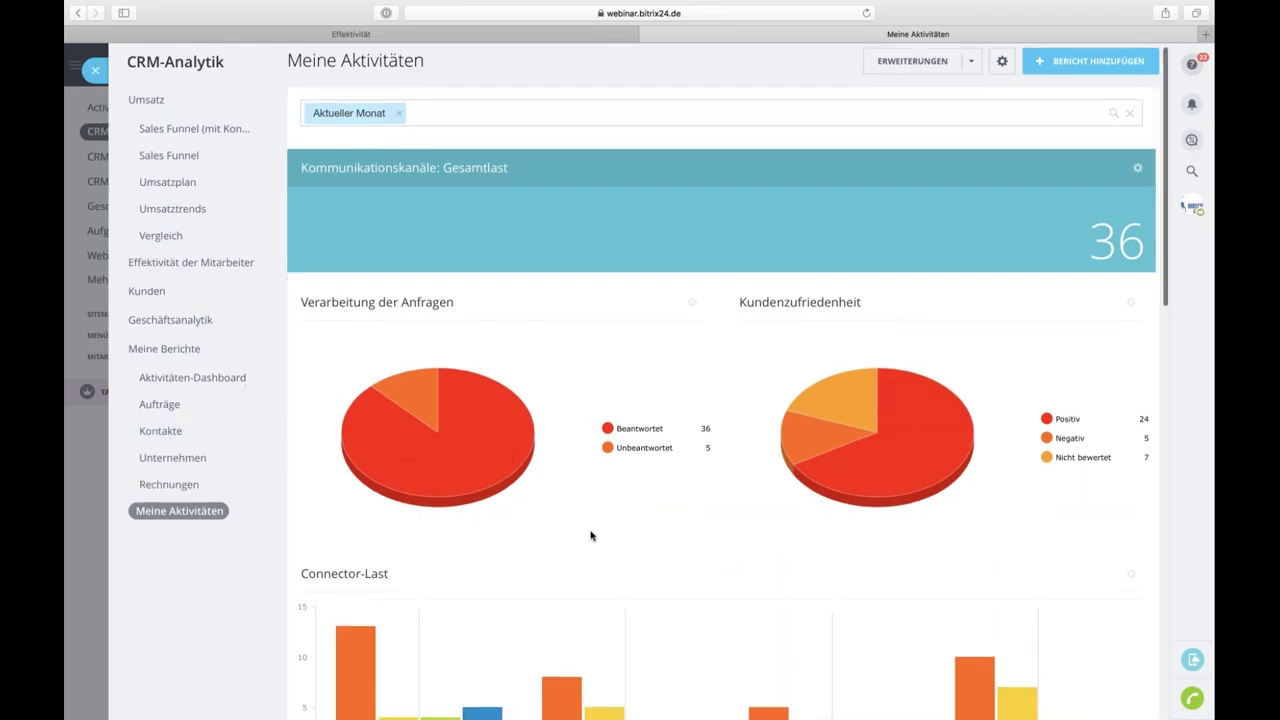
{"action": "scroll", "coordinate": [590, 535], "scroll_direction": "down", "scroll_amount": 3}
{"action": "scroll", "coordinate": [591, 536], "scroll_direction": "down", "scroll_amount": 1}
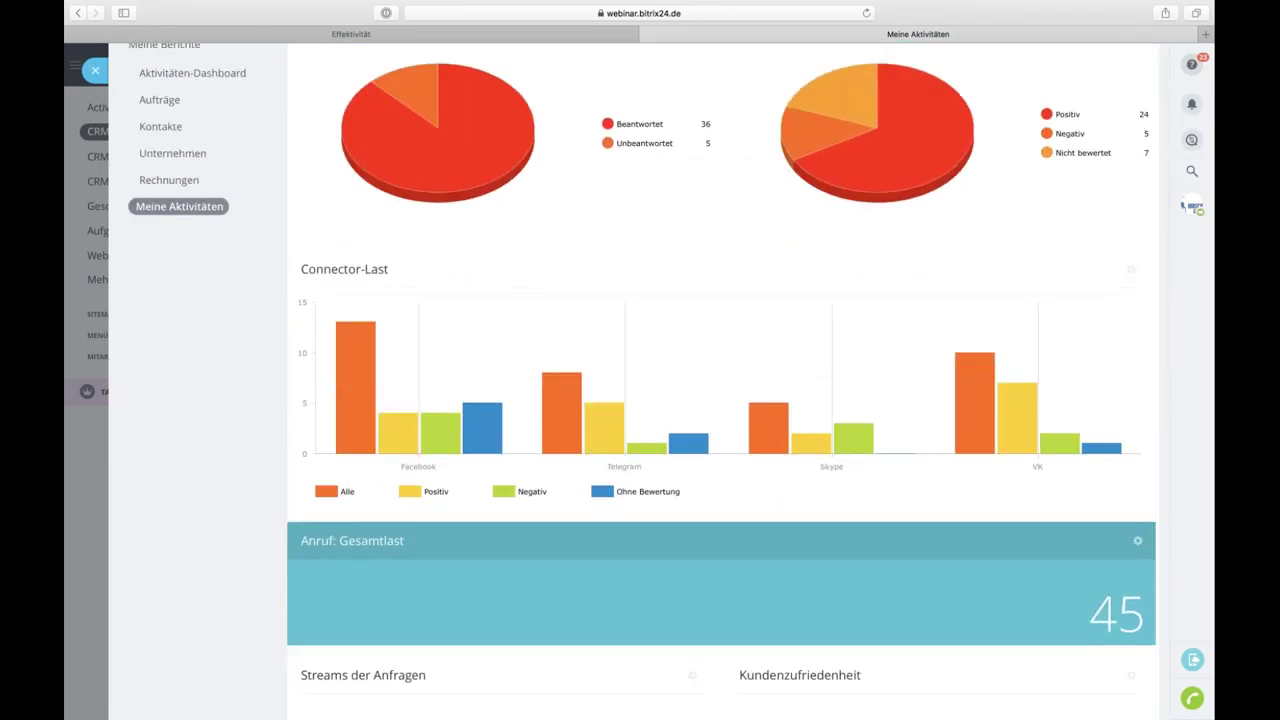
{"action": "scroll", "coordinate": [591, 536], "scroll_direction": "down", "scroll_amount": 2}
{"action": "scroll", "coordinate": [625, 380], "scroll_direction": "up", "scroll_amount": 6}
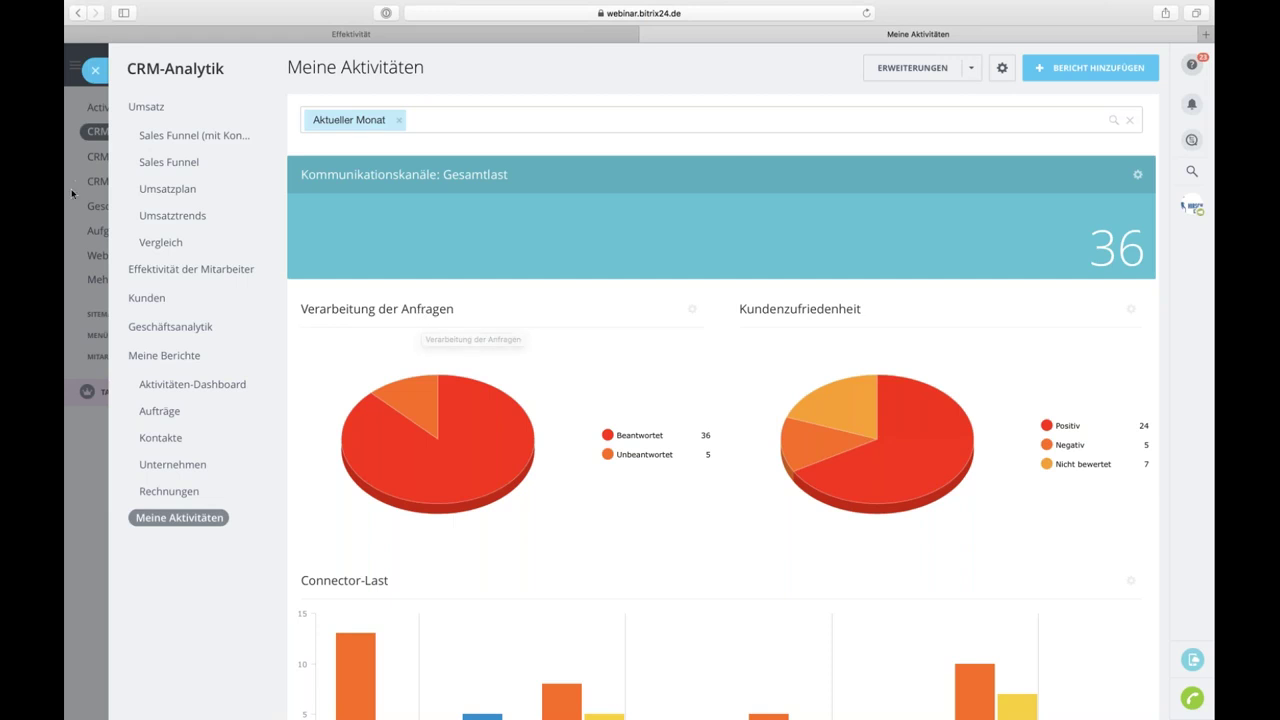
Return to the Aufträge Kanban board and try adding a stage between In Arbeit and Abschlussrechnung.
{"action": "left_click", "coordinate": [78, 192]}
{"action": "left_click", "coordinate": [968, 154]}
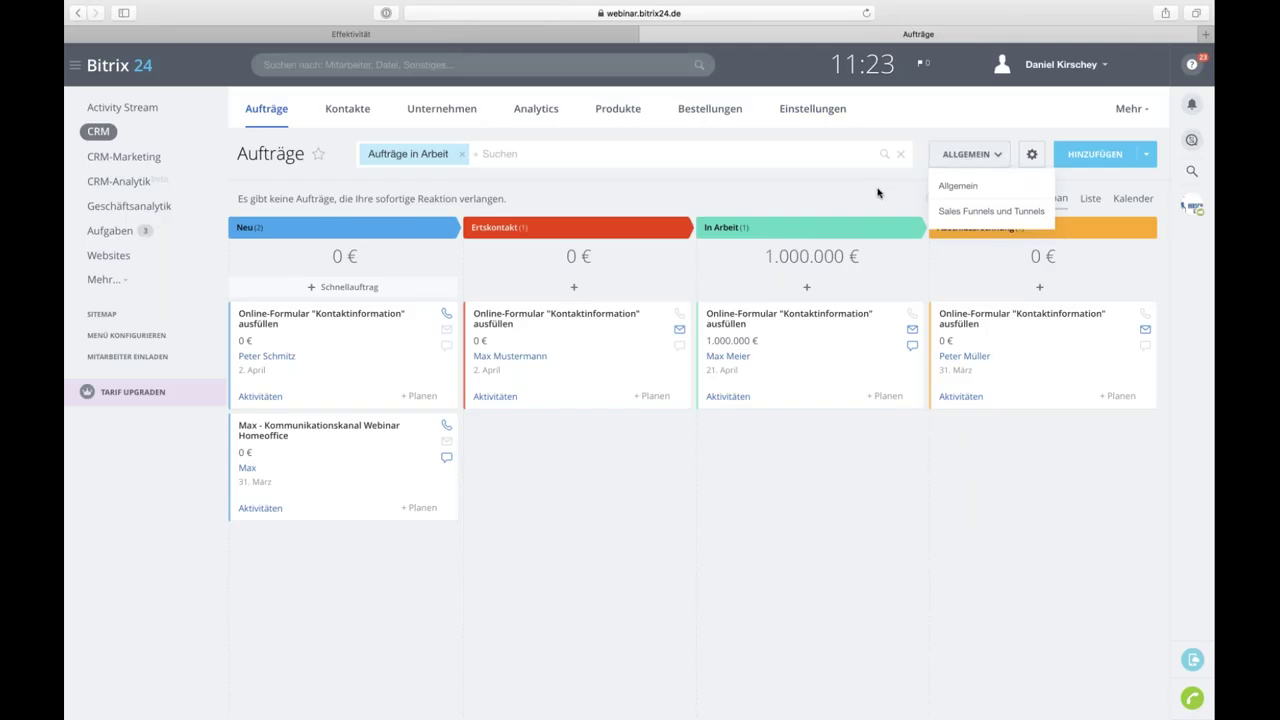
{"action": "left_click", "coordinate": [872, 192]}
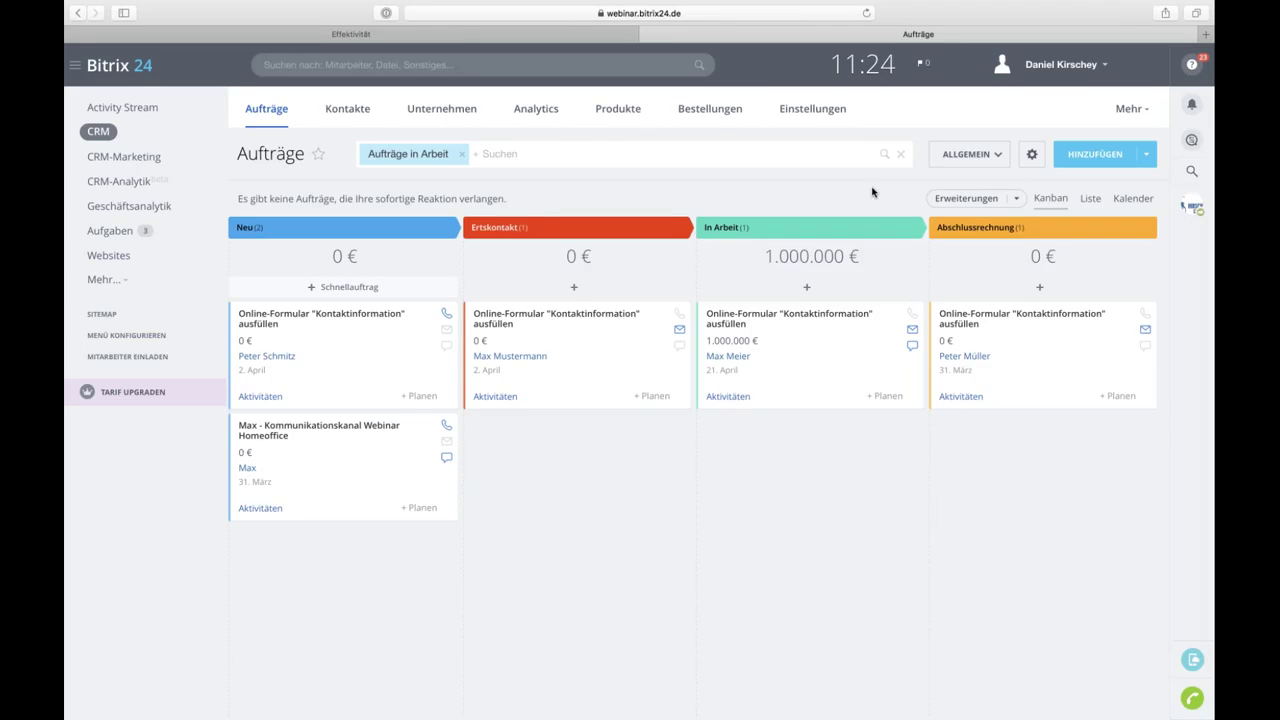
{"action": "left_click", "coordinate": [923, 230]}
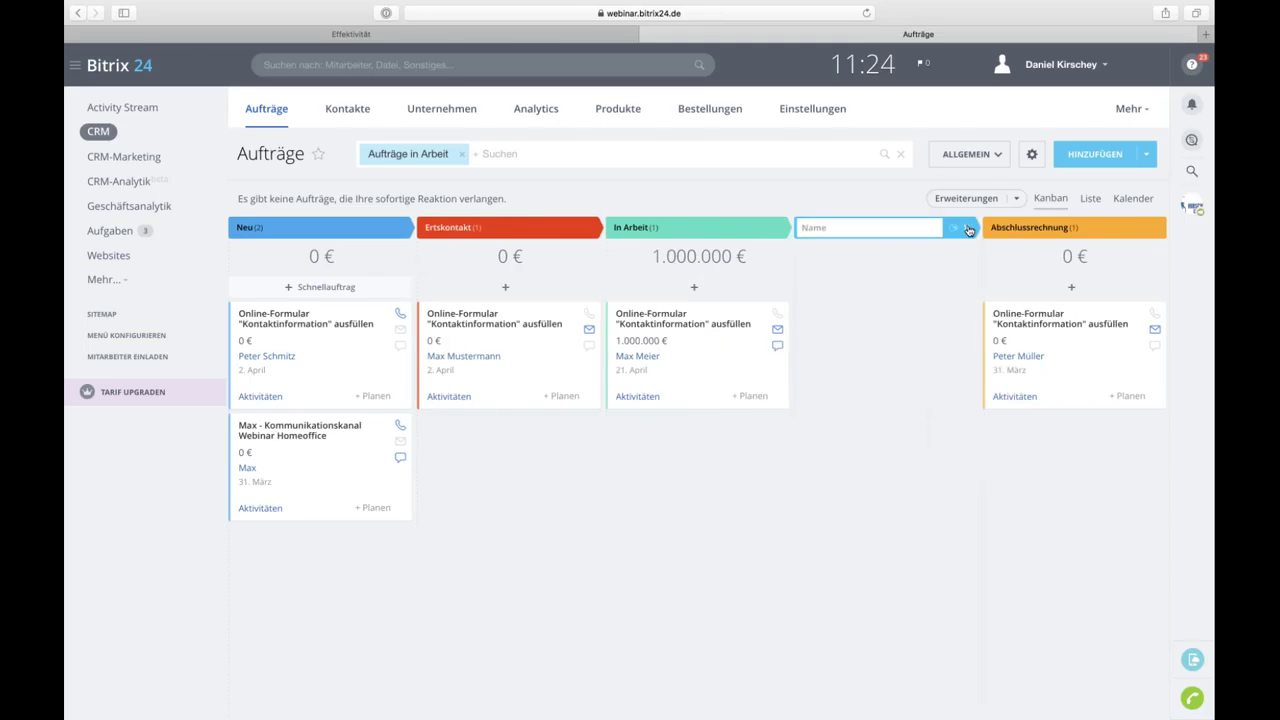
{"action": "left_click", "coordinate": [968, 230]}
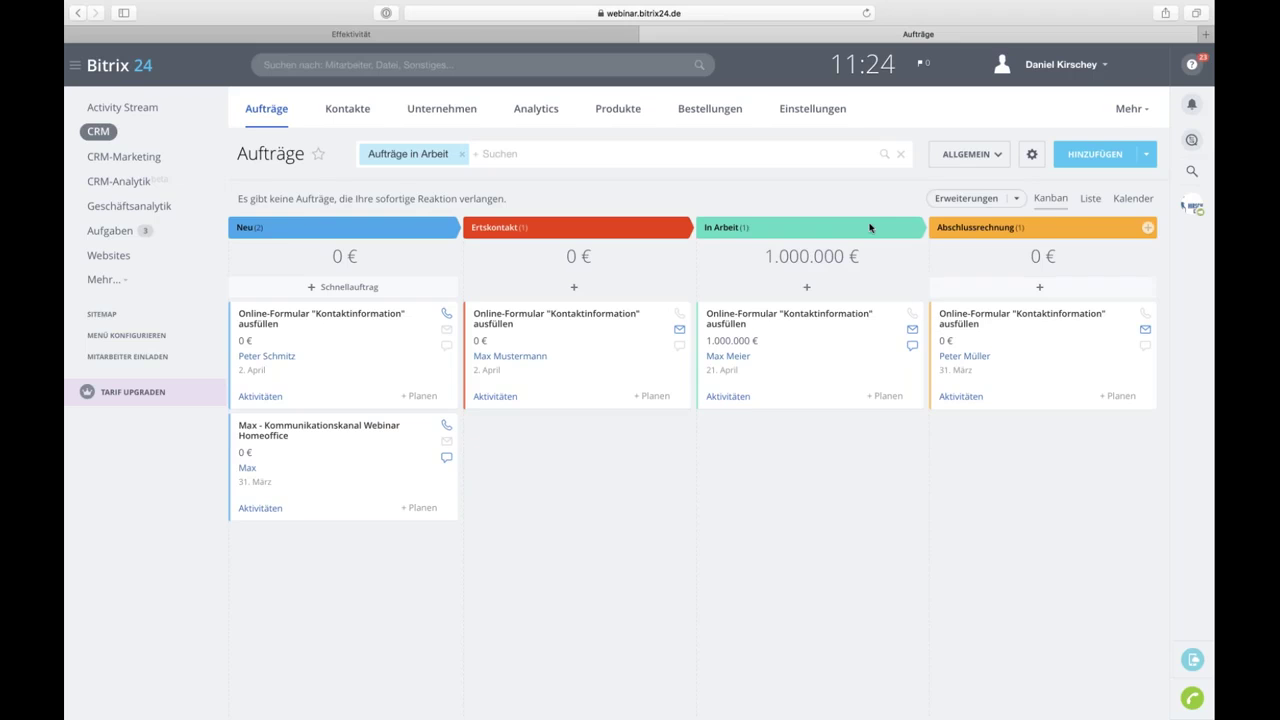
Inspect the Sales Funnels und Tunnels settings of the Aufträge, including the option to add a sales funnel.
{"action": "left_click", "coordinate": [986, 156]}
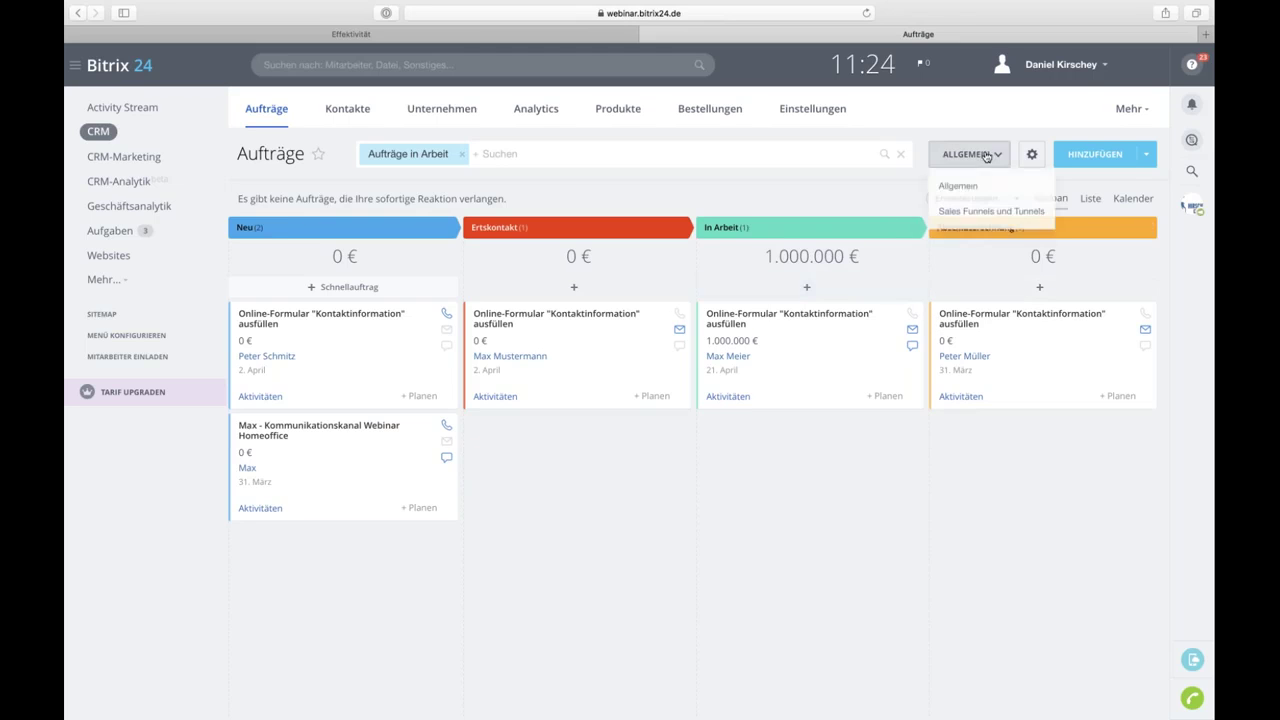
{"action": "left_click", "coordinate": [968, 214]}
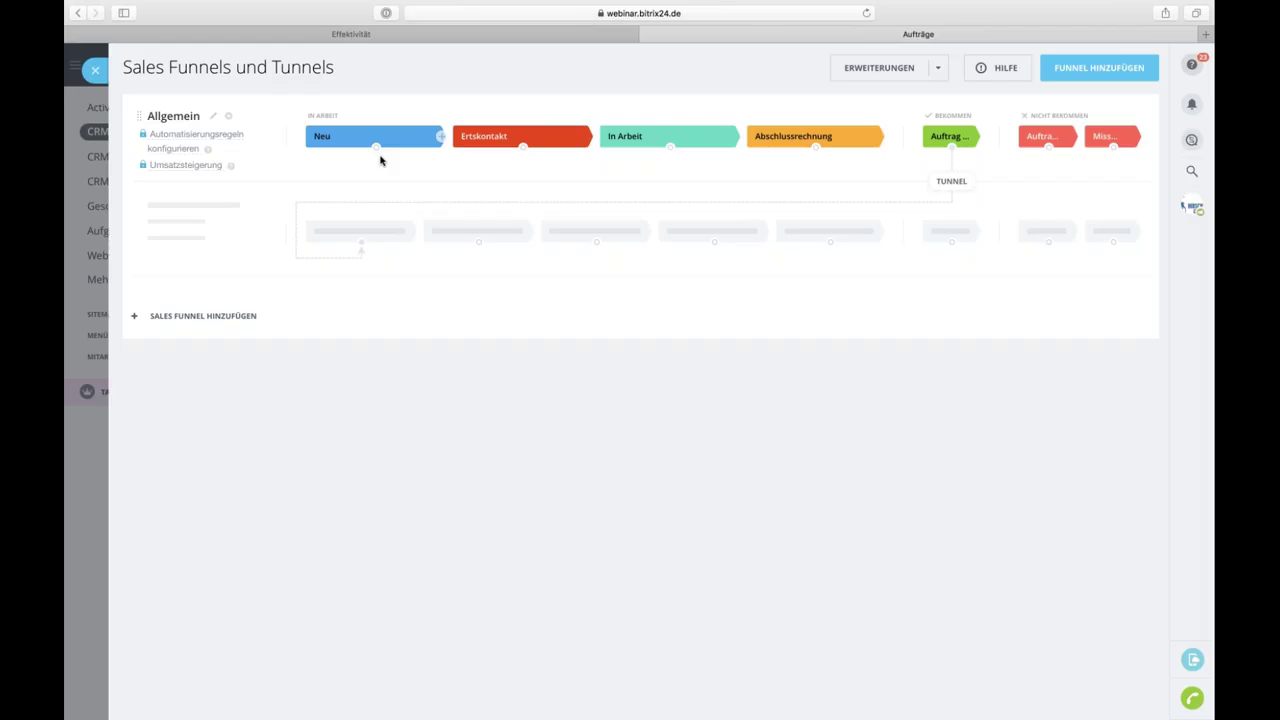
{"action": "left_click", "coordinate": [214, 318]}
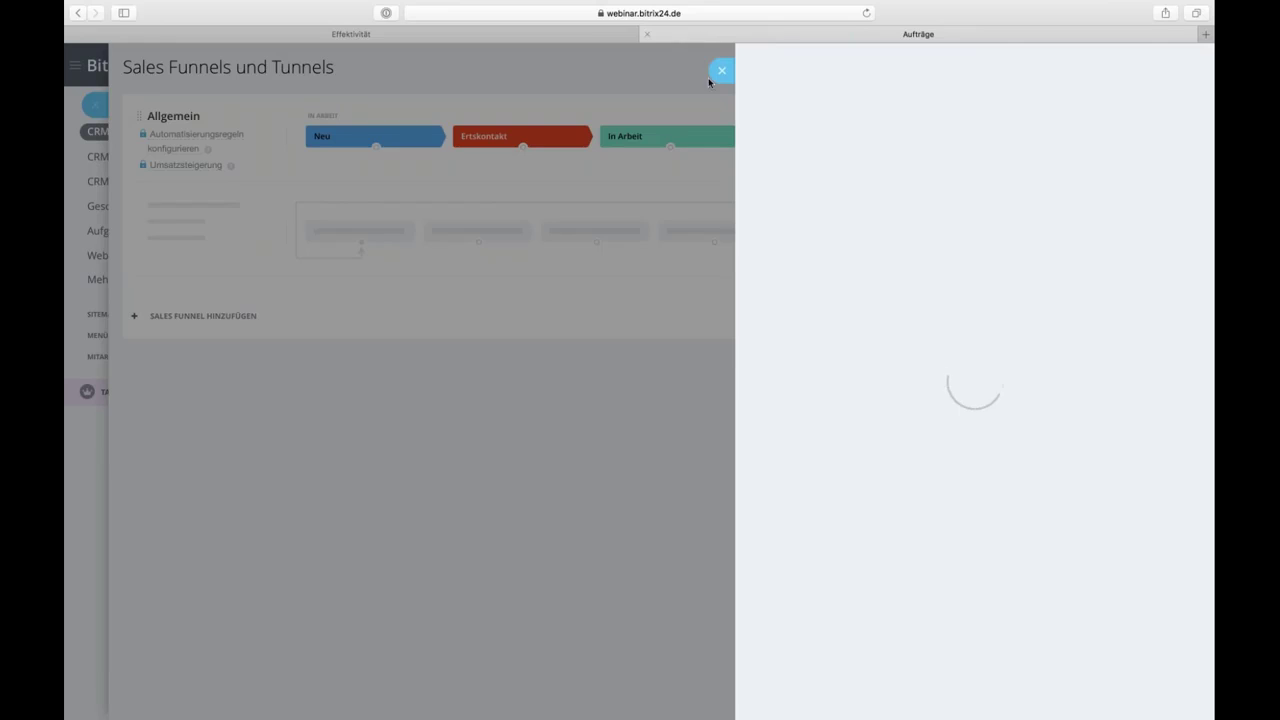
{"action": "left_click", "coordinate": [716, 77]}
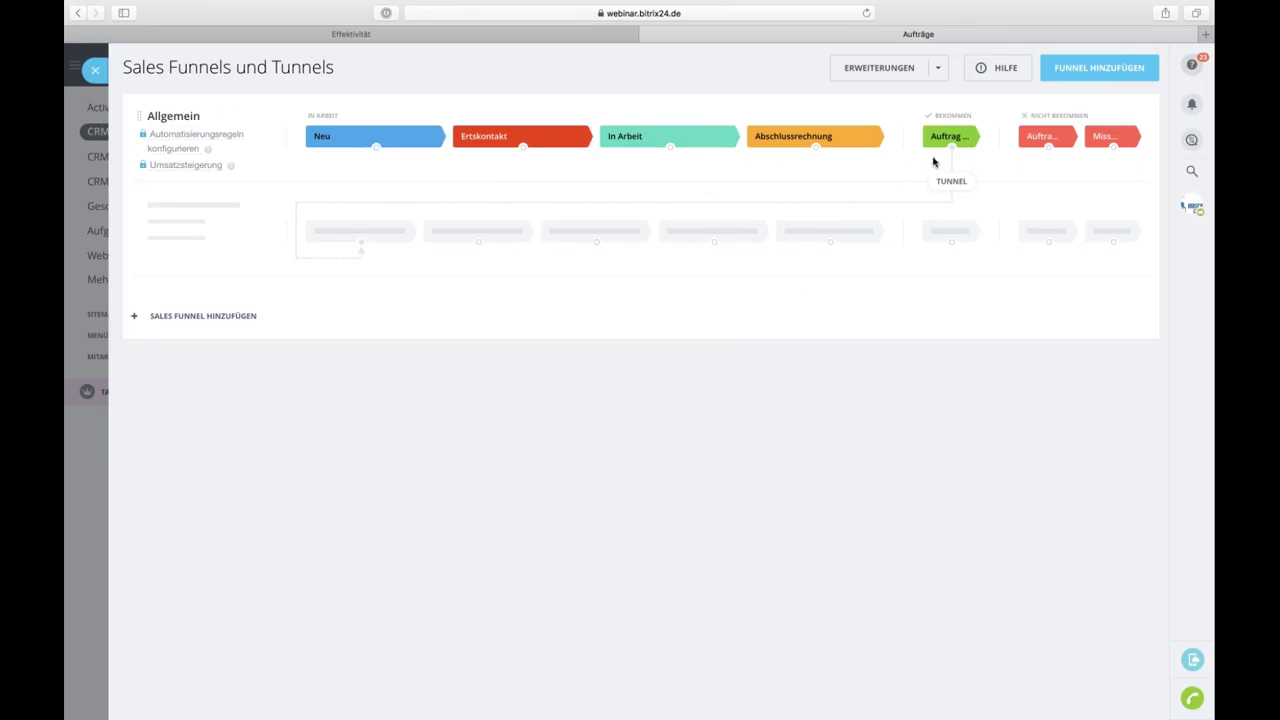
{"action": "left_click_drag", "start_coordinate": [951, 148], "coordinate": [363, 241]}
{"action": "left_click", "coordinate": [105, 170]}
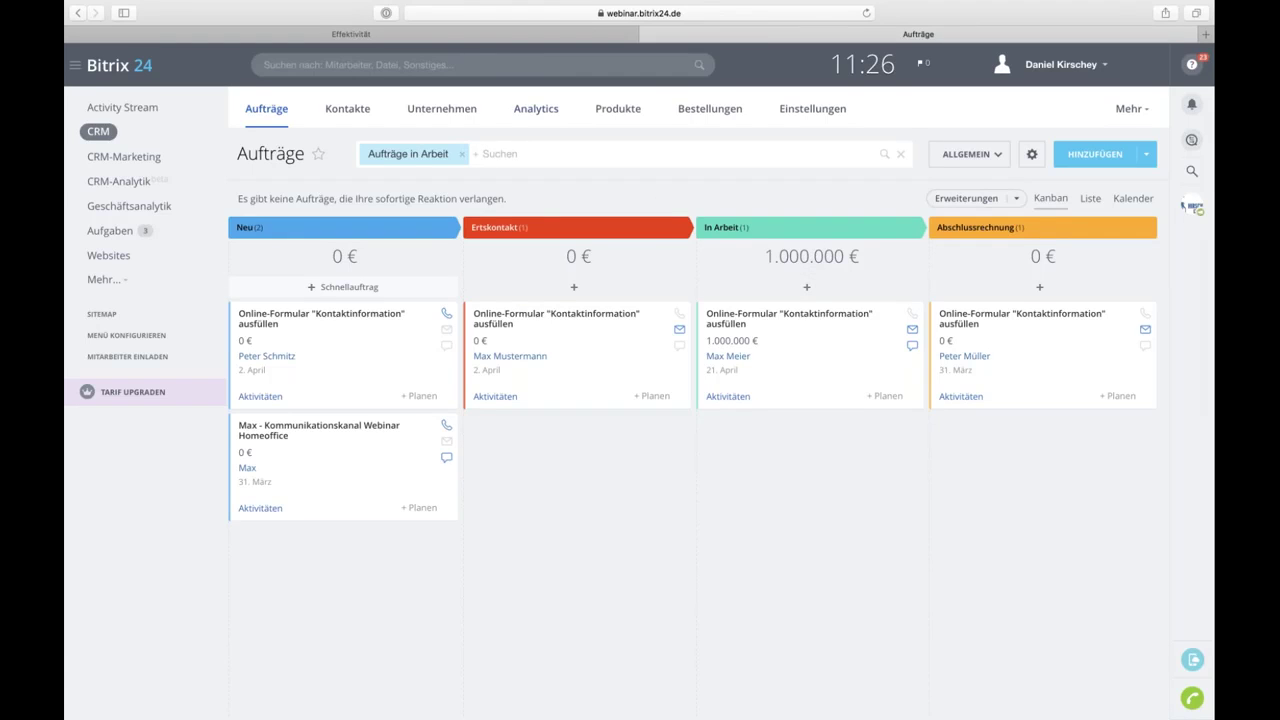
Switch to the demo portal and open the automation rules for all CRM leads in configuration mode.
{"action": "left_click", "coordinate": [544, 38]}
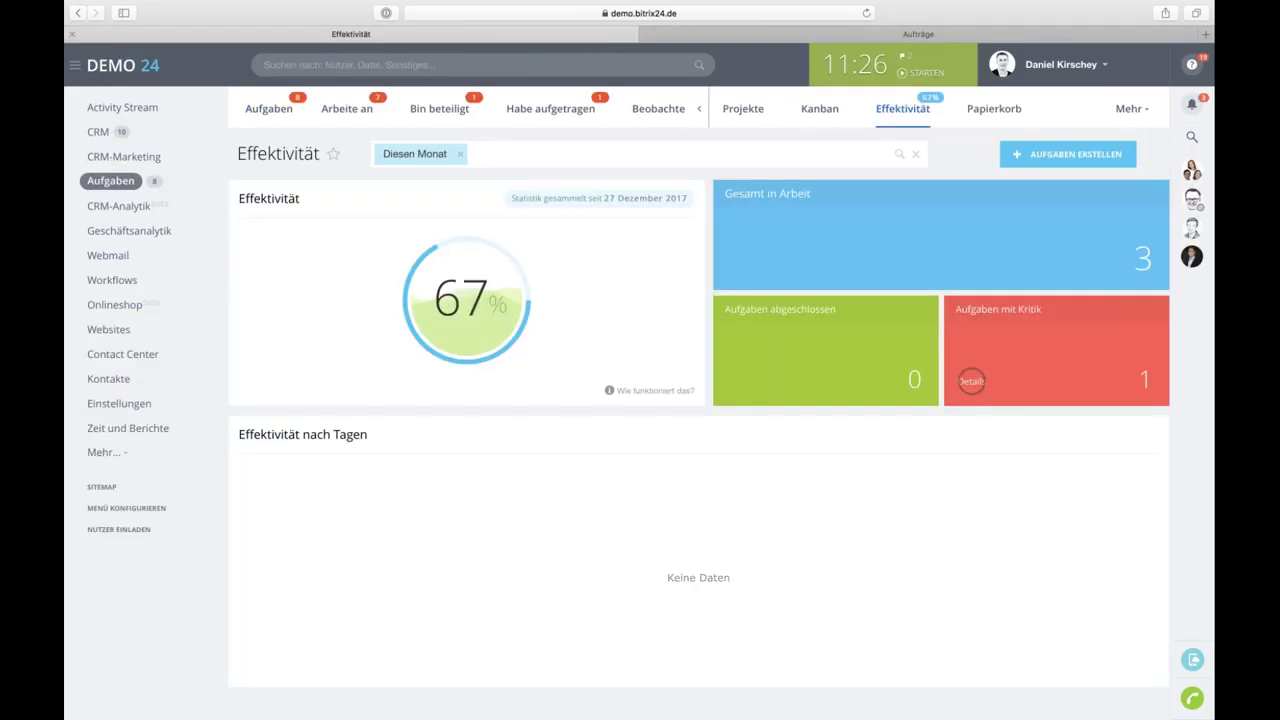
{"action": "left_click", "coordinate": [131, 142]}
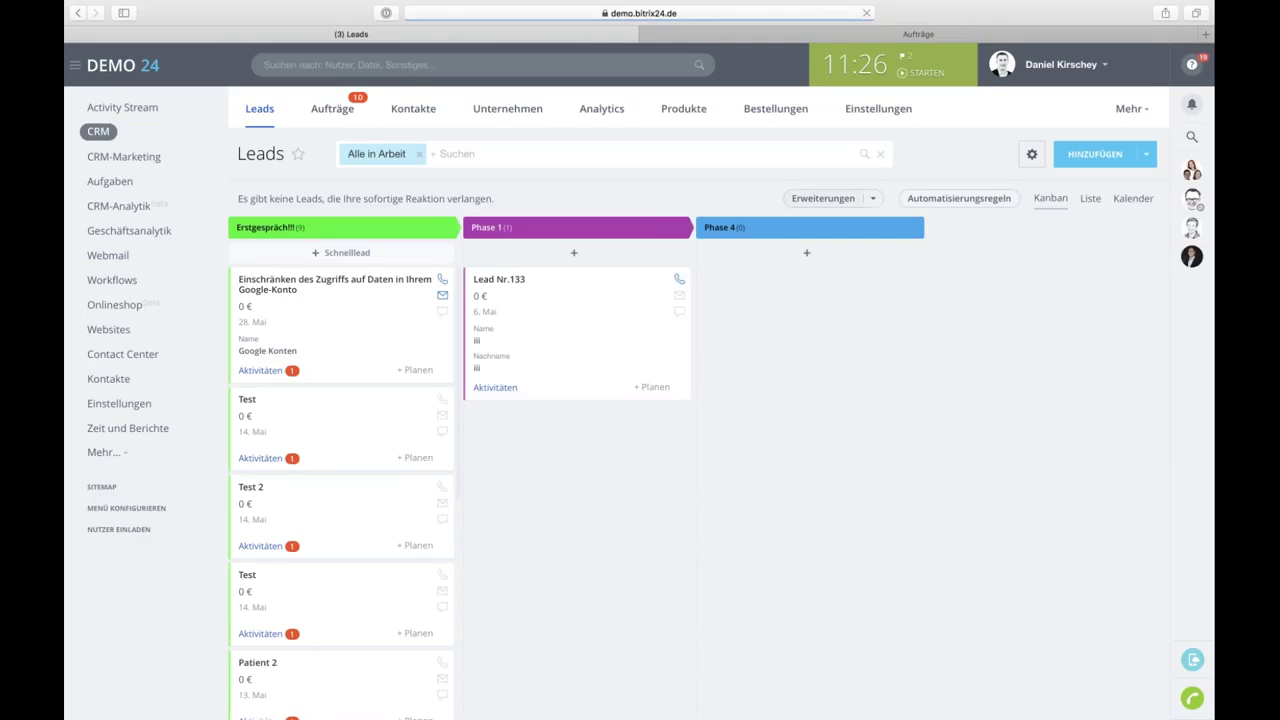
{"action": "left_click", "coordinate": [934, 198]}
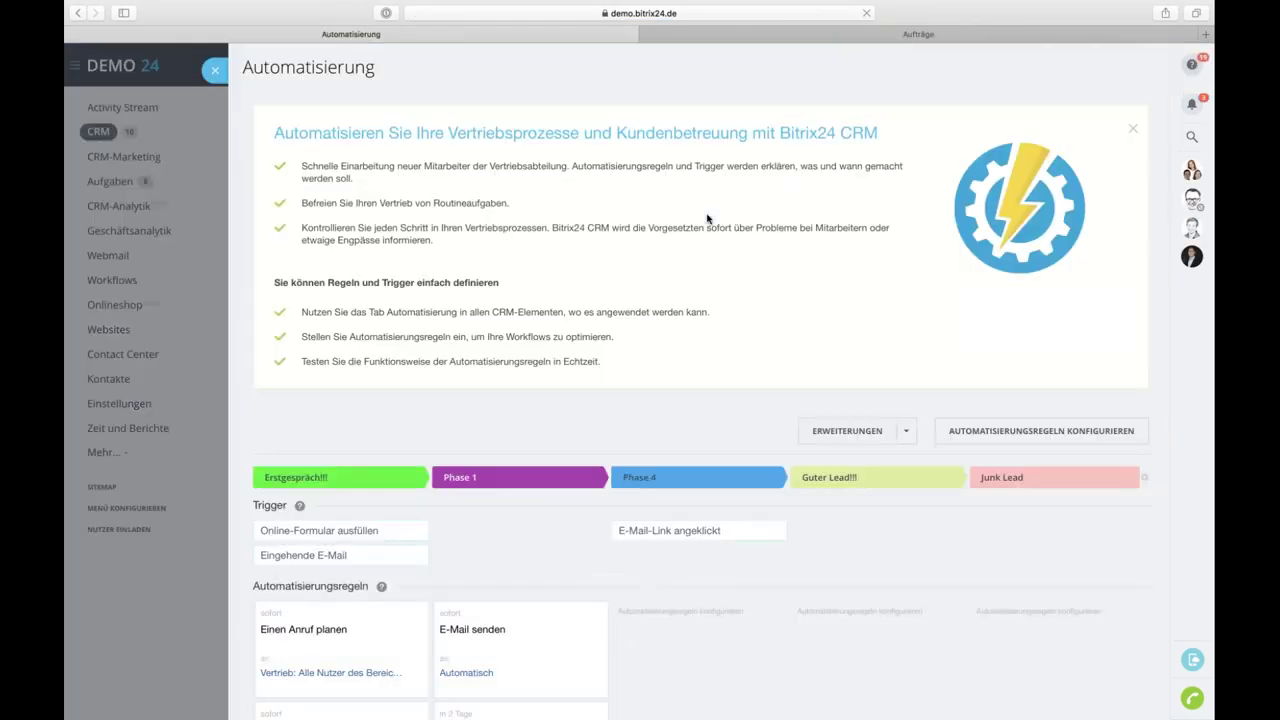
{"action": "scroll", "coordinate": [538, 491], "scroll_direction": "down", "scroll_amount": 5}
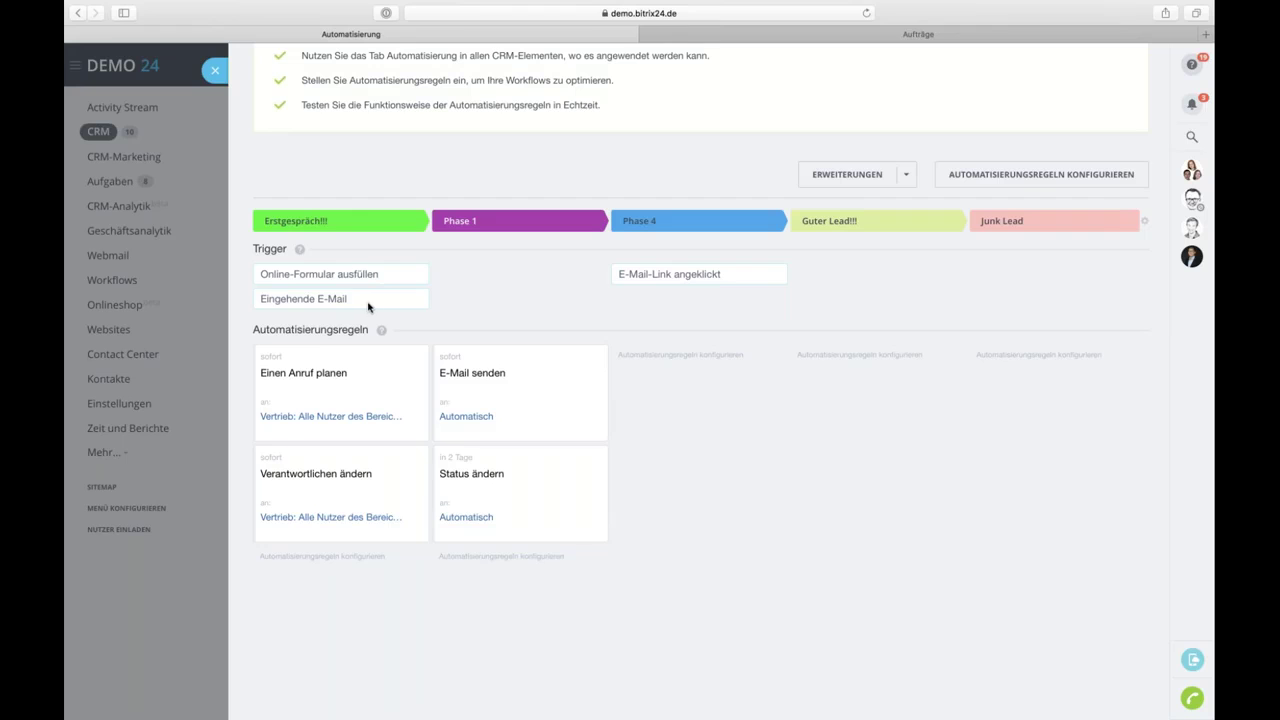
{"action": "left_click", "coordinate": [1010, 176]}
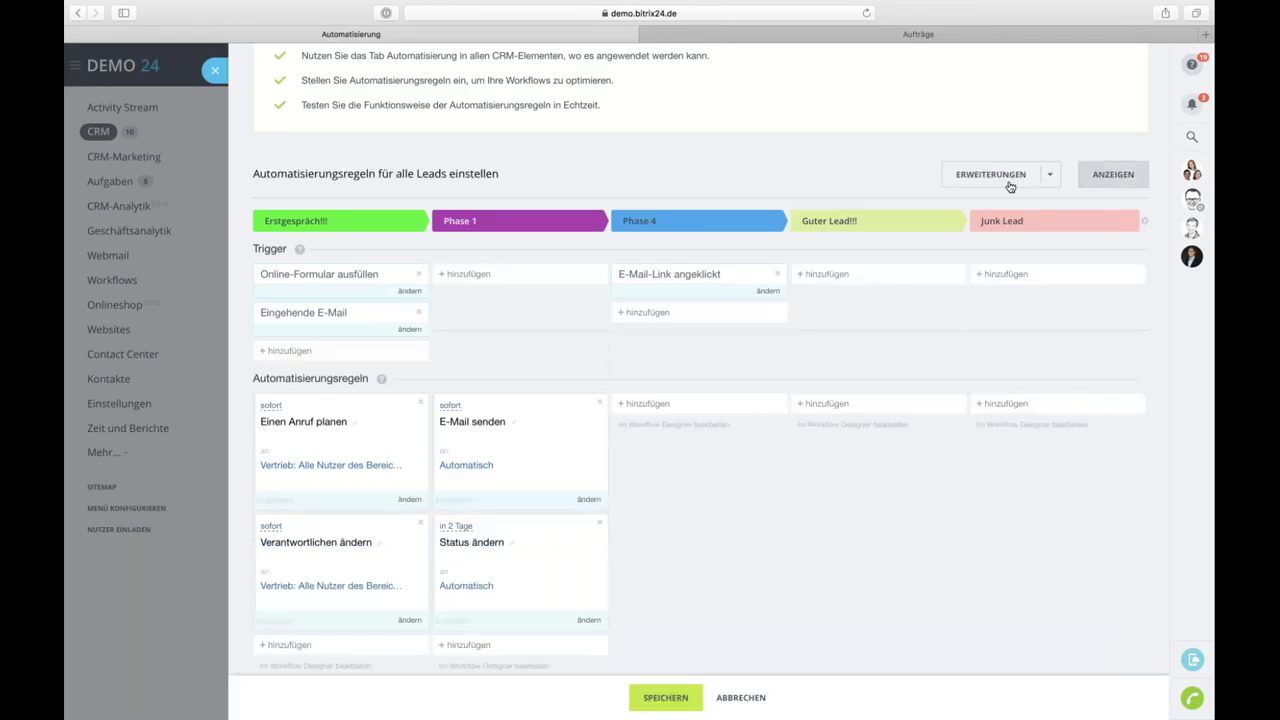
{"action": "scroll", "coordinate": [600, 378], "scroll_direction": "down", "scroll_amount": 2}
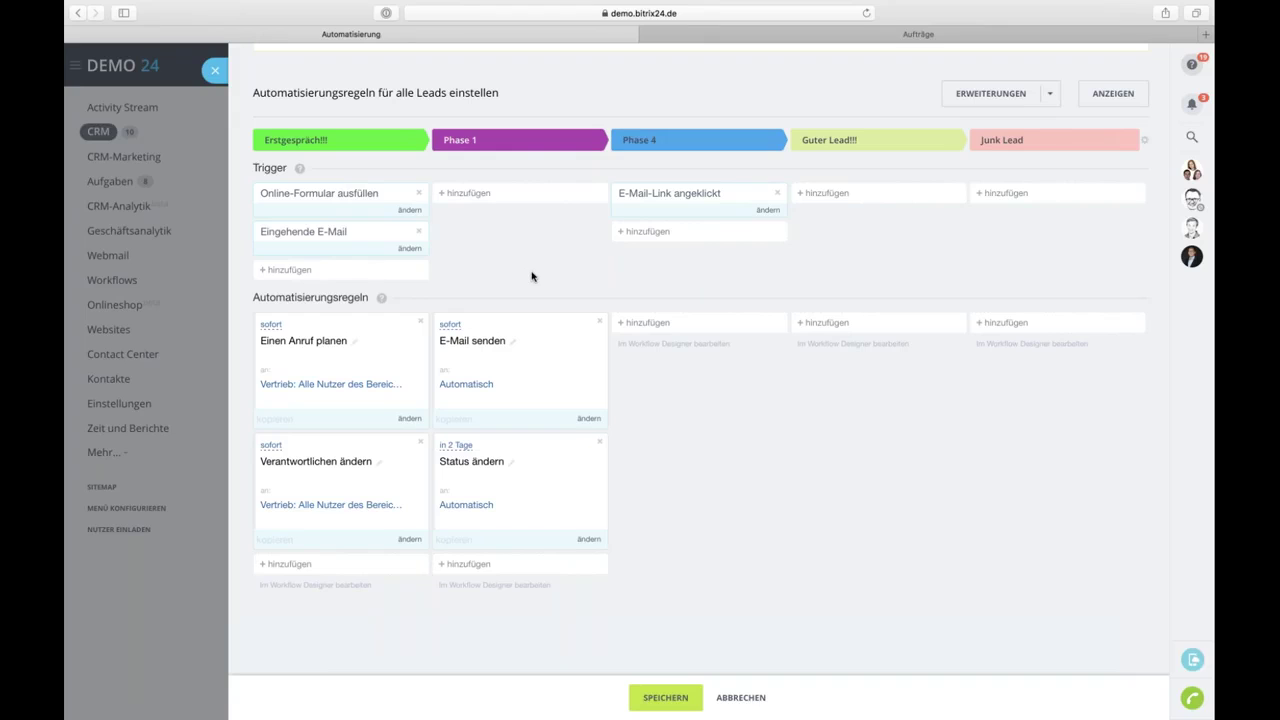
Try adding an Online-Formular ausfüllen trigger for the Feedbackformular form to the Erstgespräch!!! stage.
{"action": "left_click", "coordinate": [380, 272]}
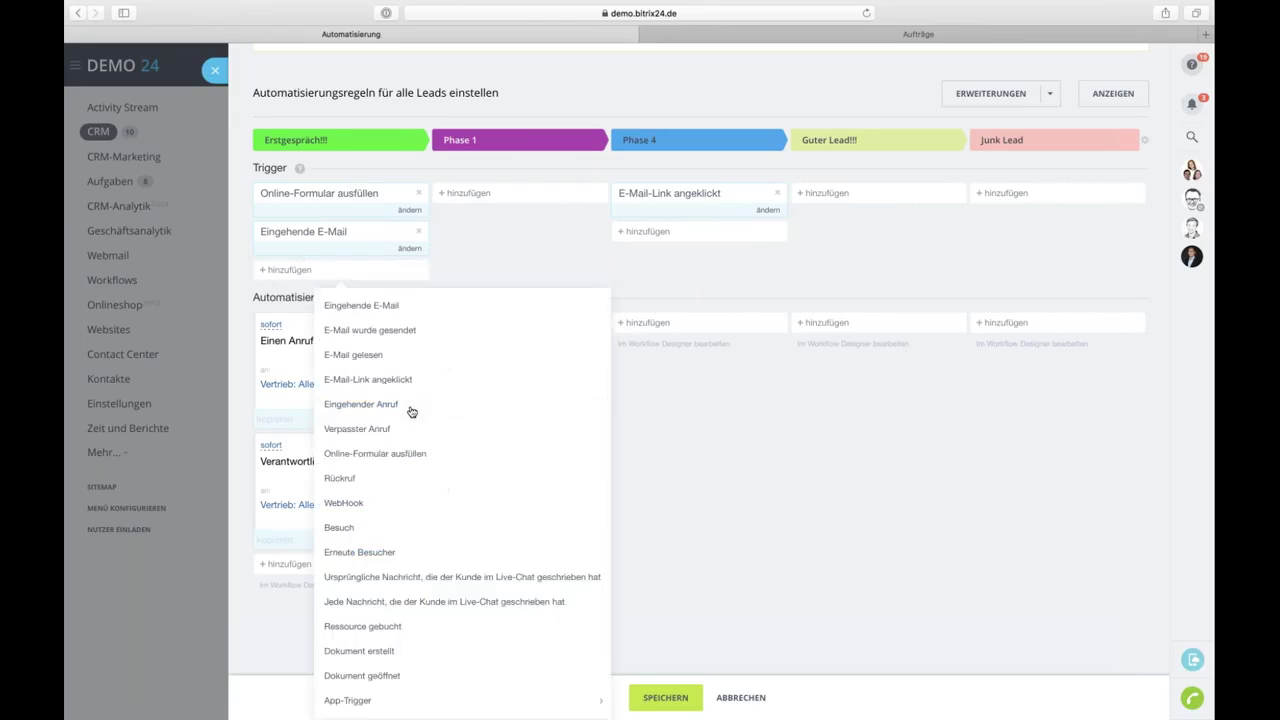
{"action": "scroll", "coordinate": [414, 511], "scroll_direction": "down", "scroll_amount": 2}
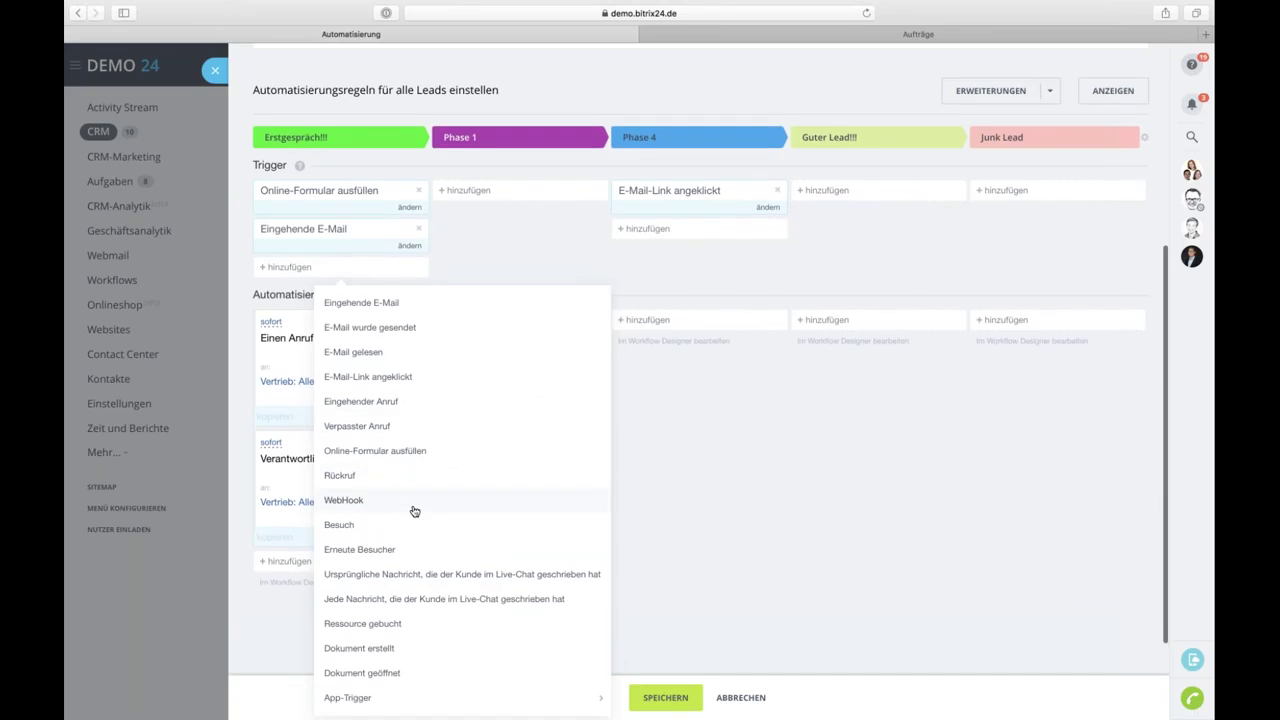
{"action": "left_click", "coordinate": [430, 437]}
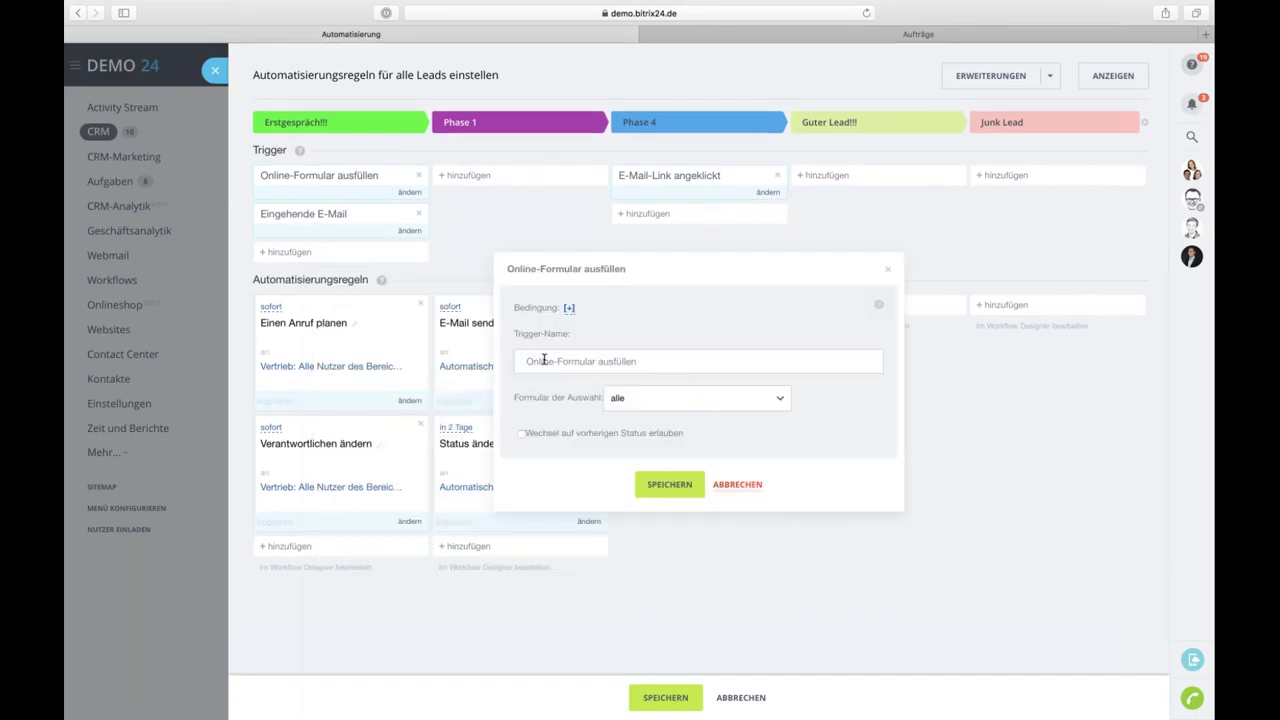
{"action": "left_click", "coordinate": [666, 400]}
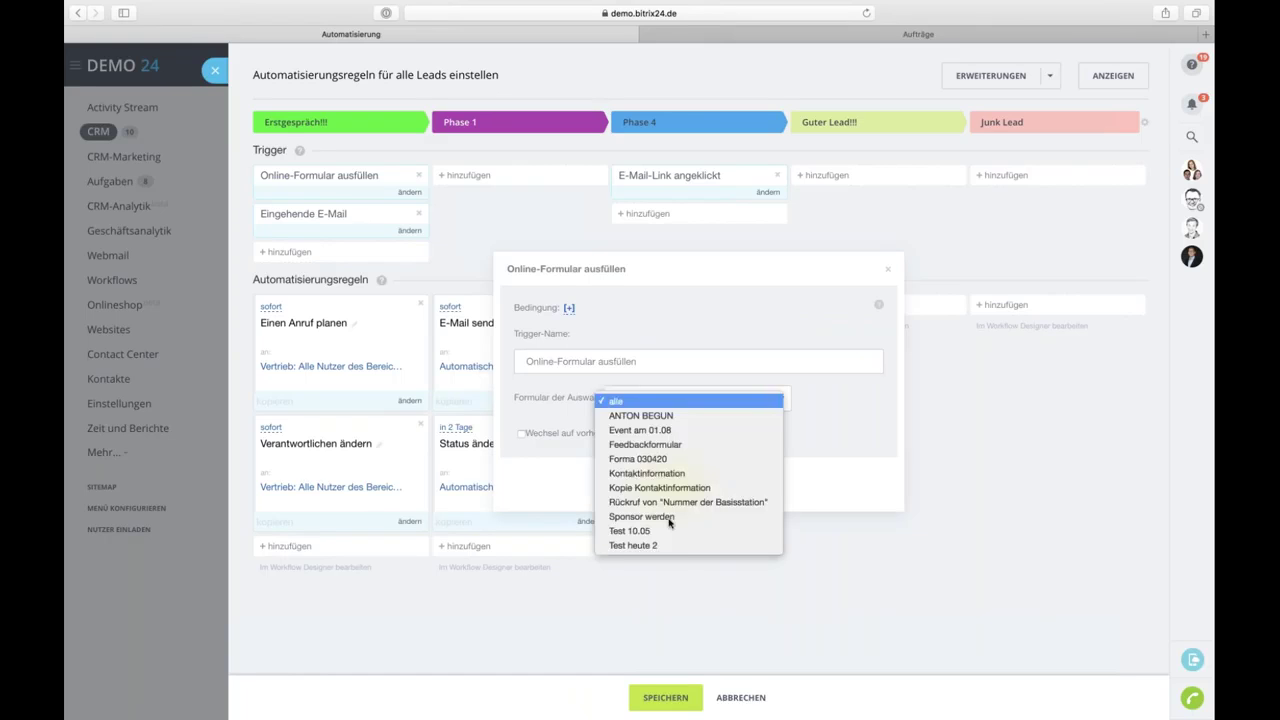
{"action": "left_click", "coordinate": [706, 447]}
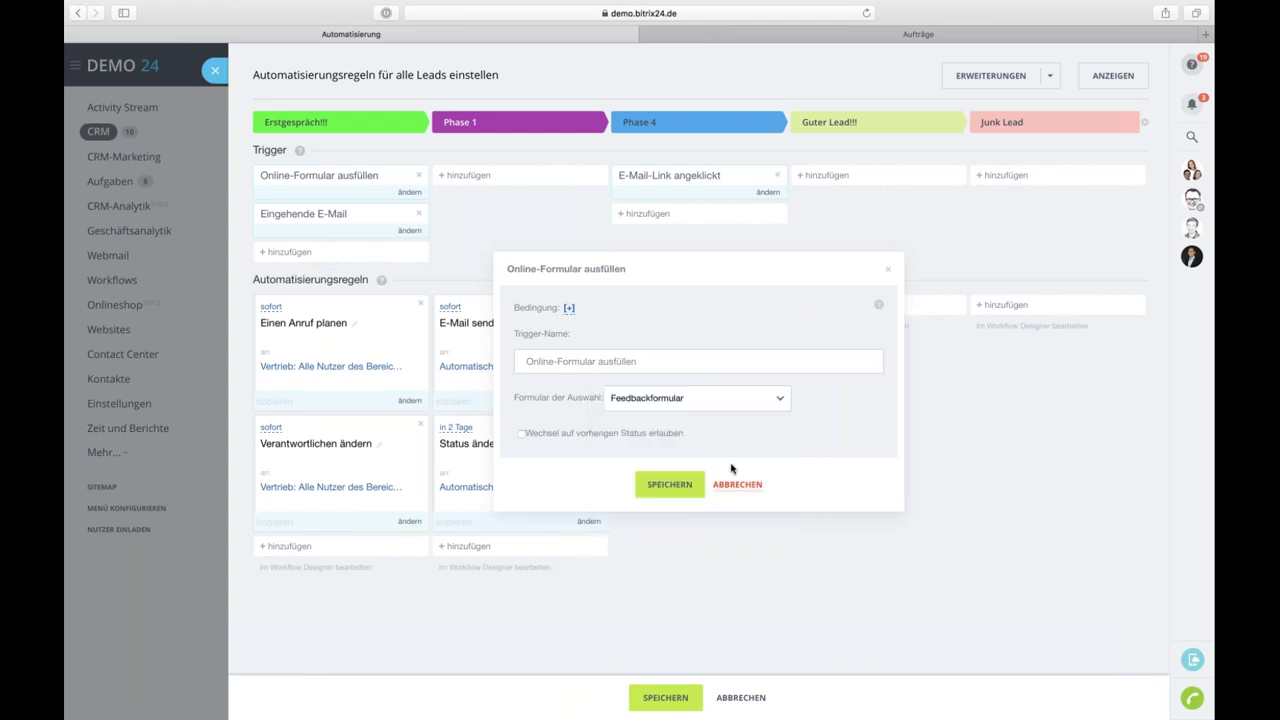
{"action": "left_click", "coordinate": [669, 484]}
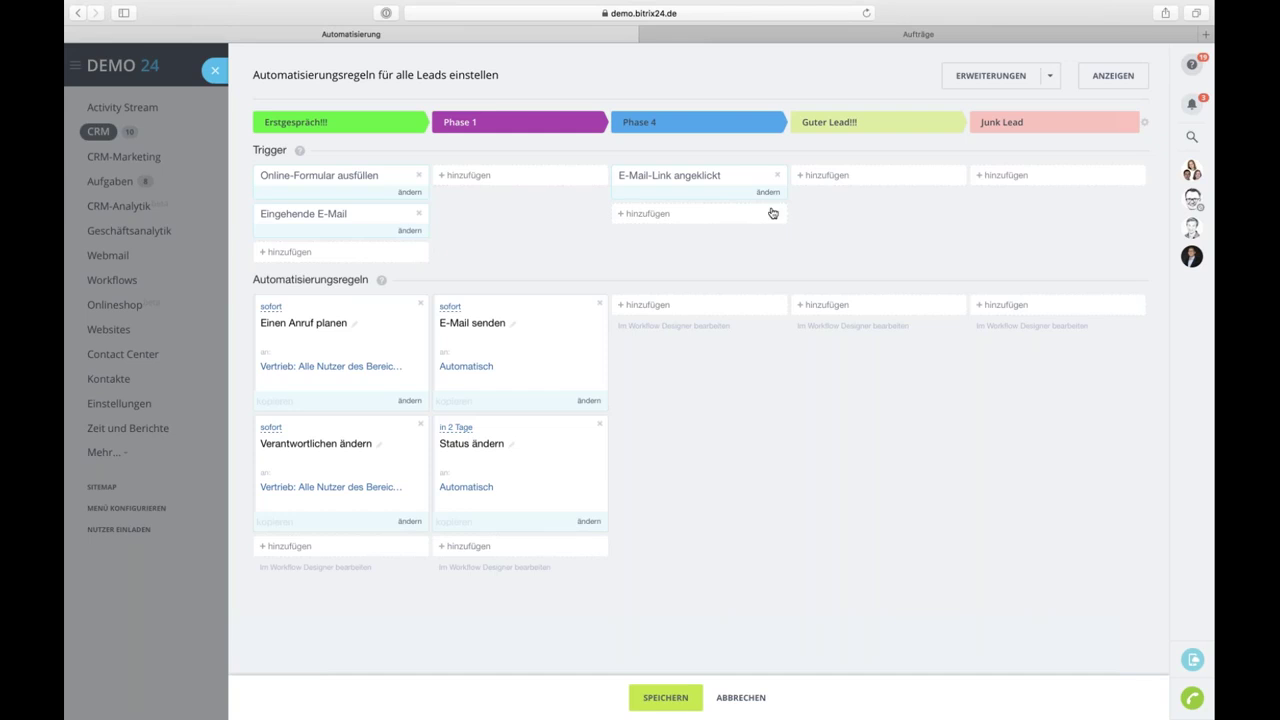
Inspect the trigger name and tracking link of the E-Mail-Link angeklickt trigger in Phase 4, leaving its settings unsaved.
{"action": "left_click", "coordinate": [768, 192]}
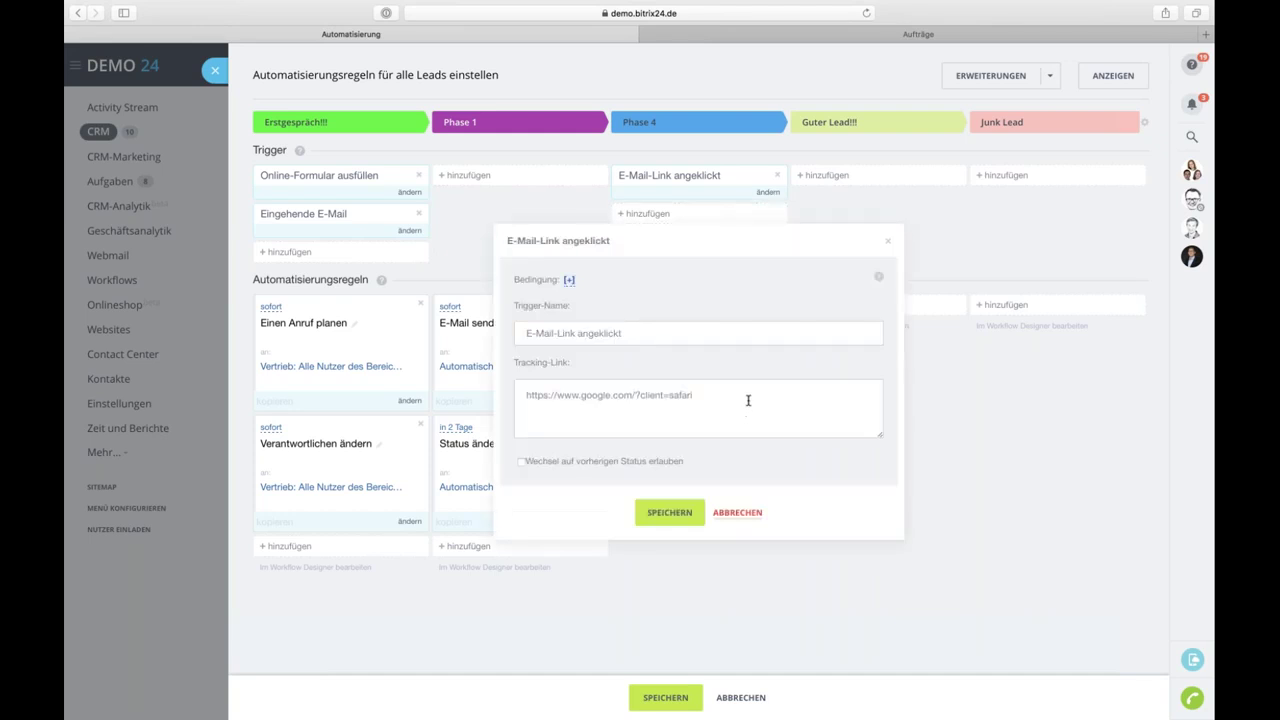
{"action": "triple_click", "coordinate": [512, 399]}
{"action": "left_click", "coordinate": [662, 358]}
{"action": "left_click", "coordinate": [740, 512]}
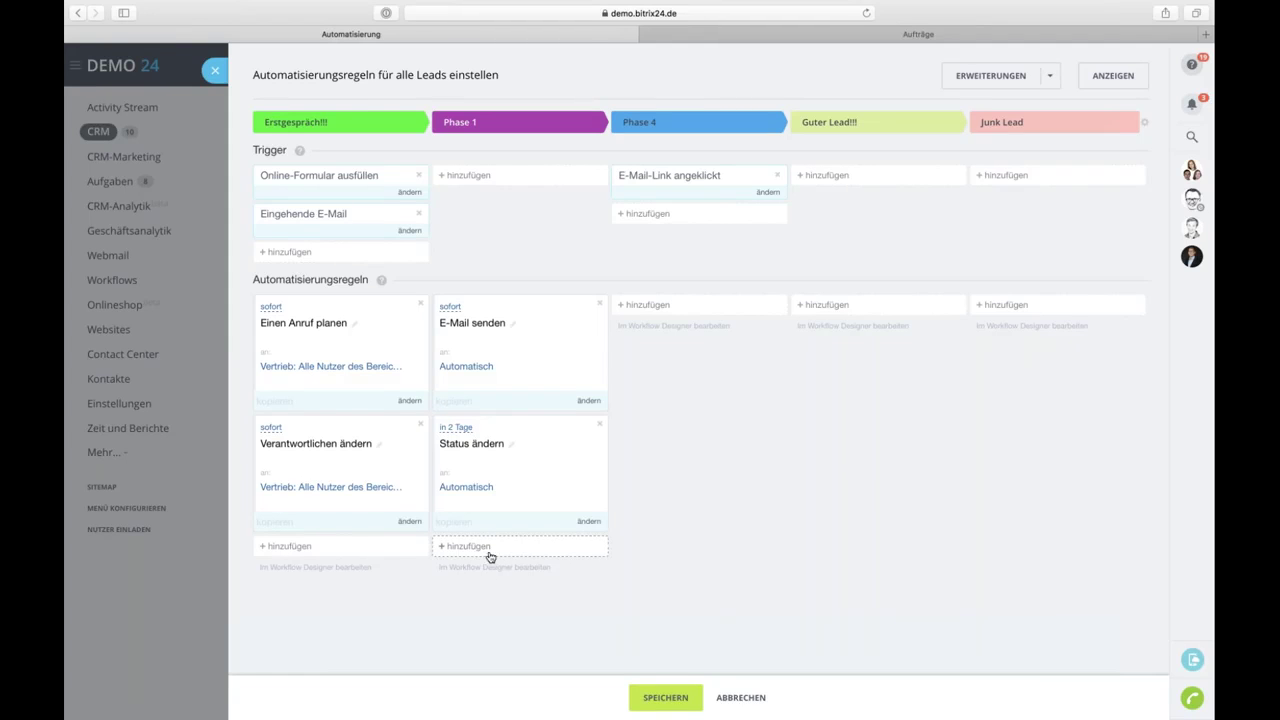
Browse the employee and customer communication rule types that can be added to the Erstgespräch!!! stage.
{"action": "left_click", "coordinate": [377, 558]}
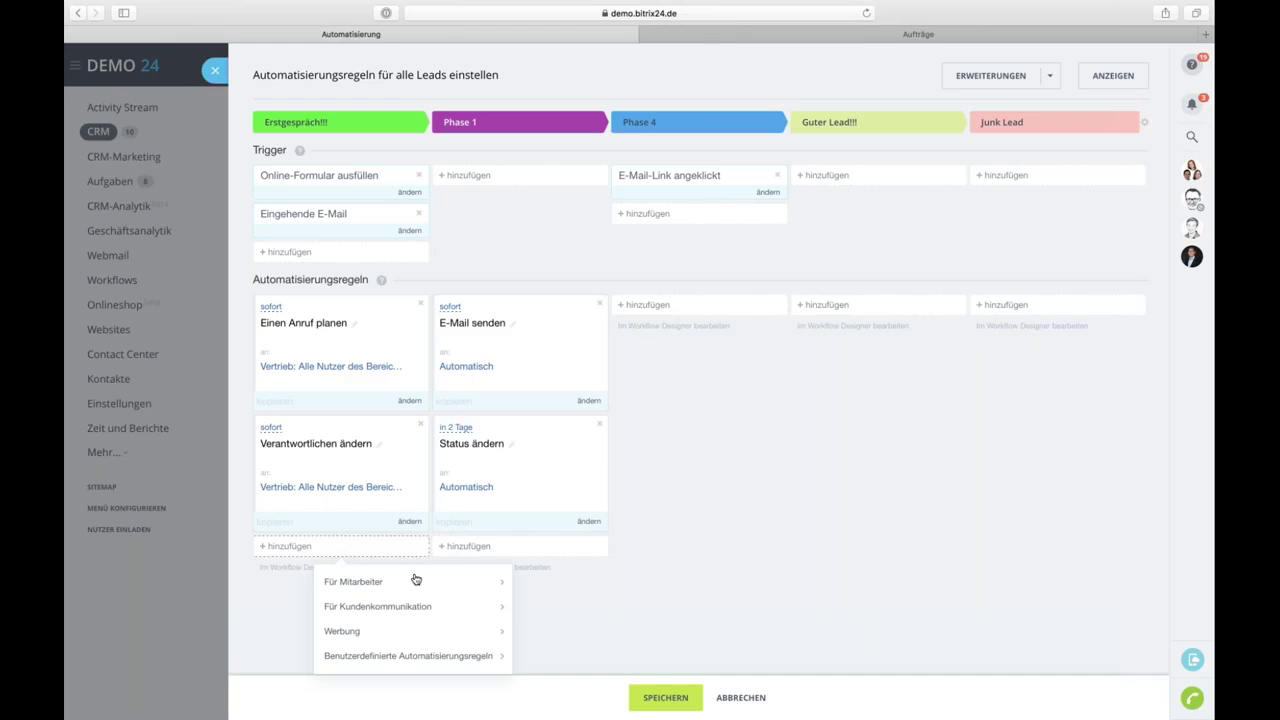
{"action": "mouse_move", "coordinate": [449, 584]}
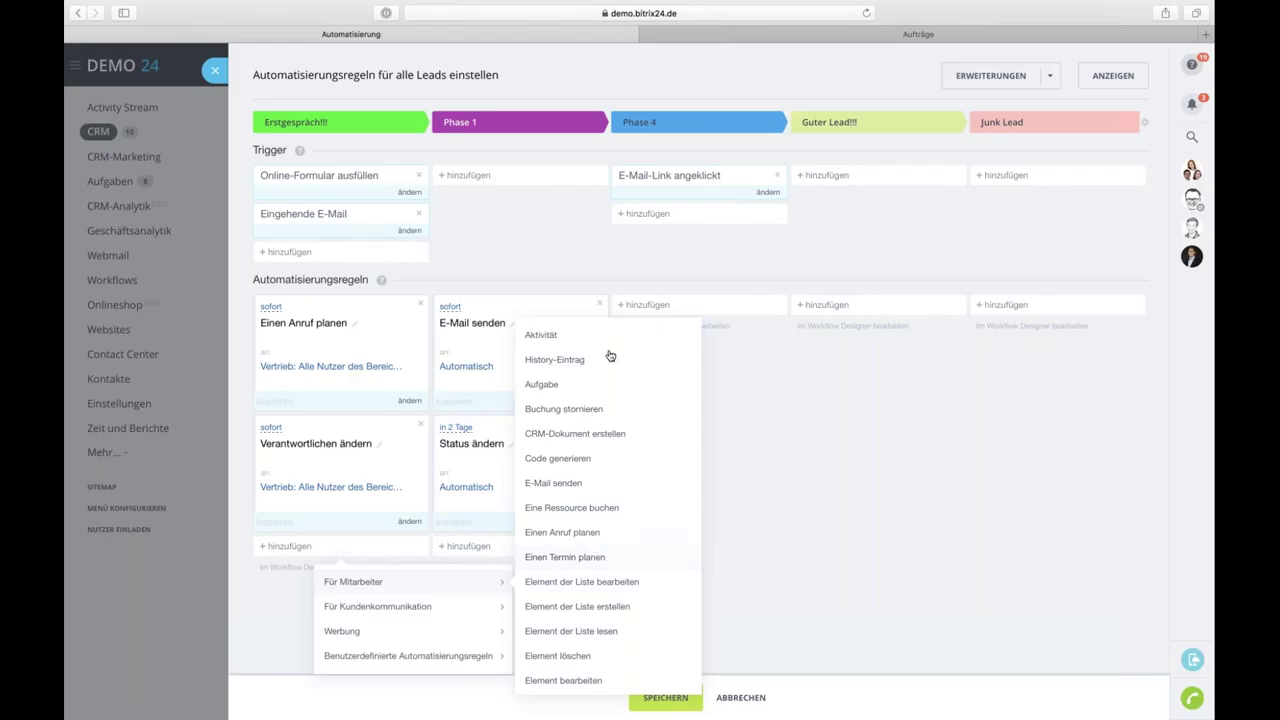
{"action": "left_click", "coordinate": [769, 579]}
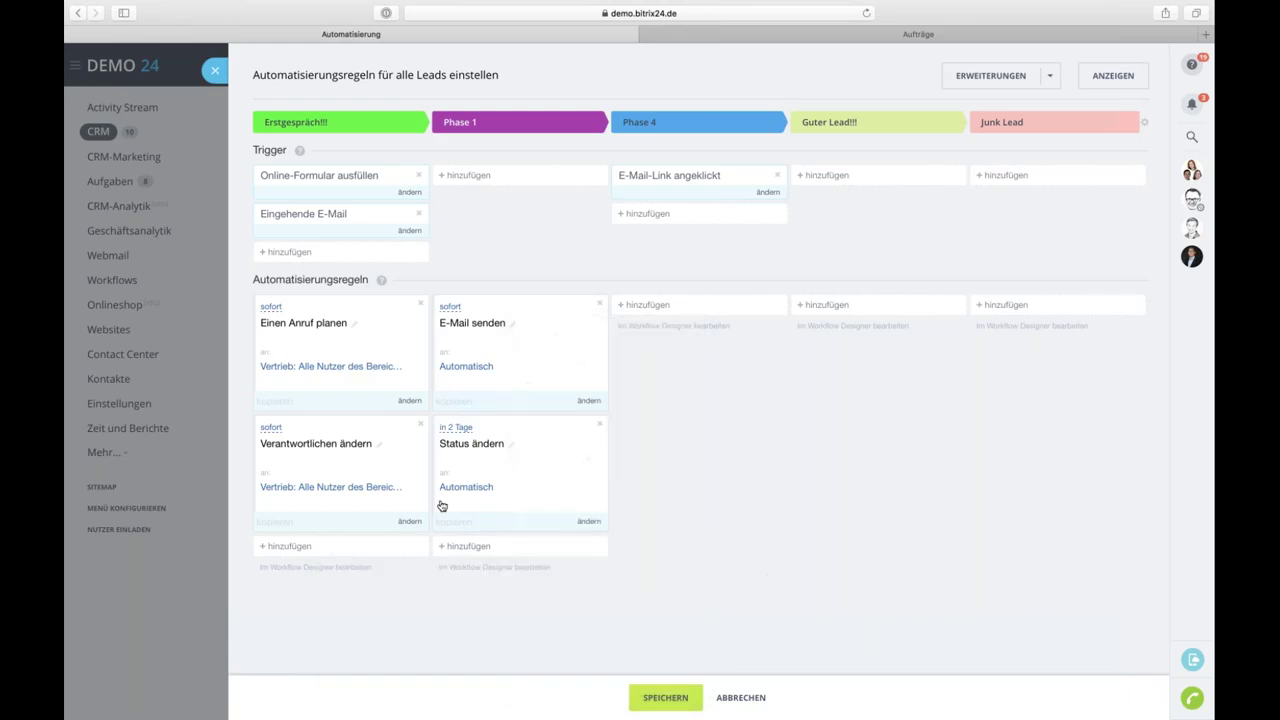
{"action": "left_click", "coordinate": [344, 545]}
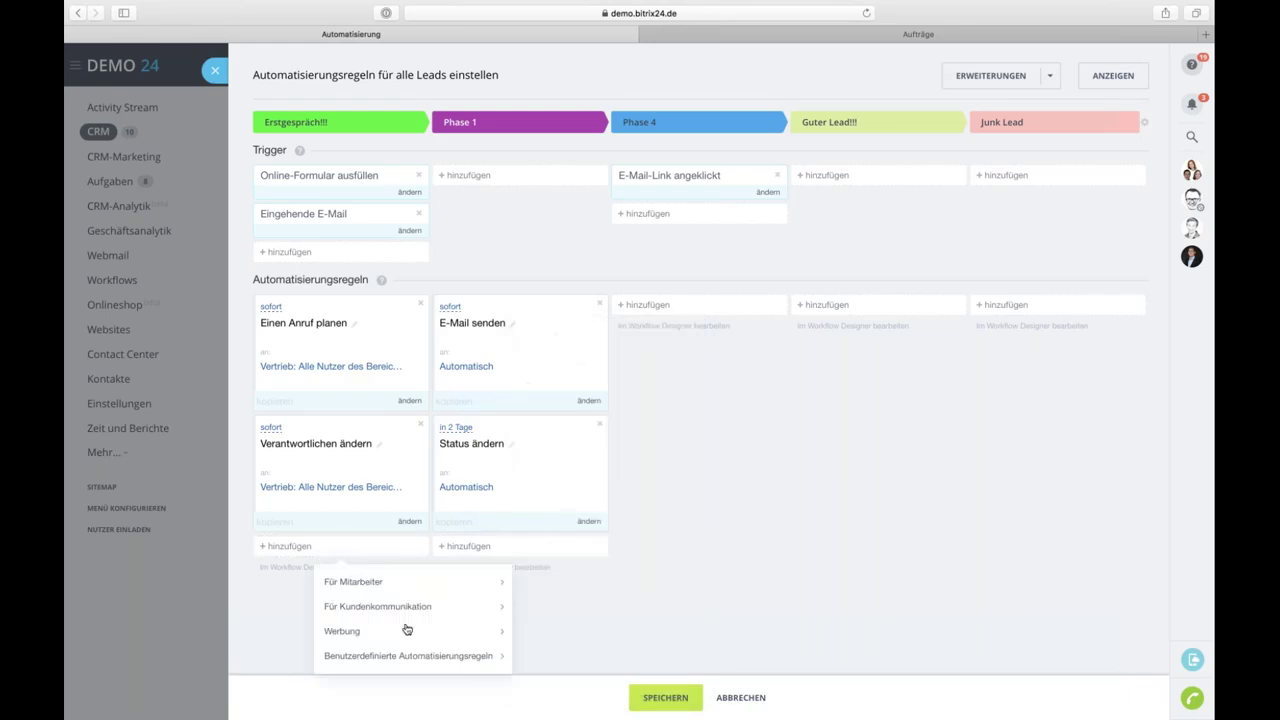
{"action": "mouse_move", "coordinate": [480, 608]}
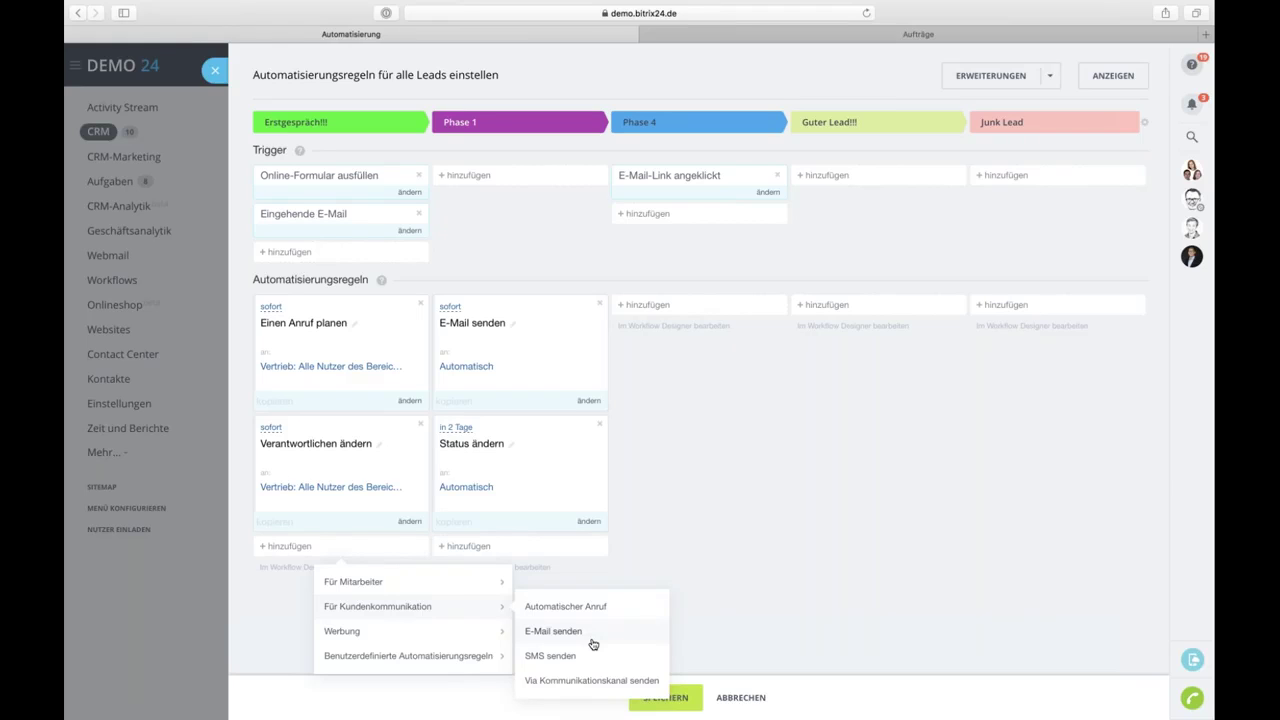
{"action": "left_click", "coordinate": [700, 564]}
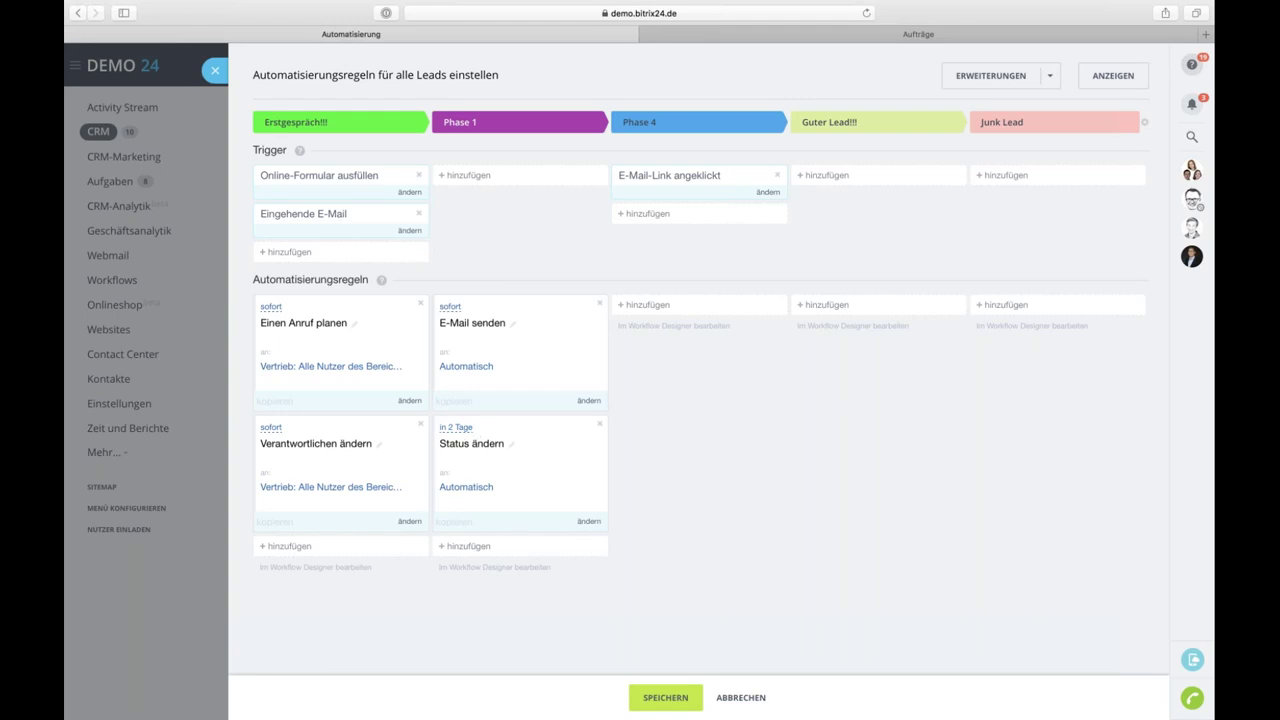
Set up a Status ändern rule for Phase 1 with Guter Lead!!! as the new status and an employee under Ändern unter.
{"action": "left_click", "coordinate": [535, 551]}
{"action": "mouse_move", "coordinate": [563, 581]}
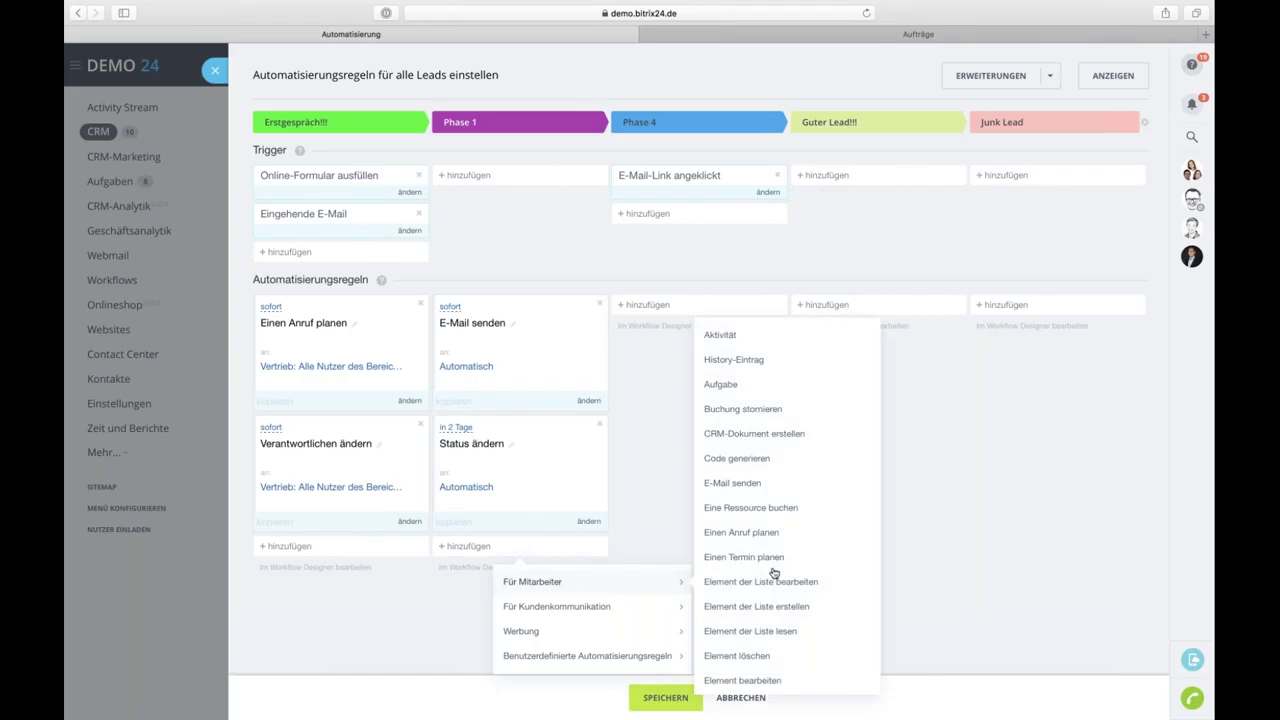
{"action": "scroll", "coordinate": [770, 566], "scroll_direction": "down", "scroll_amount": 5}
{"action": "scroll", "coordinate": [771, 568], "scroll_direction": "down", "scroll_amount": 3}
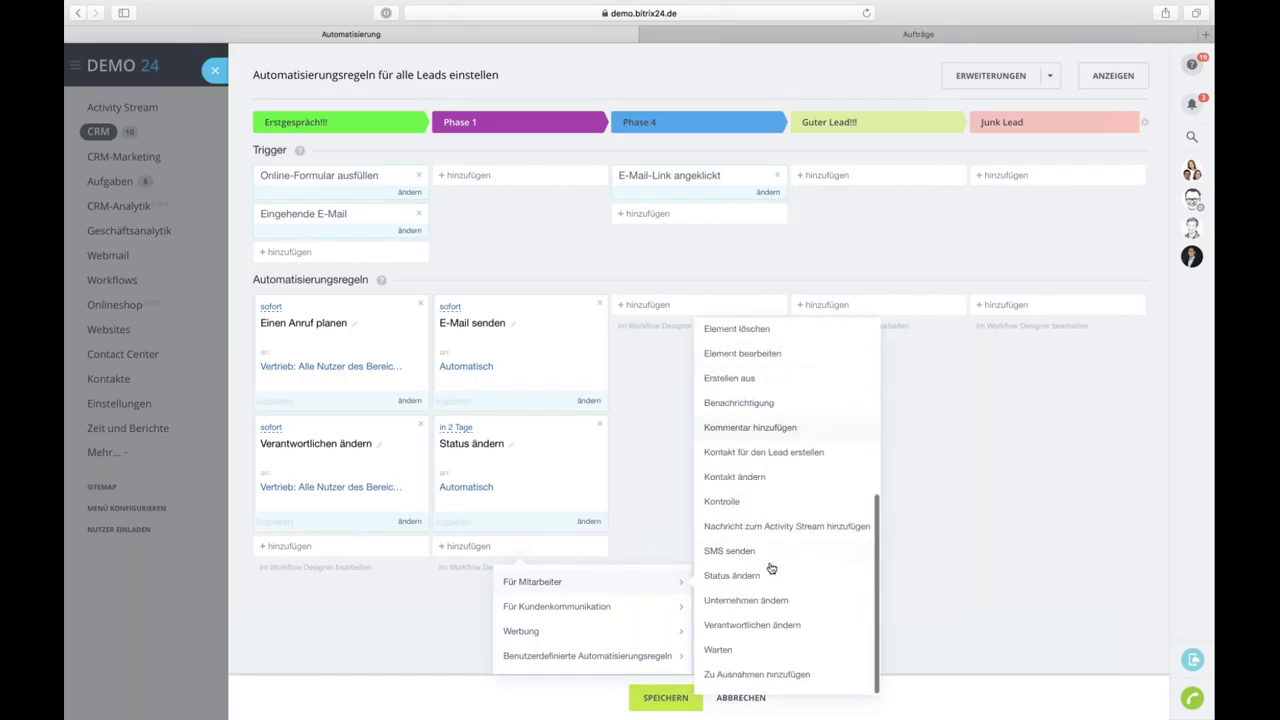
{"action": "left_click", "coordinate": [767, 574]}
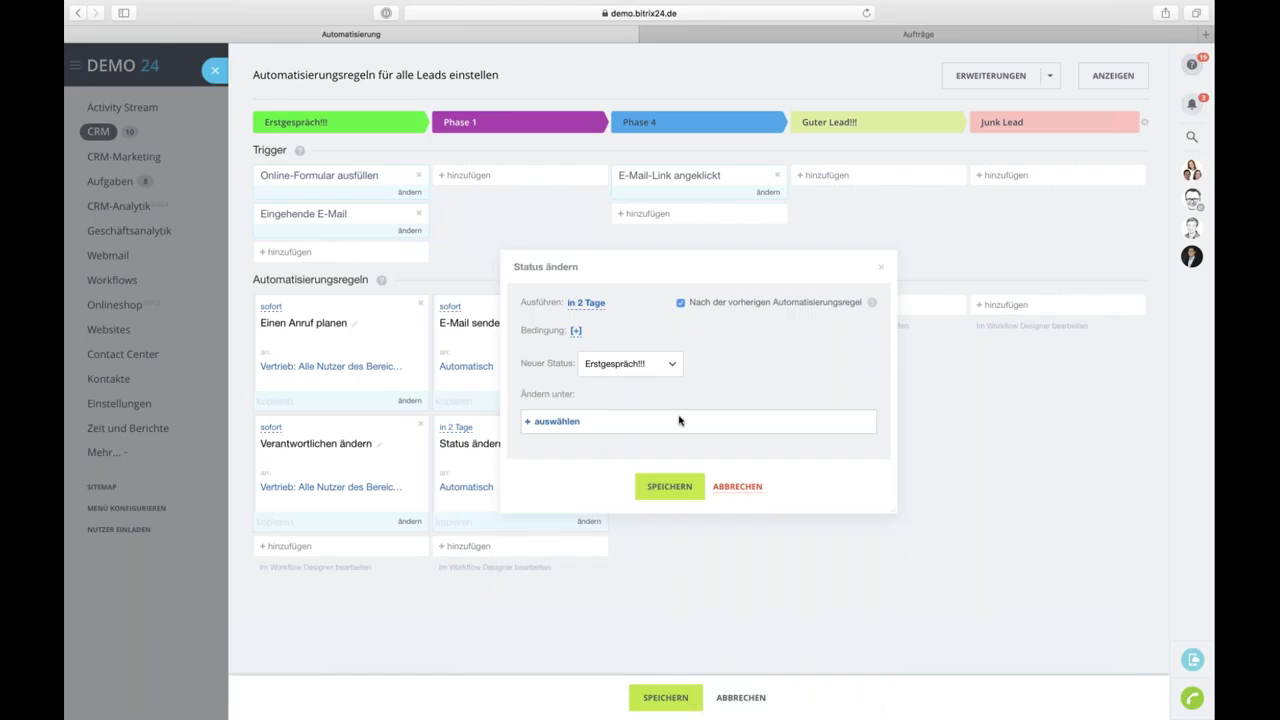
{"action": "left_click", "coordinate": [671, 366]}
{"action": "left_click", "coordinate": [620, 410]}
{"action": "left_click", "coordinate": [562, 424]}
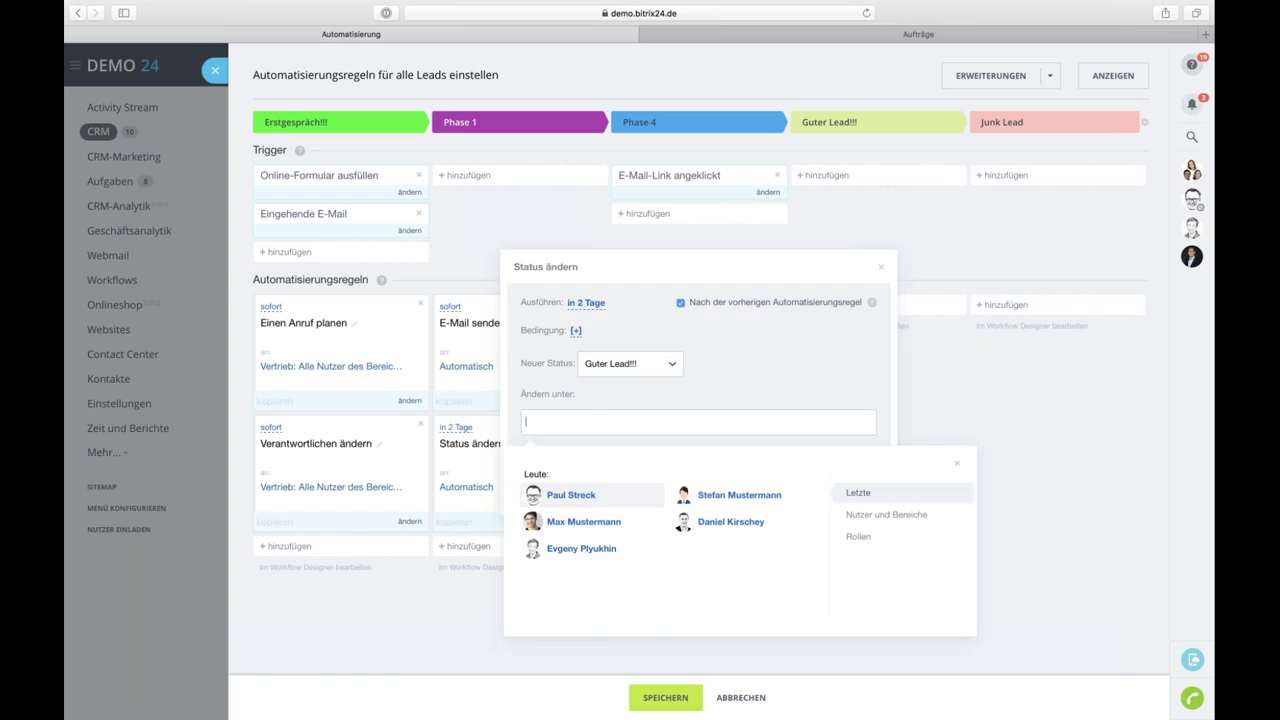
{"action": "left_click", "coordinate": [571, 495]}
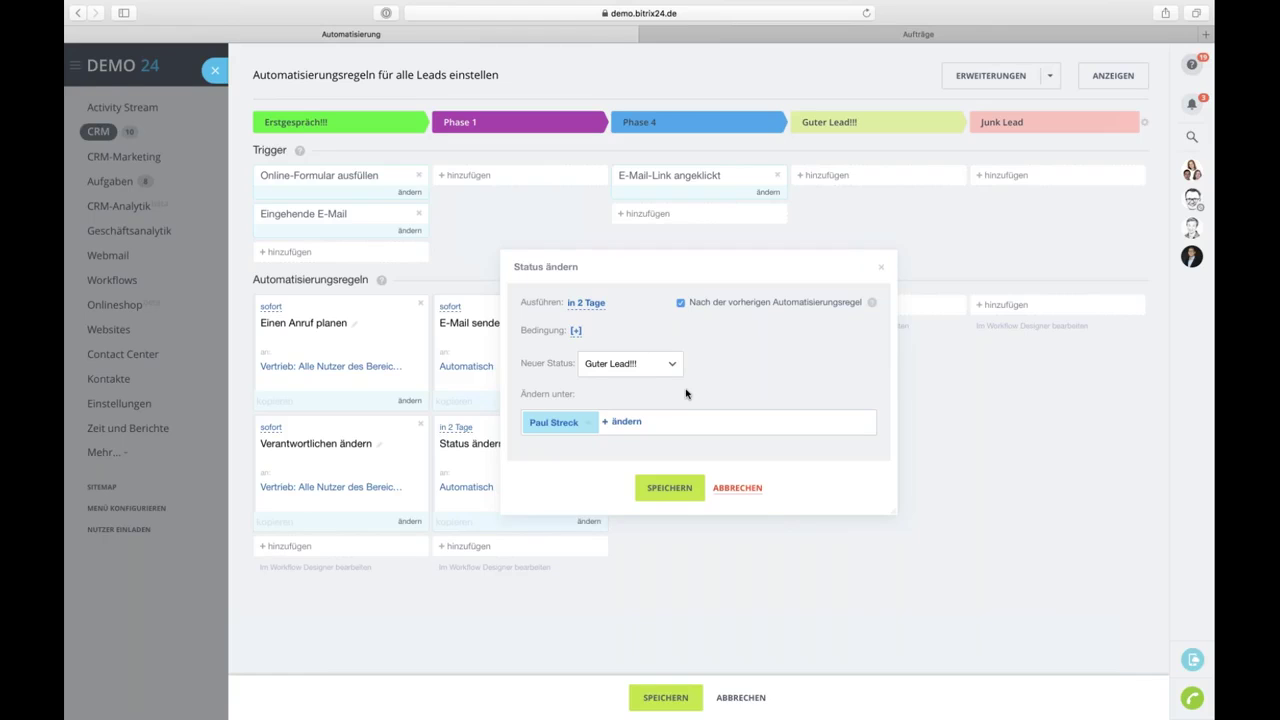
Review the rule's condition and timing options, and save it with execution in 2 Tage after the previous rule.
{"action": "left_click", "coordinate": [576, 330]}
{"action": "left_click", "coordinate": [657, 331]}
{"action": "left_click", "coordinate": [590, 303]}
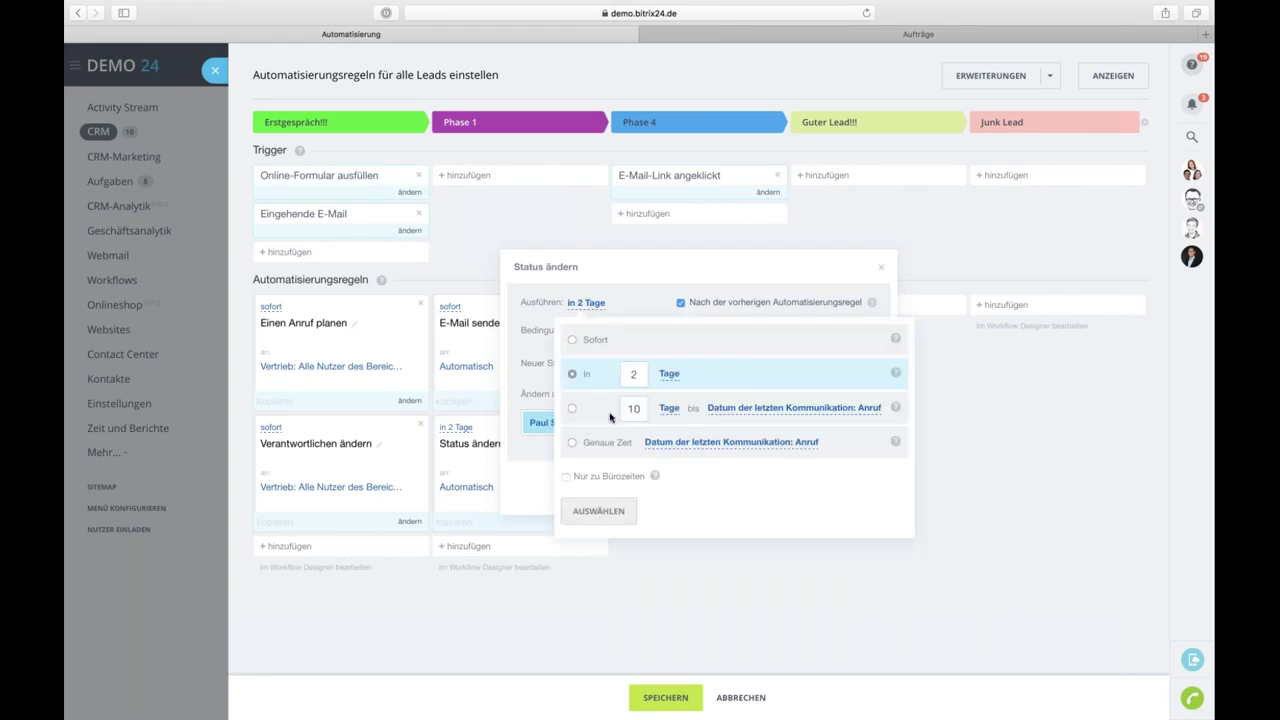
{"action": "left_click", "coordinate": [669, 375]}
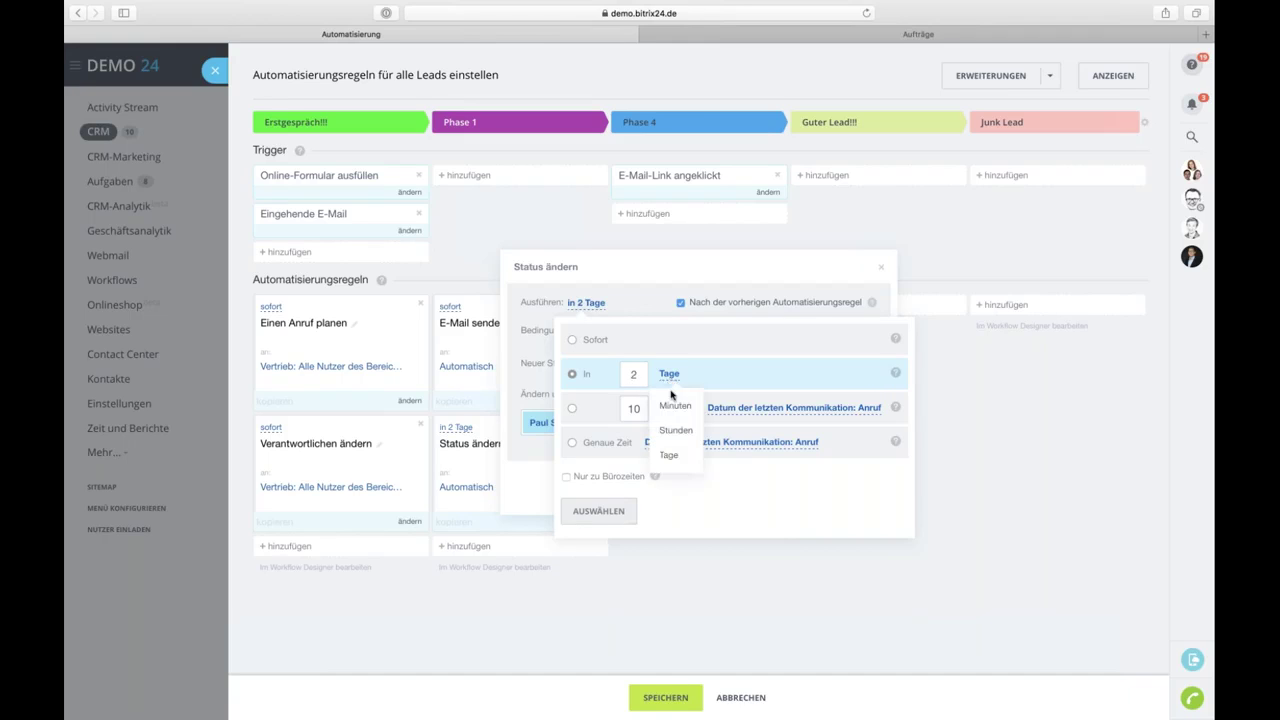
{"action": "left_click", "coordinate": [617, 513]}
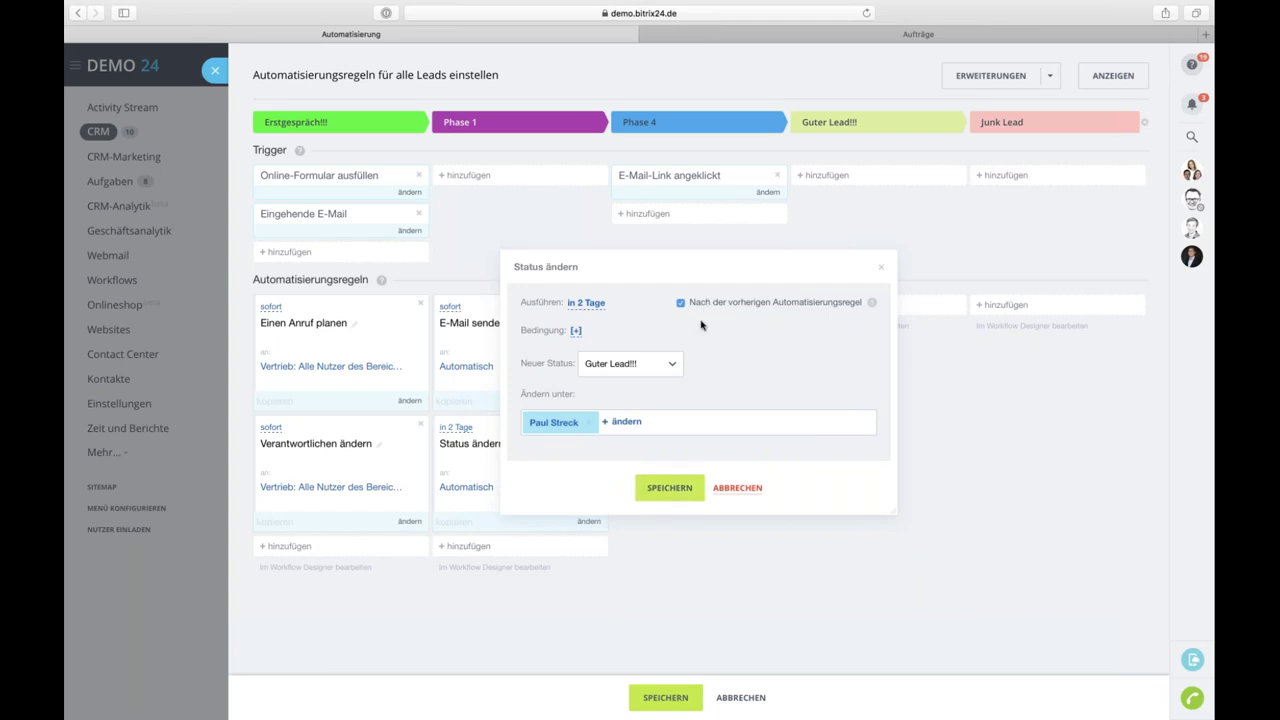
{"action": "left_click", "coordinate": [677, 490]}
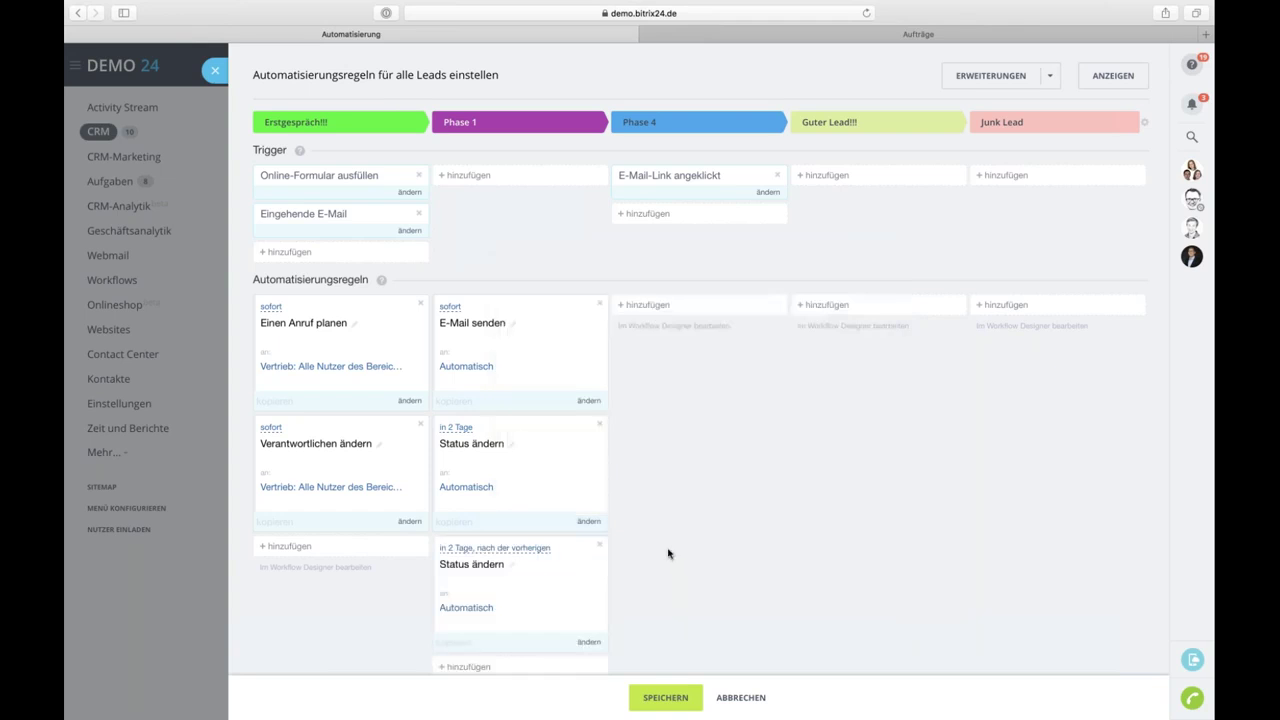
Try moving the new Status ändern rule between Phase 4 and Guter Lead!!!, and discard the lead automation changes.
{"action": "scroll", "coordinate": [672, 580], "scroll_direction": "down", "scroll_amount": 1}
{"action": "left_click_drag", "start_coordinate": [566, 543], "coordinate": [750, 449]}
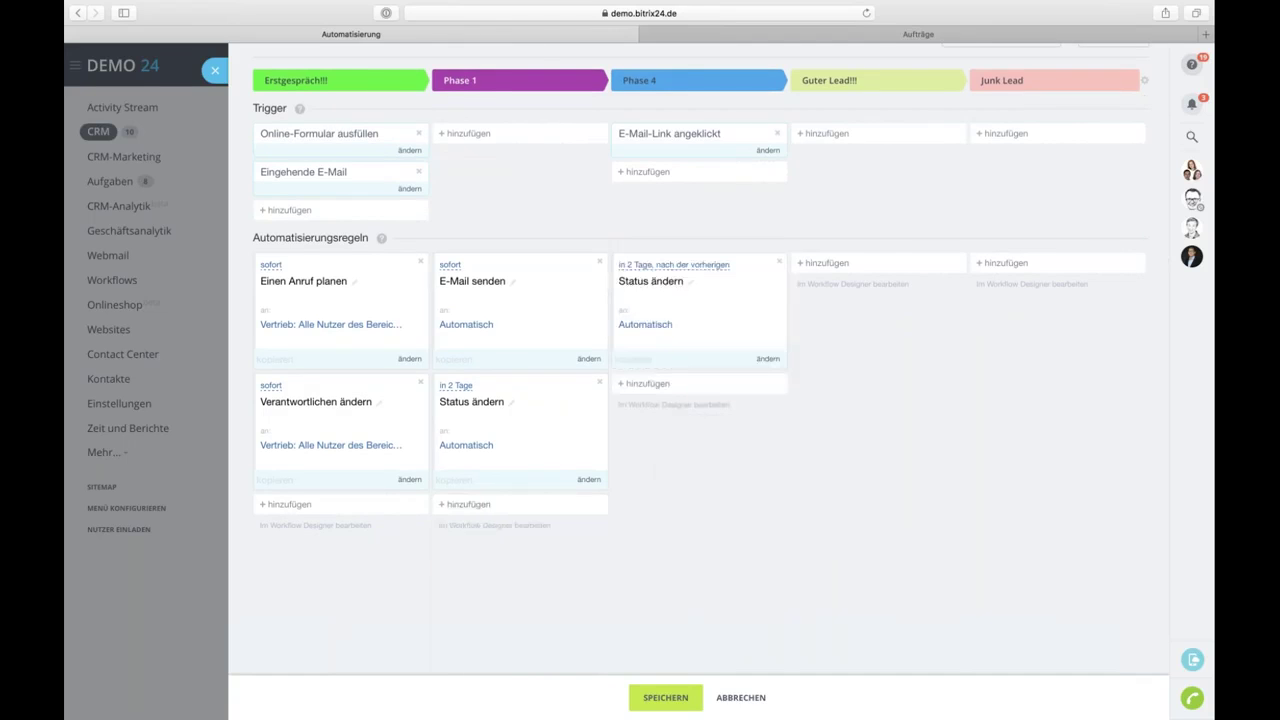
{"action": "left_click_drag", "start_coordinate": [835, 302], "coordinate": [845, 304]}
{"action": "scroll", "coordinate": [760, 378], "scroll_direction": "up", "scroll_amount": 1}
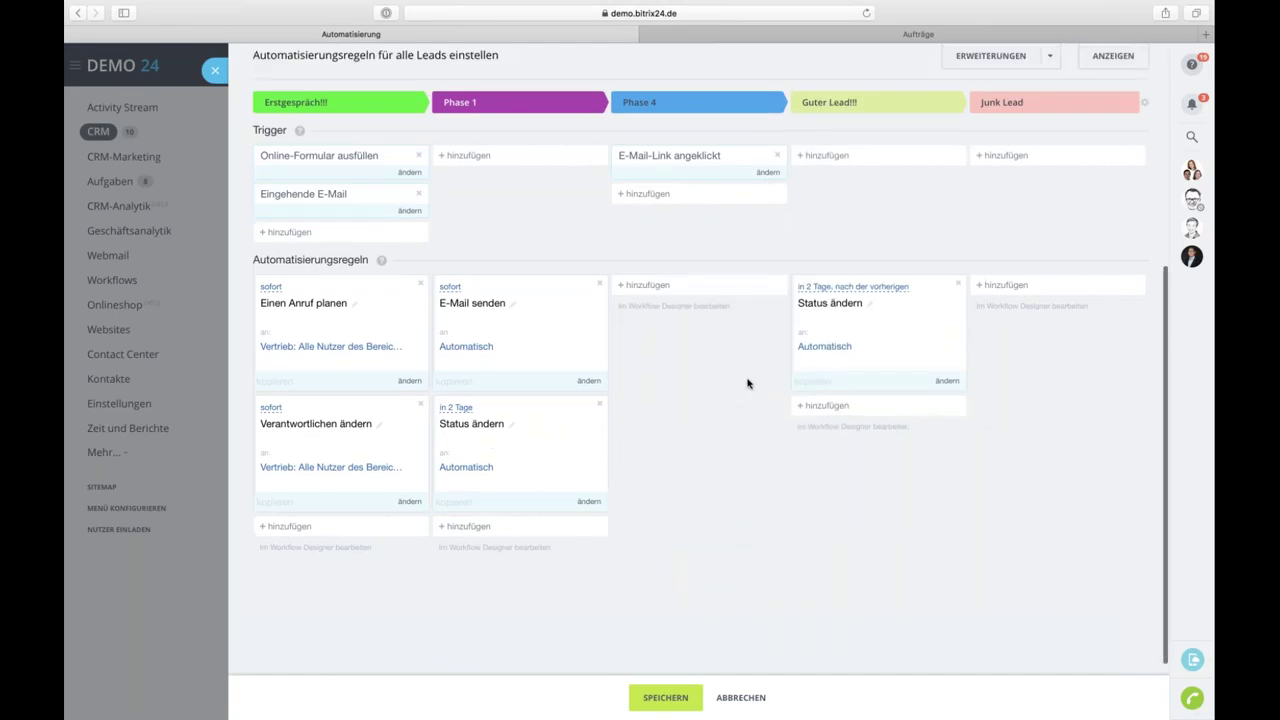
{"action": "left_click_drag", "start_coordinate": [919, 342], "coordinate": [745, 345]}
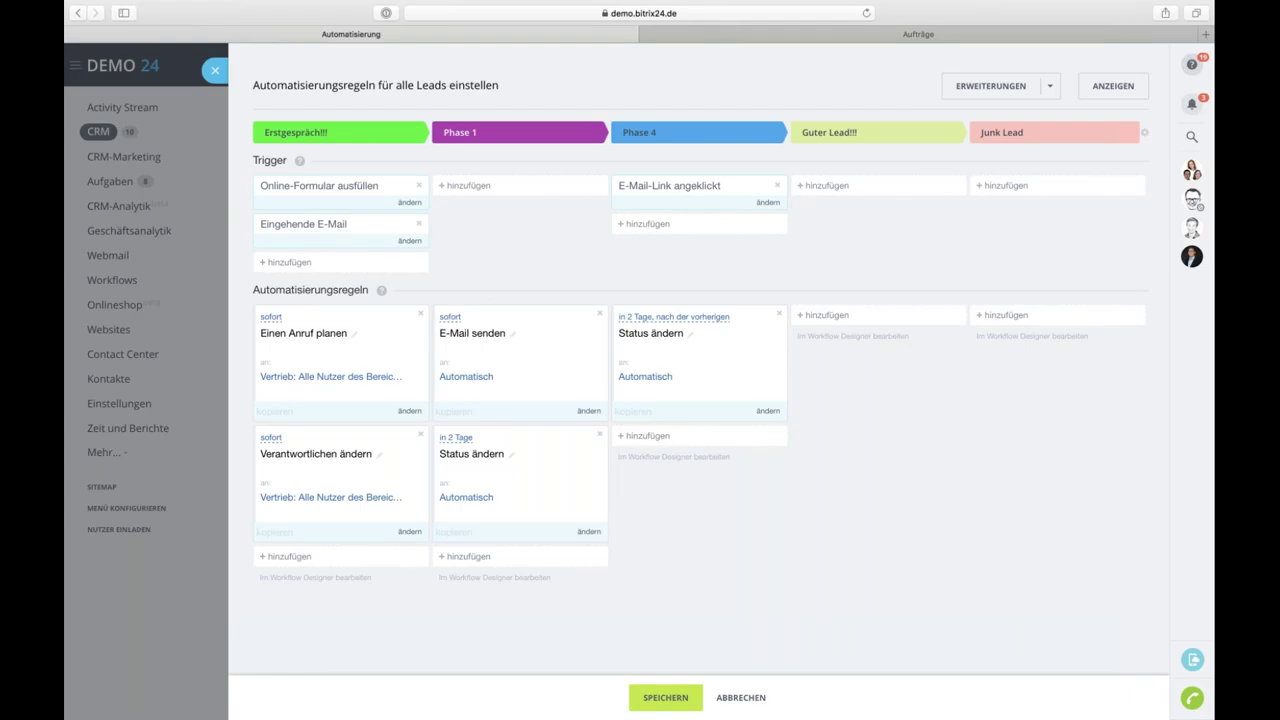
{"action": "left_click", "coordinate": [740, 699]}
{"action": "left_click", "coordinate": [200, 486]}
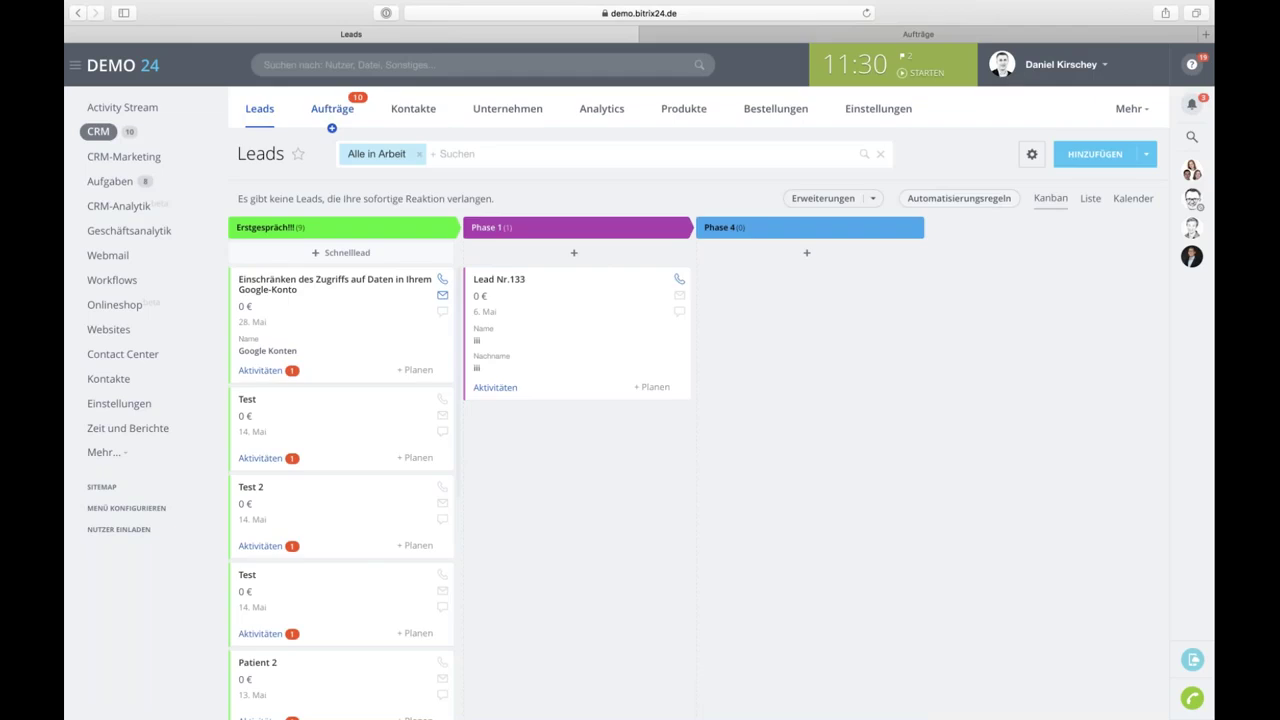
Open the Sales Funnels und Tunnels overview for the Aufträge.
{"action": "left_click", "coordinate": [332, 108]}
{"action": "left_click", "coordinate": [968, 157]}
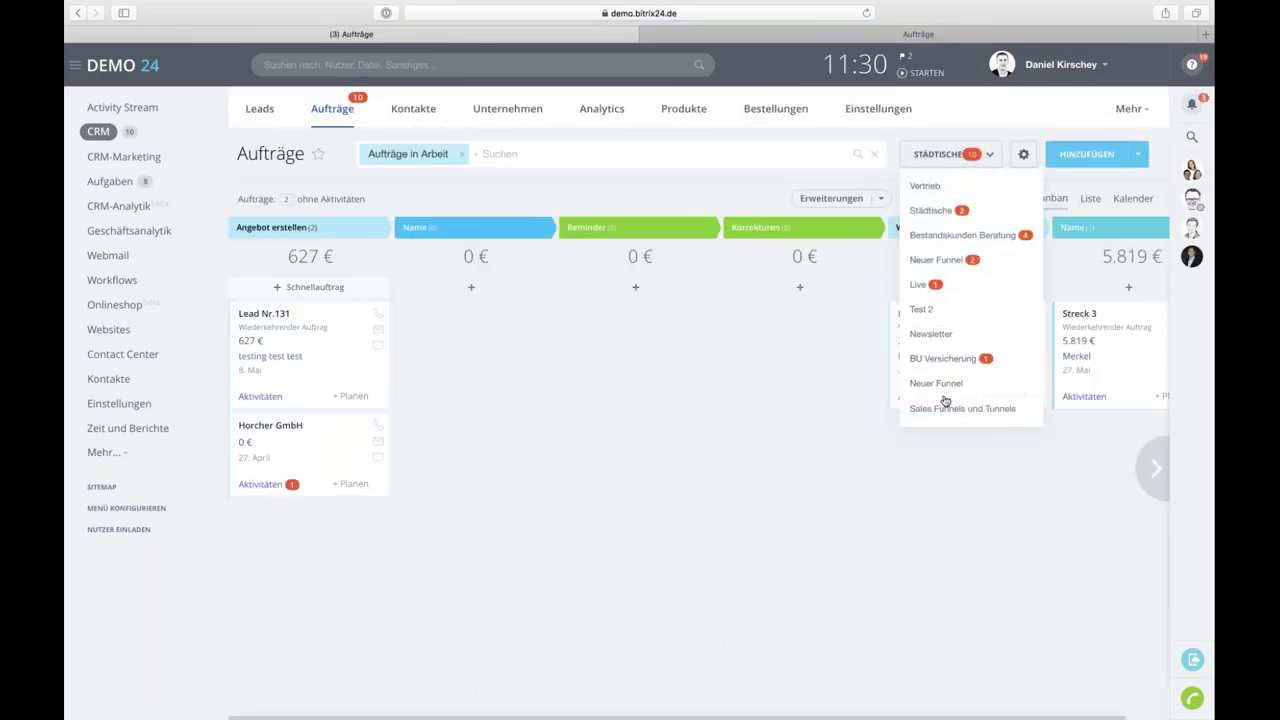
{"action": "left_click", "coordinate": [944, 410]}
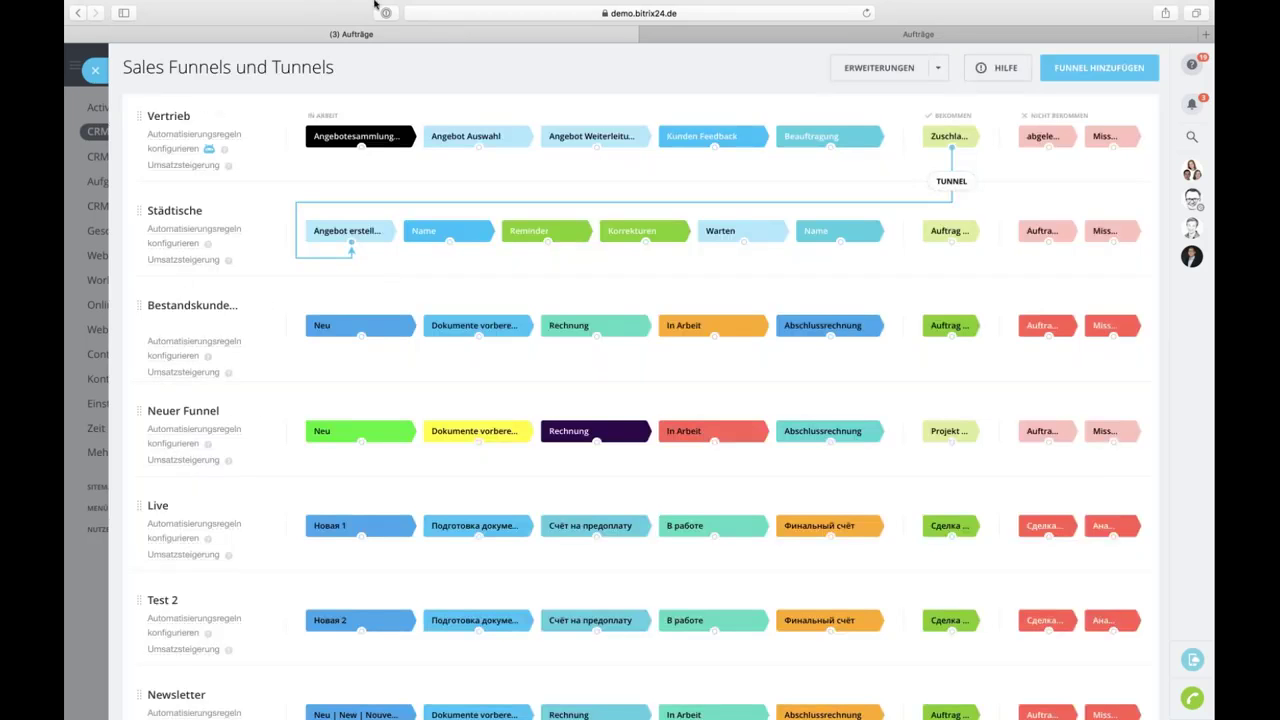
Inspect the Umsatzsteigerung campaign templates and the automation rules of the colored Neuer Funnel, and return to the Aufträge board.
{"action": "left_click", "coordinate": [184, 460]}
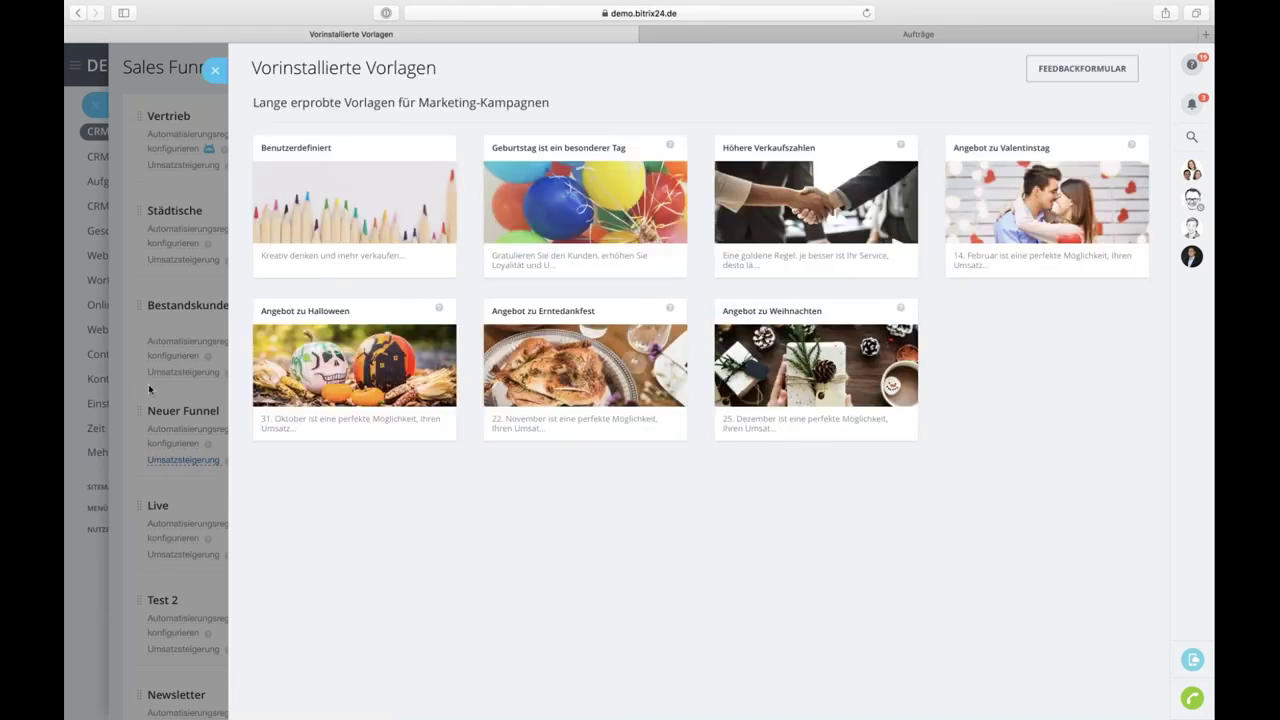
{"action": "left_click", "coordinate": [148, 384]}
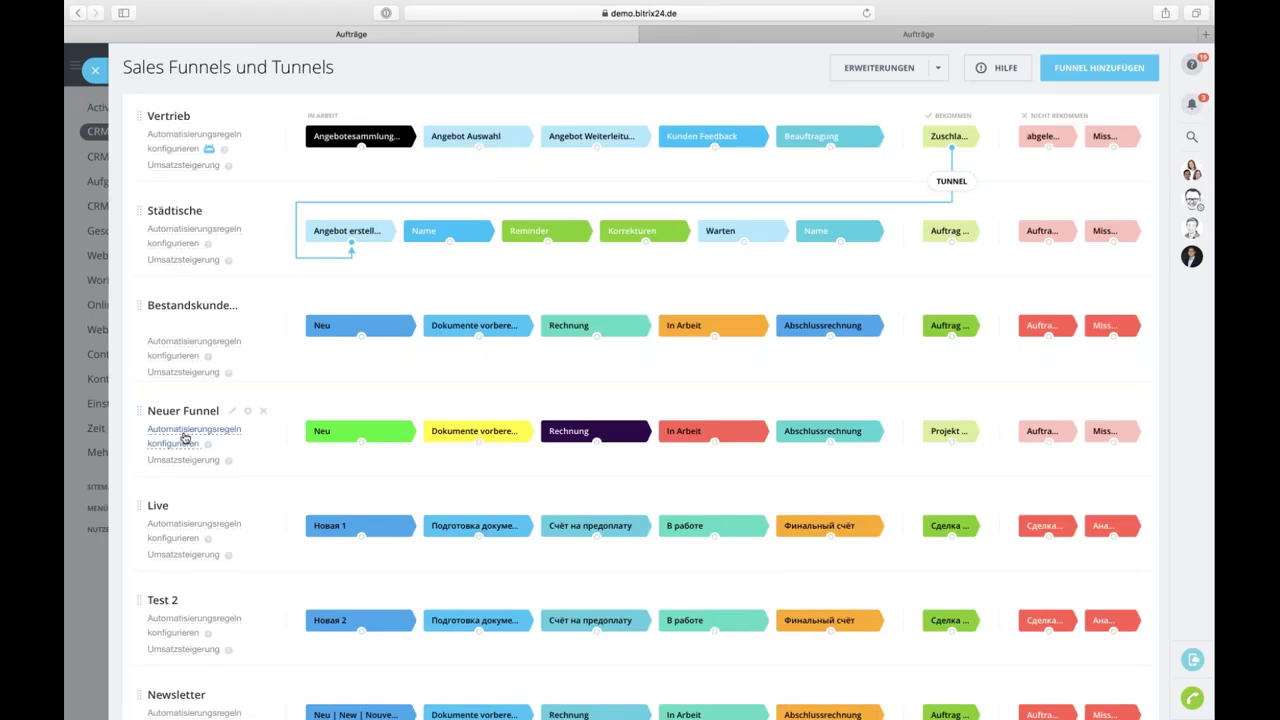
{"action": "left_click", "coordinate": [185, 436]}
{"action": "scroll", "coordinate": [357, 552], "scroll_direction": "down", "scroll_amount": 2}
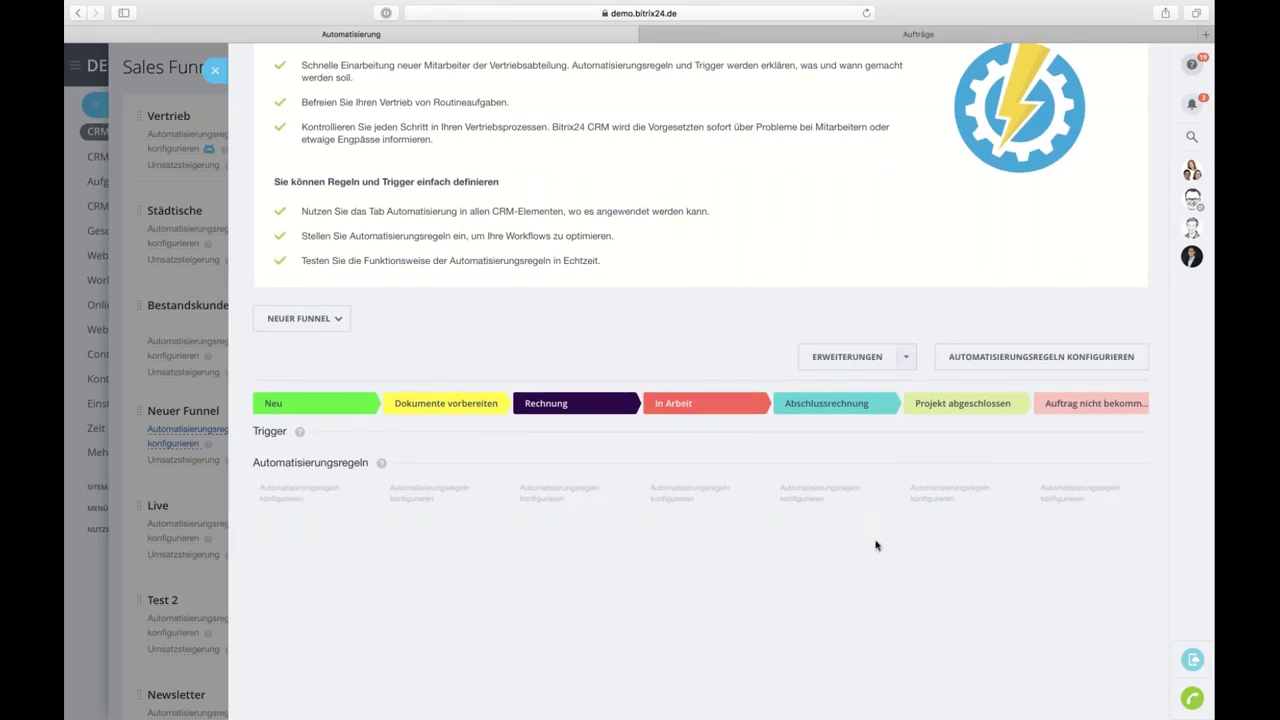
{"action": "left_click", "coordinate": [117, 331]}
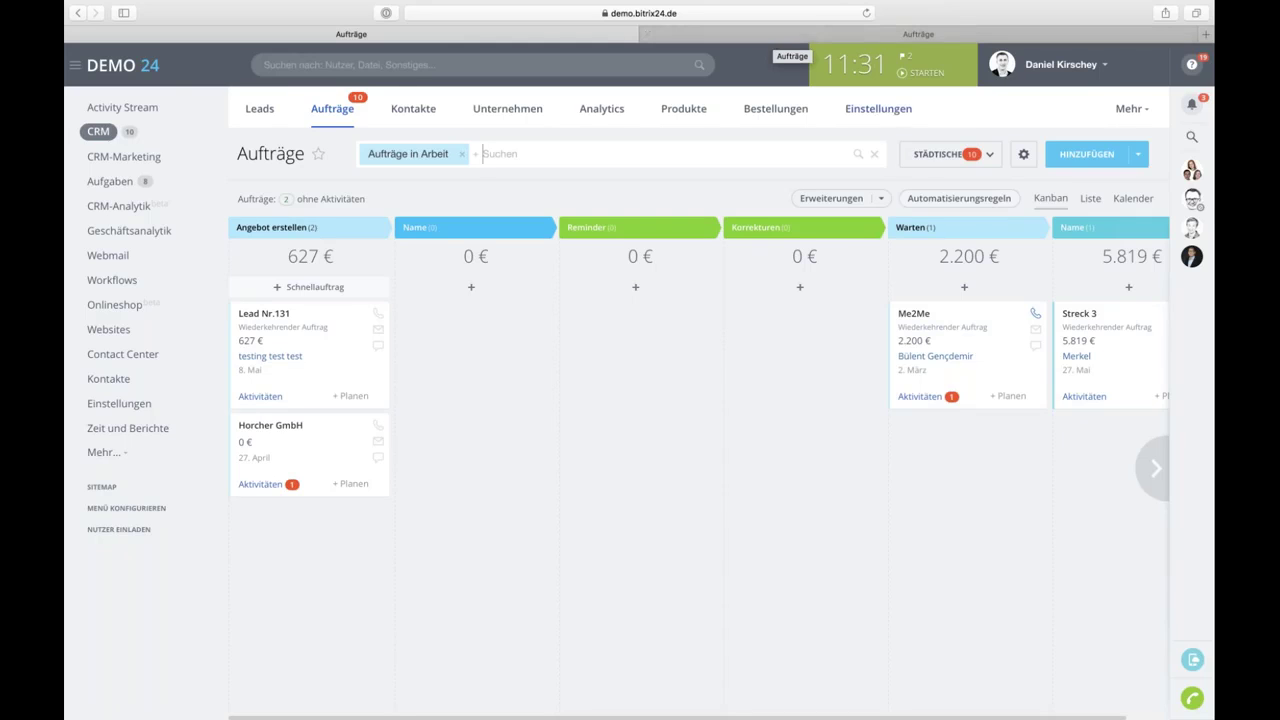
Review the lead funnel and employee performance in the general lead analysis, and open the Wiederkehrend report.
{"action": "left_click", "coordinate": [590, 110]}
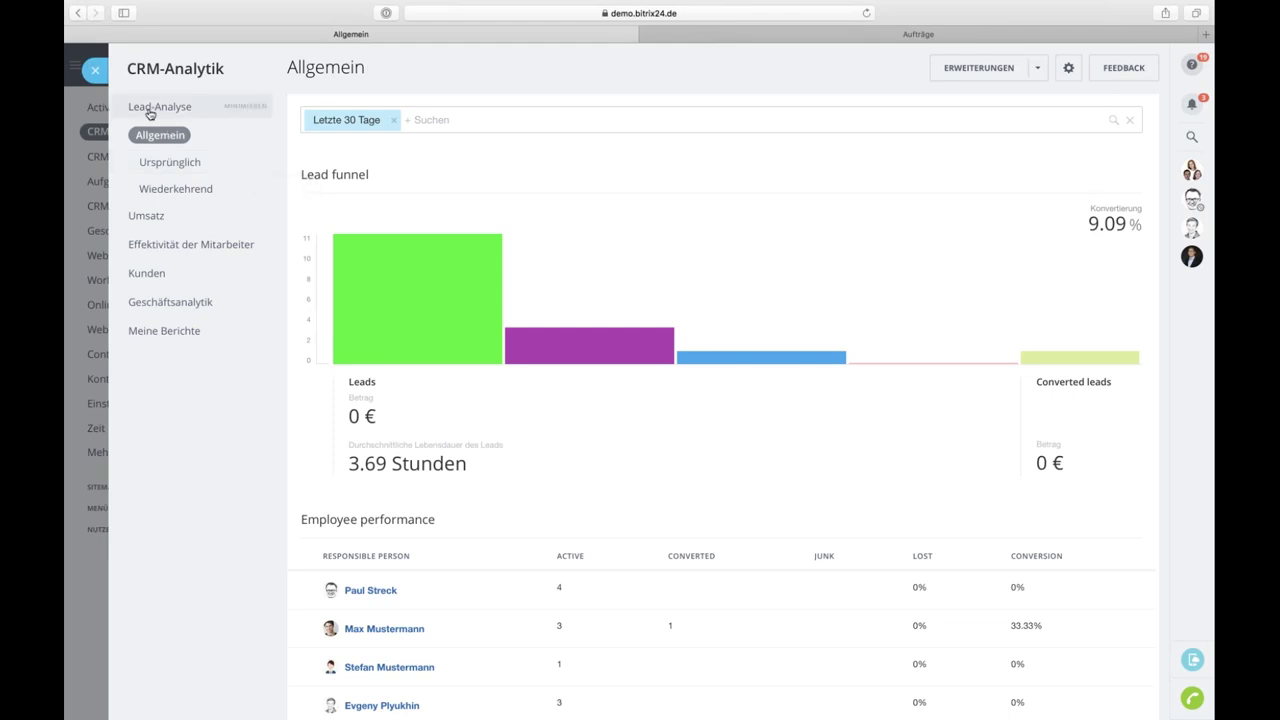
{"action": "scroll", "coordinate": [574, 457], "scroll_direction": "down", "scroll_amount": 2}
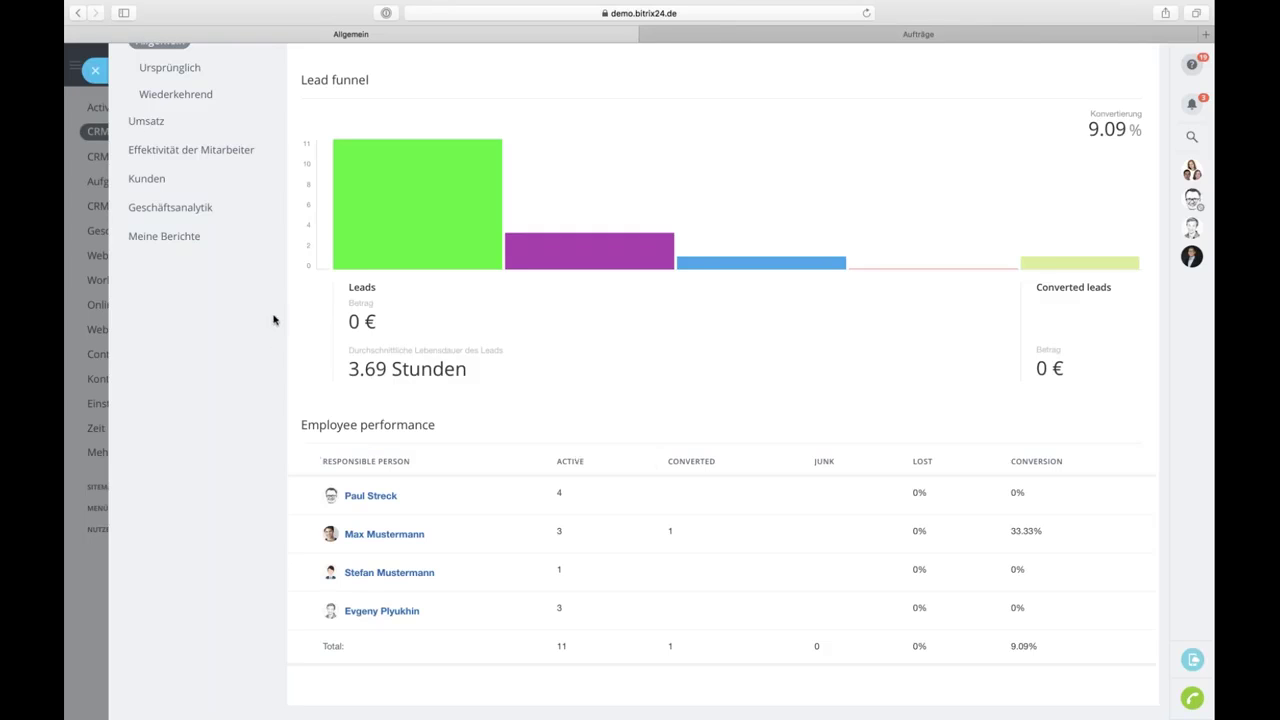
{"action": "scroll", "coordinate": [205, 176], "scroll_direction": "up", "scroll_amount": 3}
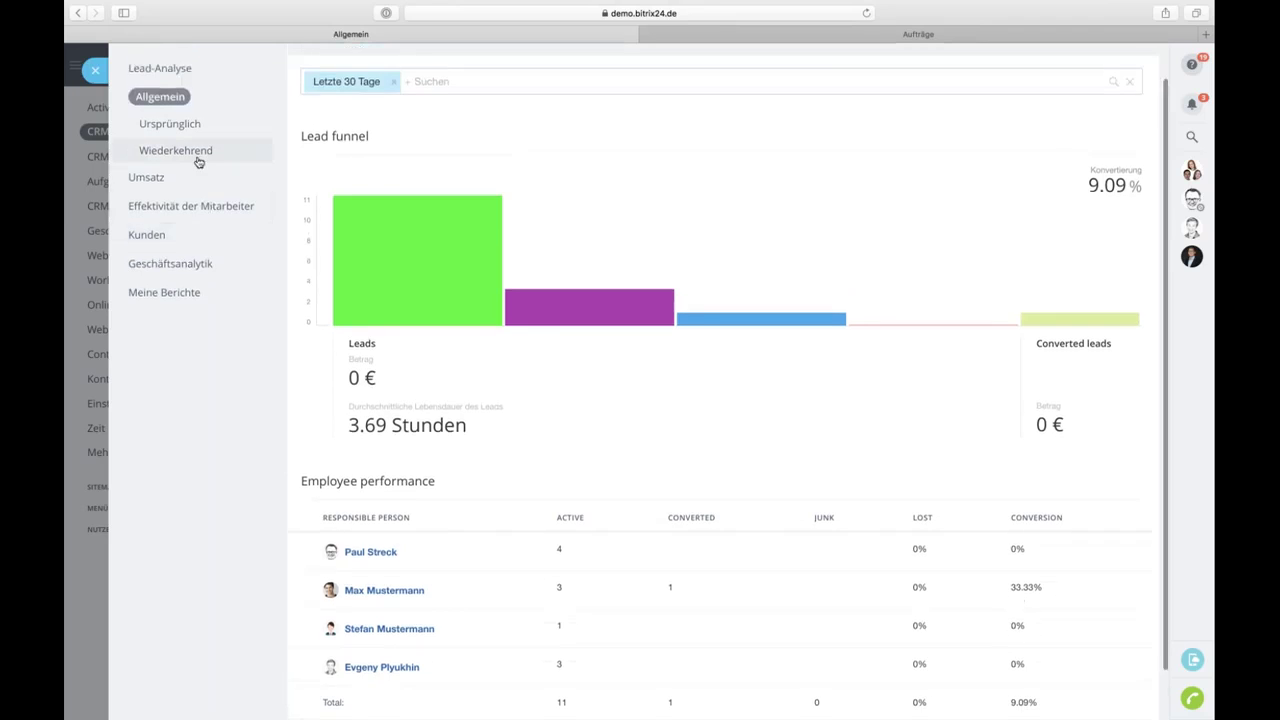
{"action": "left_click", "coordinate": [200, 152]}
Examine the Sales Funnel report under Umsatz, including the Effektivität der Mitarbeiter table.
{"action": "left_click", "coordinate": [148, 215]}
{"action": "left_click", "coordinate": [160, 271]}
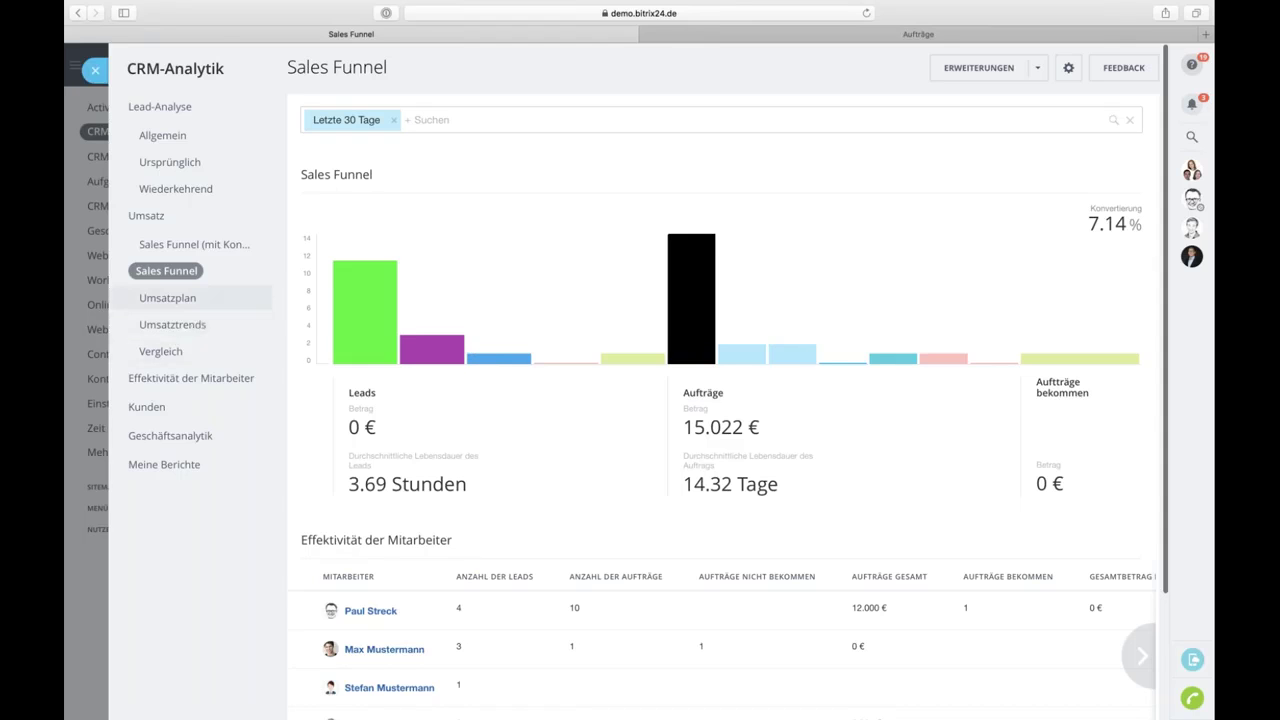
{"action": "scroll", "coordinate": [700, 400], "scroll_direction": "down", "scroll_amount": 4}
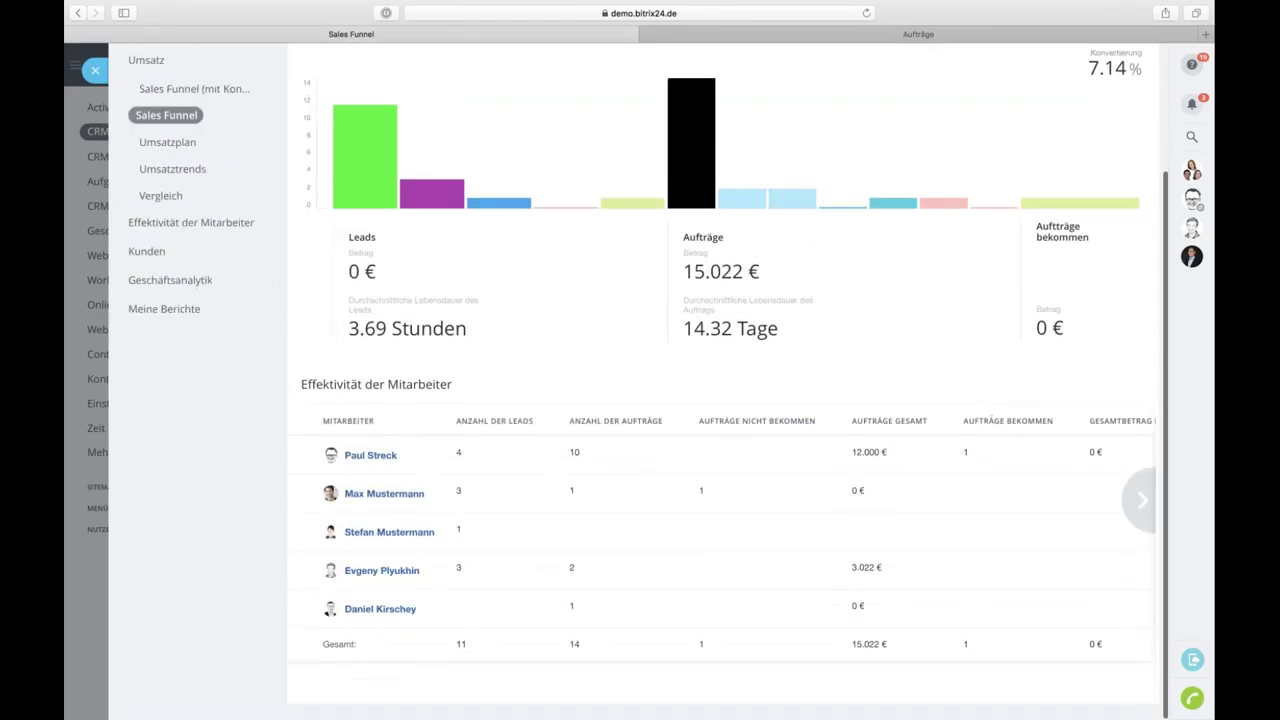
{"action": "scroll", "coordinate": [158, 244], "scroll_direction": "up", "scroll_amount": 4}
Open the Umsatzziel settings of the Umsatzplan and set the goal to Anzahl der Aufträge, viewed Nach Mitarbeitern.
{"action": "left_click", "coordinate": [158, 244]}
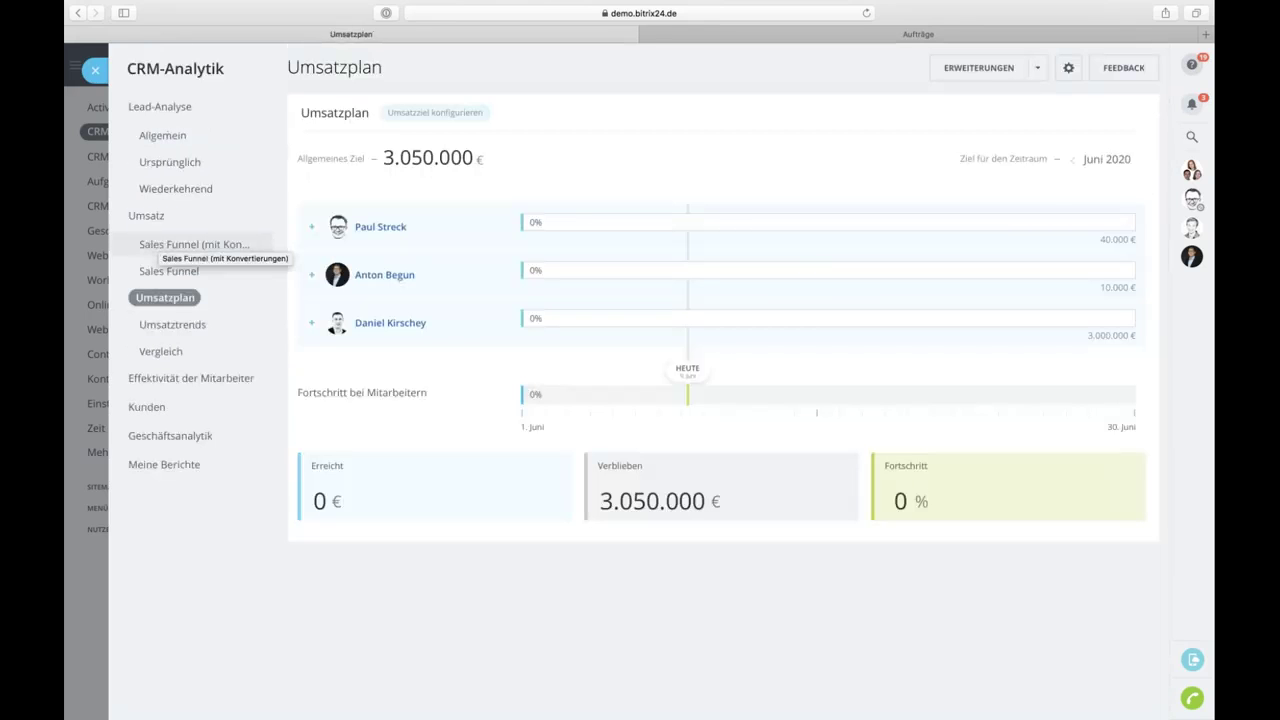
{"action": "left_click", "coordinate": [456, 118]}
{"action": "left_click", "coordinate": [666, 277]}
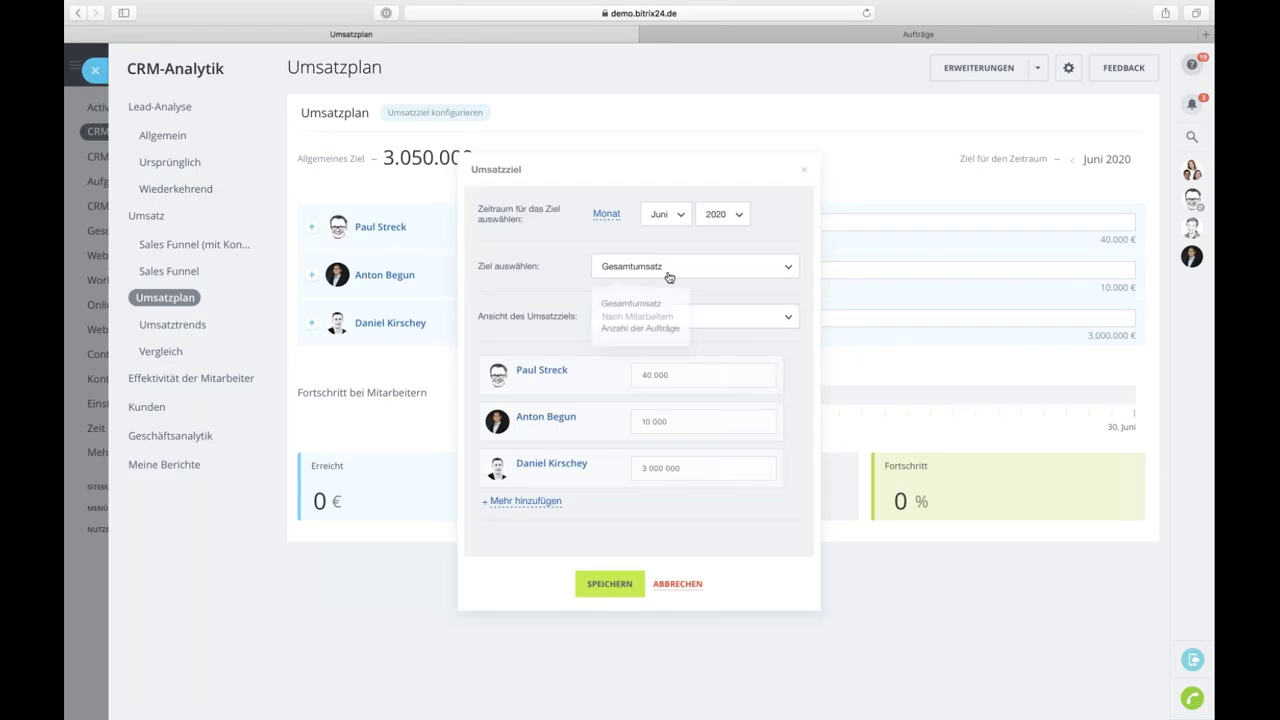
{"action": "left_click", "coordinate": [641, 334]}
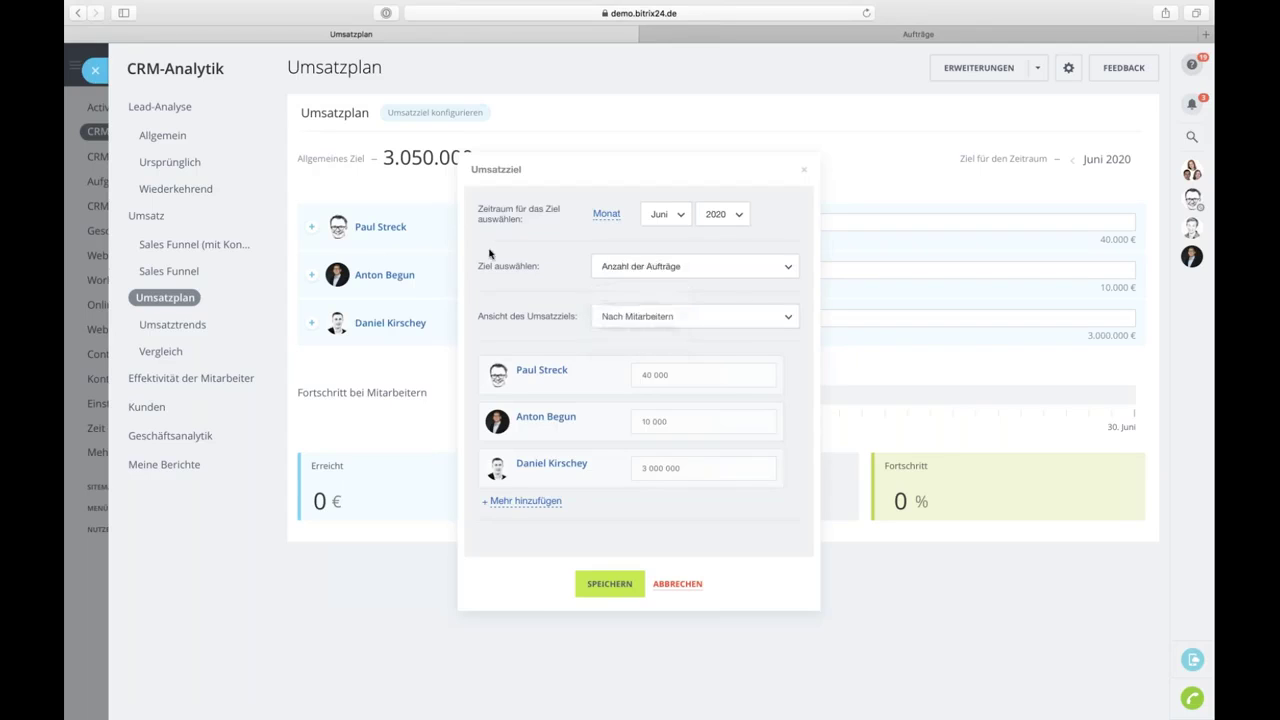
{"action": "left_click", "coordinate": [636, 321]}
{"action": "left_click", "coordinate": [616, 361]}
Set the June 2020 order-count goal of each of the three listed employees to 20.
{"action": "left_click_drag", "start_coordinate": [728, 369], "coordinate": [558, 370]}
{"action": "type", "text": "20"}
{"action": "left_click_drag", "start_coordinate": [674, 420], "coordinate": [569, 422]}
{"action": "type", "text": "20"}
{"action": "key", "text": "BackSpace"}
{"action": "key", "text": "BackSpace"}
{"action": "key", "text": "BackSpace"}
{"action": "key", "text": "BackSpace"}
{"action": "key", "text": "BackSpace"}
{"action": "key", "text": "BackSpace"}
{"action": "key", "text": "BackSpace"}
{"action": "key", "text": "BackSpace"}
{"action": "key", "text": "BackSpace"}
{"action": "type", "text": "20"}
Change the period type of the sales goal to Quartal and accept the reset of existing future goals.
{"action": "left_click", "coordinate": [607, 211]}
{"action": "left_click", "coordinate": [617, 269]}
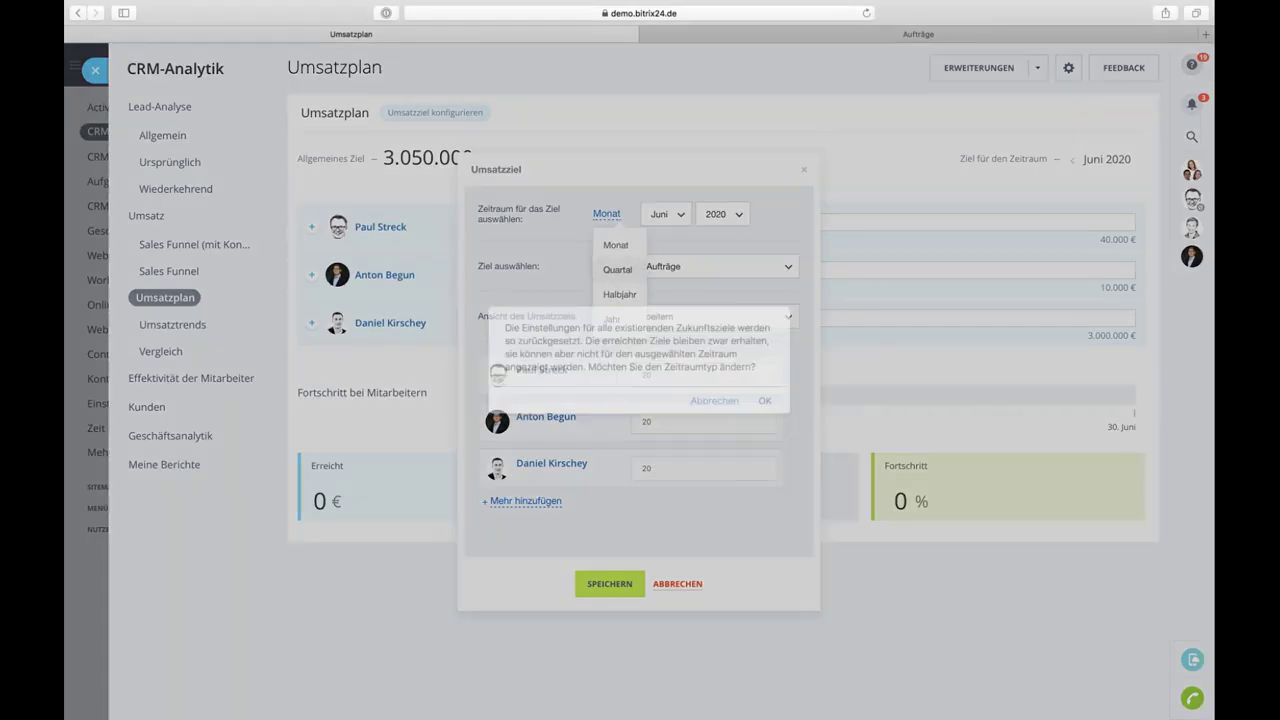
{"action": "left_click", "coordinate": [763, 401]}
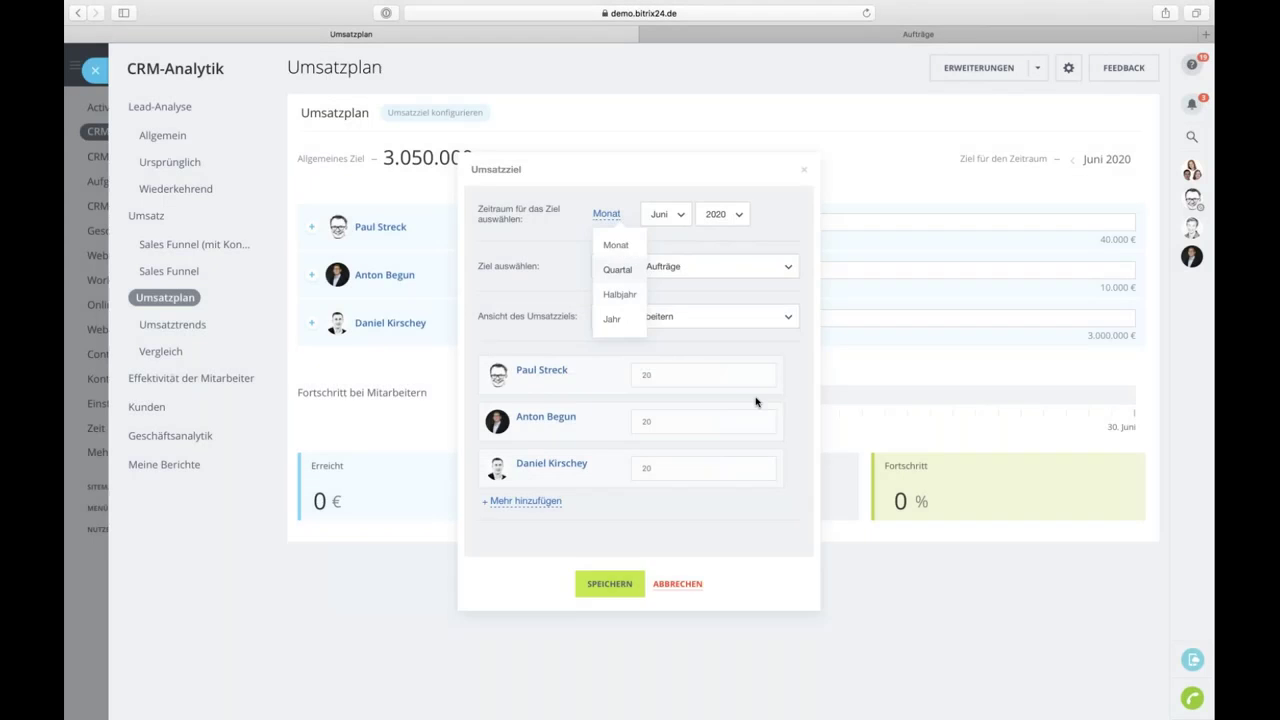
Set the Gesamtumsatz goal for quarter I of 2020 to 20 for each of the four listed employees.
{"action": "type", "text": "20"}
{"action": "left_click", "coordinate": [663, 417]}
{"action": "type", "text": "20"}
{"action": "left_click", "coordinate": [647, 468]}
{"action": "type", "text": "20"}
{"action": "left_click", "coordinate": [642, 516]}
{"action": "type", "text": "20"}
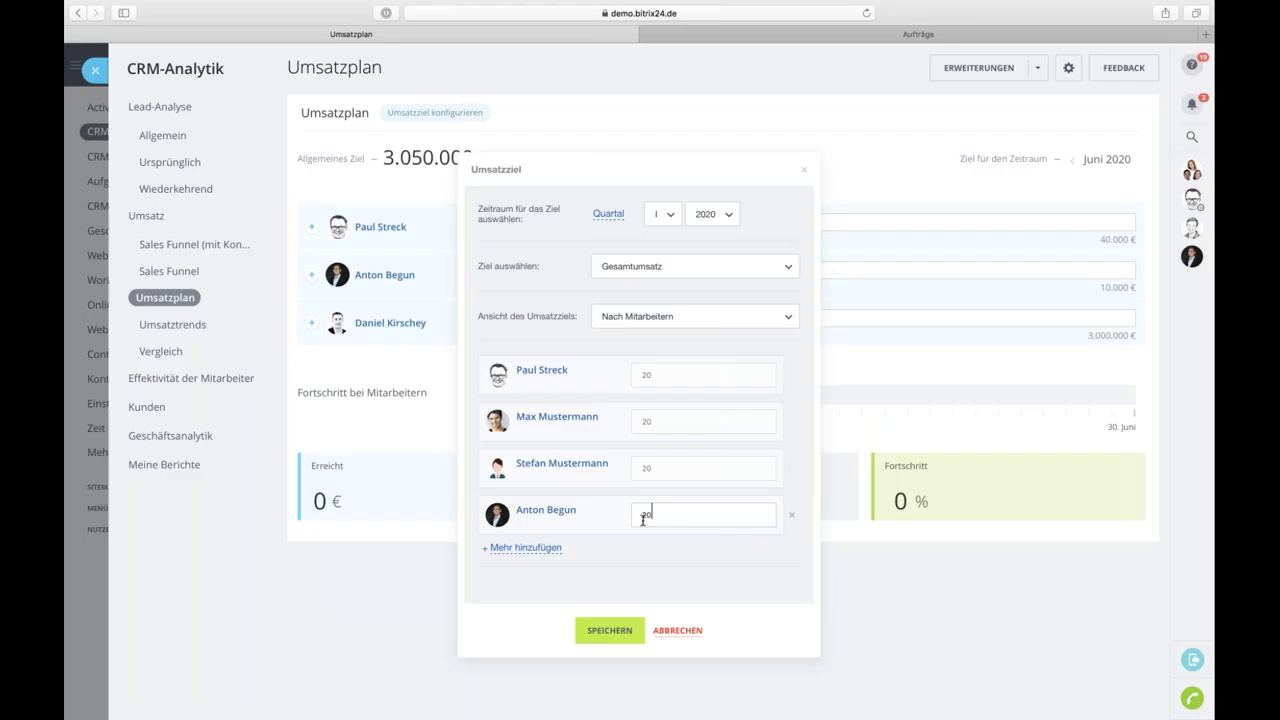
Switch the sales goal period through quarter II to quarter III of 2020 and save the Umsatzziel.
{"action": "left_click", "coordinate": [668, 214]}
{"action": "left_click", "coordinate": [668, 277]}
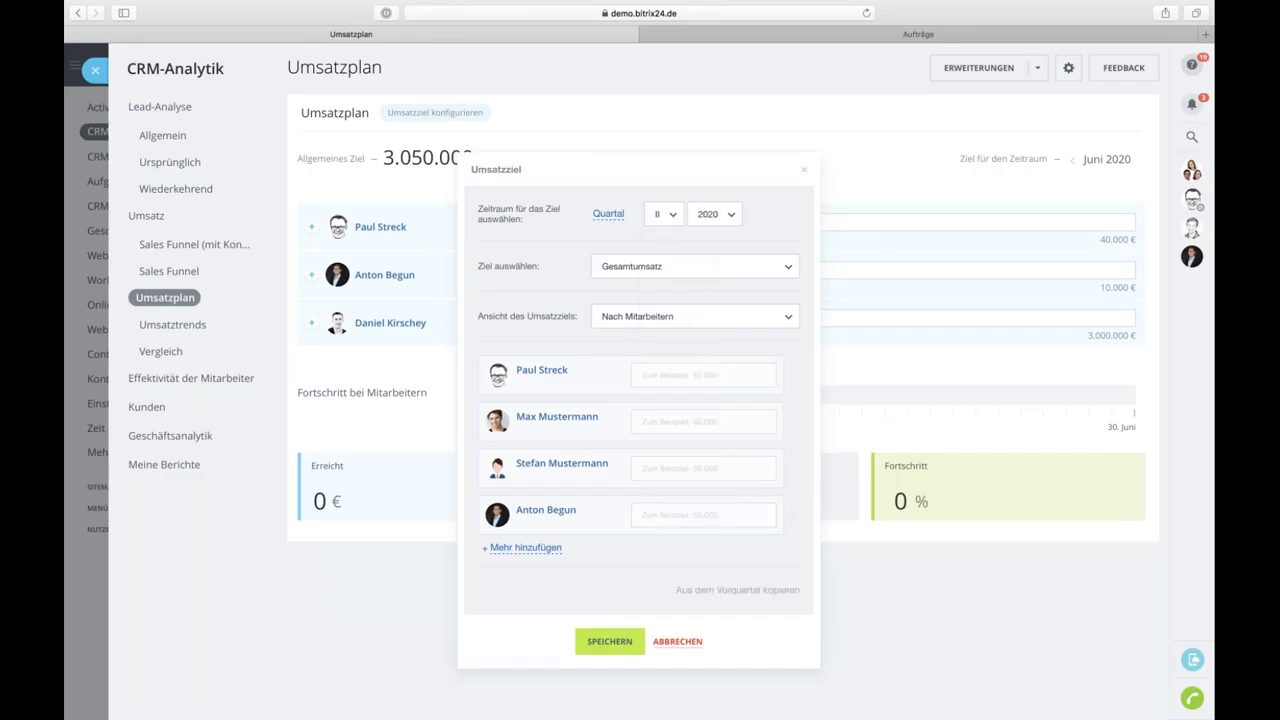
{"action": "left_click", "coordinate": [670, 218]}
{"action": "left_click", "coordinate": [668, 300]}
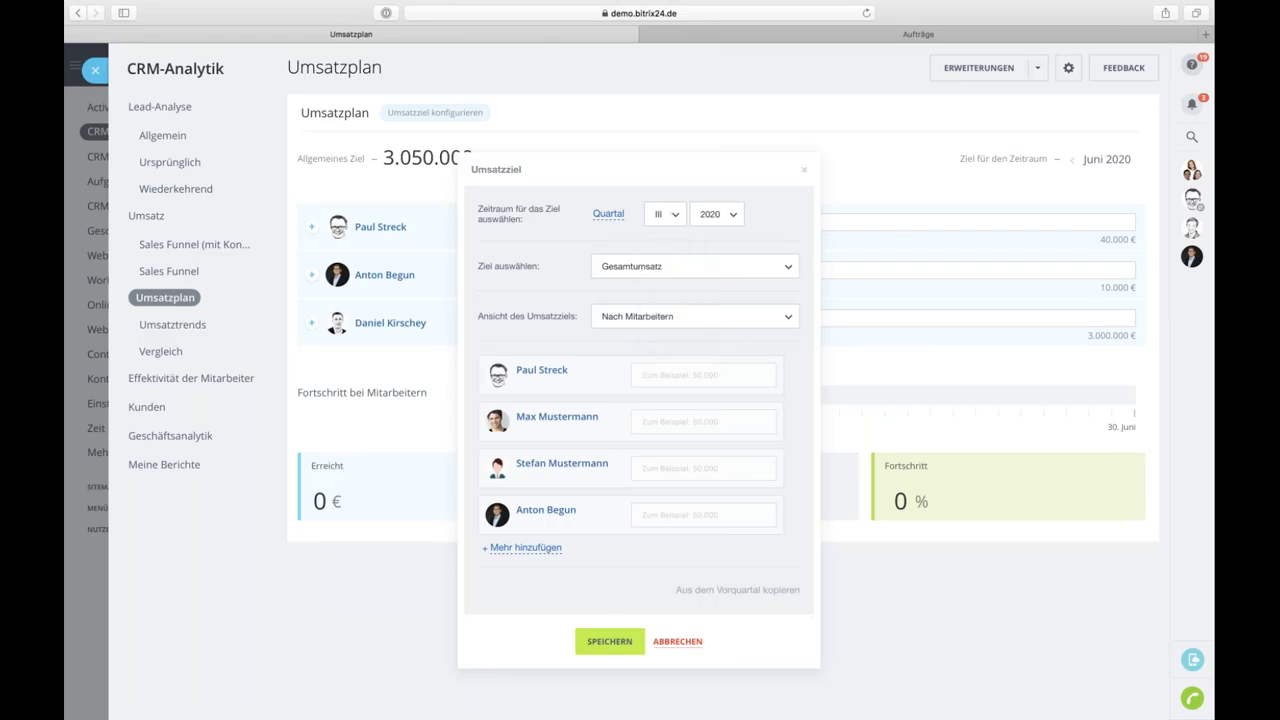
{"action": "left_click", "coordinate": [609, 640]}
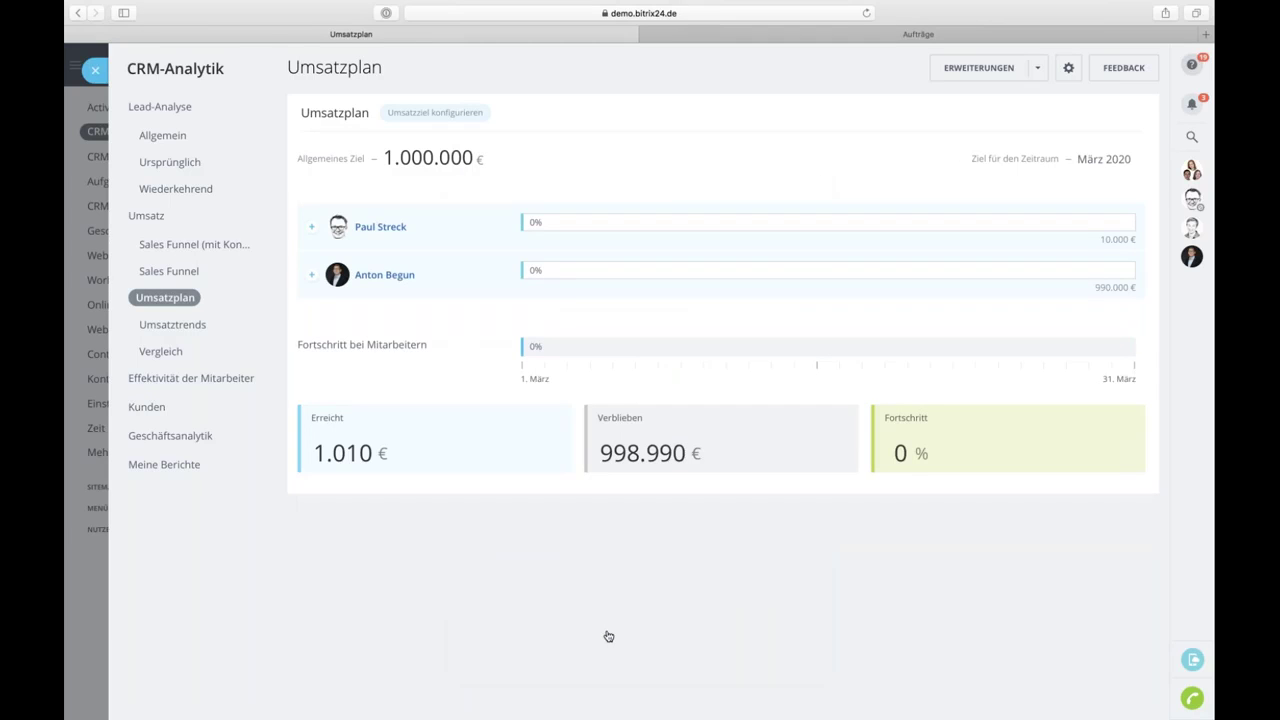
Expand both employees' goal progress in the March 2020 Umsatzplan, and return to the collapsed plan.
{"action": "left_click", "coordinate": [311, 226]}
{"action": "left_click", "coordinate": [311, 330]}
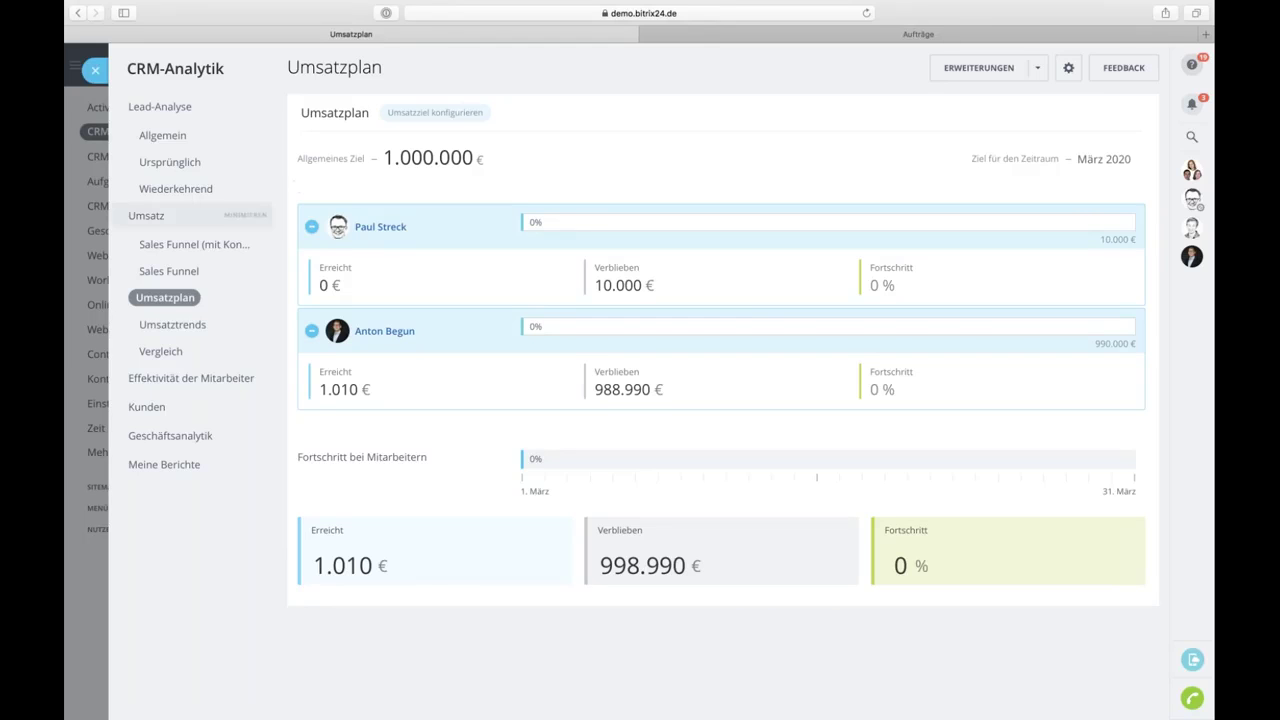
{"action": "left_click", "coordinate": [171, 302]}
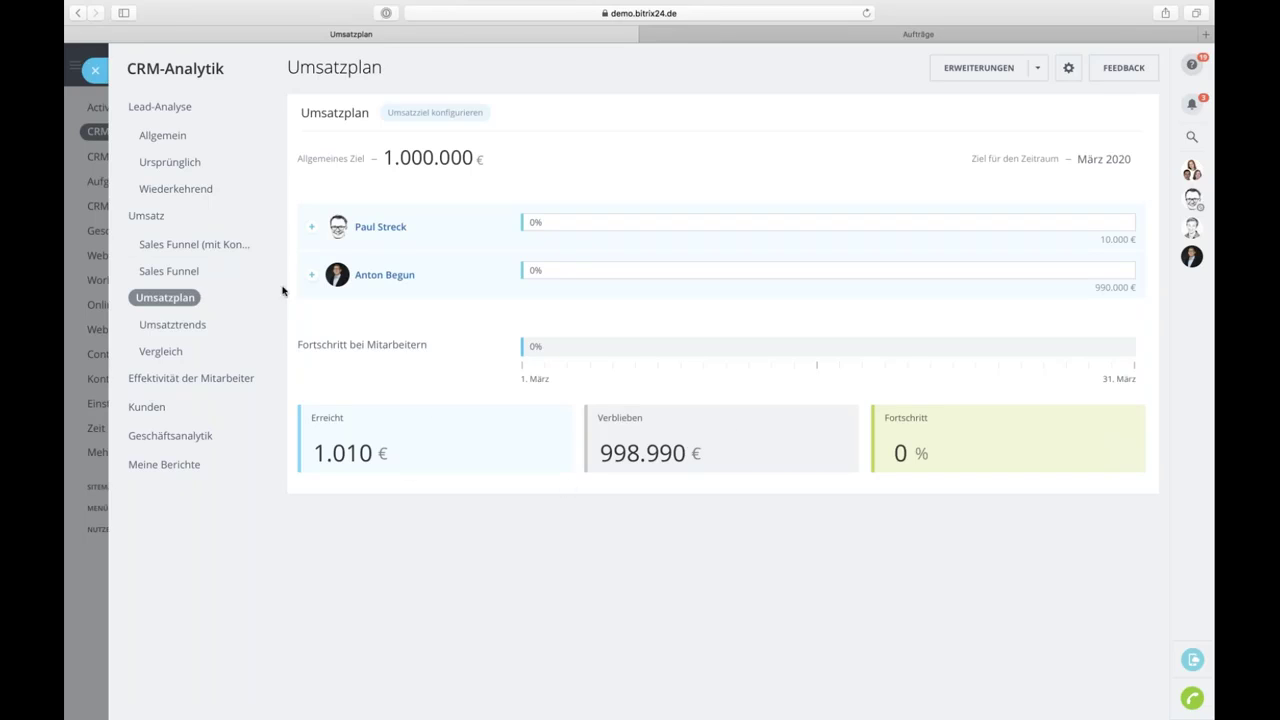
Examine the Umsatztrends report, including the Umsatztrends (Geld) table per employee.
{"action": "left_click", "coordinate": [194, 325]}
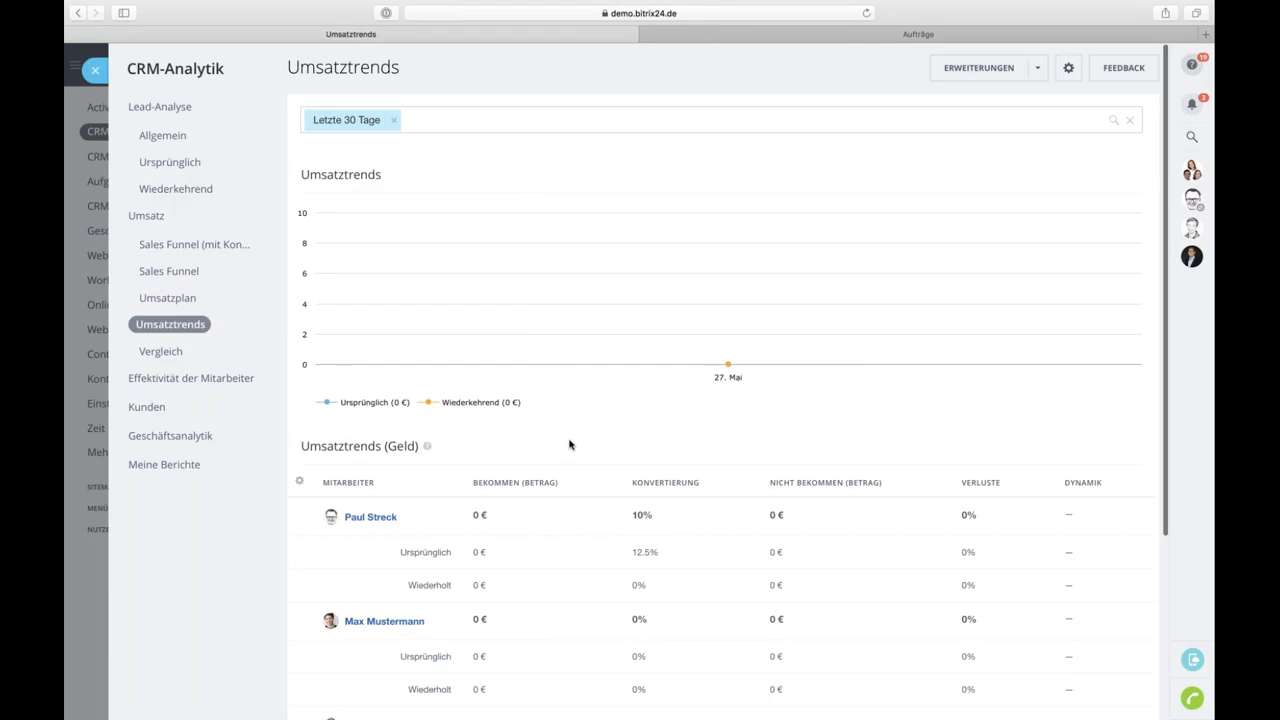
{"action": "scroll", "coordinate": [568, 440], "scroll_direction": "down", "scroll_amount": 2}
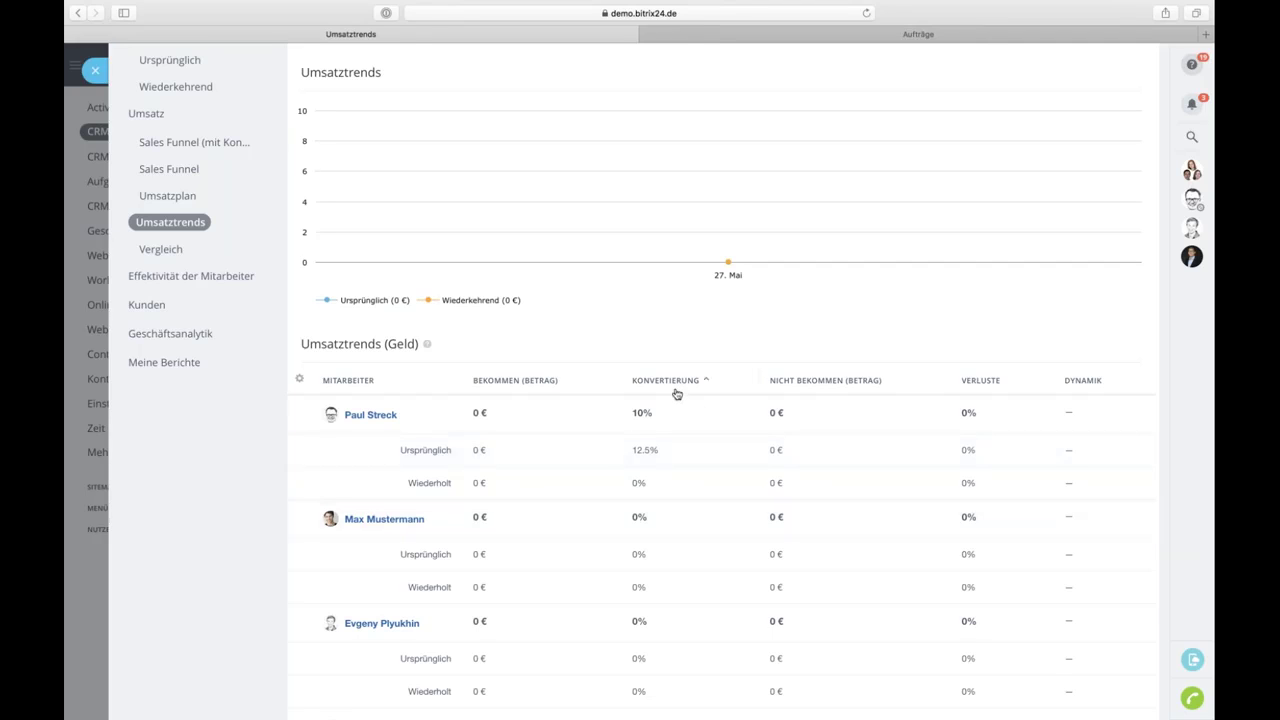
{"action": "scroll", "coordinate": [676, 394], "scroll_direction": "down", "scroll_amount": 1}
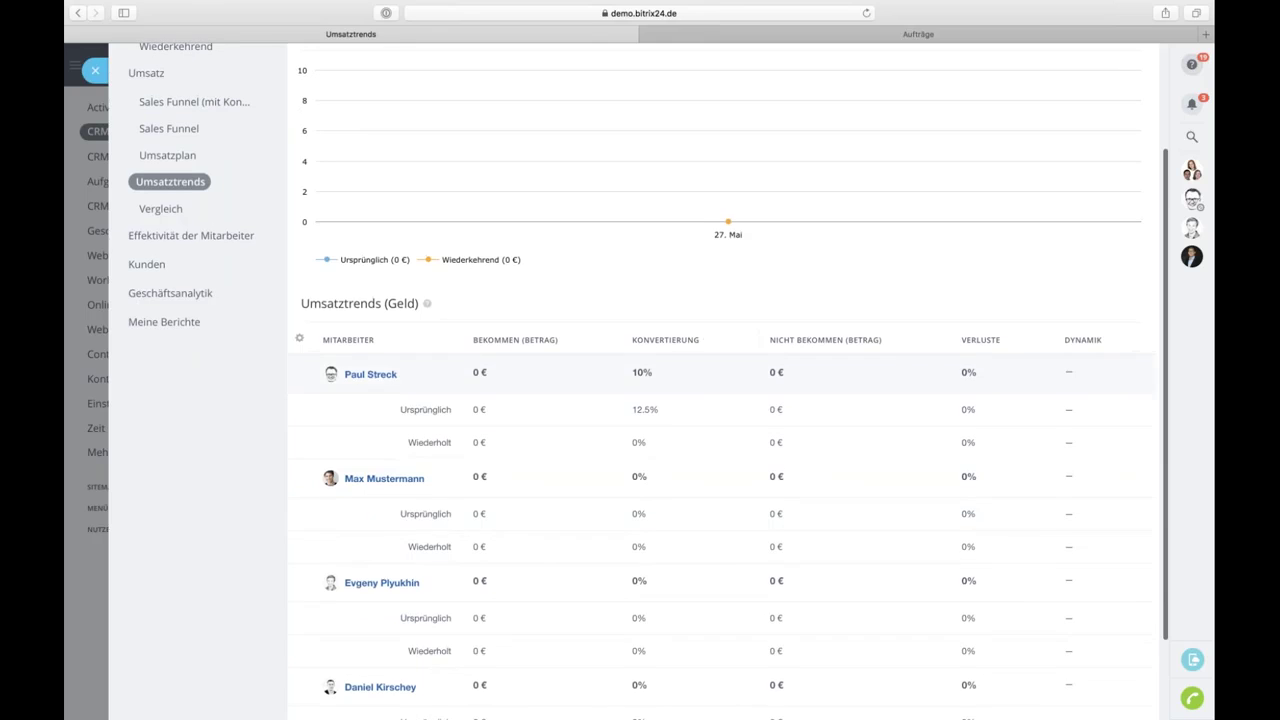
{"action": "scroll", "coordinate": [648, 418], "scroll_direction": "down", "scroll_amount": 3}
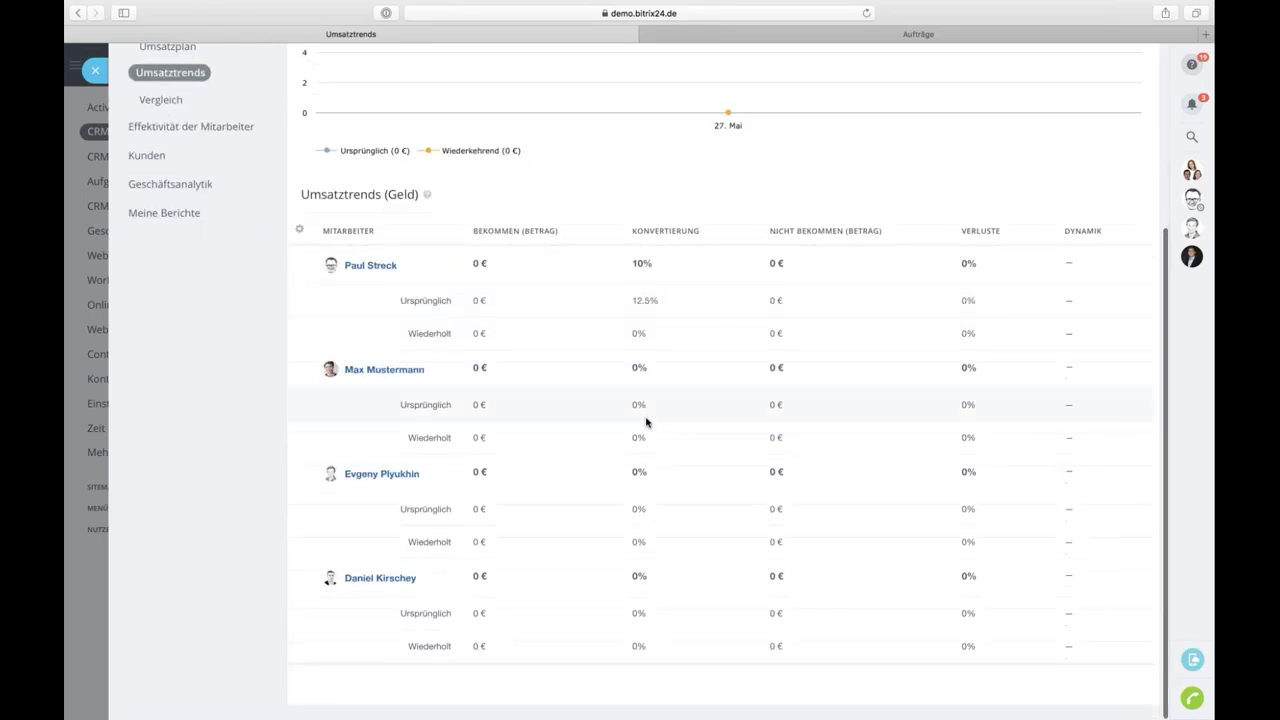
{"action": "scroll", "coordinate": [646, 422], "scroll_direction": "up", "scroll_amount": 5}
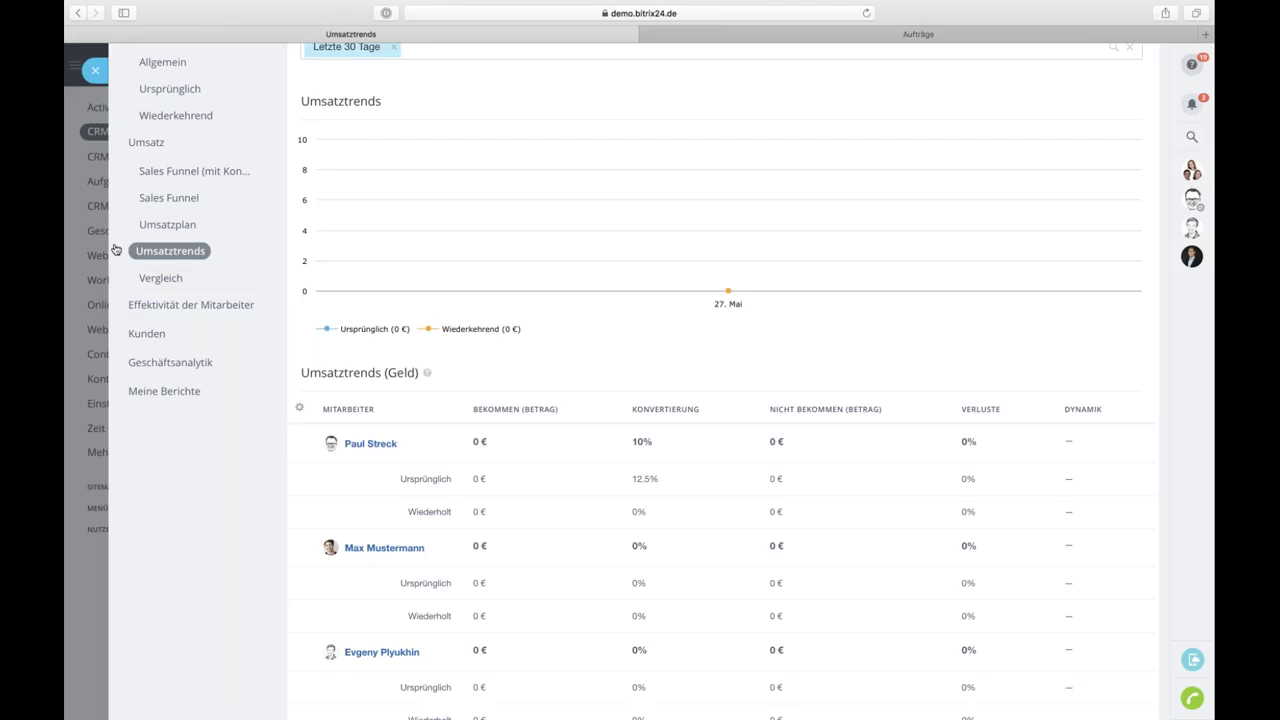
Filter the Vergleich report to compare Aktuelles Quartal with quarter III of 2020, and inspect the April point on the chart.
{"action": "left_click", "coordinate": [160, 278]}
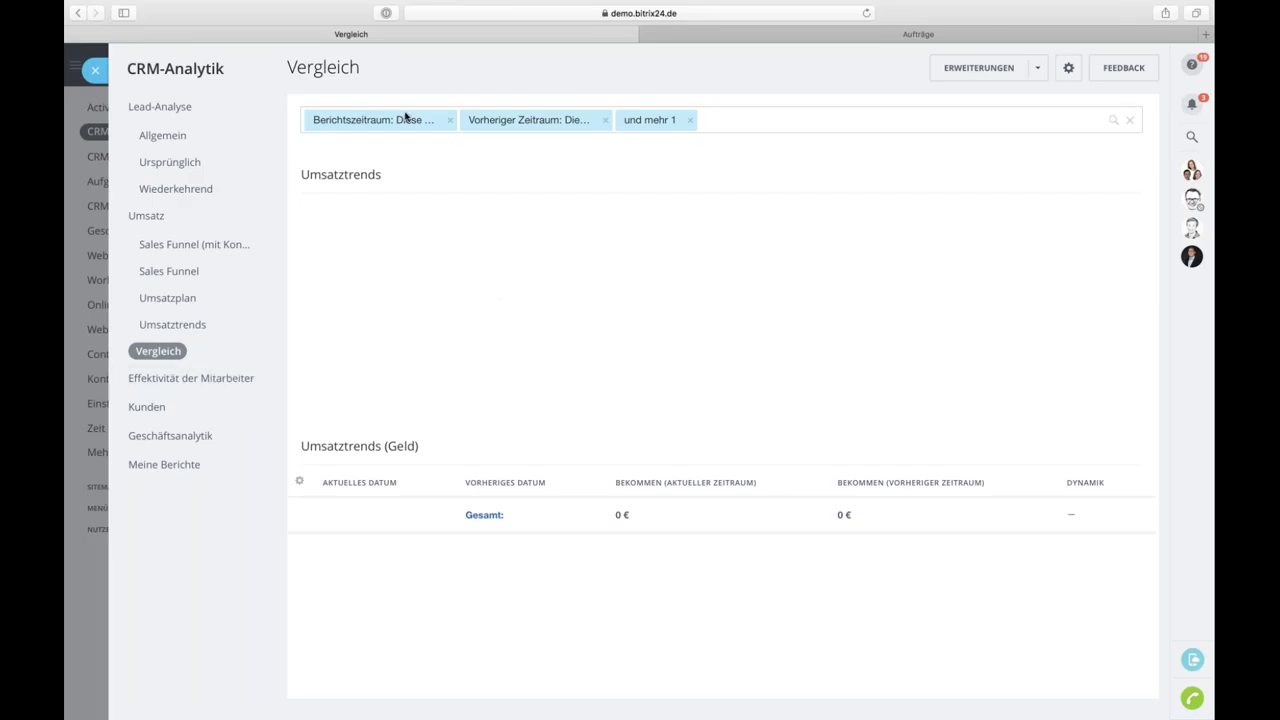
{"action": "left_click", "coordinate": [741, 125]}
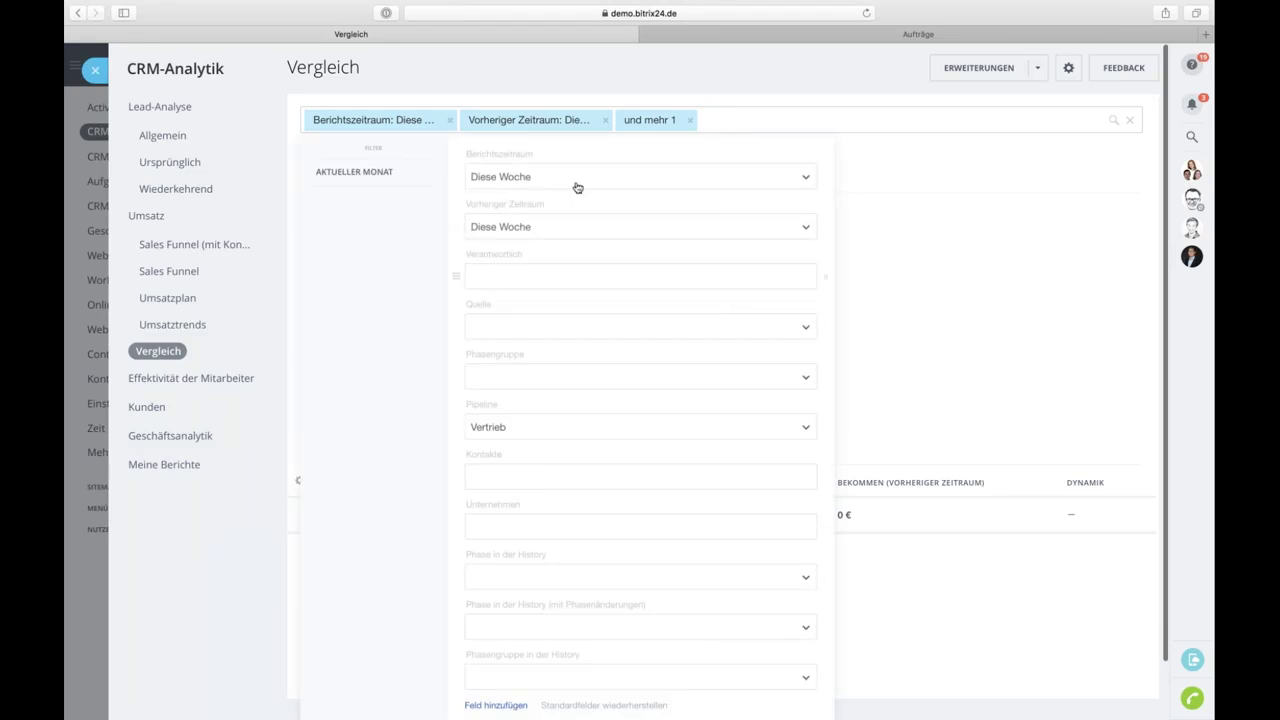
{"action": "left_click", "coordinate": [580, 184]}
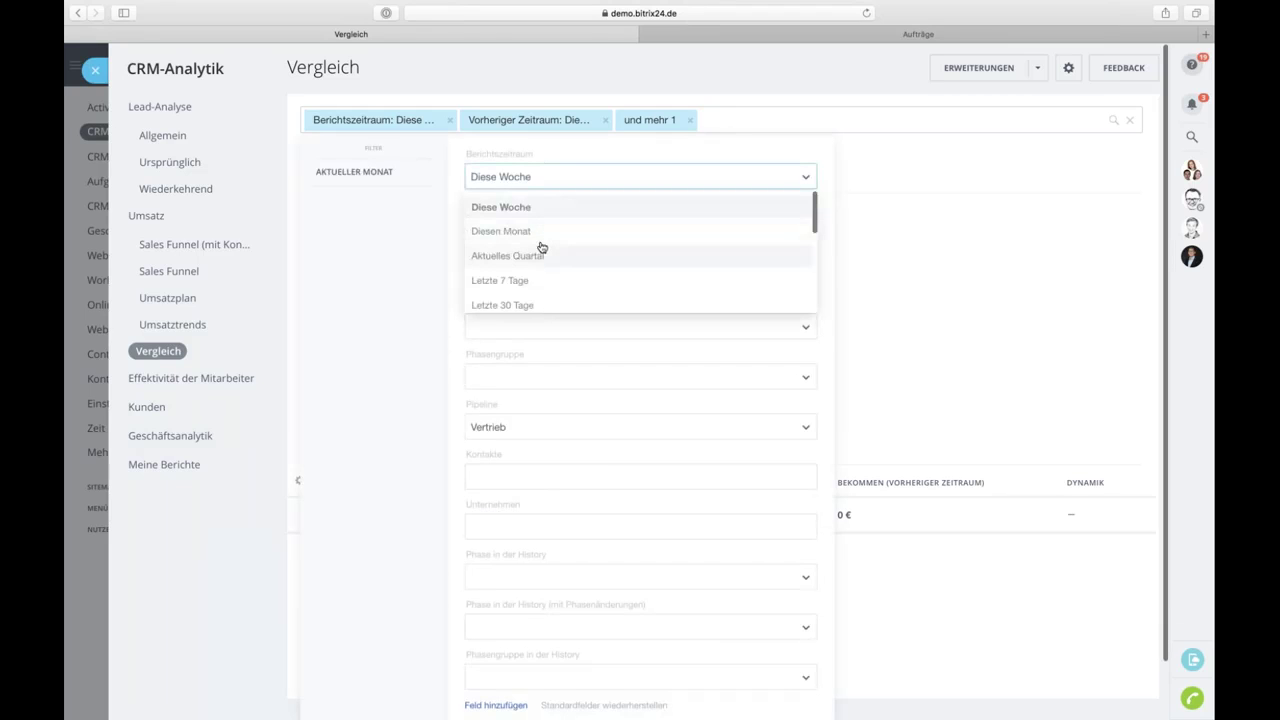
{"action": "left_click", "coordinate": [541, 255]}
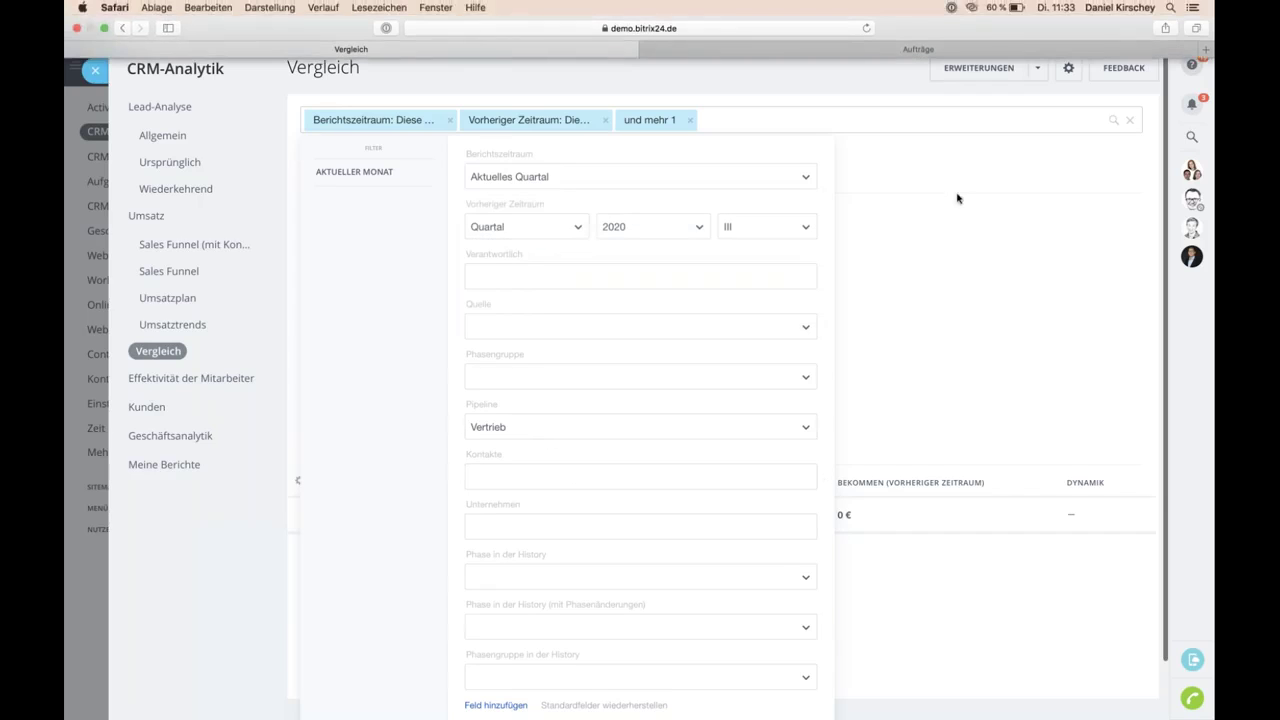
{"action": "scroll", "coordinate": [933, 300], "scroll_direction": "down", "scroll_amount": 2}
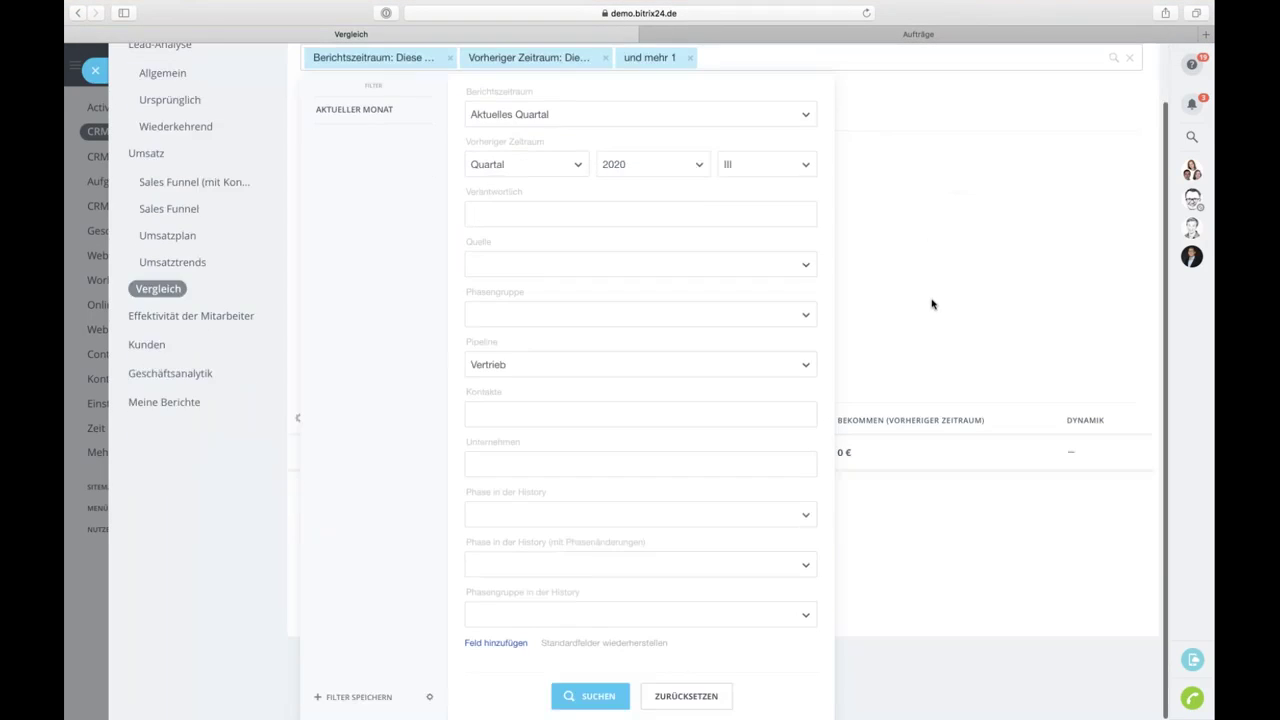
{"action": "left_click", "coordinate": [596, 695]}
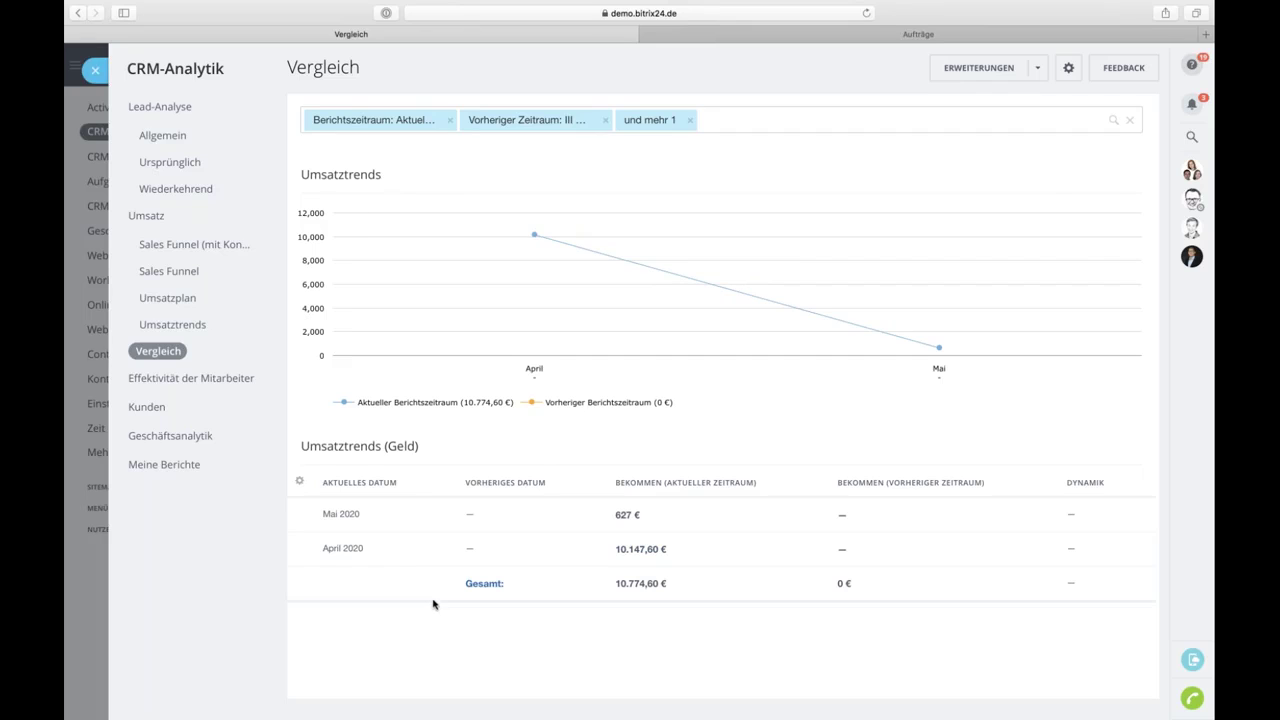
{"action": "mouse_move", "coordinate": [534, 236]}
Review the Individuelle Effektivität report under Effektivität der Mitarbeiter, including the total amount and conversion columns.
{"action": "left_click", "coordinate": [166, 376]}
{"action": "left_click", "coordinate": [171, 412]}
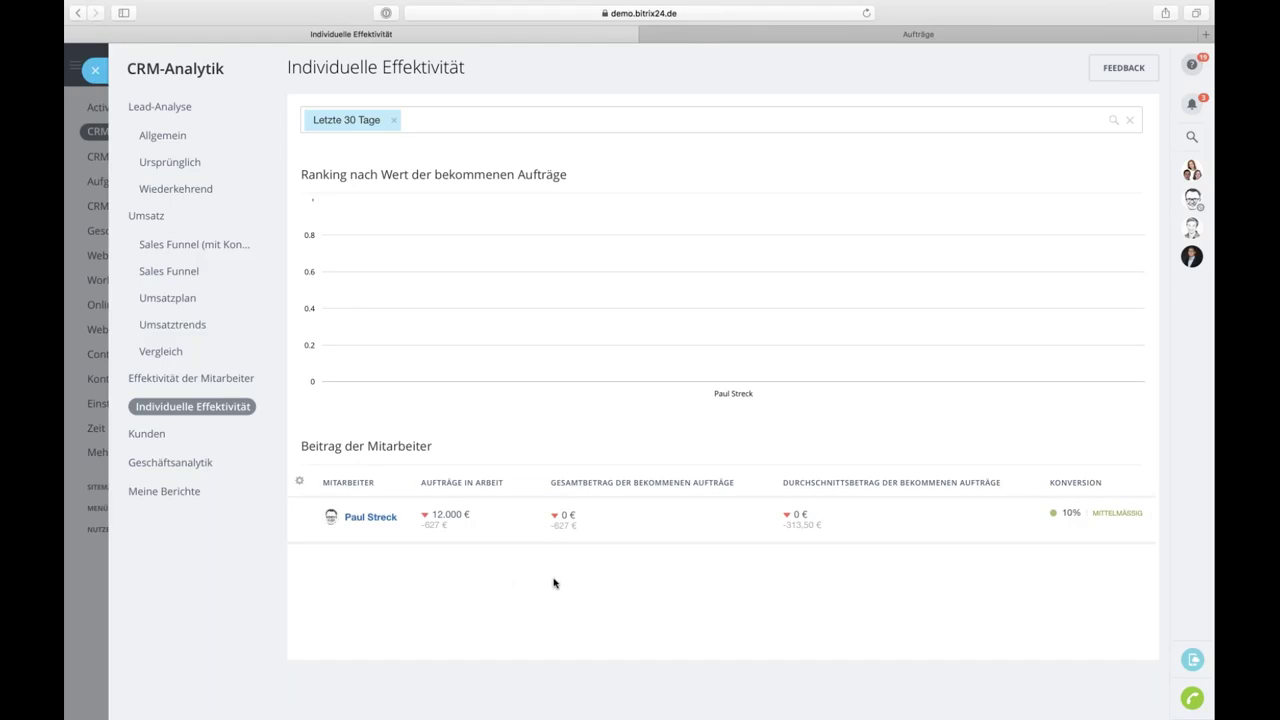
{"action": "left_click", "coordinate": [605, 484]}
{"action": "left_click", "coordinate": [1062, 482]}
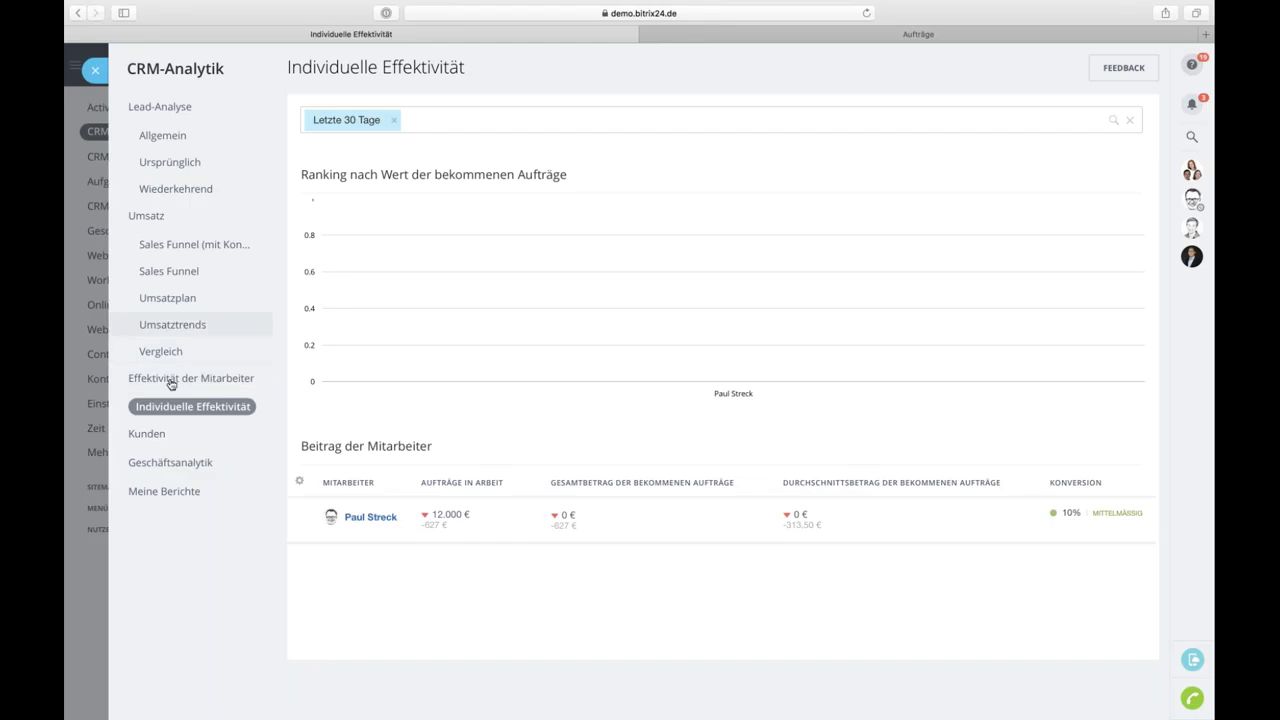
View the Stammkunden report and the Top-Kunden nach Finanzranking report under Kunden.
{"action": "left_click", "coordinate": [148, 436]}
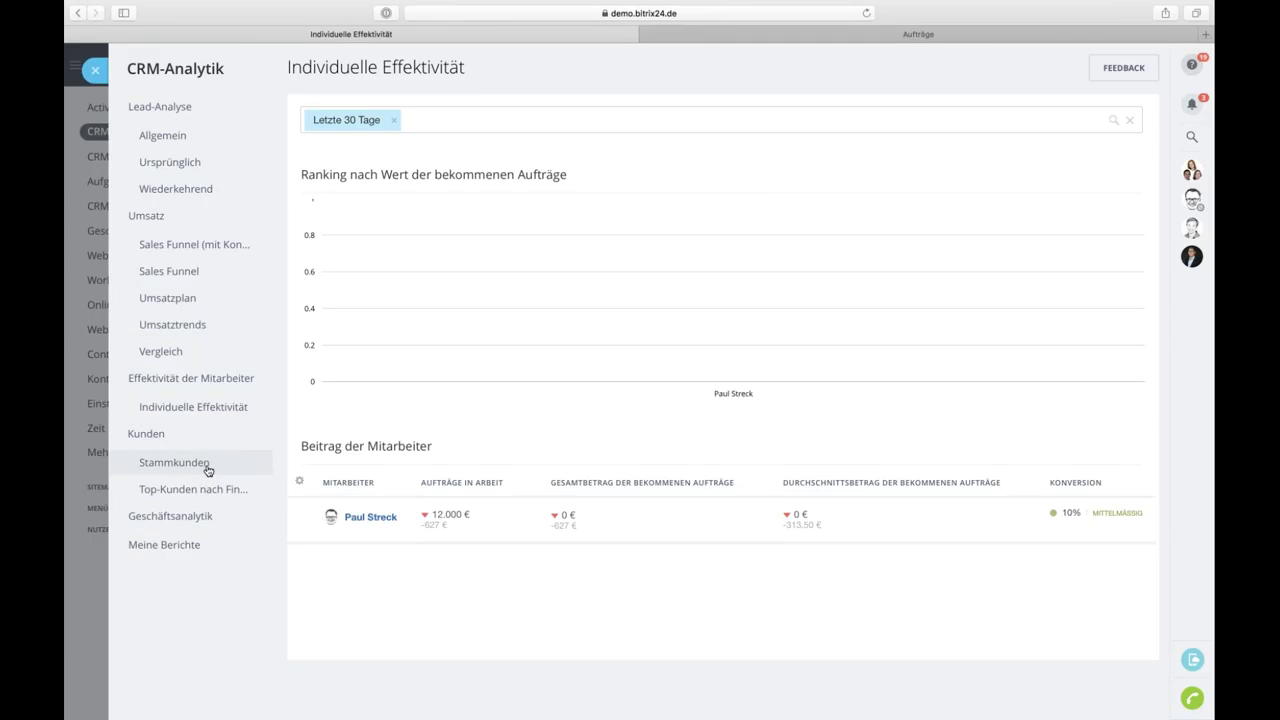
{"action": "left_click", "coordinate": [206, 465]}
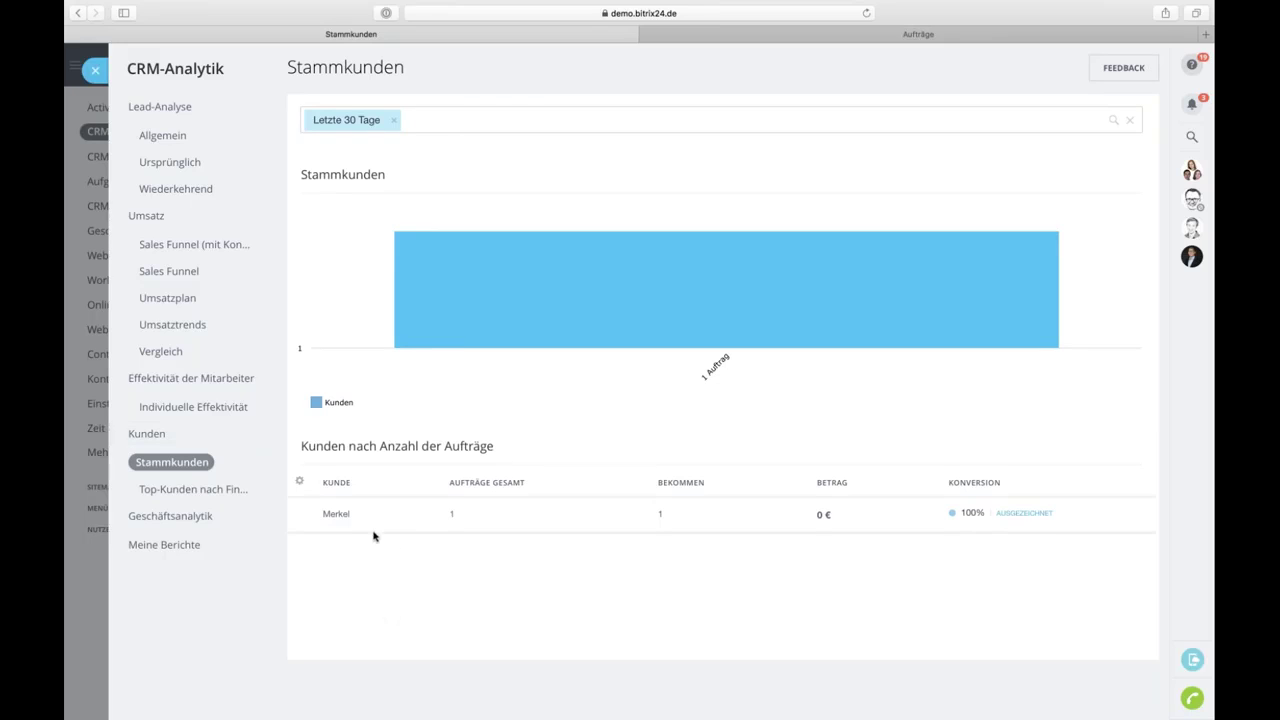
{"action": "left_click", "coordinate": [211, 488]}
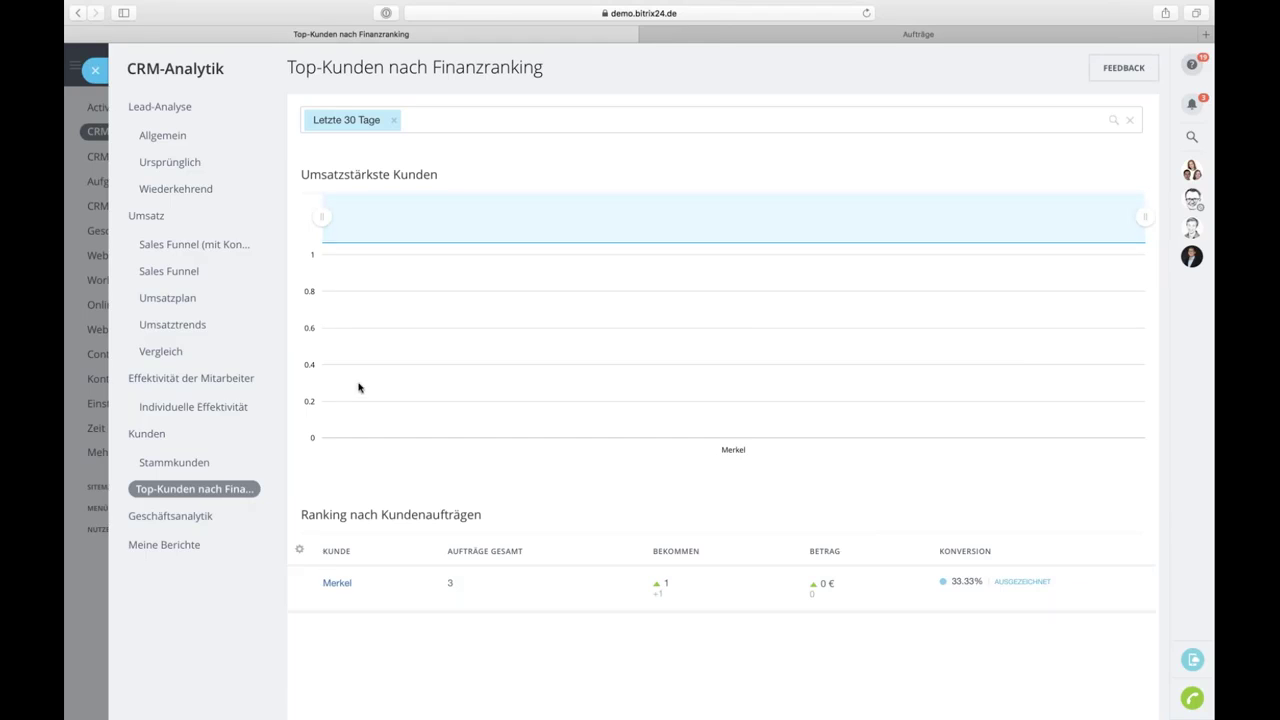
Close the CRM analytics and switch to the Aufträge board of the webinar portal.
{"action": "left_click", "coordinate": [96, 312]}
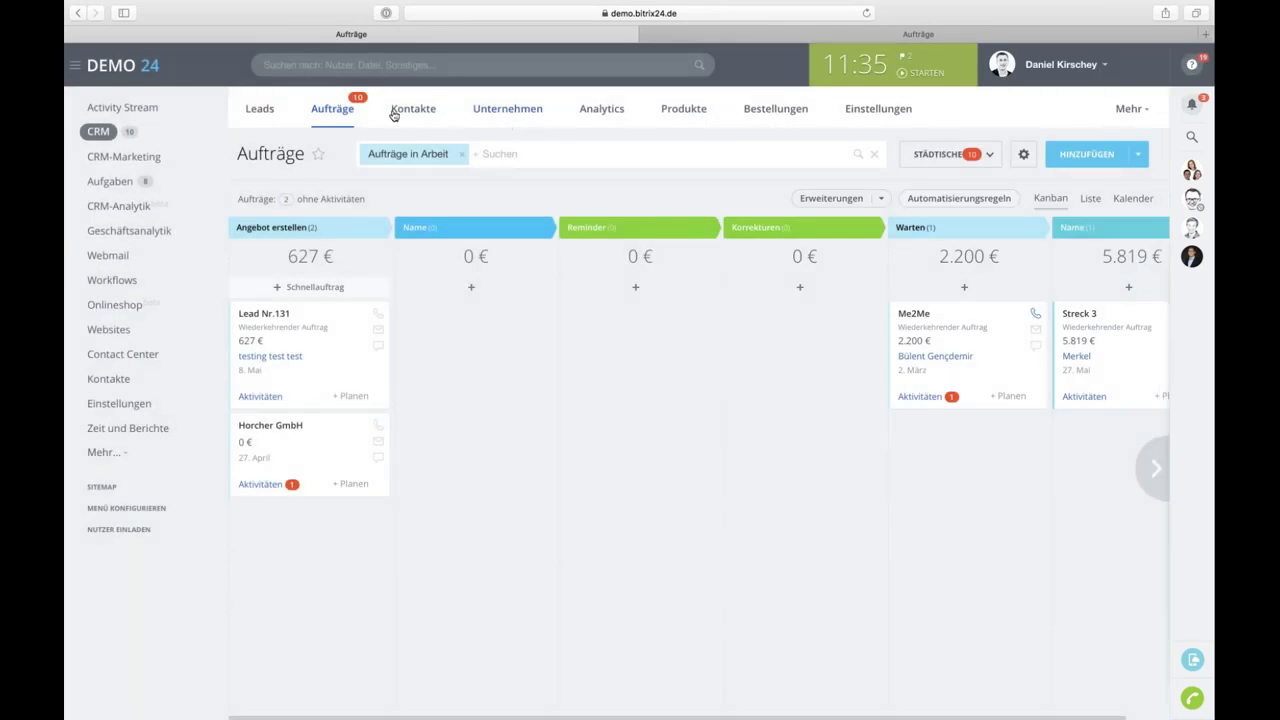
{"action": "left_click", "coordinate": [722, 38]}
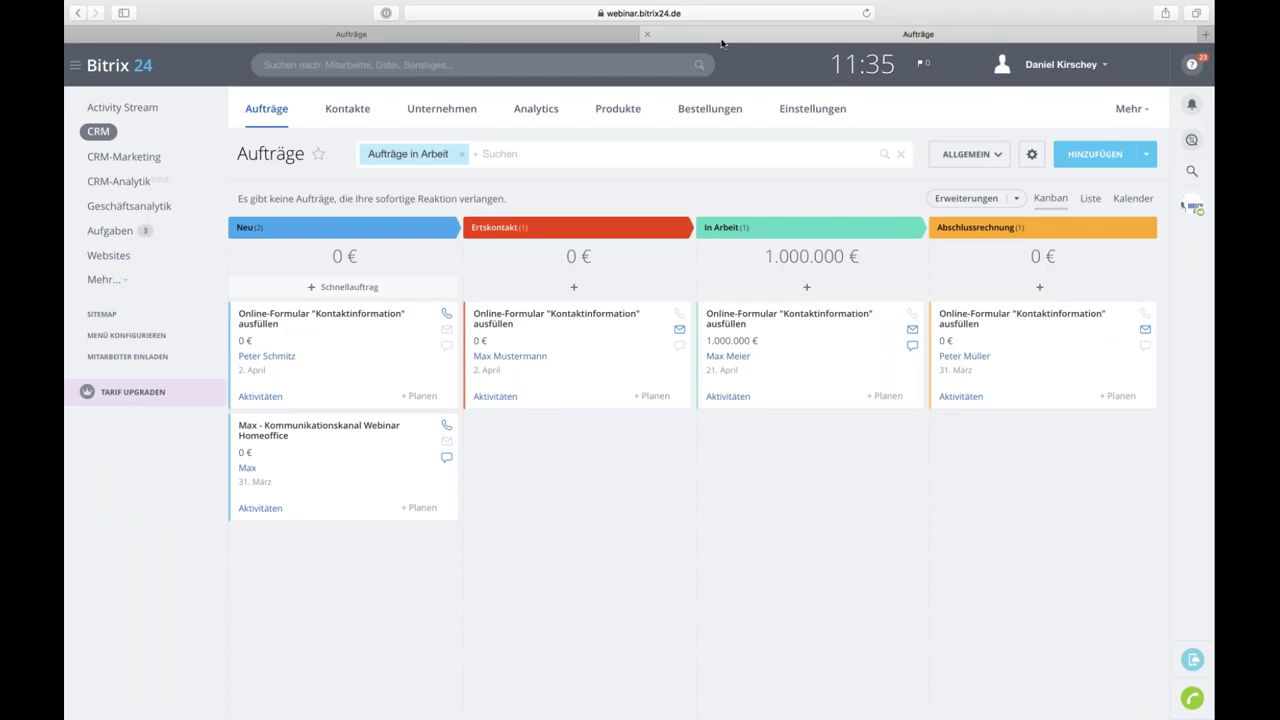
{"action": "left_click", "coordinate": [497, 152]}
{"action": "mouse_move", "coordinate": [778, 712]}
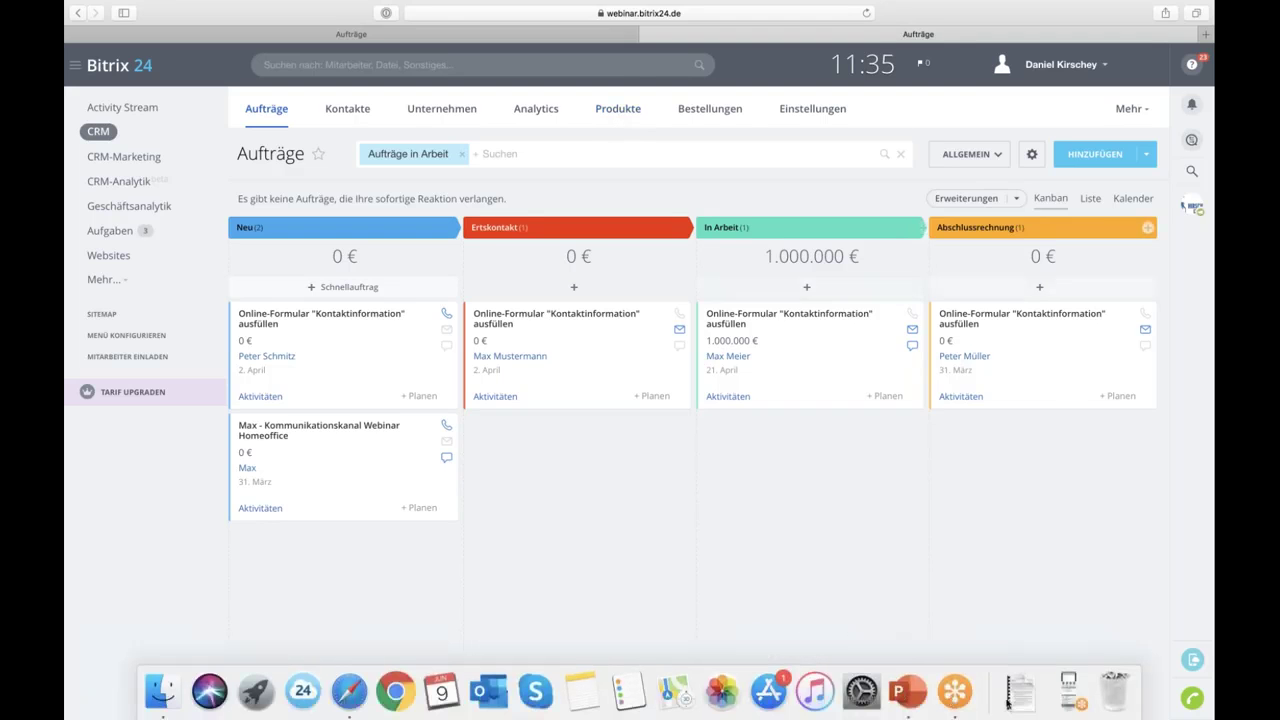
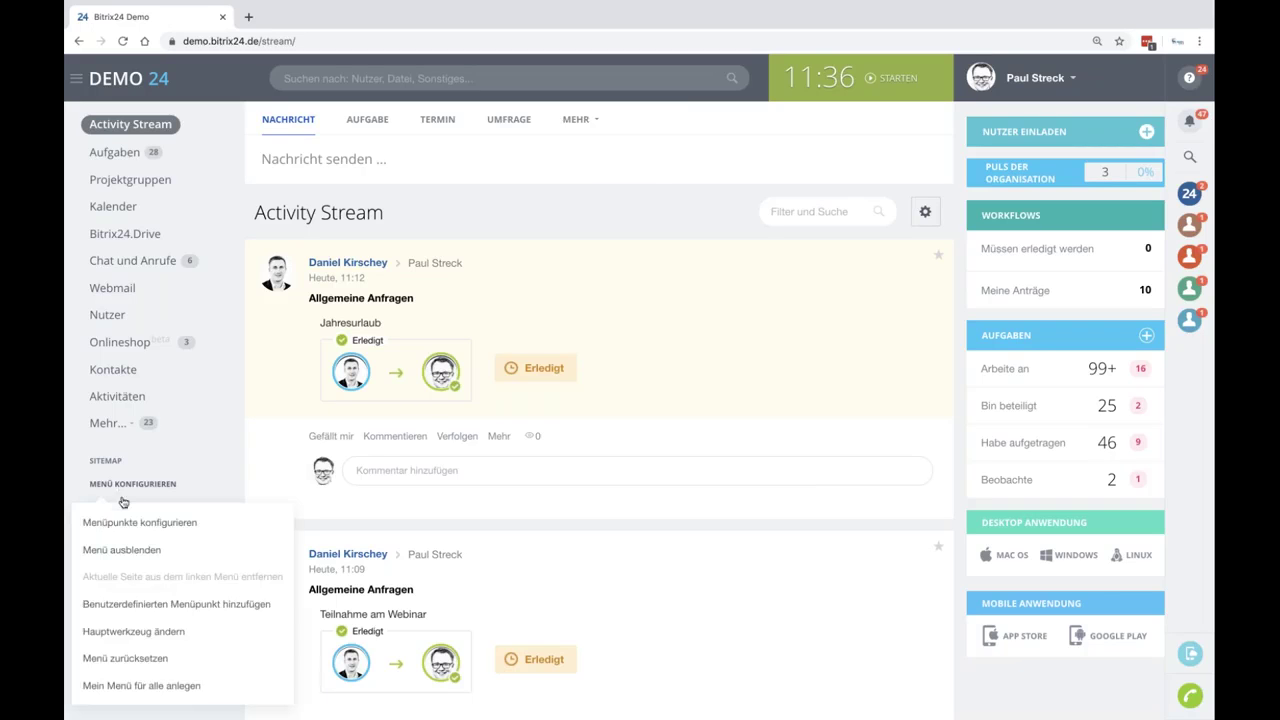
Change the portal's main tool (Hauptwerkzeug) to CRM and confirm the choice.
{"action": "left_click", "coordinate": [147, 622]}
{"action": "left_click", "coordinate": [408, 394]}
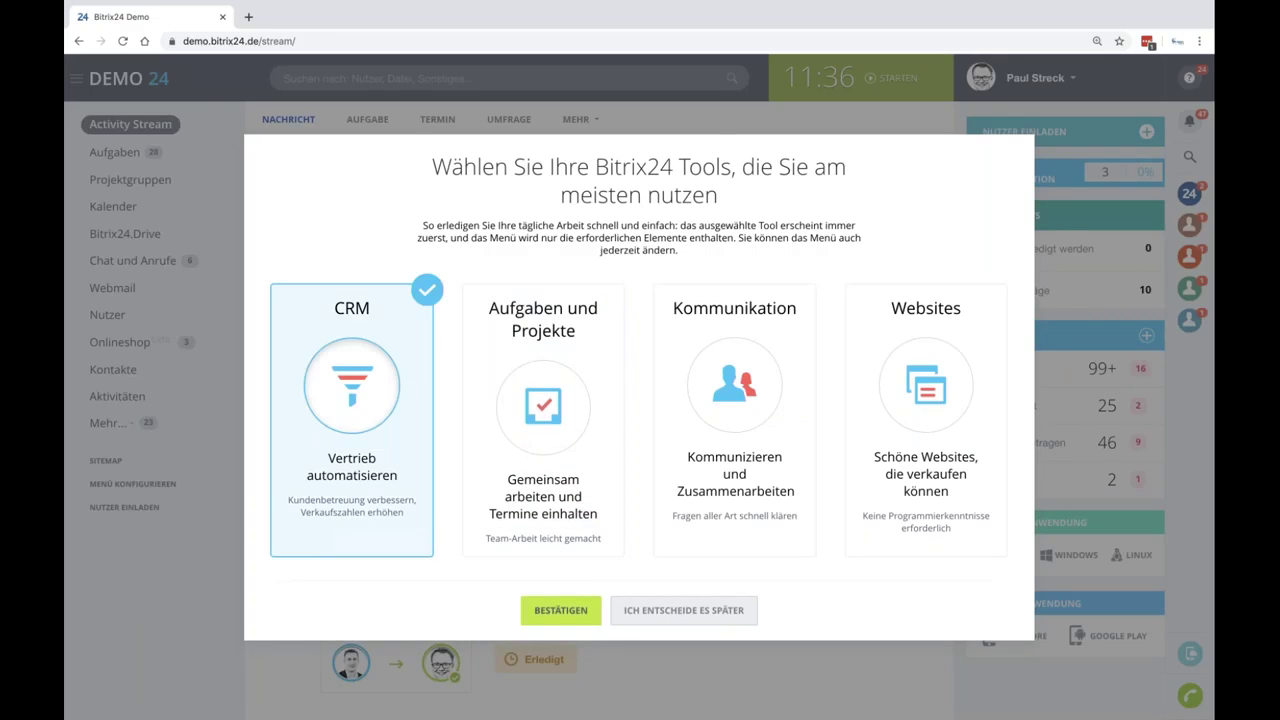
{"action": "left_click", "coordinate": [585, 610]}
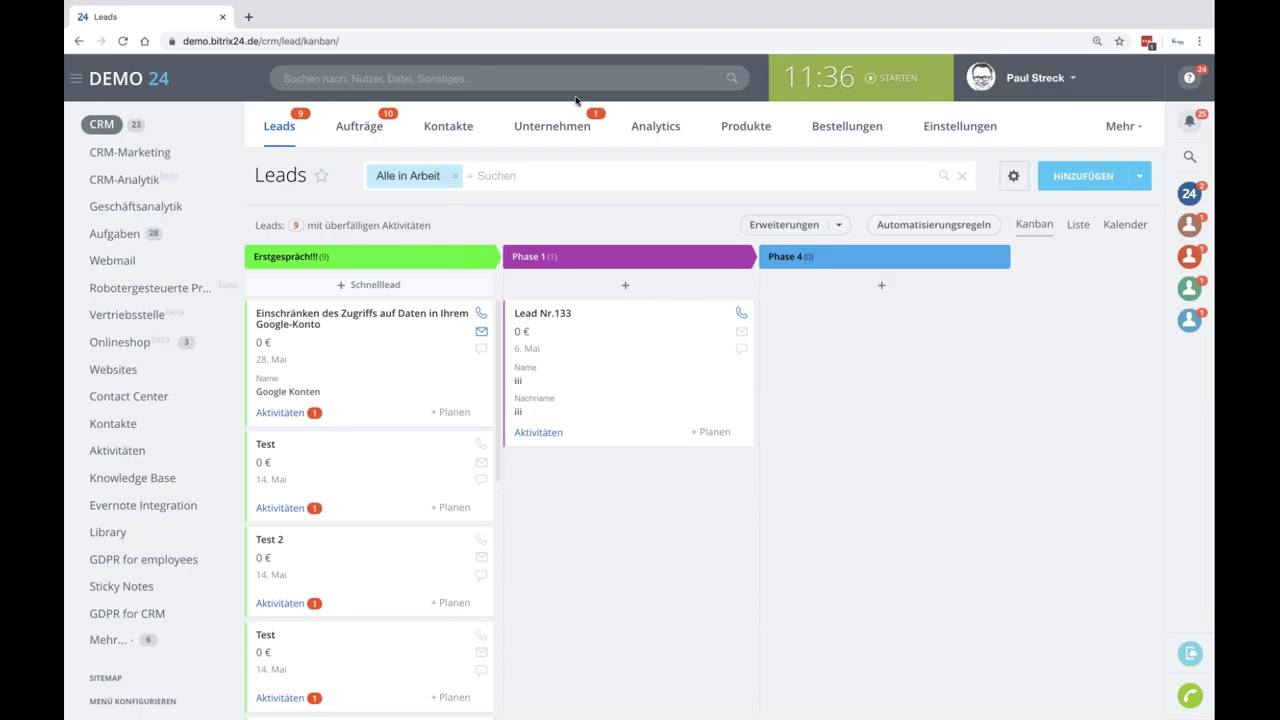
Open the automation rules of the Vertrieb pipeline for Aufträge and view the rules of each phase.
{"action": "left_click", "coordinate": [345, 131]}
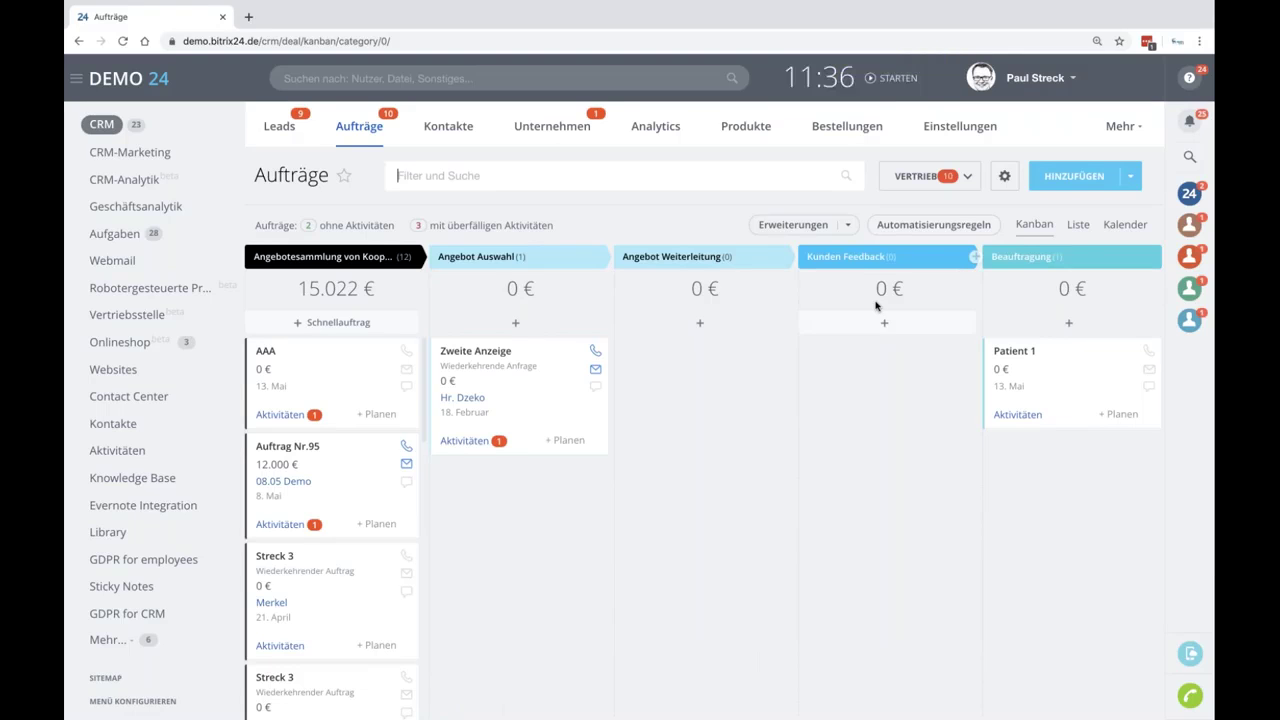
{"action": "left_click", "coordinate": [930, 225]}
{"action": "scroll", "coordinate": [531, 516], "scroll_direction": "down", "scroll_amount": 3}
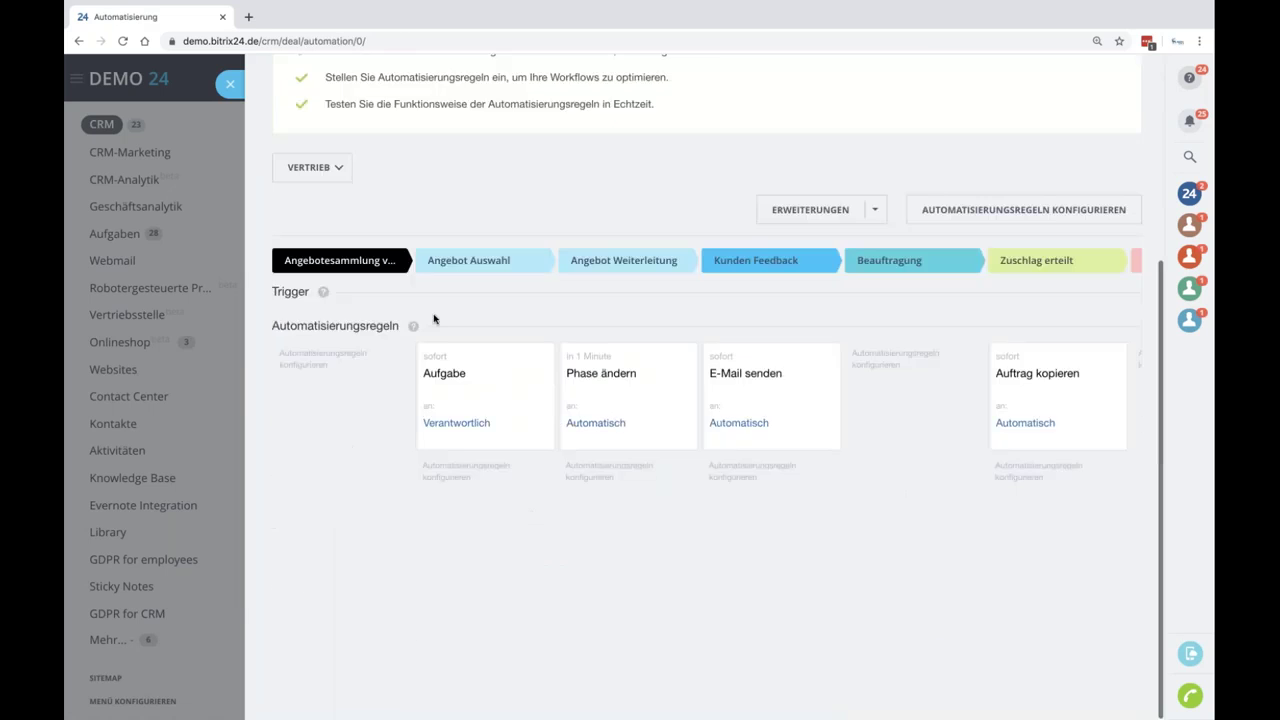
Start configuring the Vertrieb automation rules and view the form for a new E-Mail senden rule in Angebot Auswahl, closing it unsaved.
{"action": "left_click", "coordinate": [943, 209]}
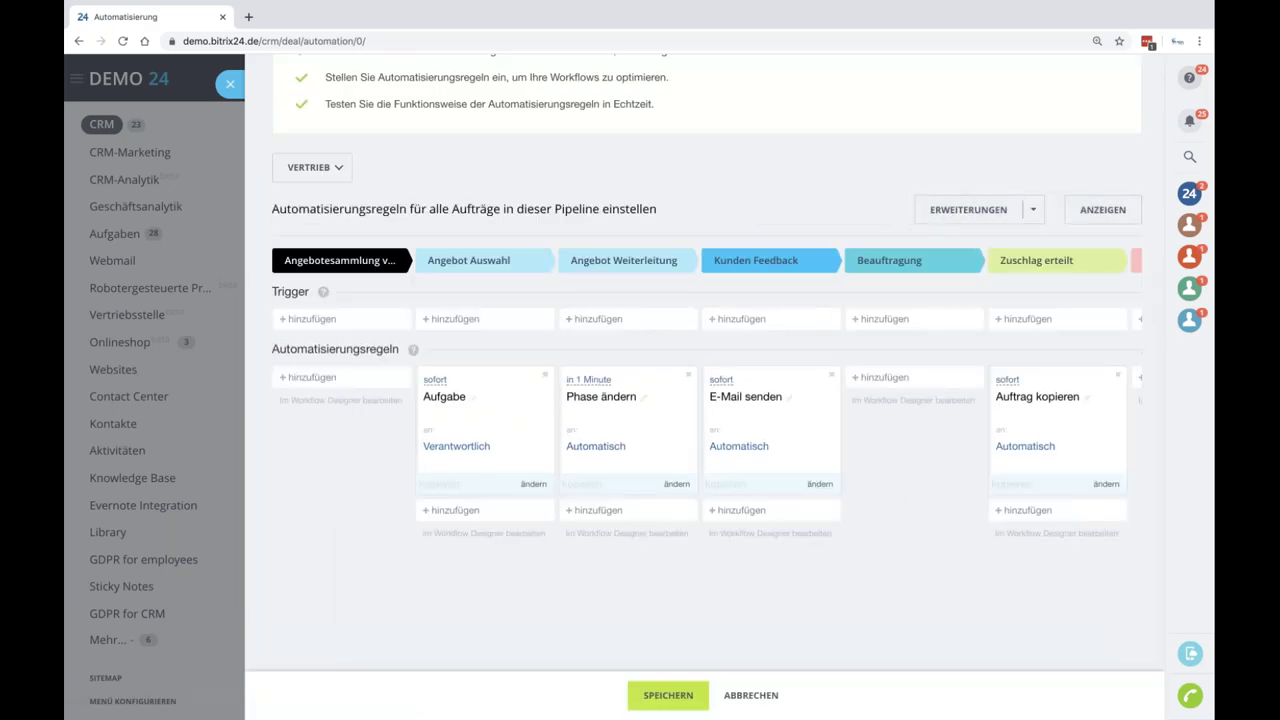
{"action": "left_click", "coordinate": [471, 514]}
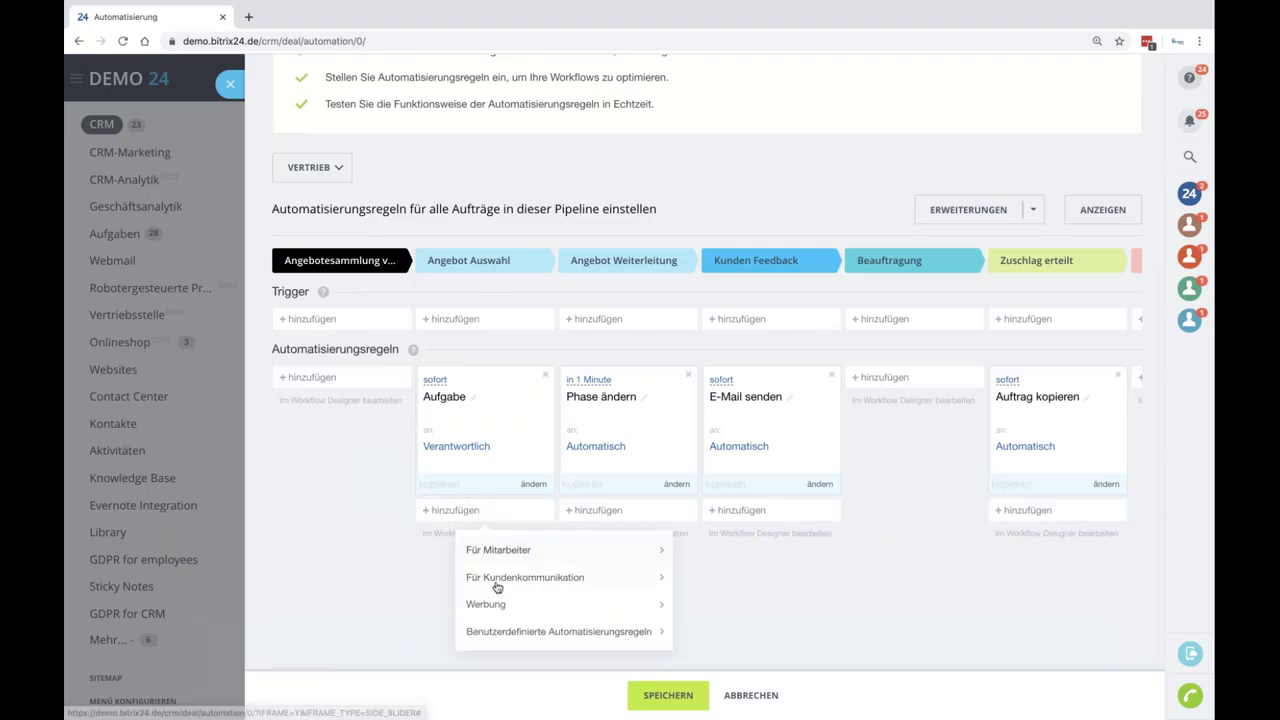
{"action": "mouse_move", "coordinate": [497, 587]}
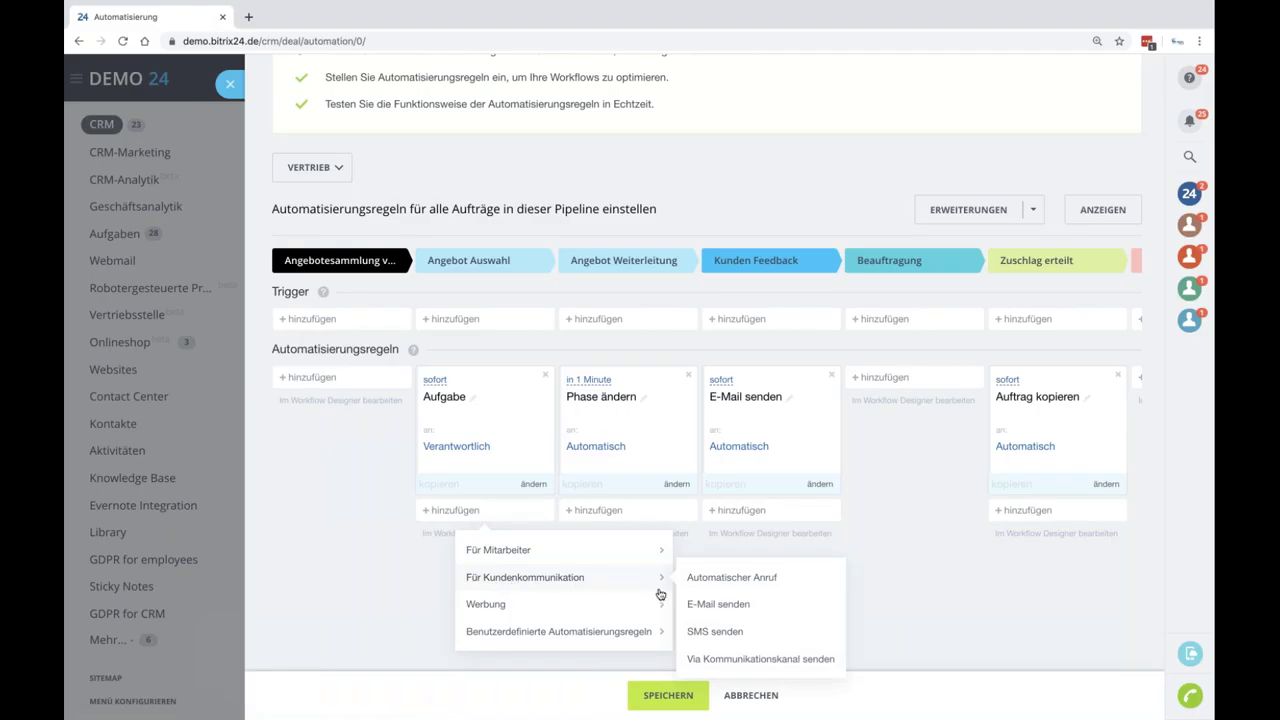
{"action": "left_click", "coordinate": [691, 606]}
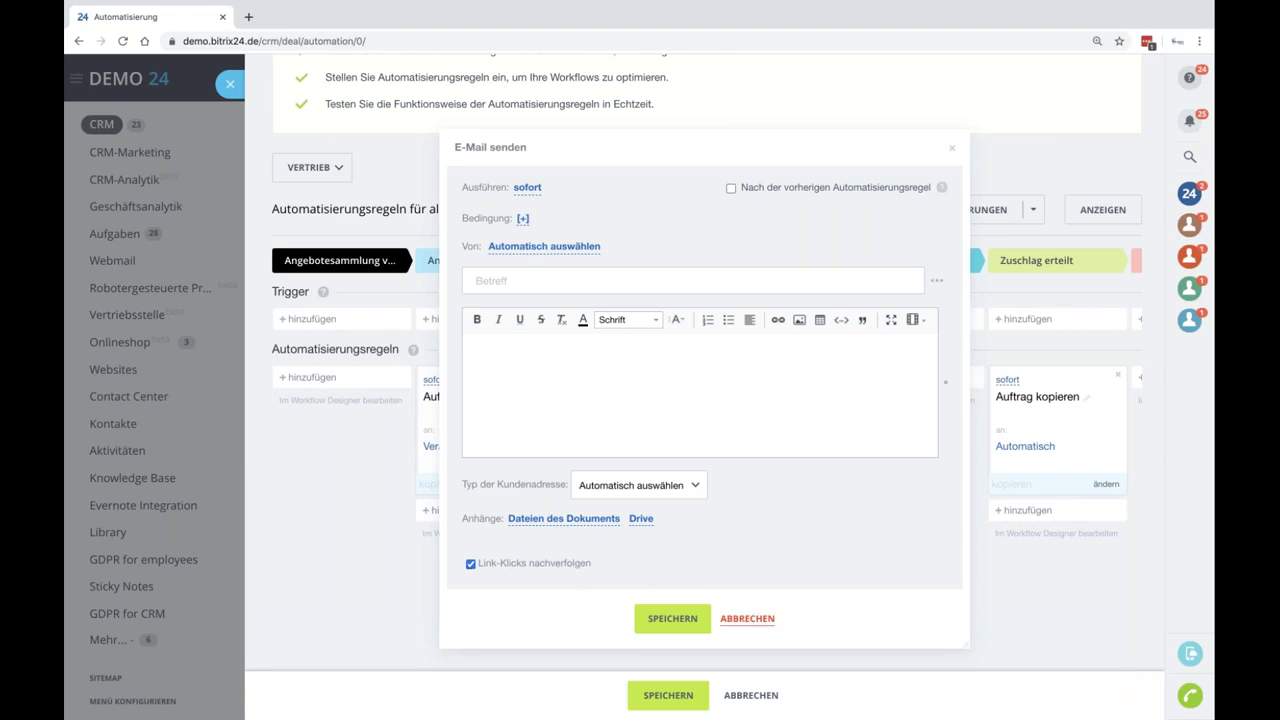
{"action": "left_click", "coordinate": [951, 147]}
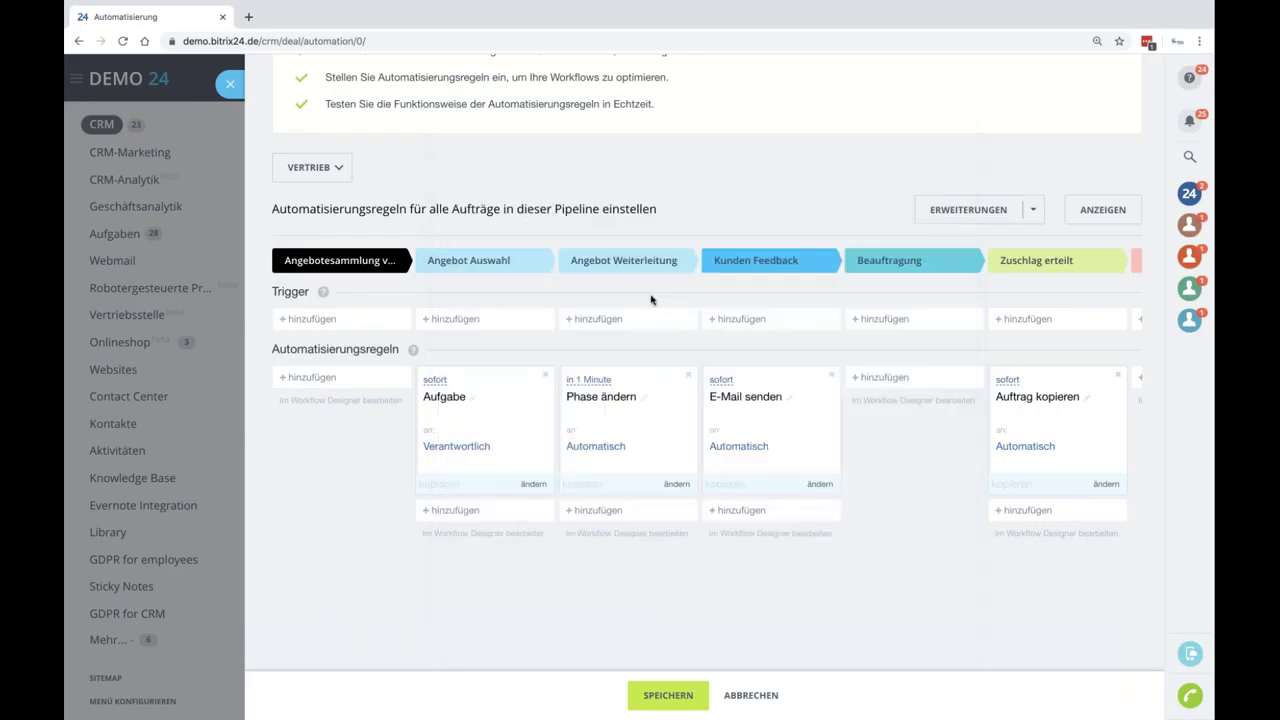
View the full list of available triggers for the Angebot Weiterleitung phase.
{"action": "left_click", "coordinate": [626, 320]}
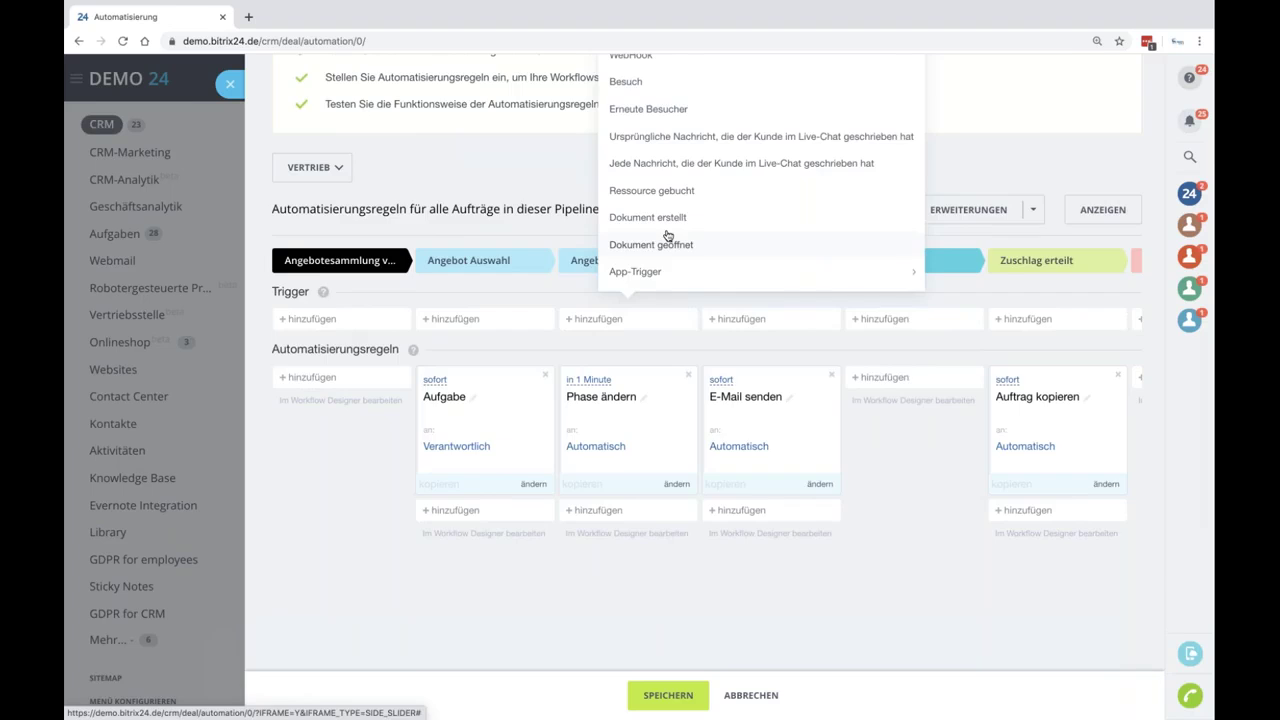
{"action": "scroll", "coordinate": [668, 236], "scroll_direction": "up", "scroll_amount": 3}
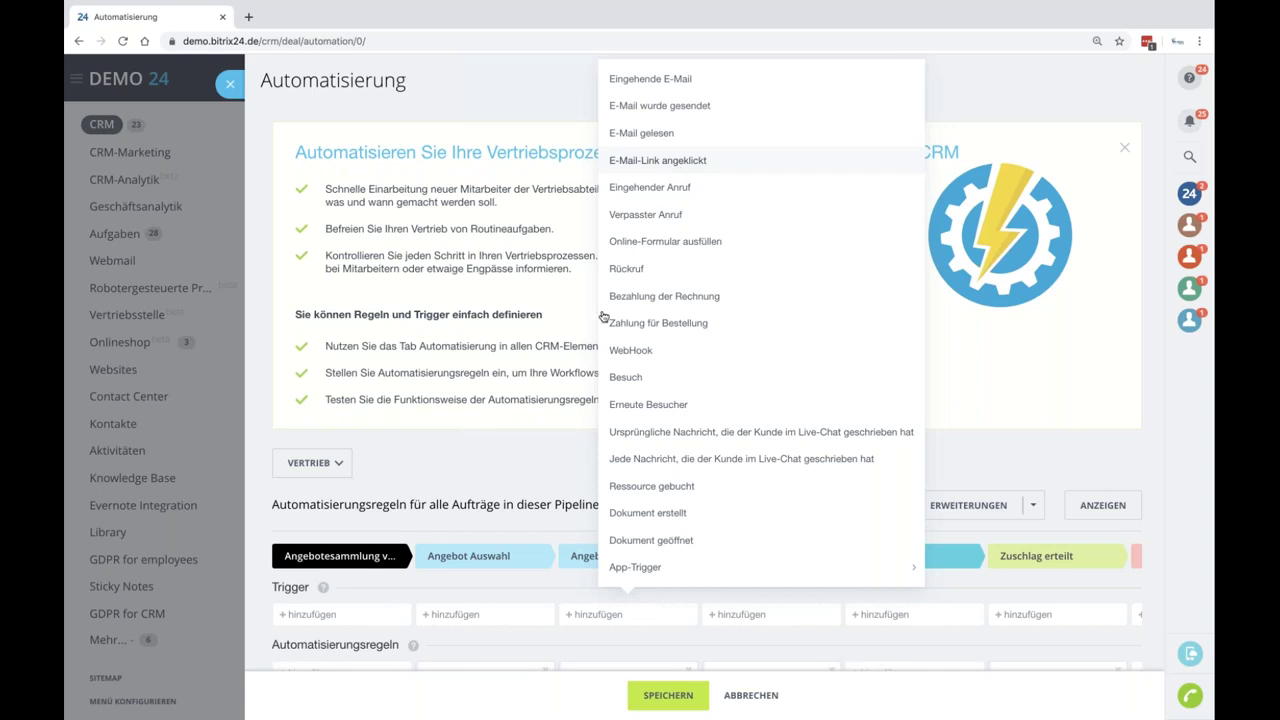
{"action": "mouse_move", "coordinate": [785, 693]}
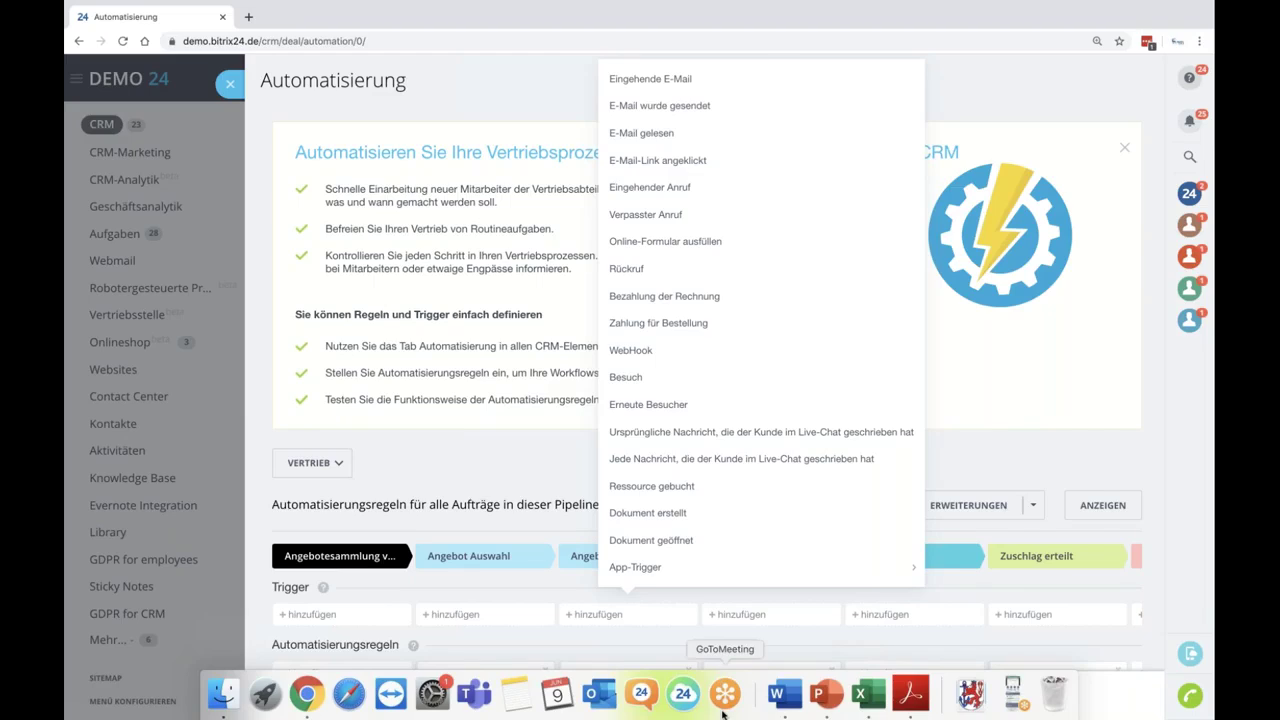
{"action": "key", "text": "ctrl+Left"}
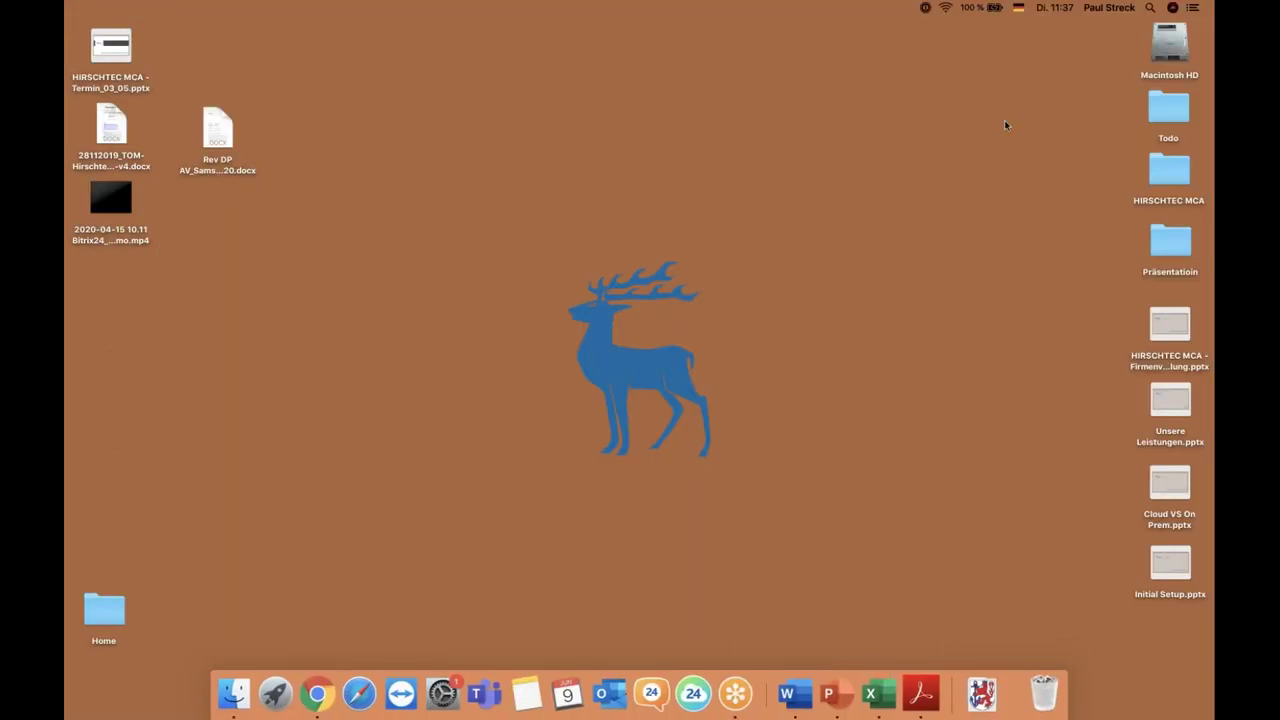
{"action": "left_click", "coordinate": [325, 700]}
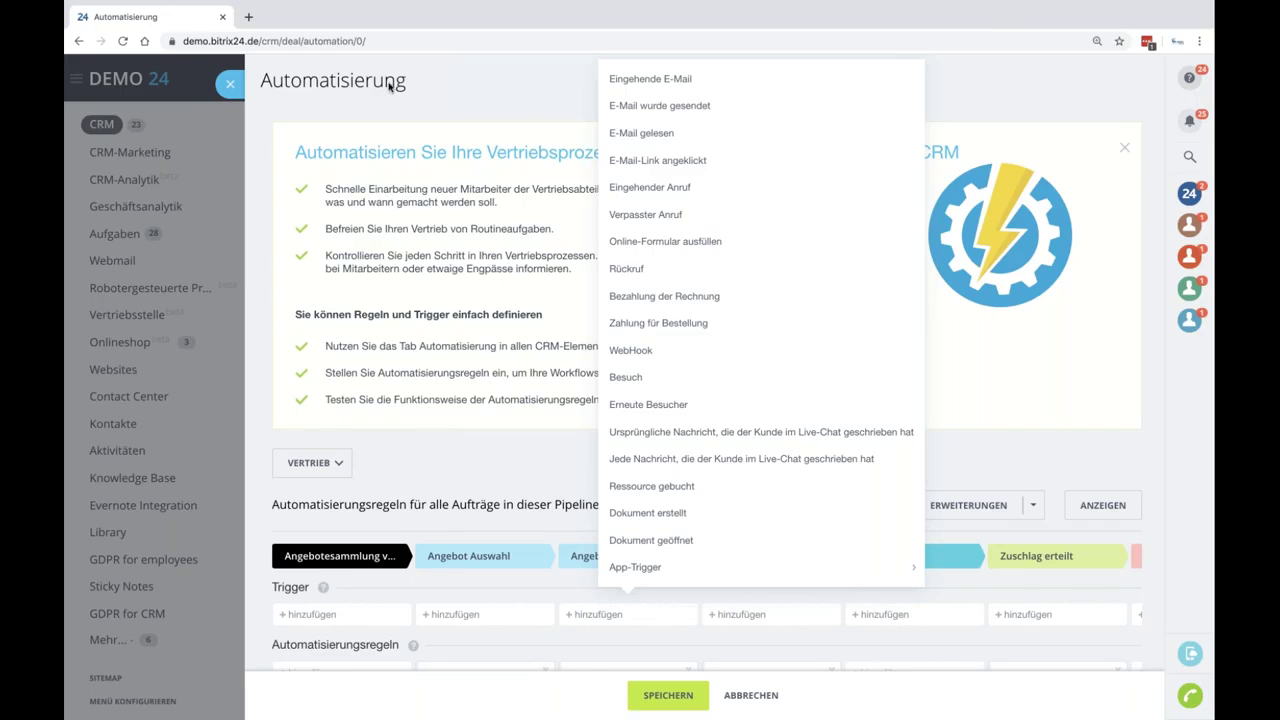
Close the automation settings and open the Webmail inbox.
{"action": "left_click", "coordinate": [230, 84]}
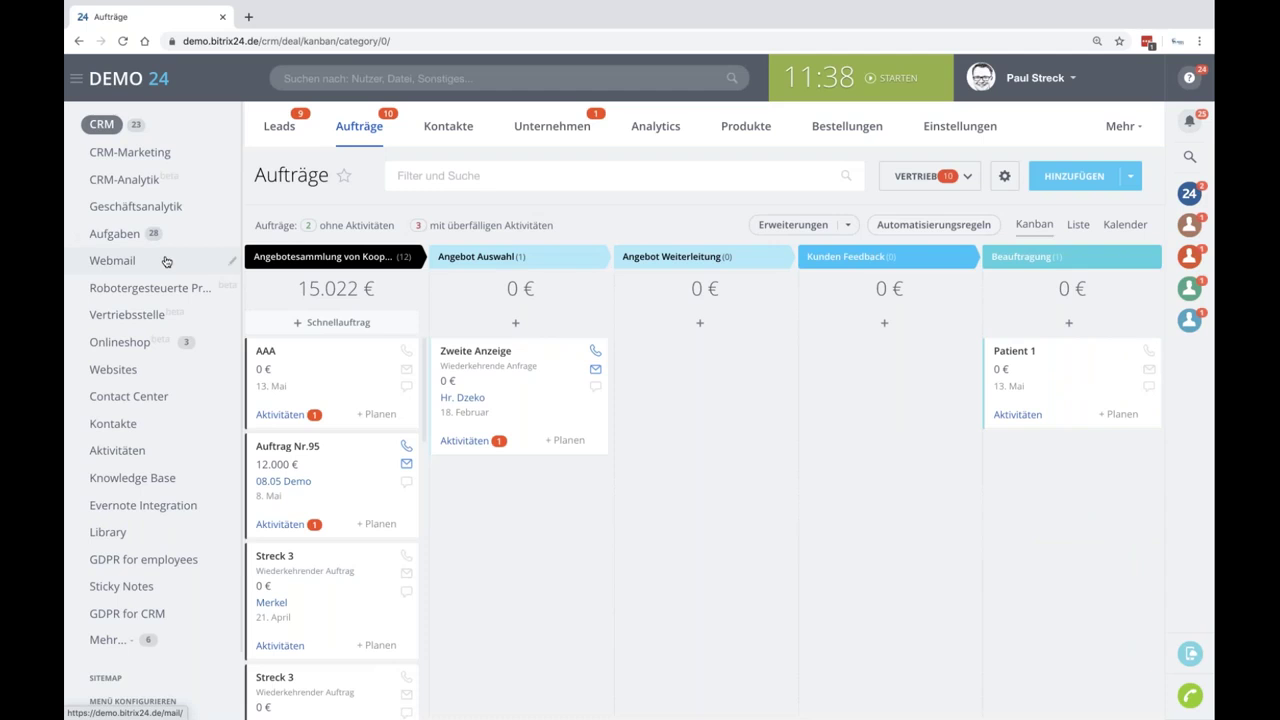
{"action": "scroll", "coordinate": [150, 480], "scroll_direction": "down", "scroll_amount": 2}
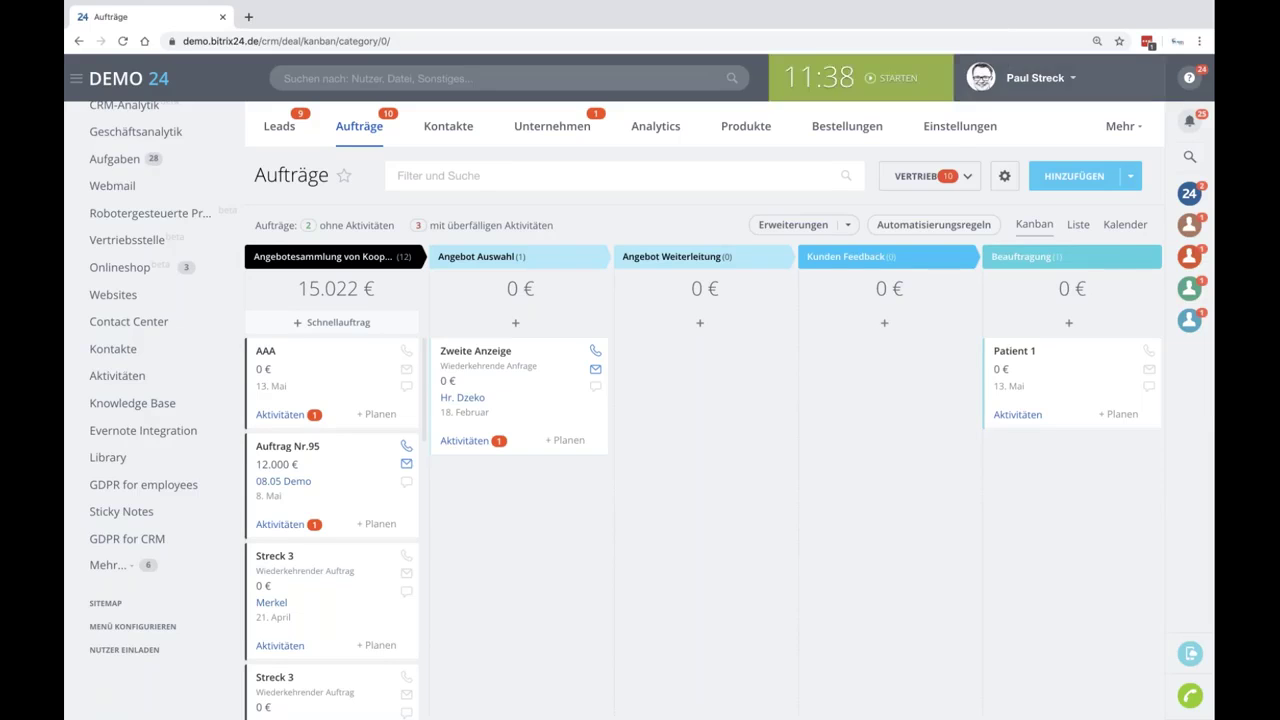
{"action": "left_click", "coordinate": [1020, 80]}
{"action": "left_click", "coordinate": [611, 197]}
{"action": "scroll", "coordinate": [137, 214], "scroll_direction": "up", "scroll_amount": 1}
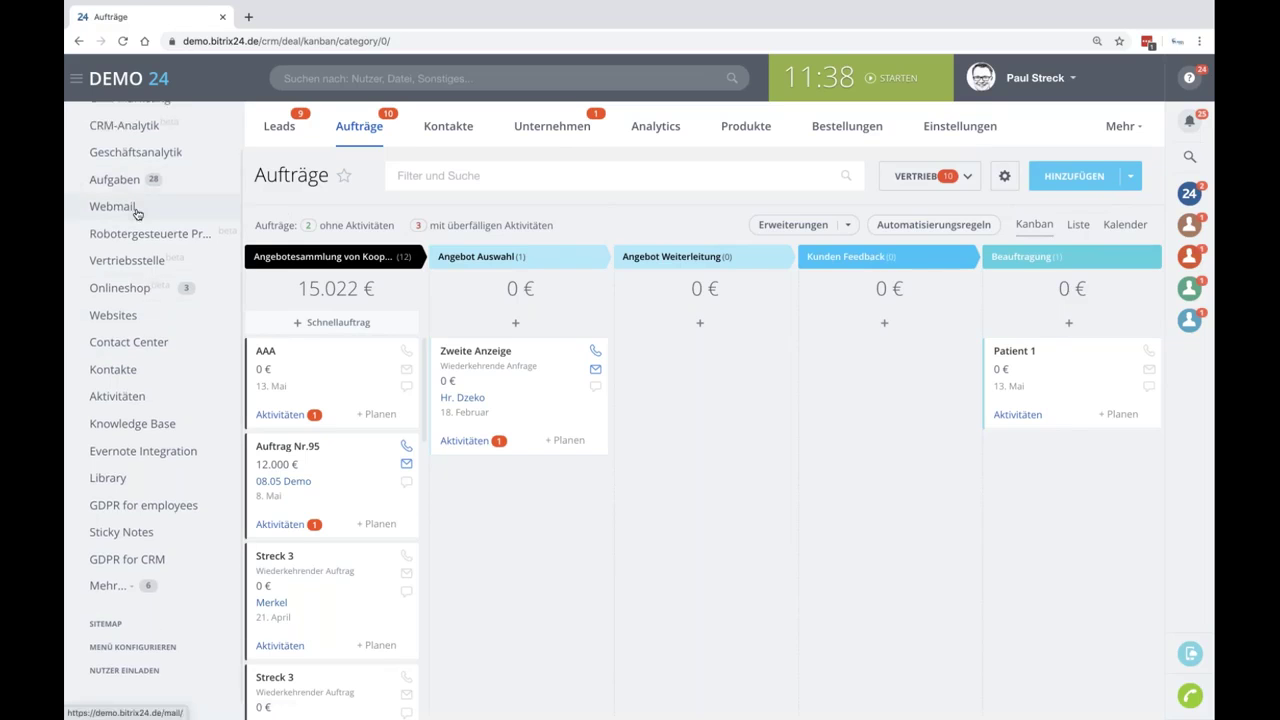
{"action": "left_click", "coordinate": [137, 213]}
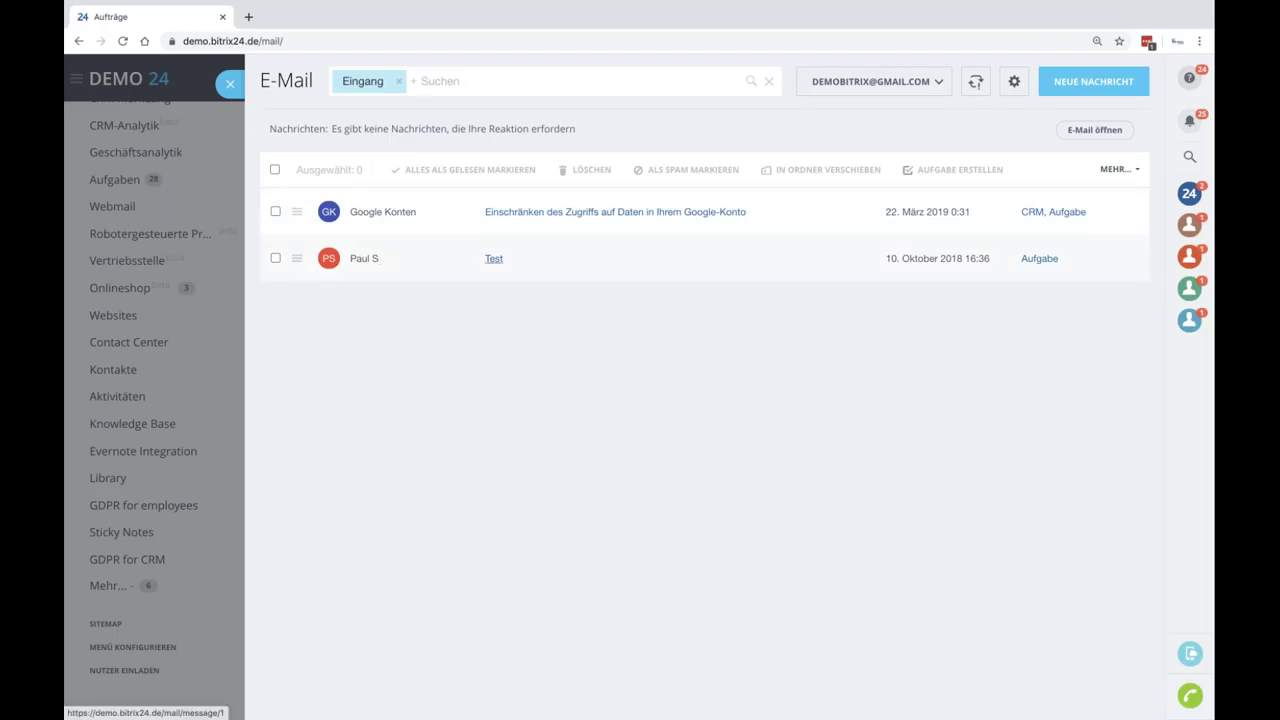
Open the e-mail "Test", view the options for using it in other tools, and show its linked tasks.
{"action": "left_click", "coordinate": [494, 259]}
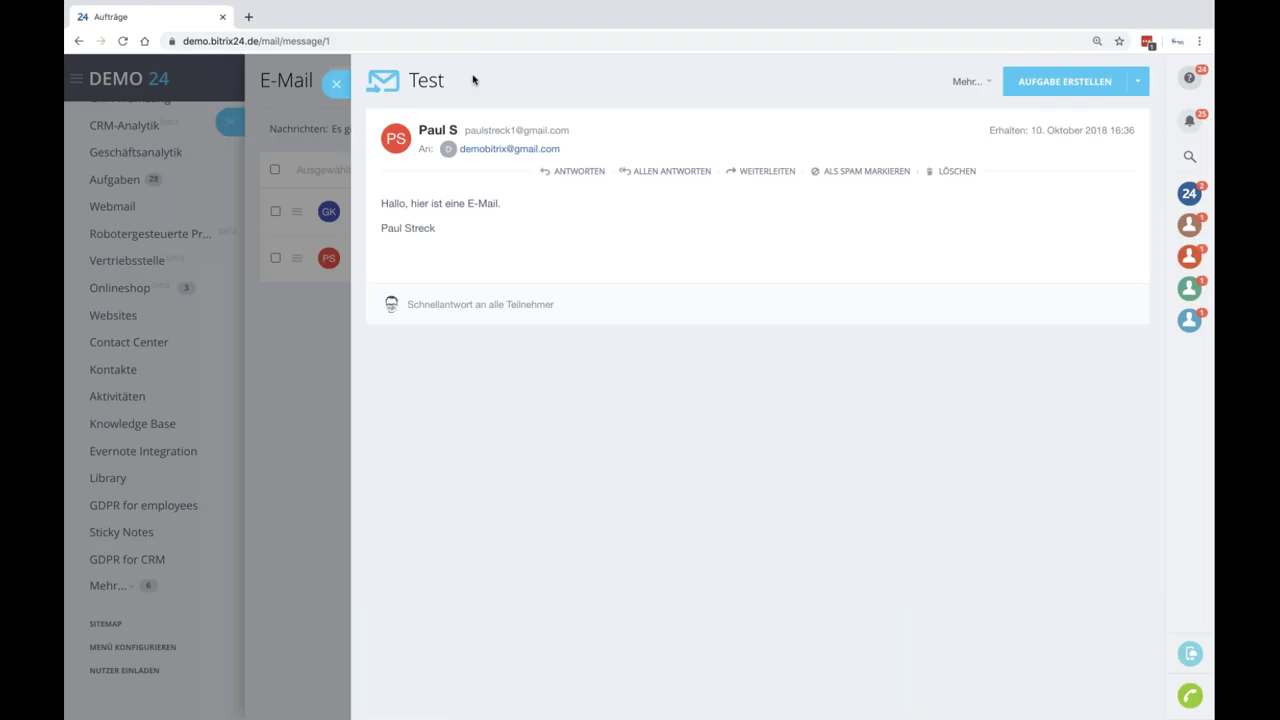
{"action": "left_click", "coordinate": [1137, 84]}
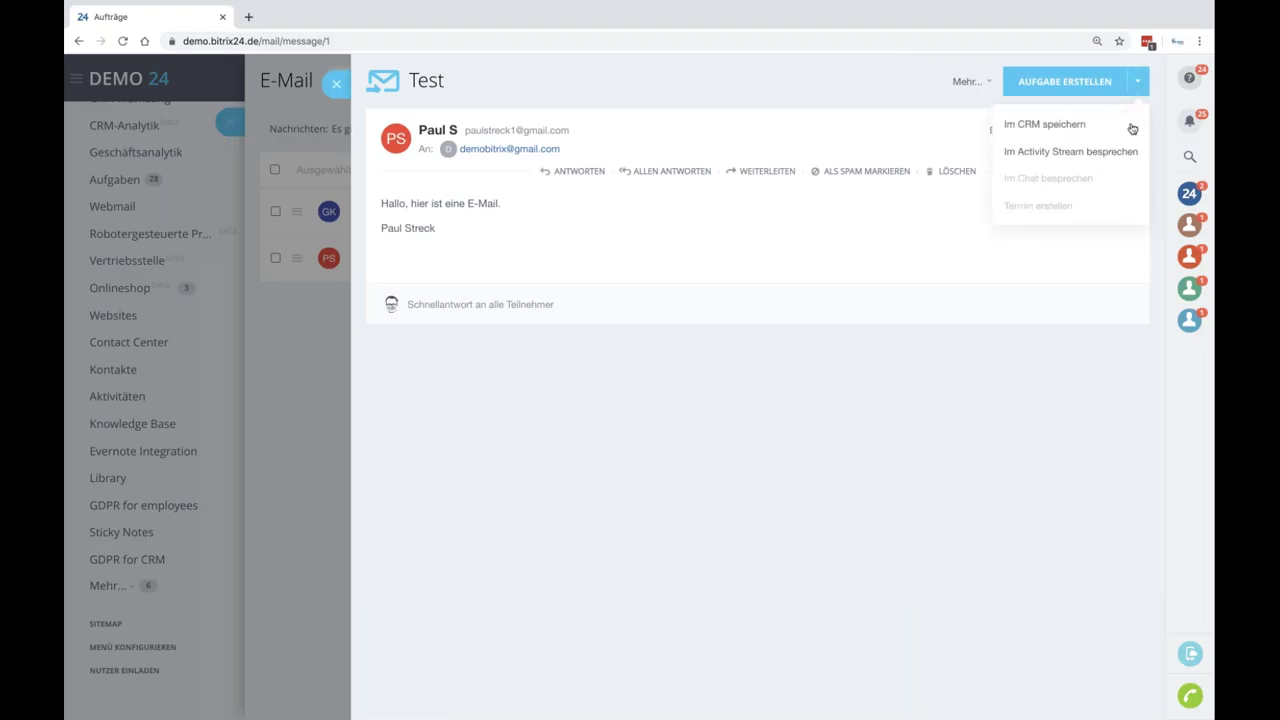
{"action": "left_click", "coordinate": [918, 81]}
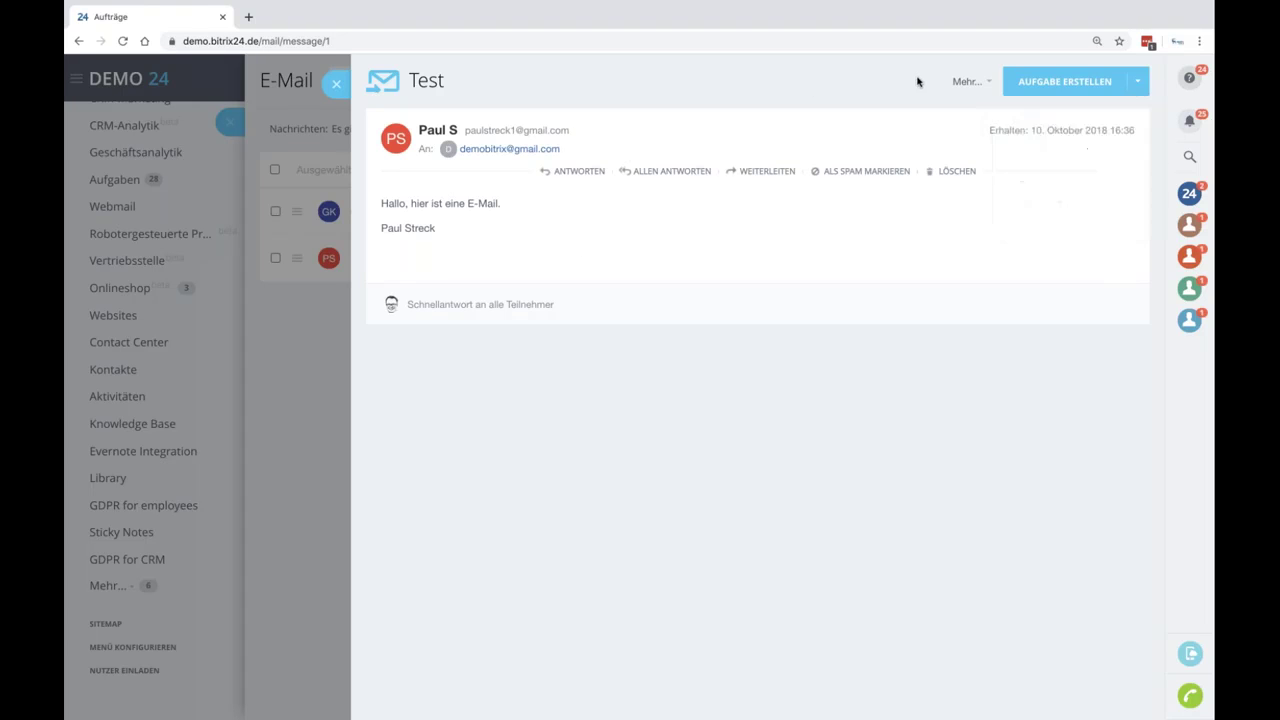
{"action": "left_click", "coordinate": [971, 88]}
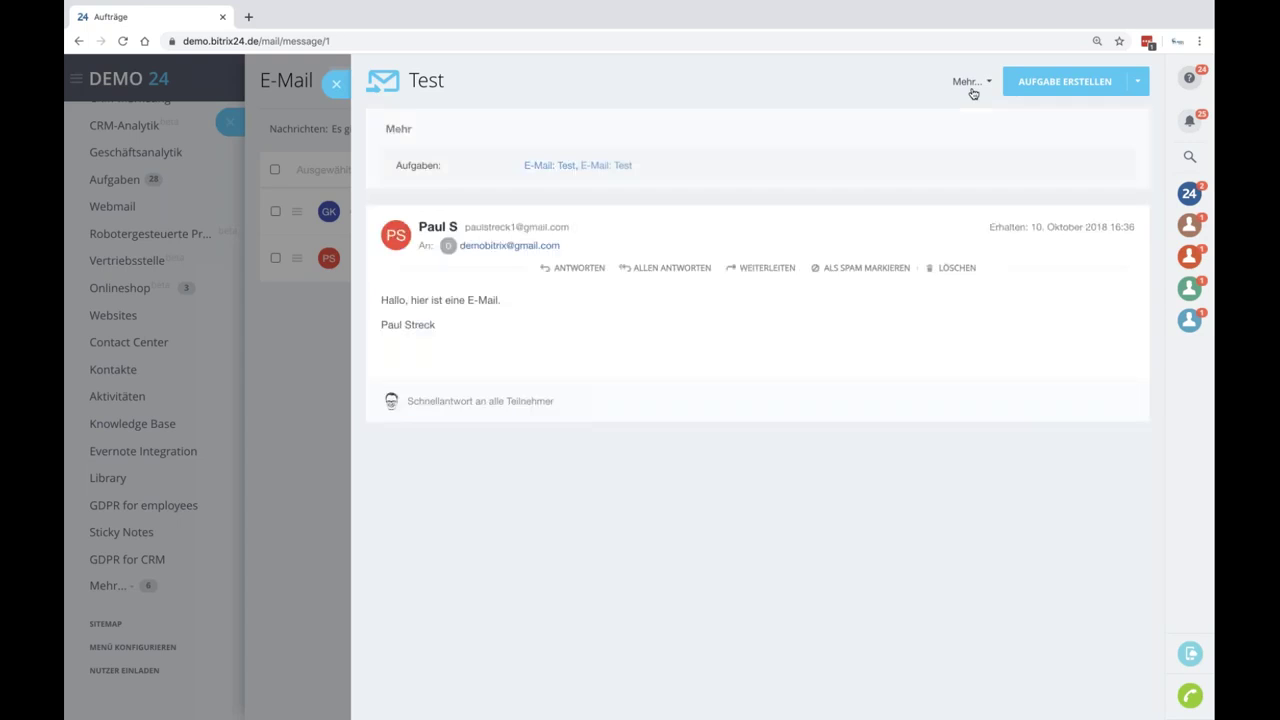
Try to change the project of the e-mail's first linked task to Testgruppe, closing the task editor without saving.
{"action": "left_click", "coordinate": [541, 167]}
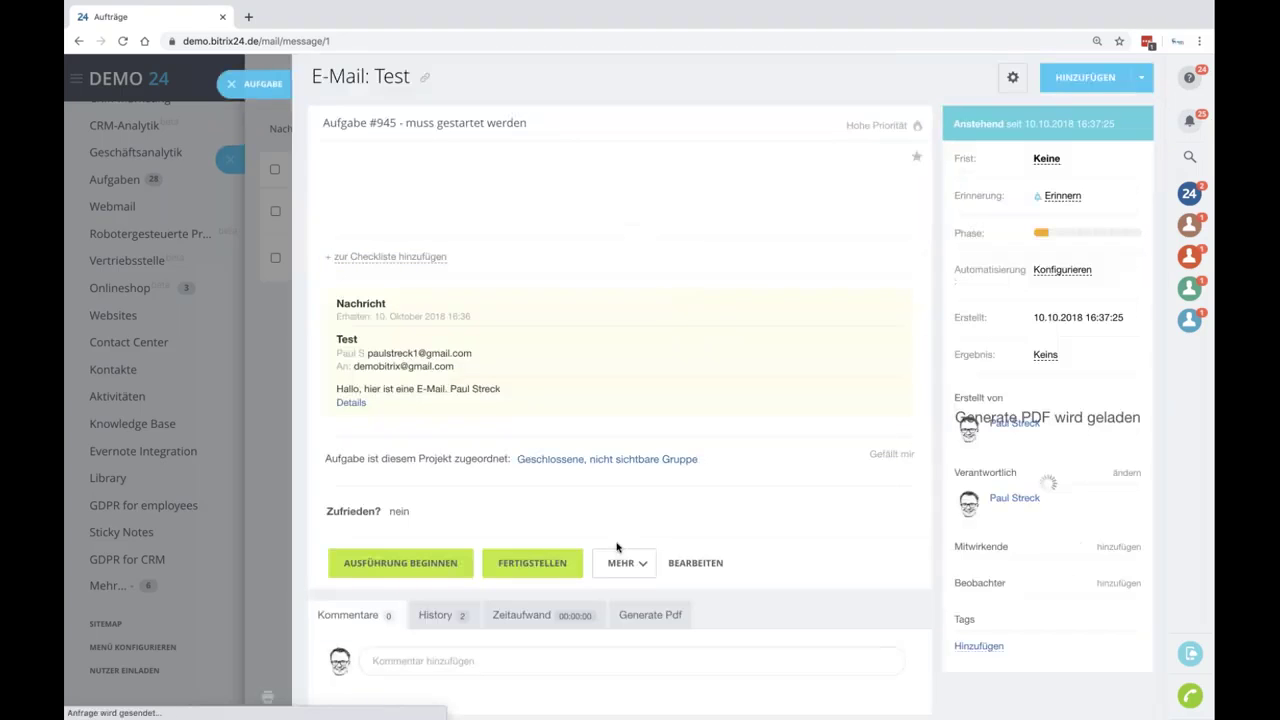
{"action": "left_click", "coordinate": [695, 563]}
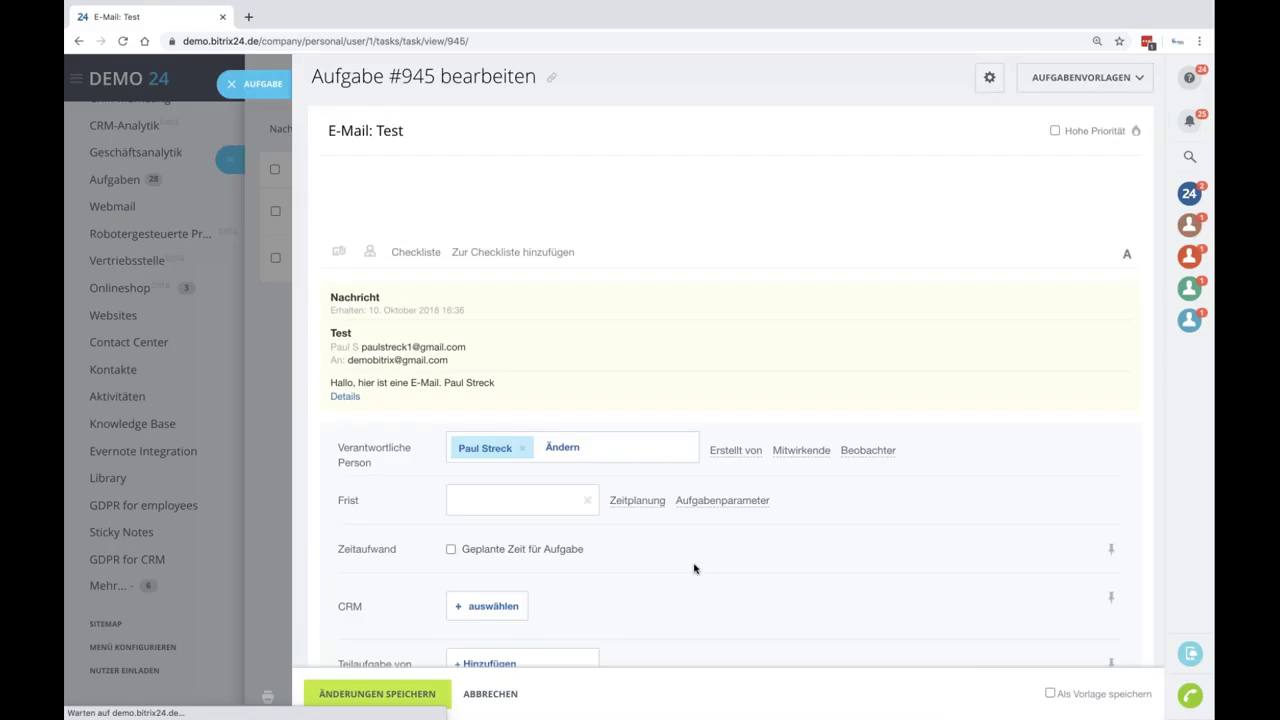
{"action": "scroll", "coordinate": [600, 591], "scroll_direction": "down", "scroll_amount": 2}
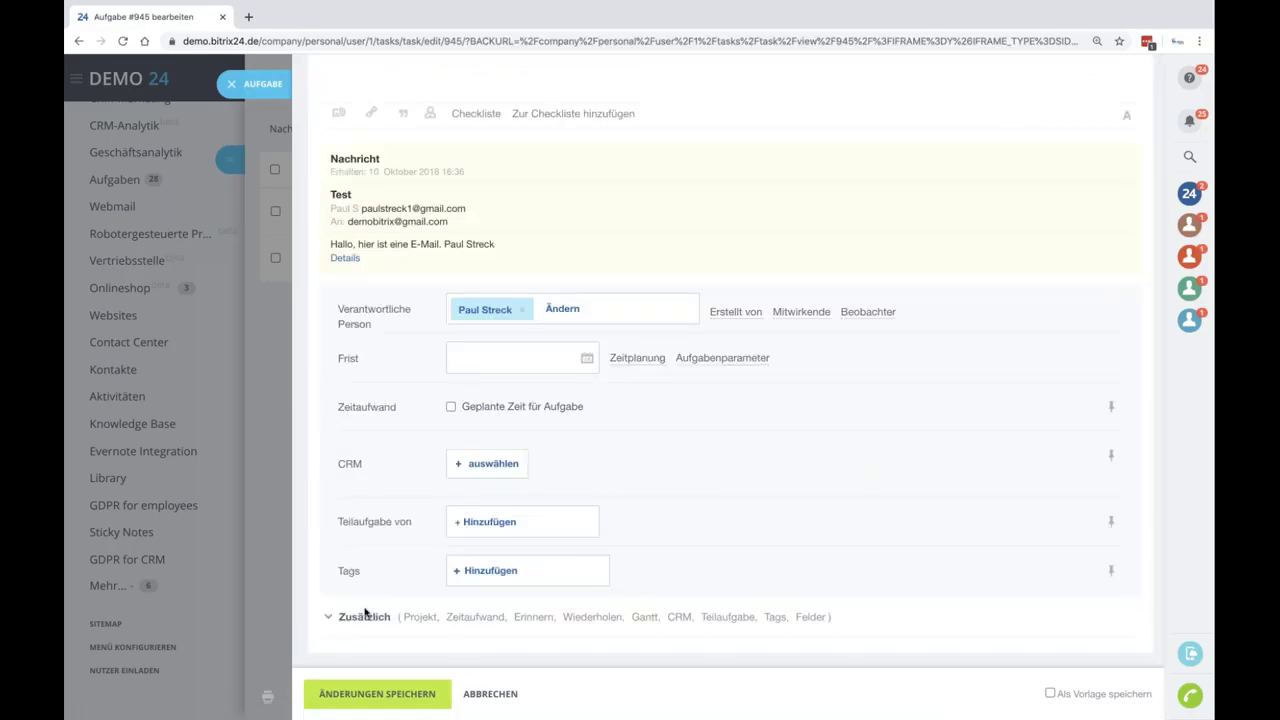
{"action": "left_click", "coordinate": [362, 617]}
{"action": "scroll", "coordinate": [556, 491], "scroll_direction": "down", "scroll_amount": 3}
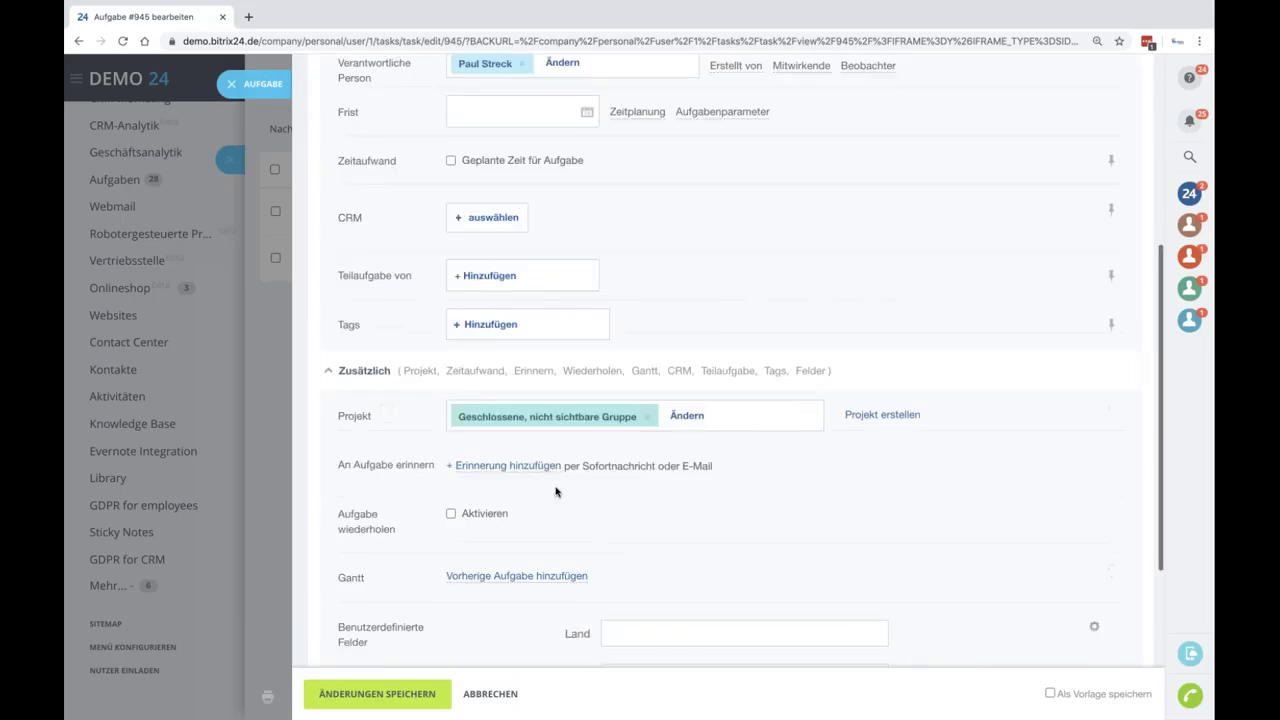
{"action": "left_click", "coordinate": [686, 398]}
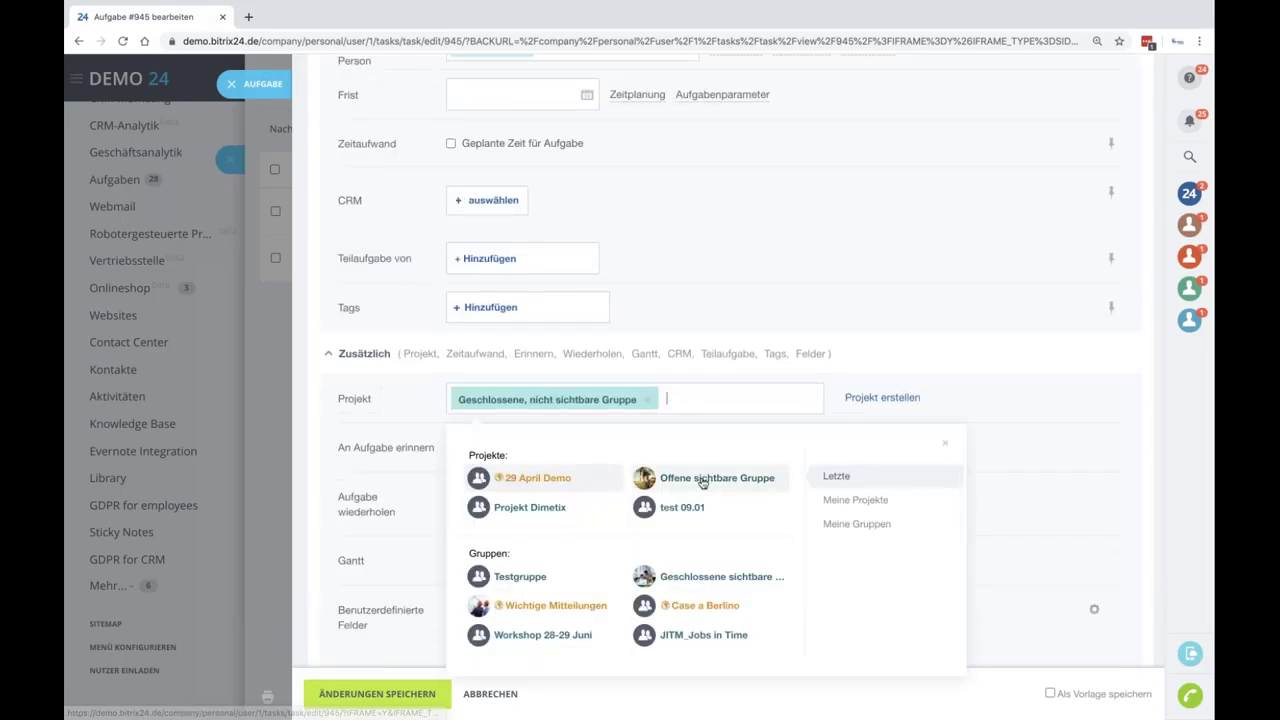
{"action": "left_click", "coordinate": [563, 588]}
{"action": "scroll", "coordinate": [632, 288], "scroll_direction": "up", "scroll_amount": 1}
{"action": "scroll", "coordinate": [563, 209], "scroll_direction": "up", "scroll_amount": 3}
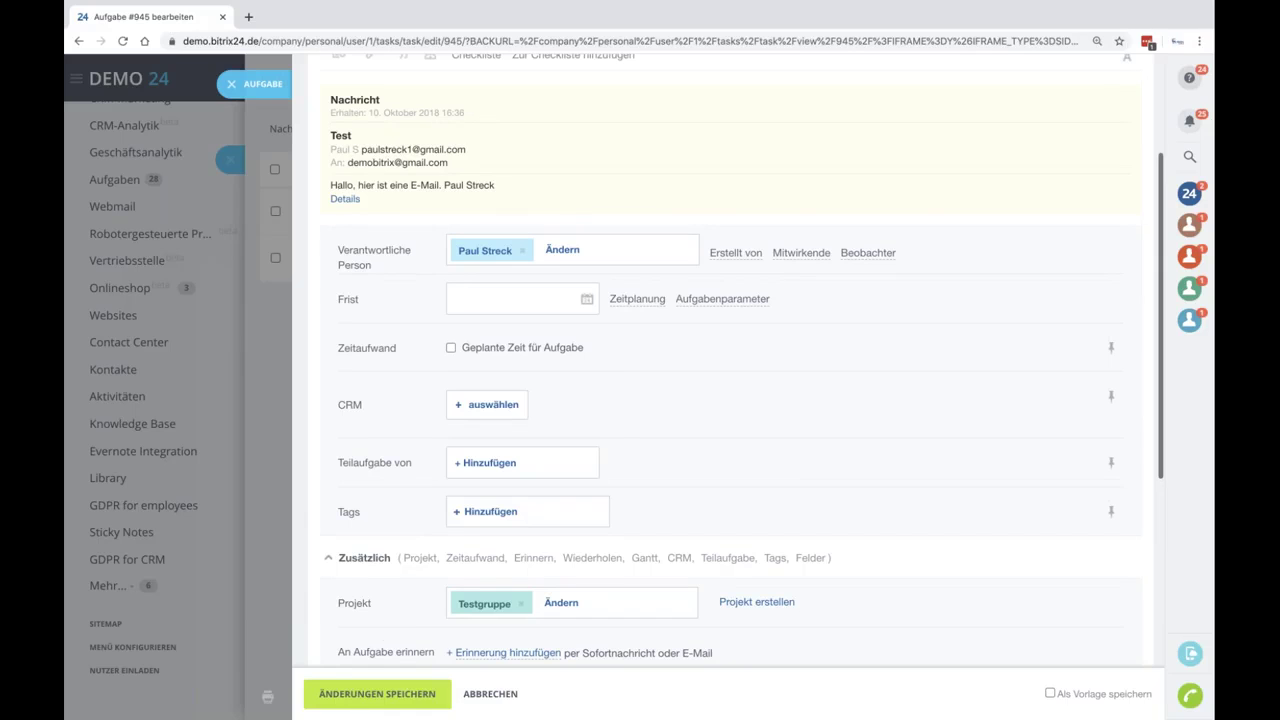
{"action": "left_click", "coordinate": [248, 94]}
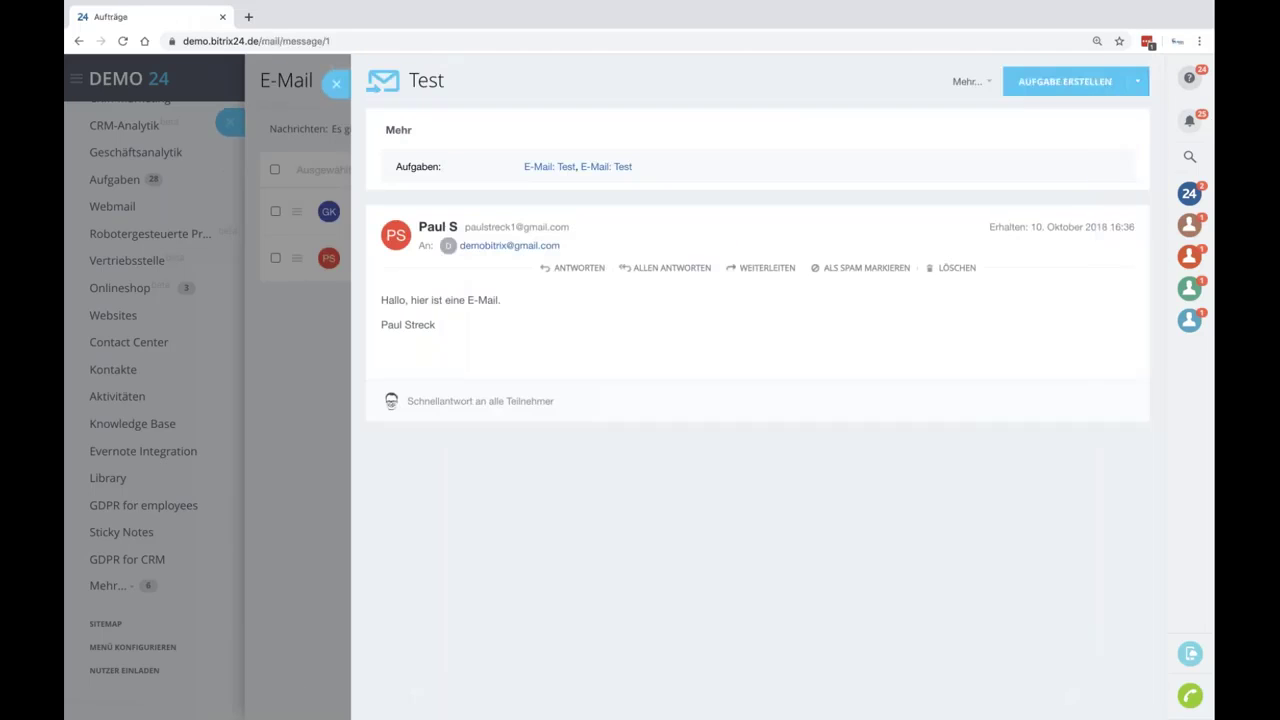
Close the e-mail and the inbox, and switch to the Leads board in the CRM.
{"action": "left_click", "coordinate": [346, 86]}
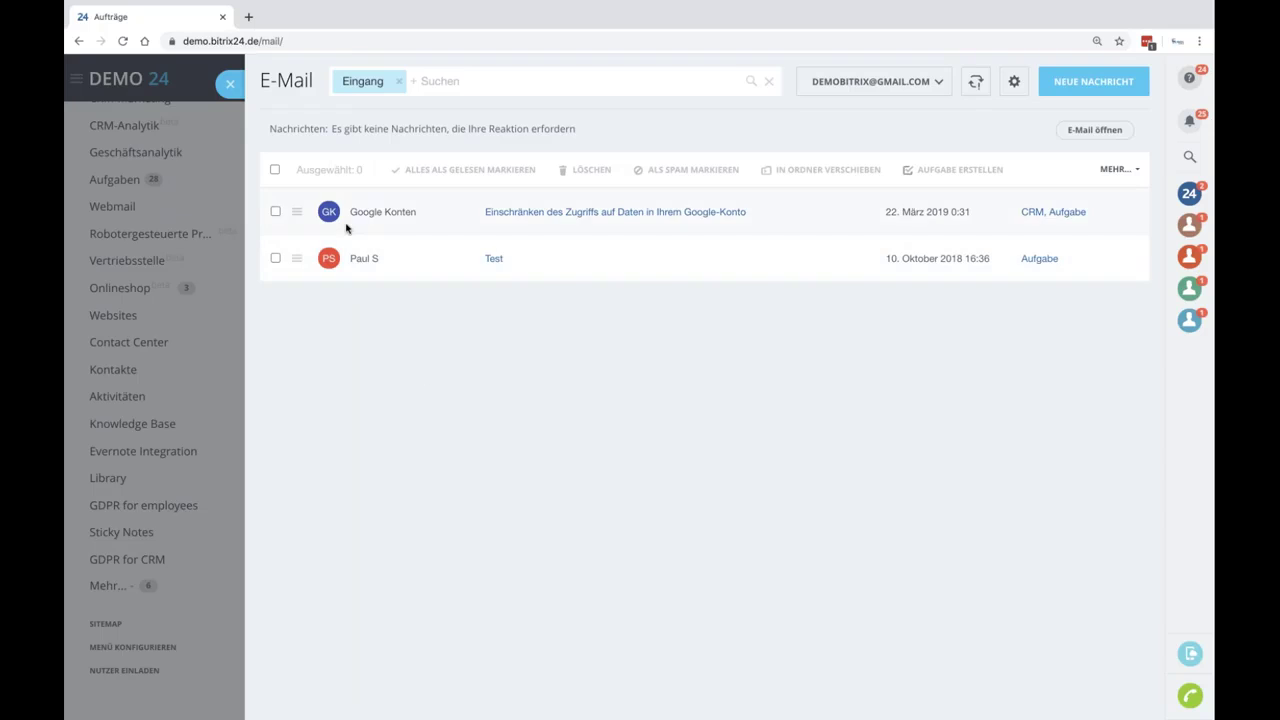
{"action": "left_click", "coordinate": [232, 86]}
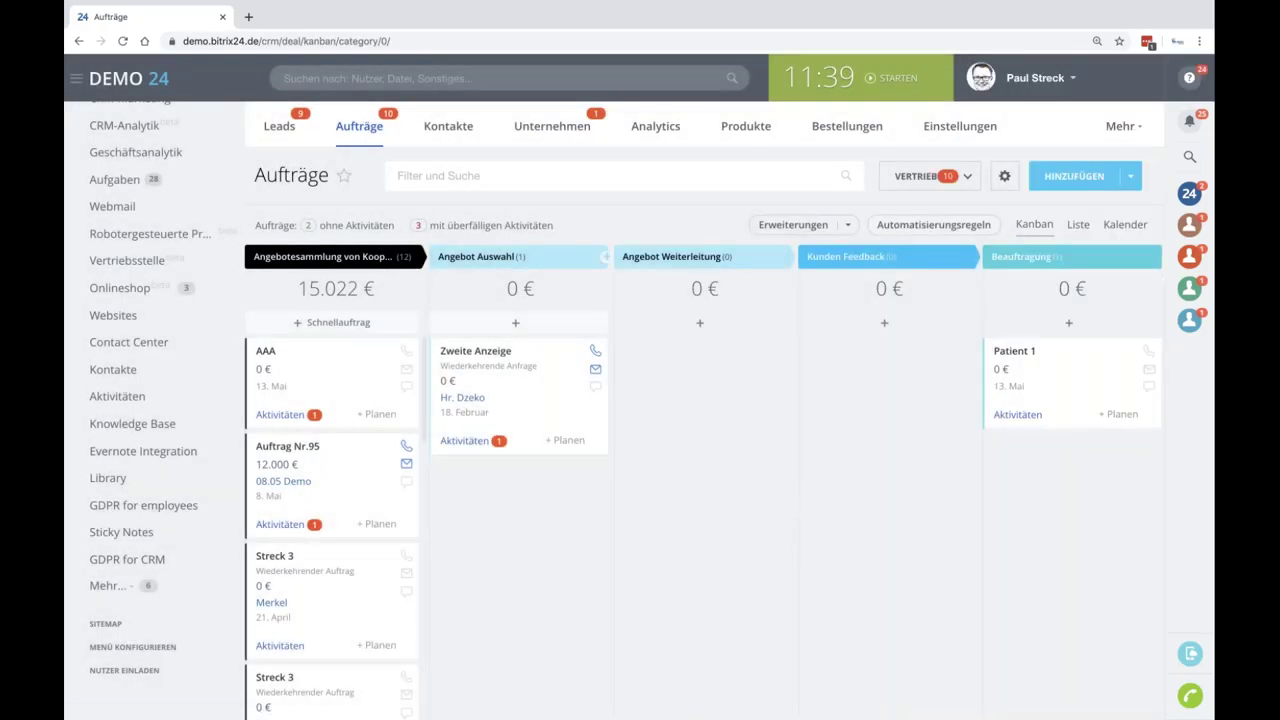
{"action": "left_click", "coordinate": [284, 130]}
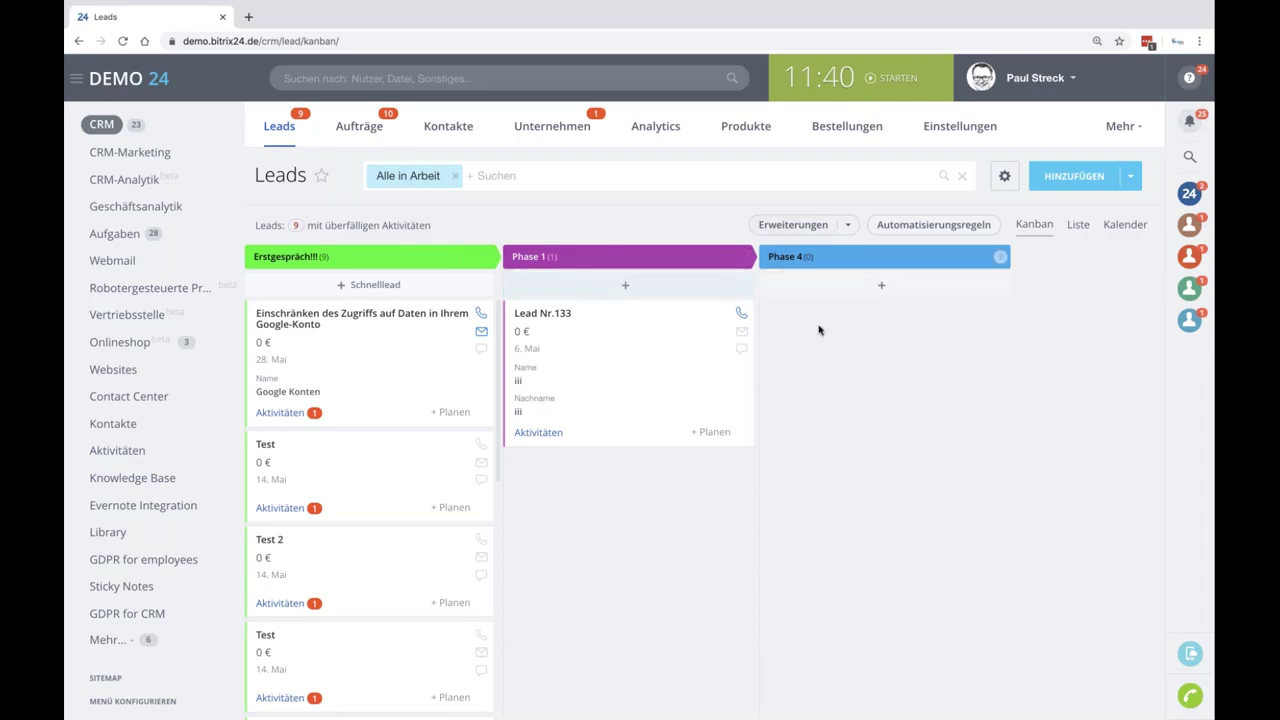
Move Lead Nr.133 to Guter Lead to view the options for what to create from it, and cancel the conversion.
{"action": "left_click_drag", "start_coordinate": [574, 354], "coordinate": [563, 326]}
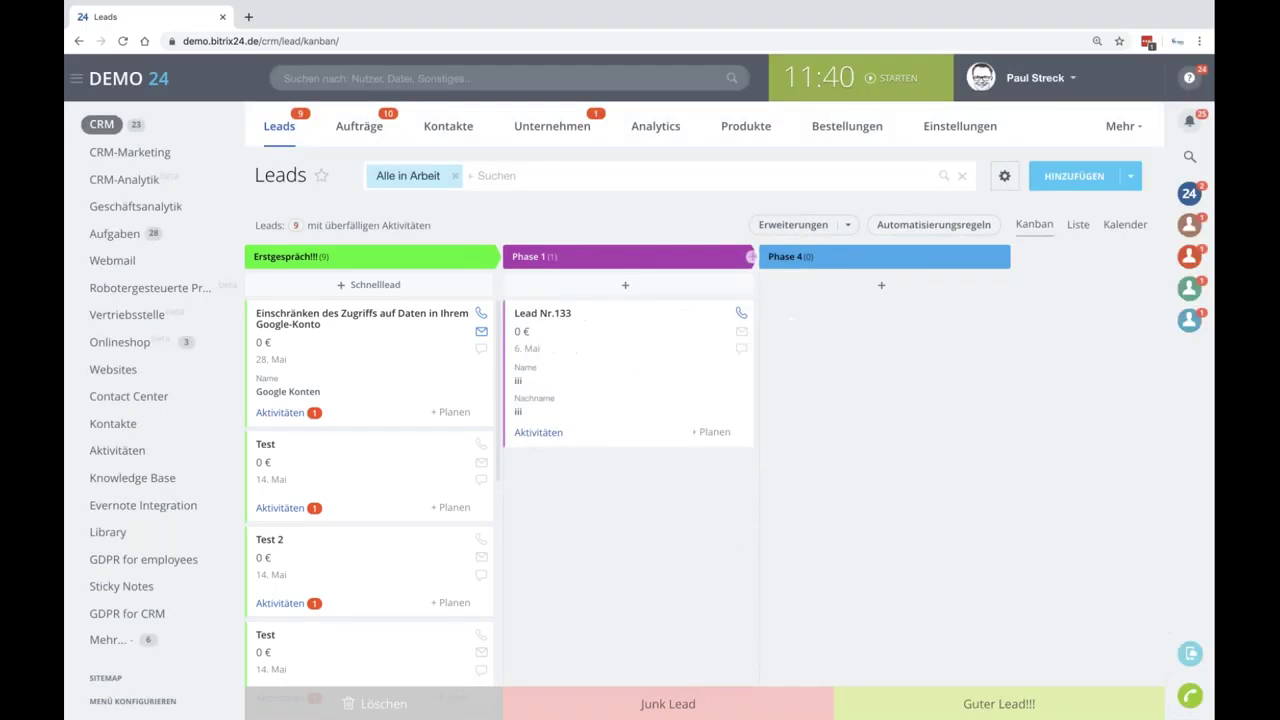
{"action": "left_click", "coordinate": [542, 313]}
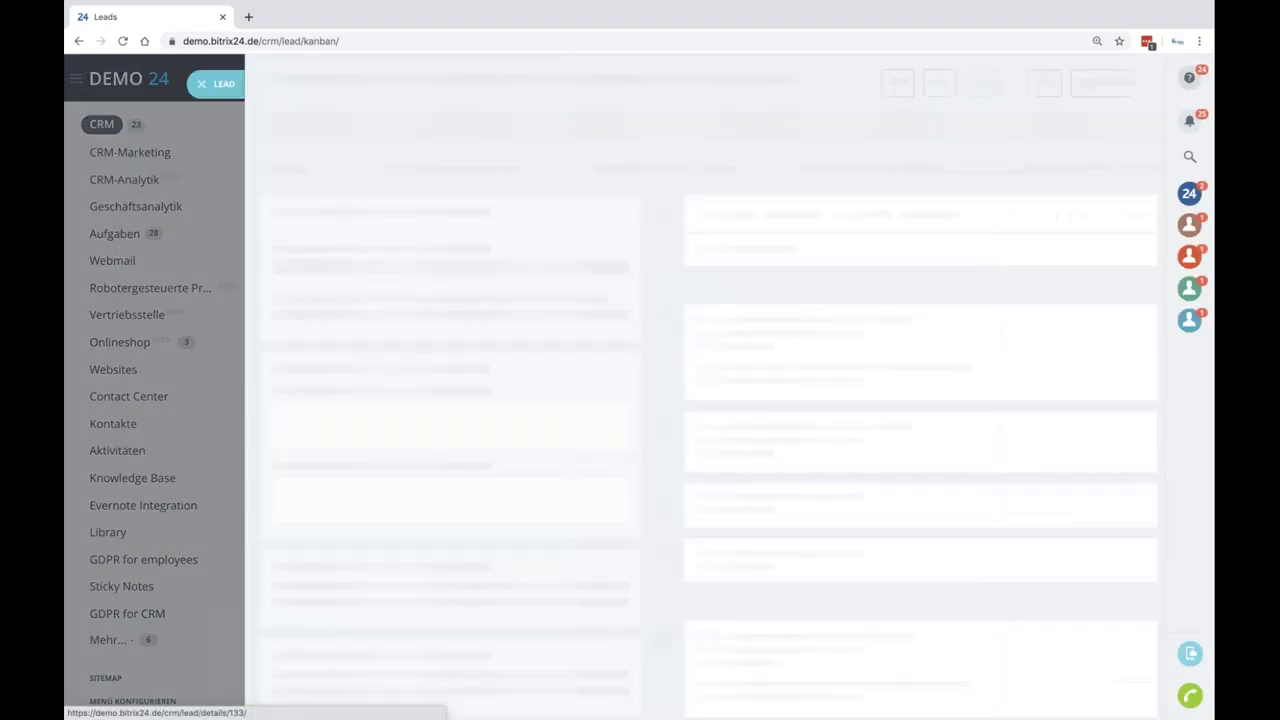
{"action": "left_click", "coordinate": [212, 88]}
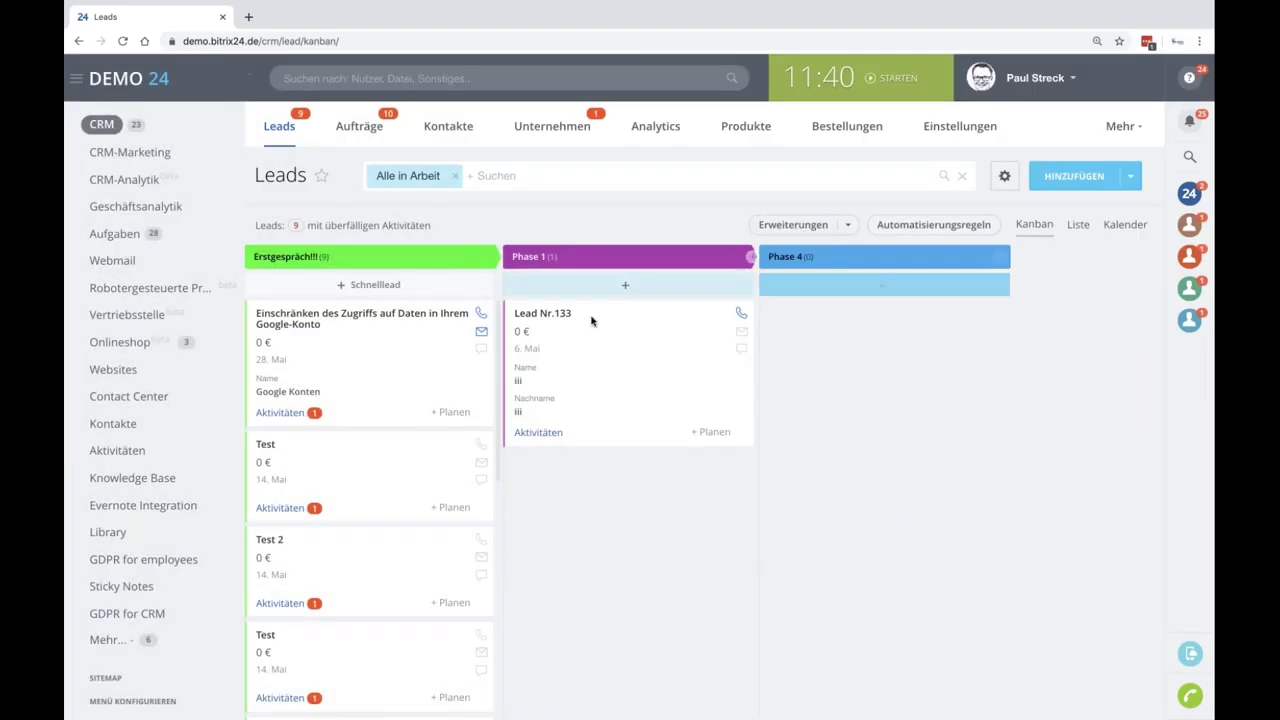
{"action": "left_click_drag", "start_coordinate": [591, 320], "coordinate": [931, 714]}
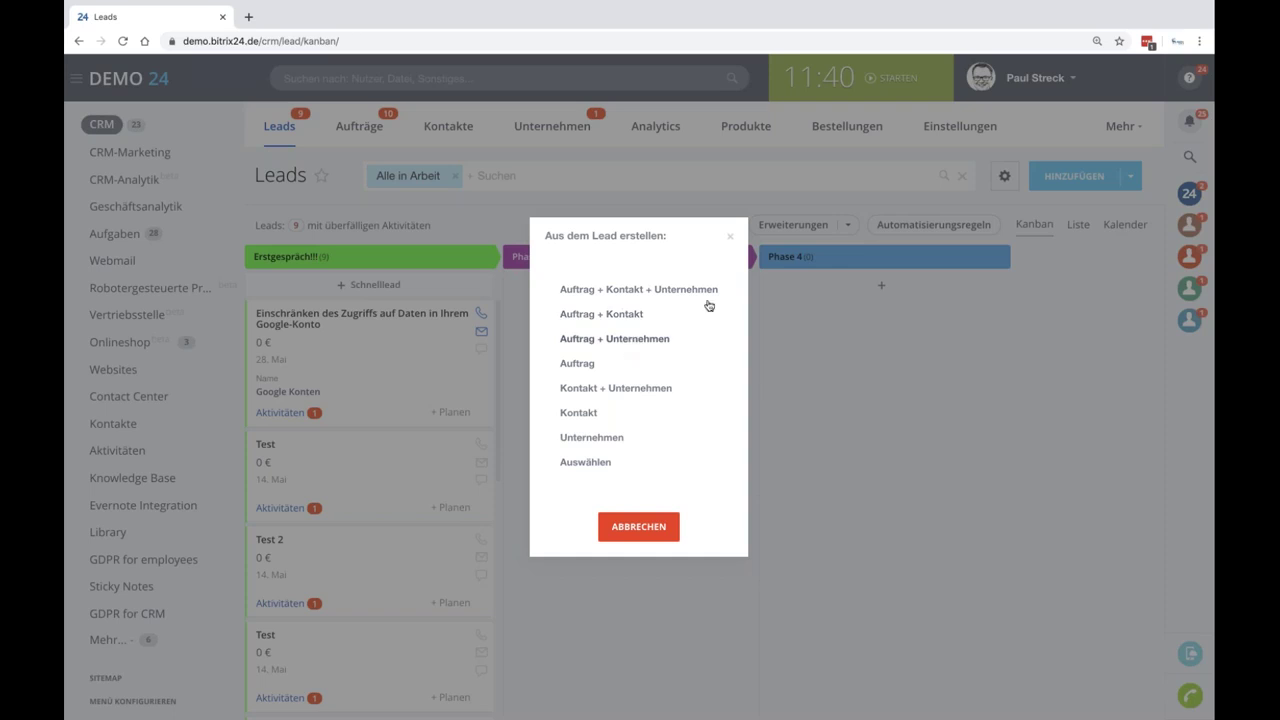
{"action": "left_click", "coordinate": [730, 239]}
Open the third company in the Unternehmen list and view its linked Aufträge.
{"action": "left_click", "coordinate": [551, 128]}
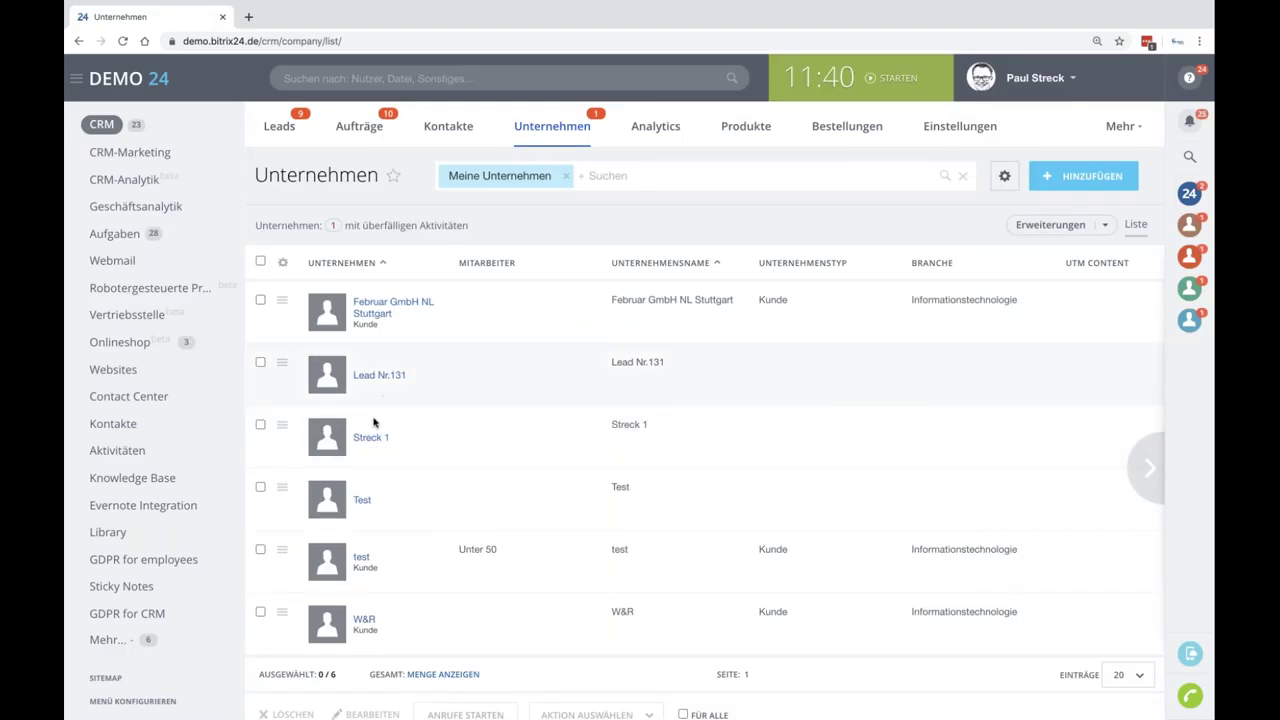
{"action": "left_click", "coordinate": [371, 438]}
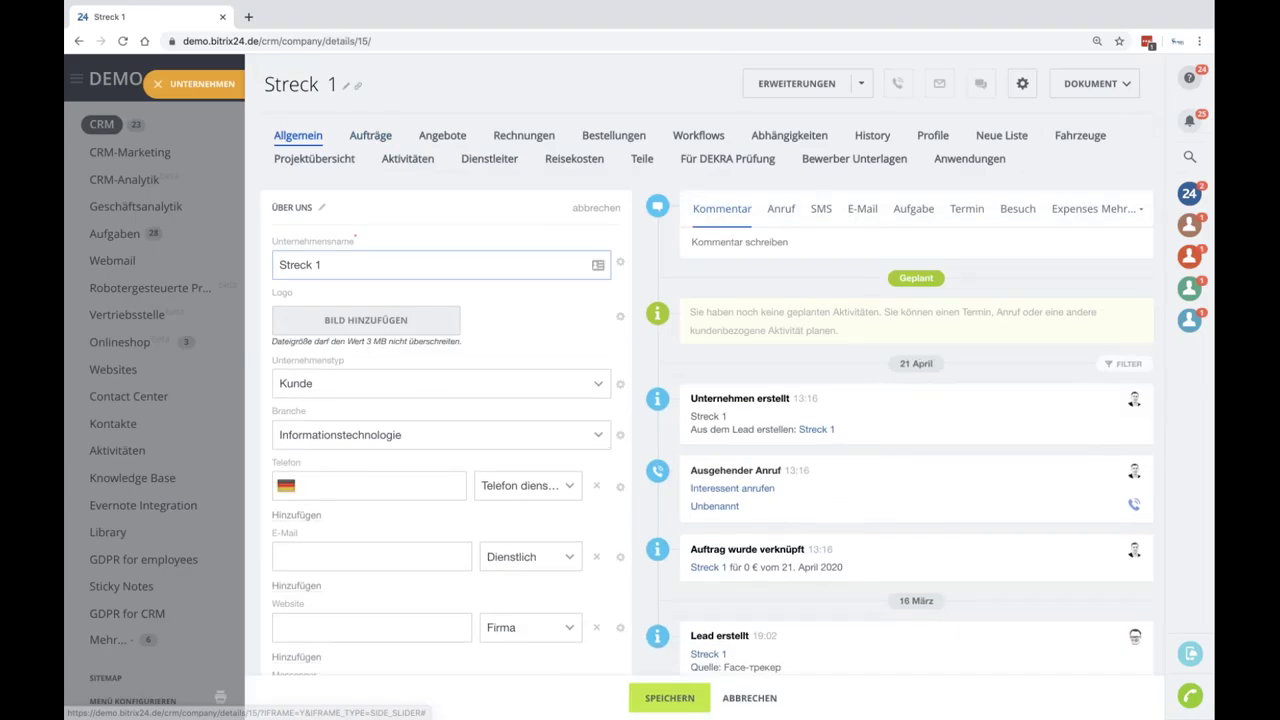
{"action": "left_click", "coordinate": [372, 136]}
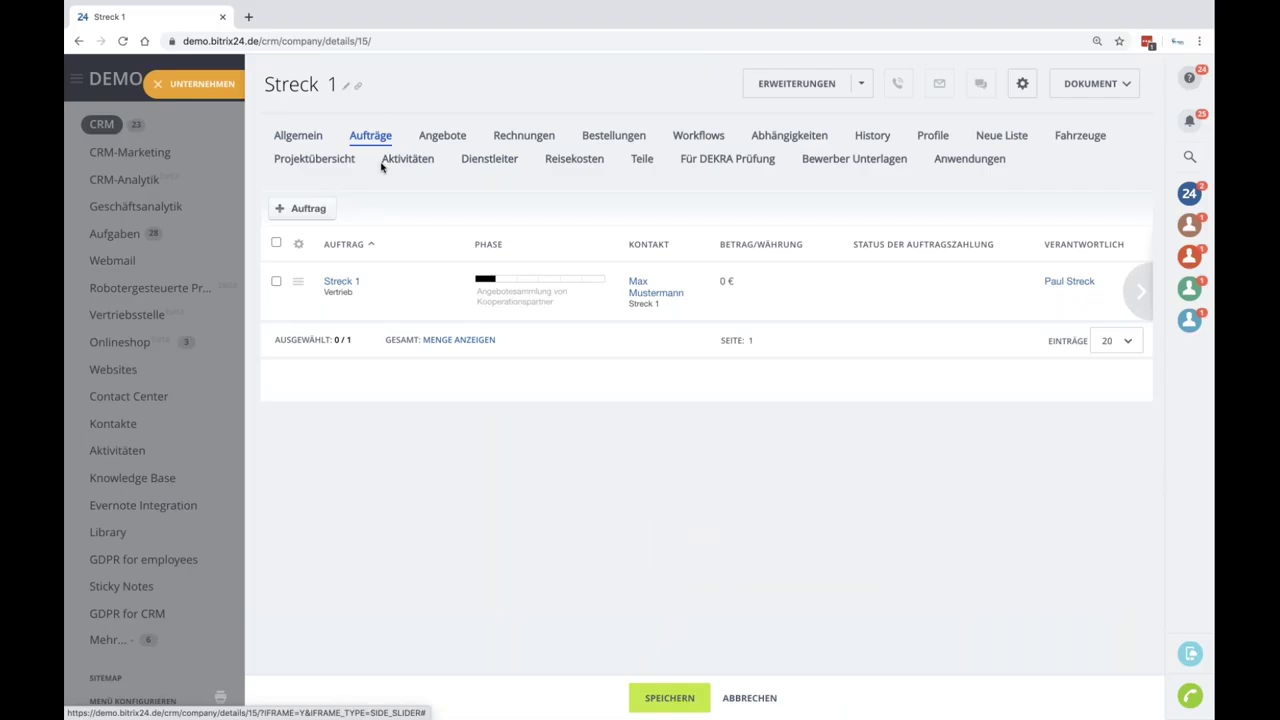
Start adding an Auftrag to the company to view its pipeline setting, and cancel the creation.
{"action": "left_click", "coordinate": [314, 205]}
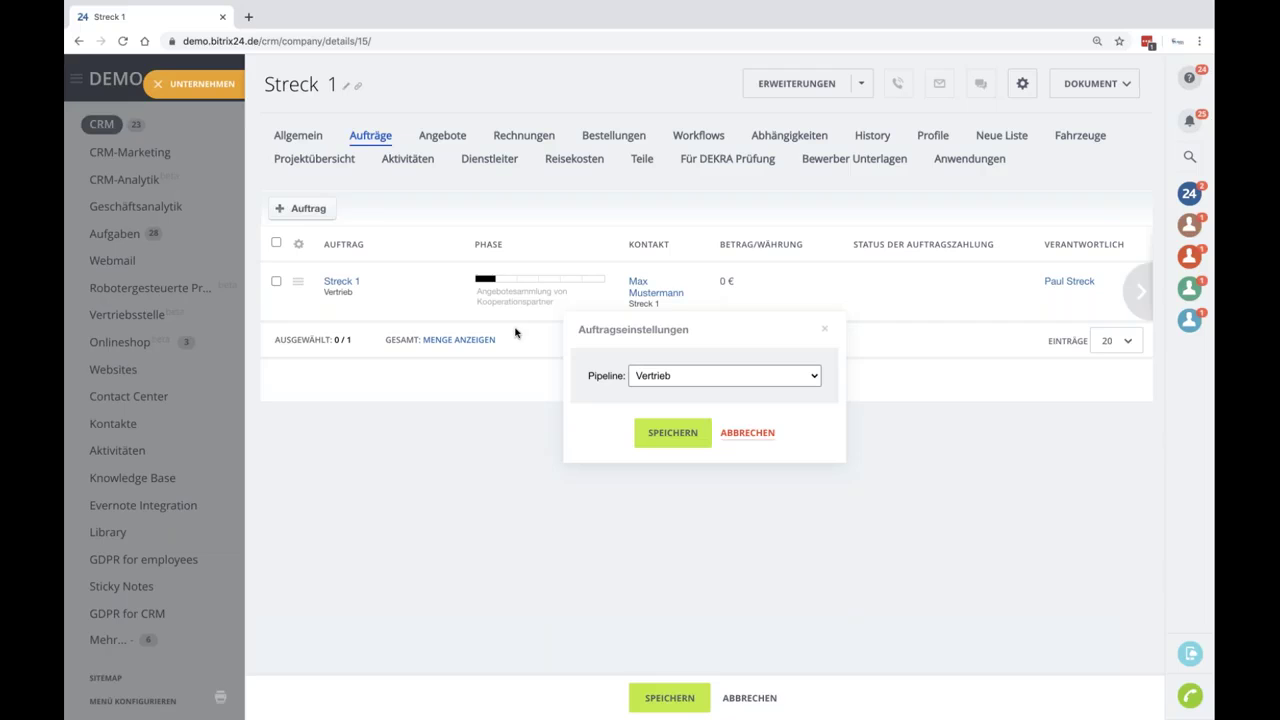
{"action": "mouse_move", "coordinate": [700, 717]}
{"action": "left_click", "coordinate": [746, 436]}
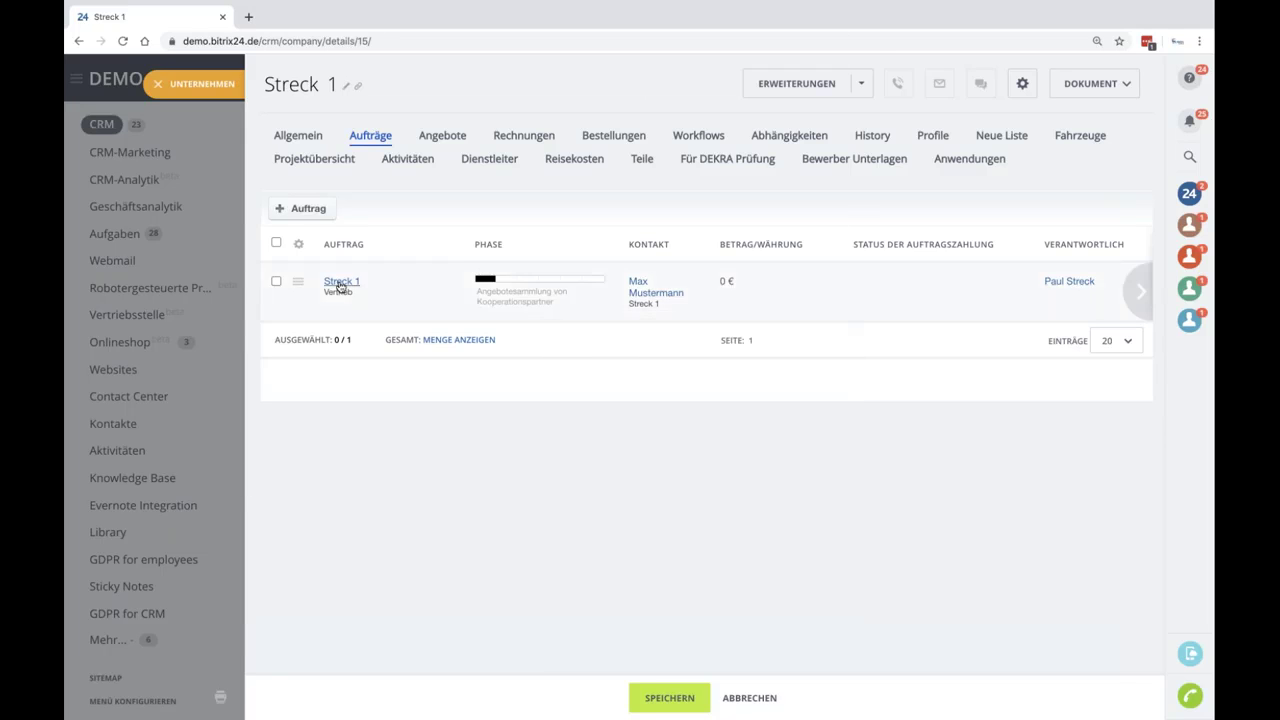
Open the company's linked Auftrag and generate an Angebot (Deutschland) document from it.
{"action": "left_click", "coordinate": [341, 282]}
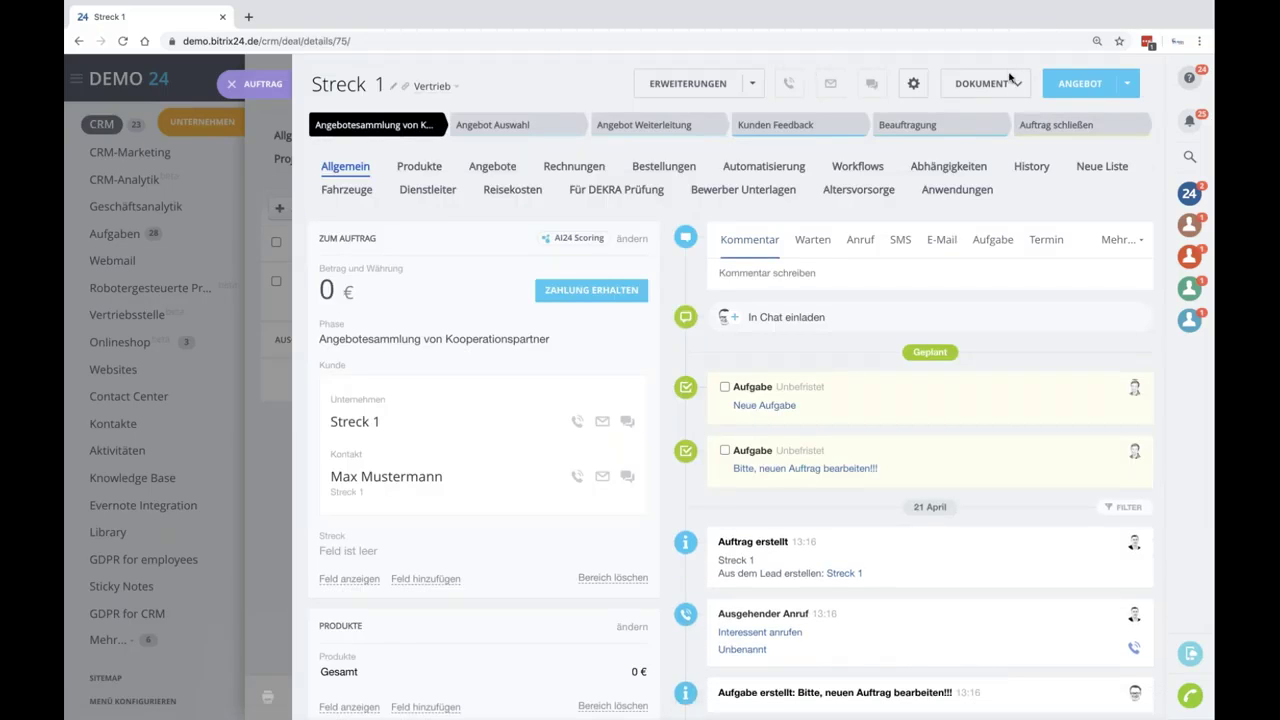
{"action": "left_click", "coordinate": [1014, 83]}
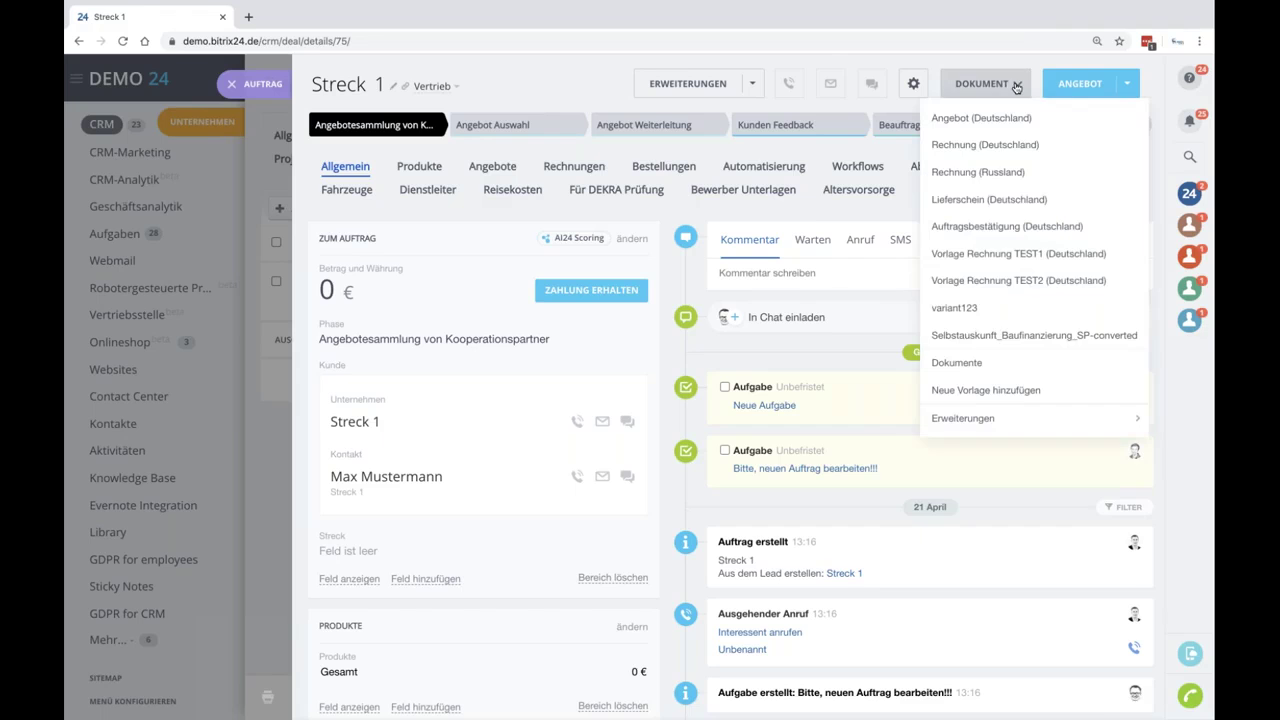
{"action": "left_click", "coordinate": [1052, 124]}
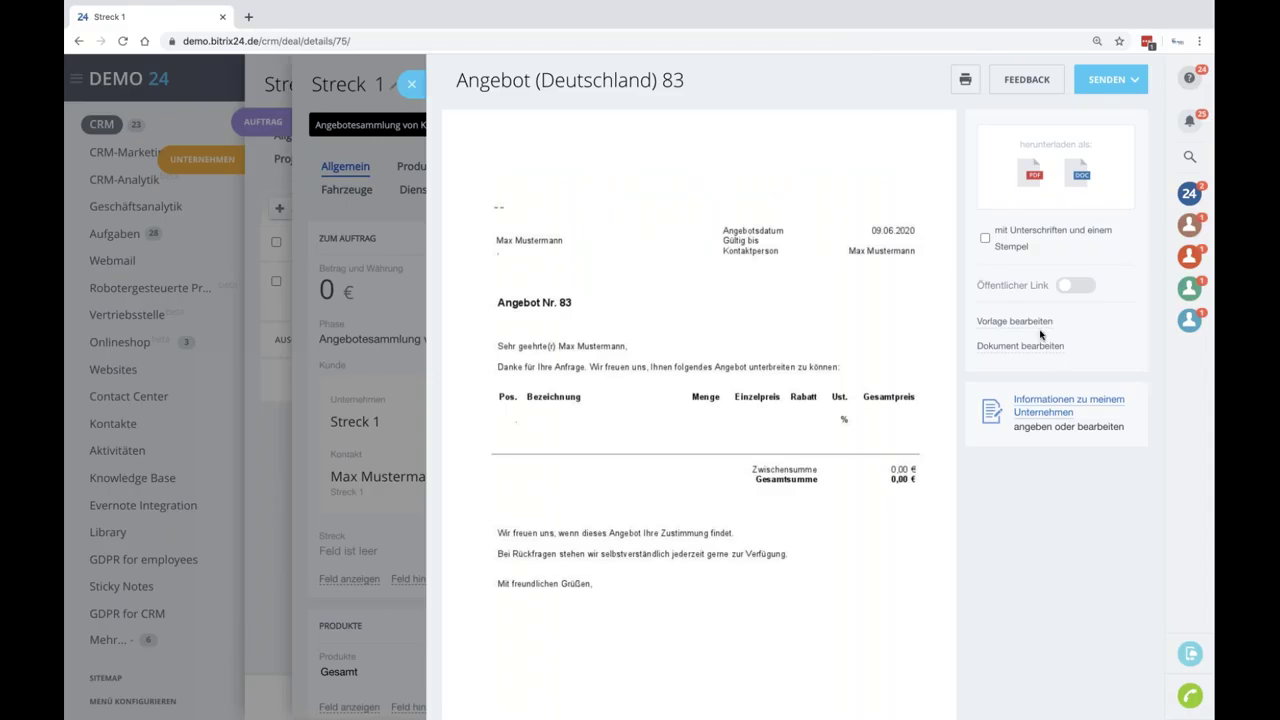
Enable the public link for the Angebot document and open its sending options.
{"action": "left_click", "coordinate": [1079, 287]}
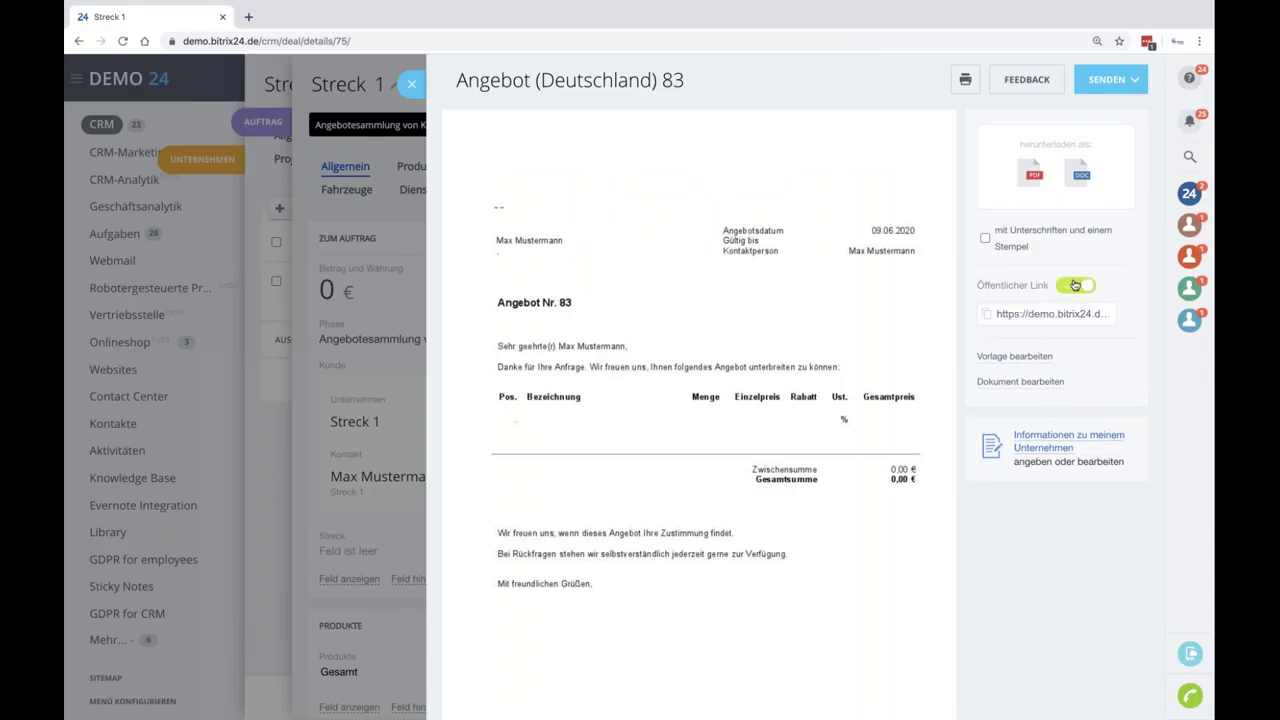
{"action": "left_click", "coordinate": [1133, 80]}
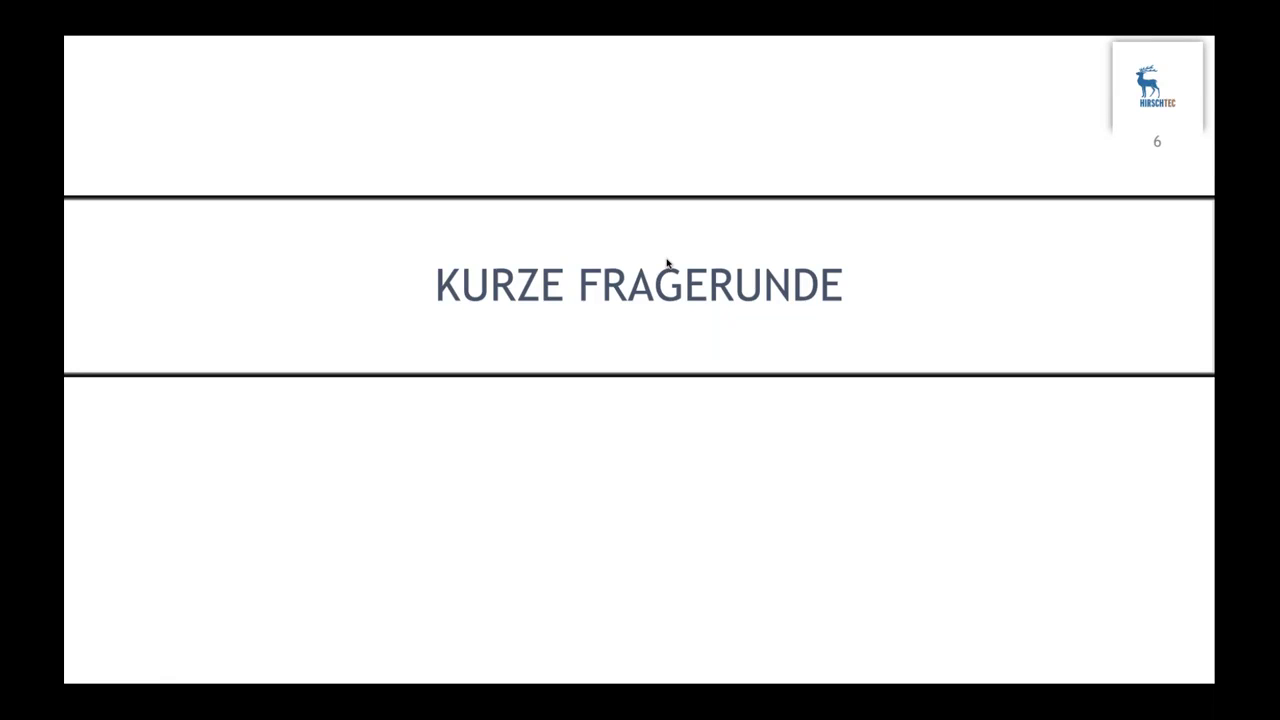
{"action": "key", "text": "Right"}
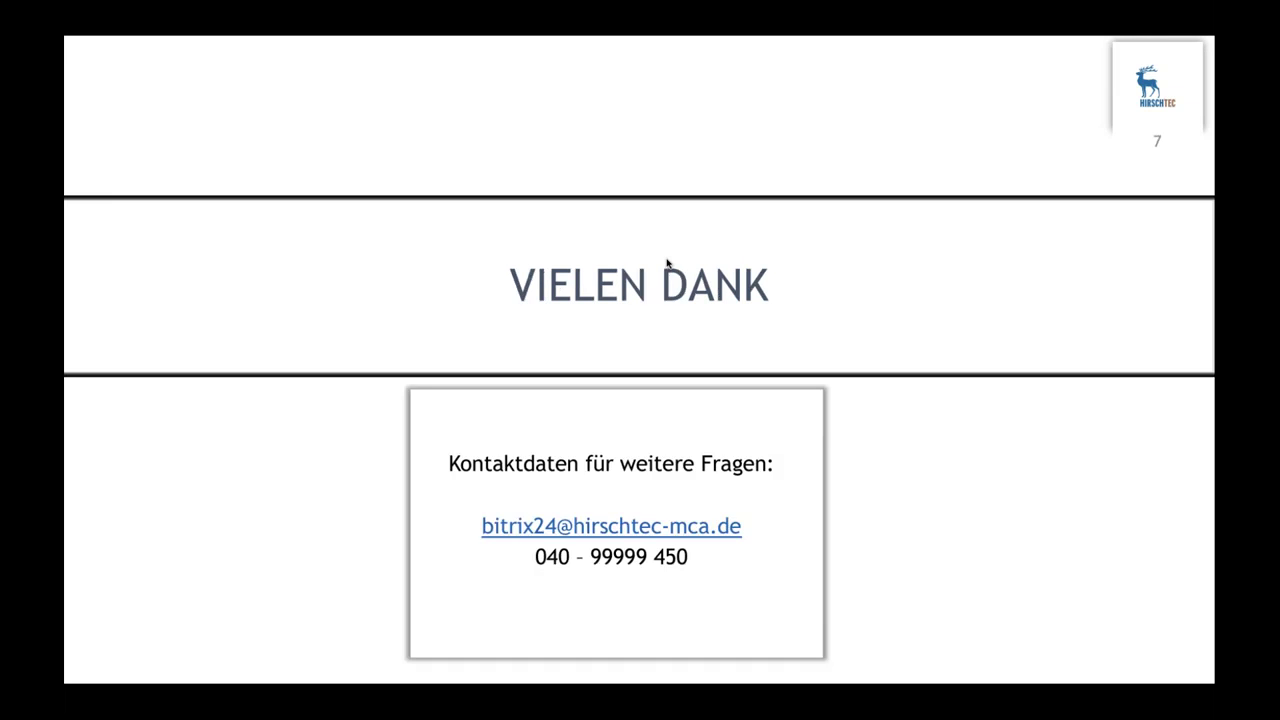